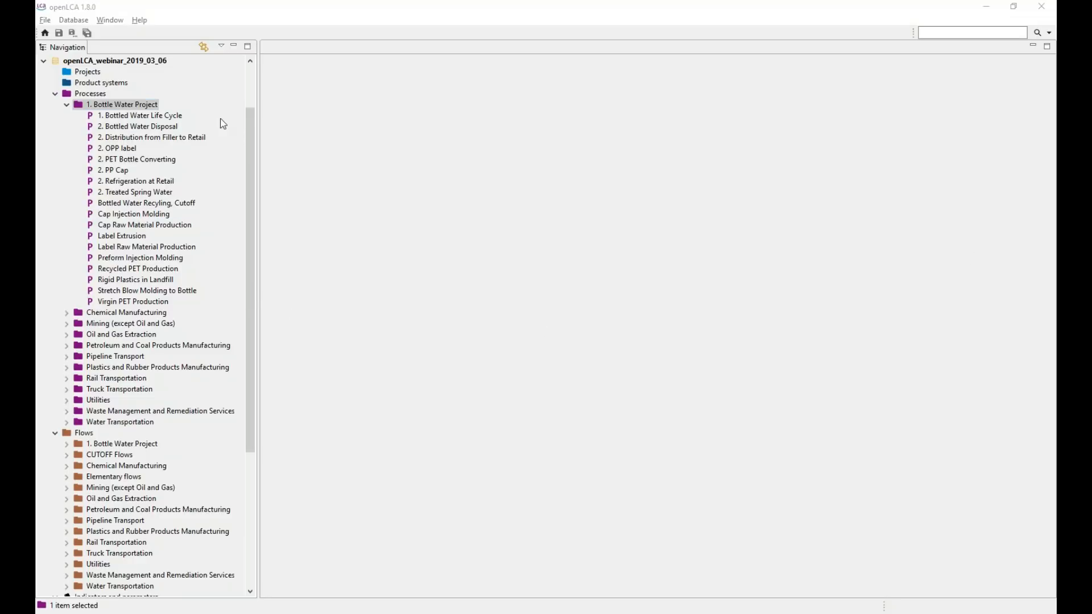
Look through the openLCA_webinar_2019_03_06 database, from its processes and flows down to the background data
click(145, 61)
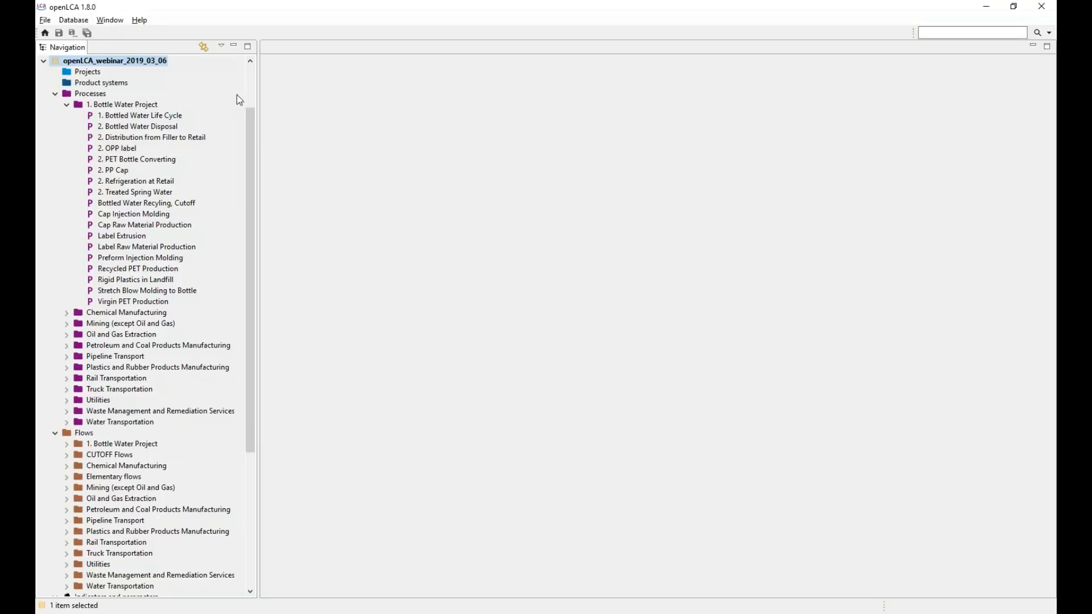
drag(251, 115, 252, 206)
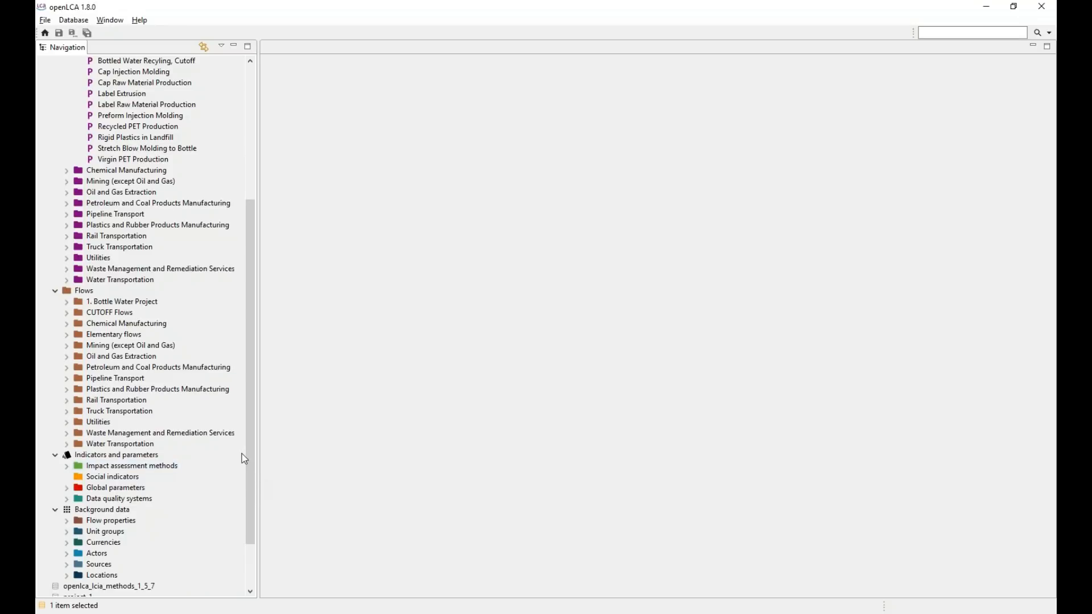
drag(248, 452, 250, 351)
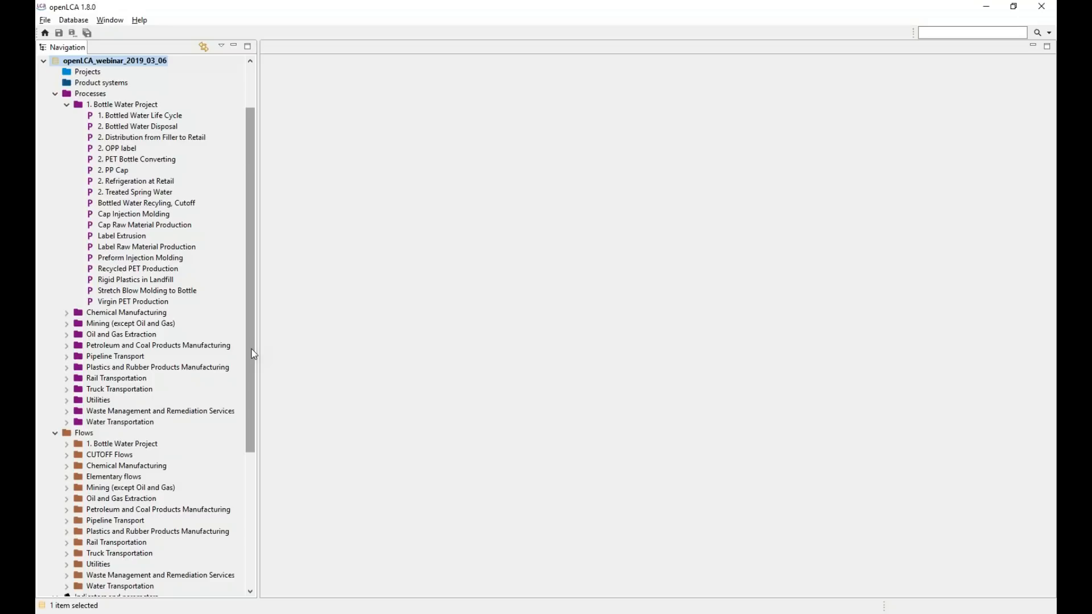
drag(252, 350, 263, 472)
right_click(190, 440)
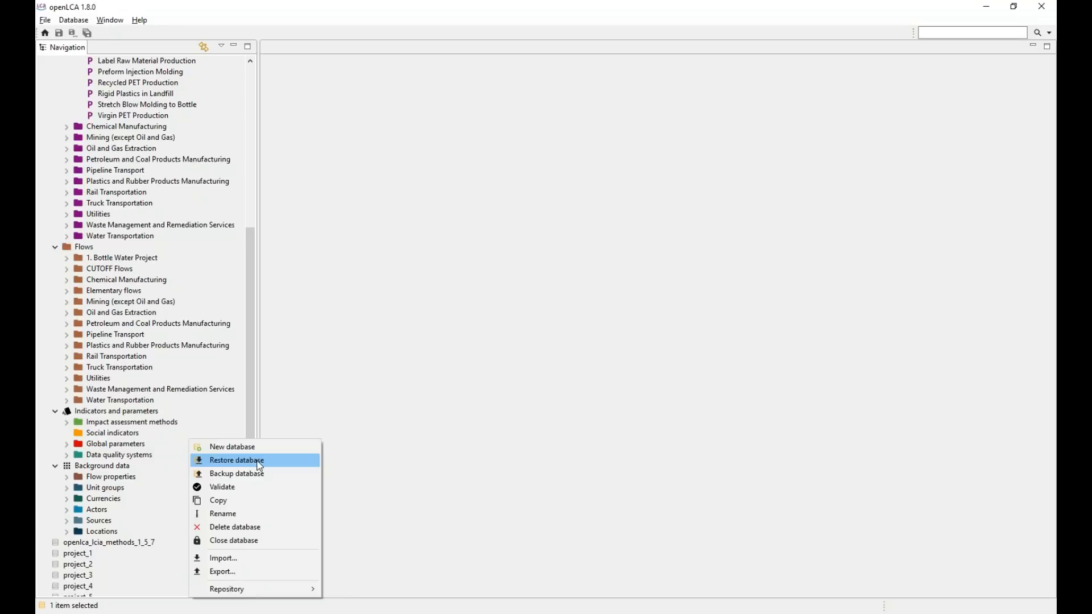
click(251, 428)
drag(251, 426, 253, 298)
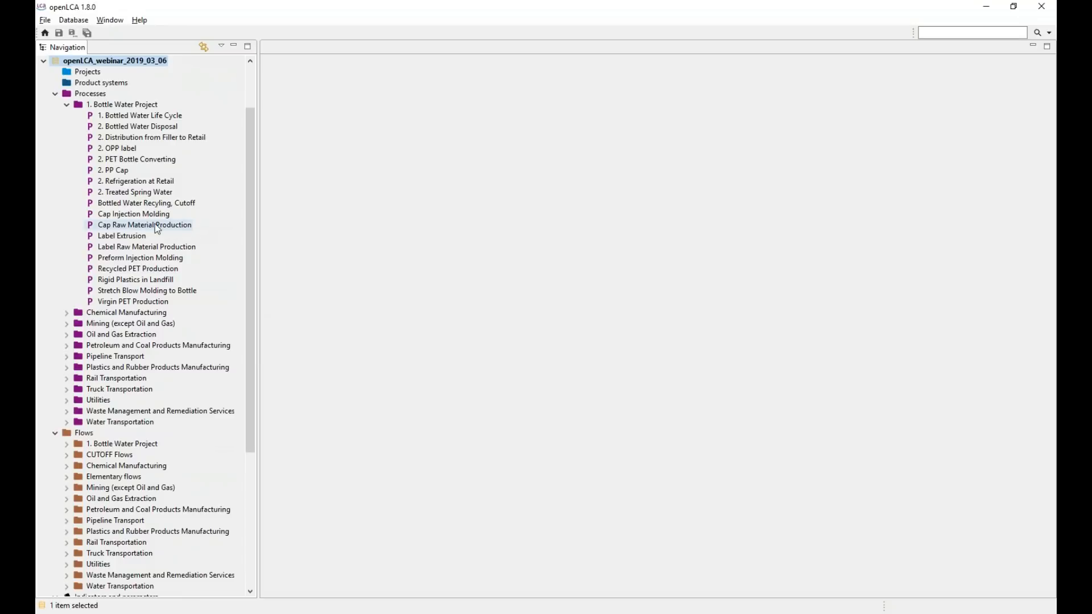
View the import formats available for the openLCA_webinar_2019_03_06 database, and leave the import wizard without importing
right_click(212, 223)
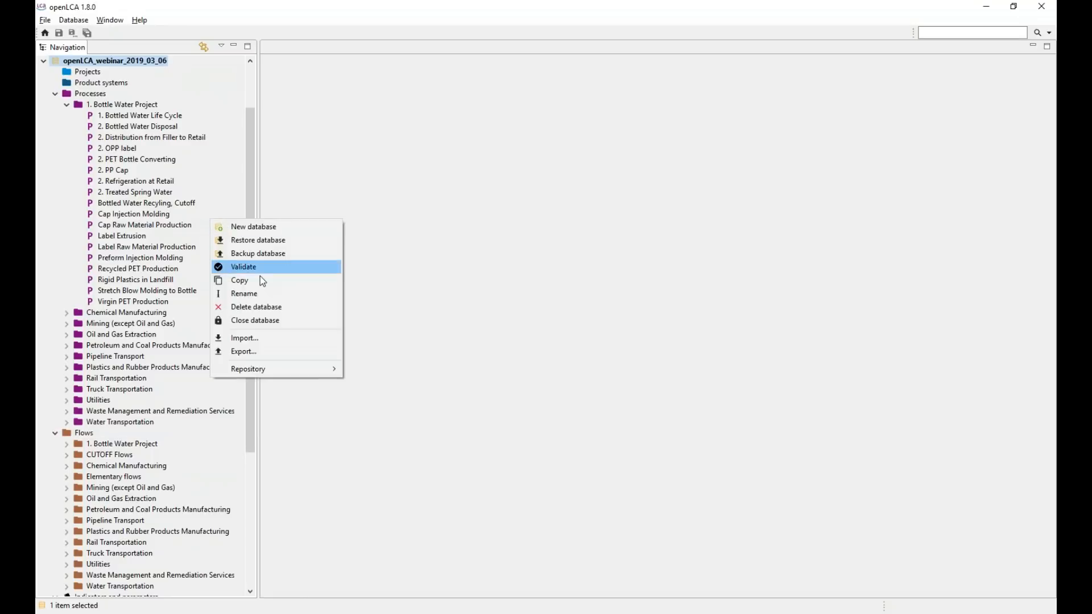
click(279, 338)
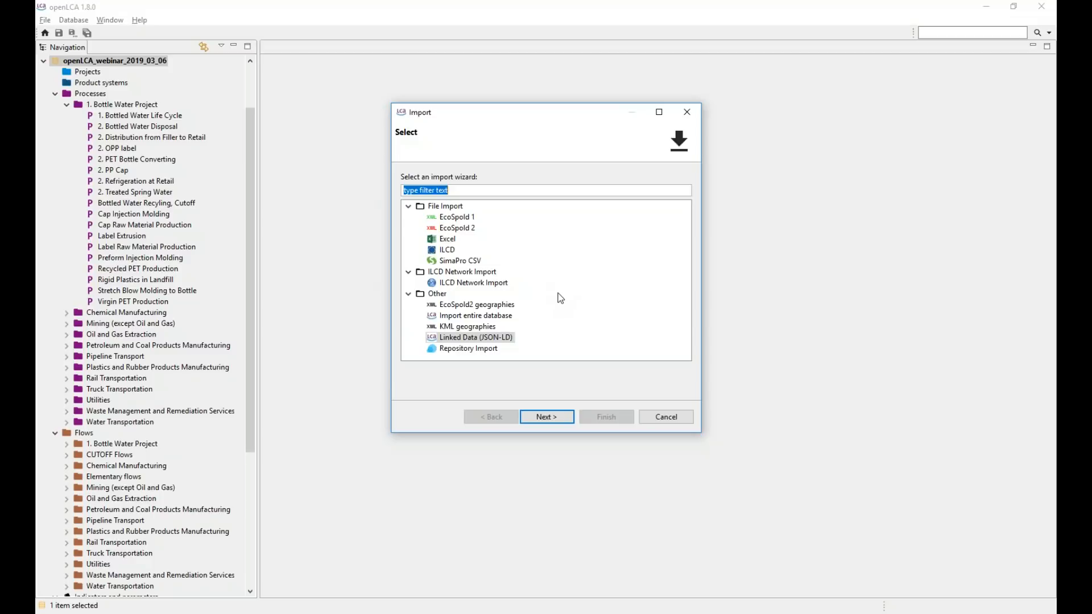
click(657, 416)
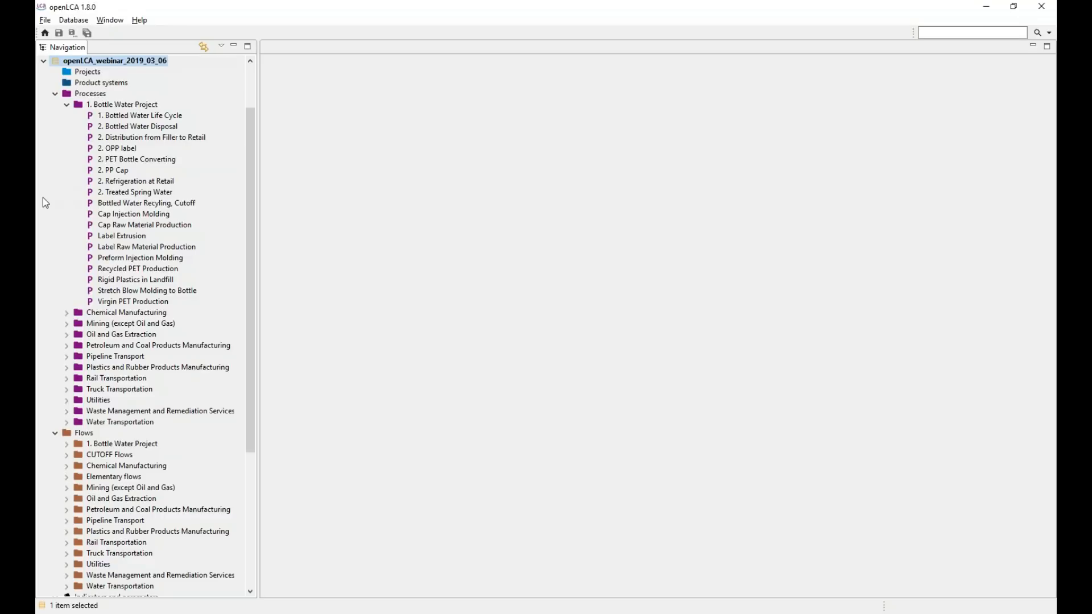
Expand the impact assessment methods down to the contents of the openLCA LCIA methods 1.5.7 folder
drag(254, 303, 253, 357)
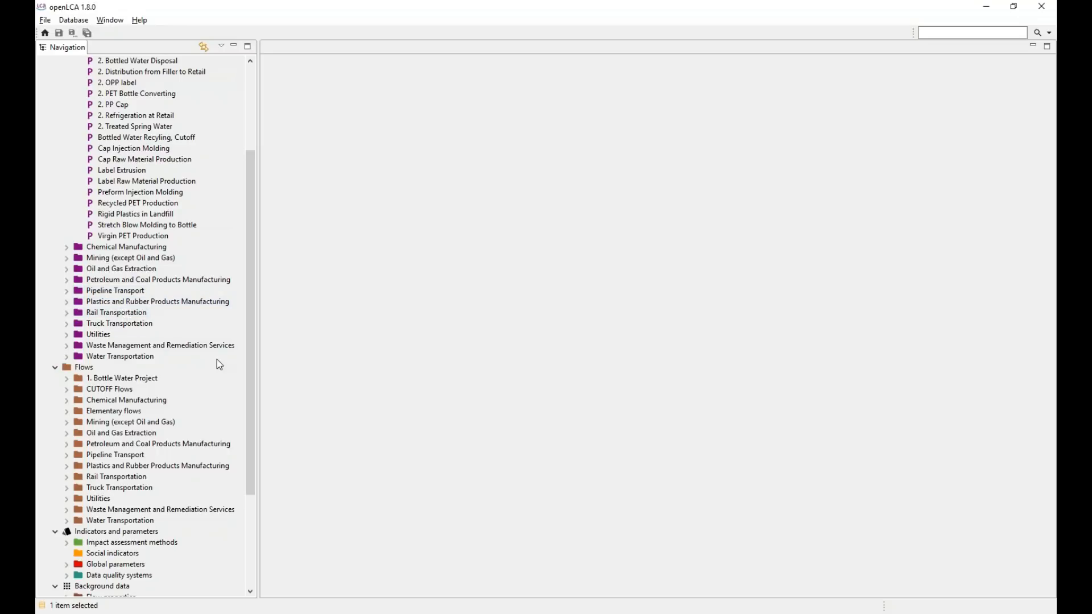
drag(254, 372, 254, 454)
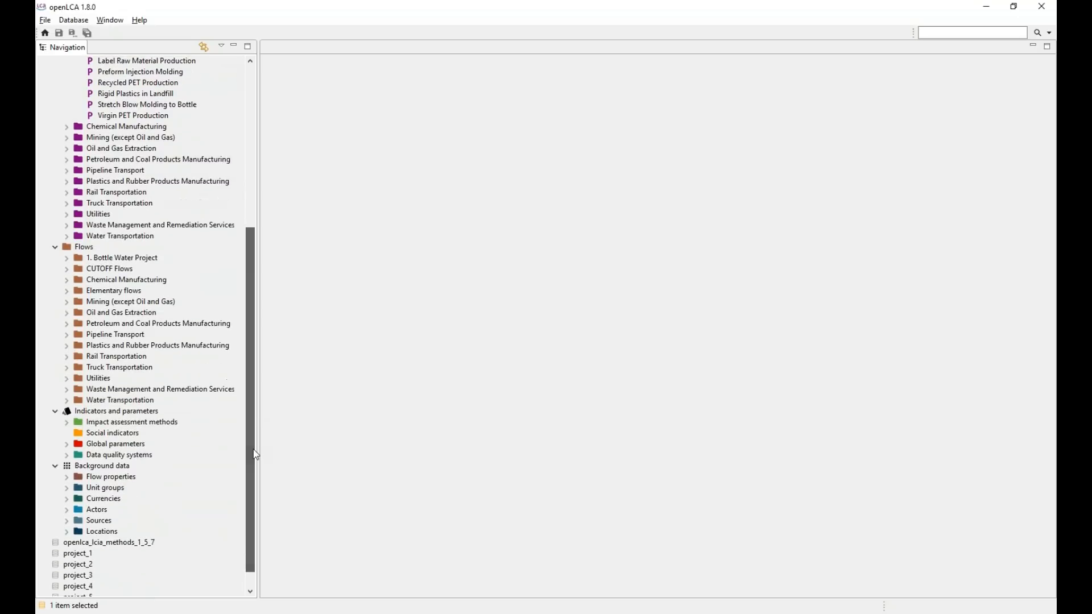
click(67, 424)
click(79, 434)
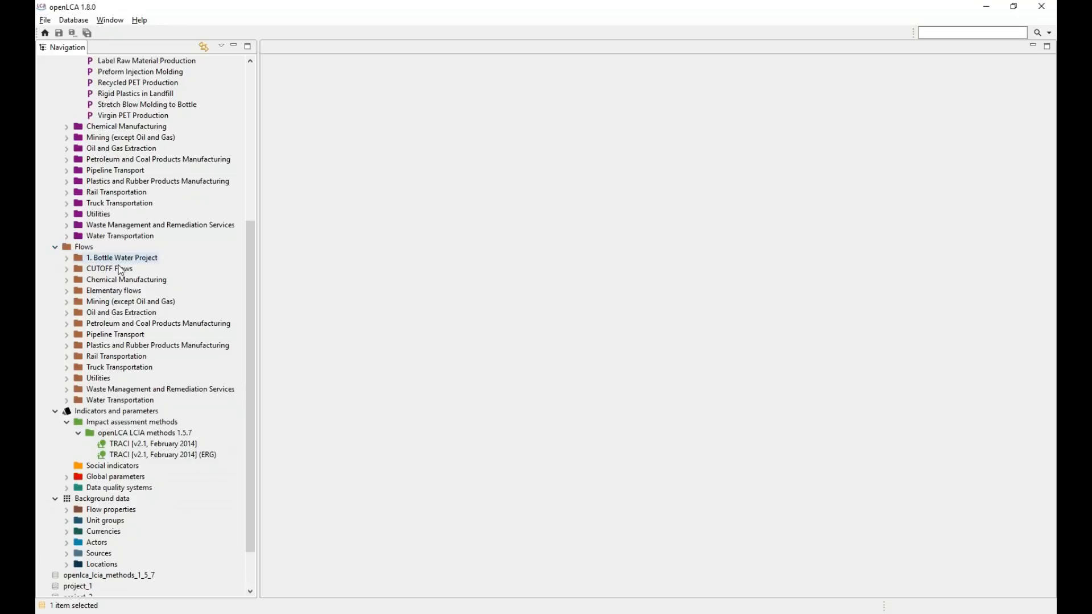
drag(250, 379, 251, 267)
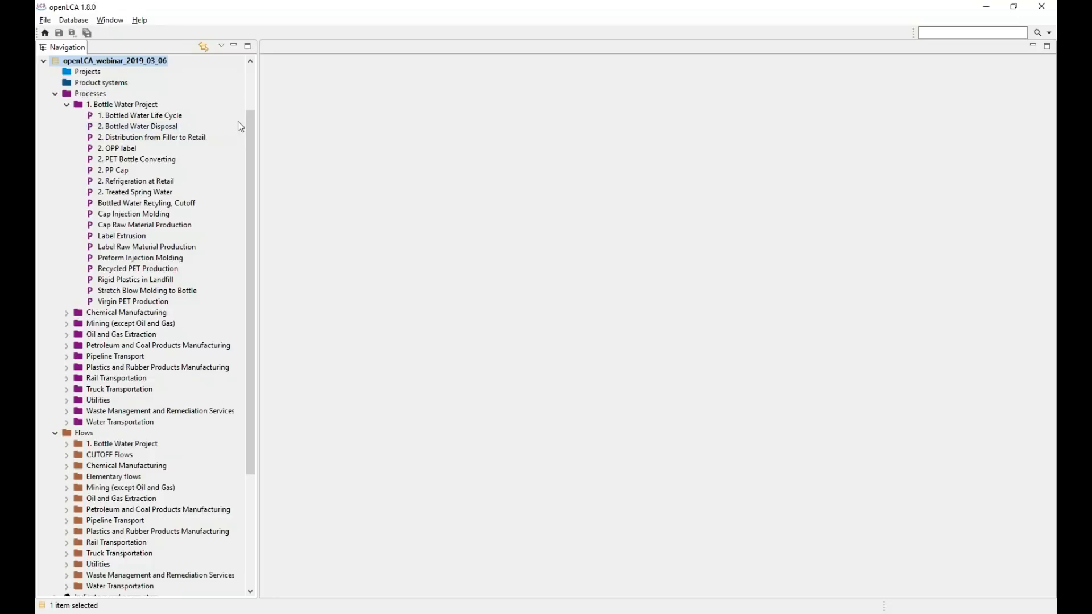
drag(252, 126, 252, 116)
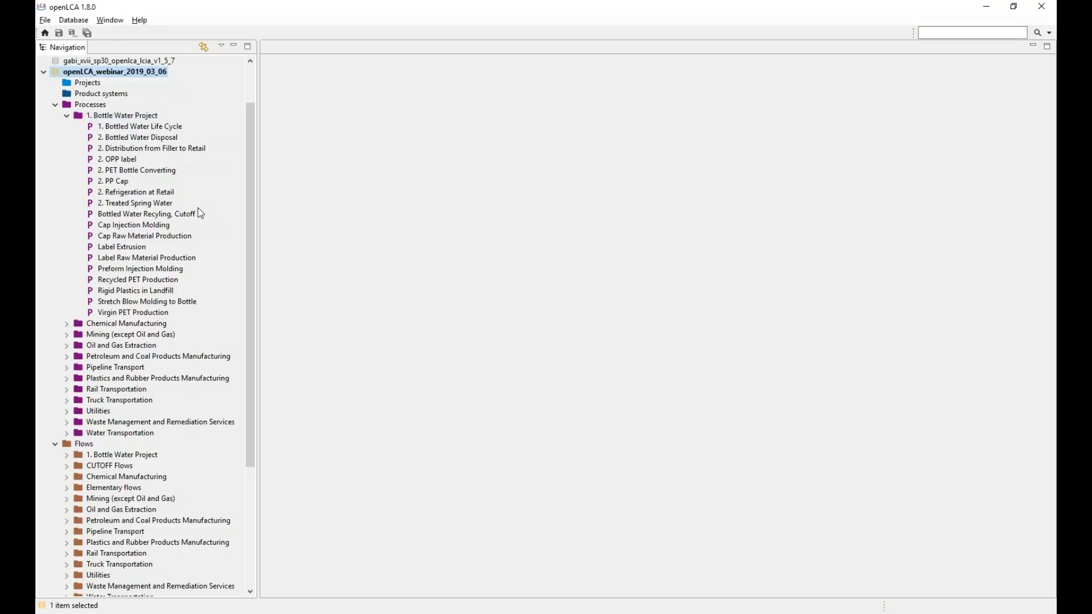
Expand the global parameters of the database and review the parameters they contain
drag(248, 234, 248, 353)
click(55, 434)
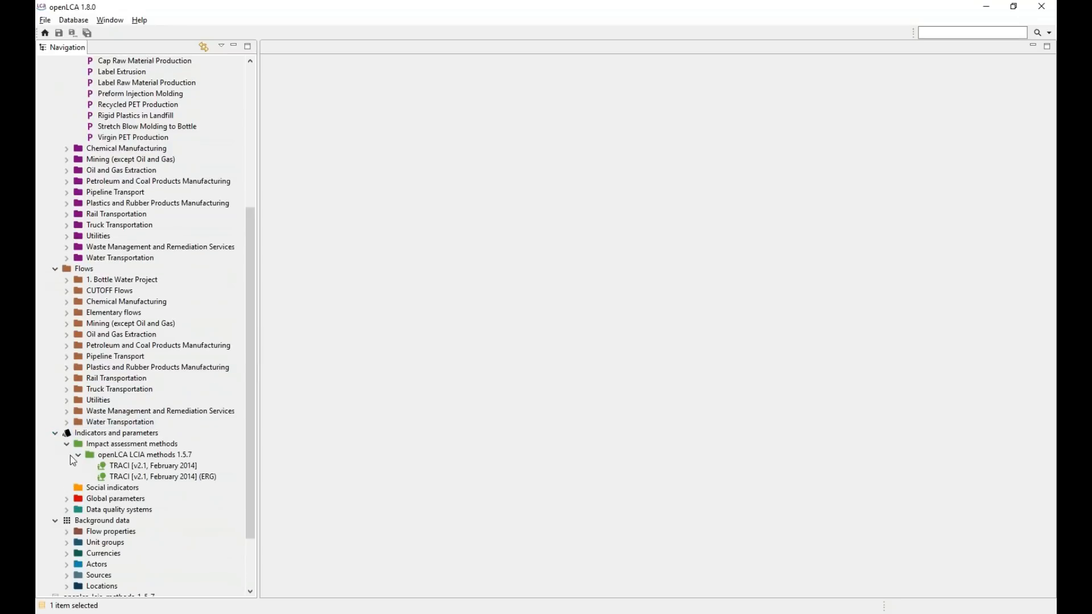
click(67, 499)
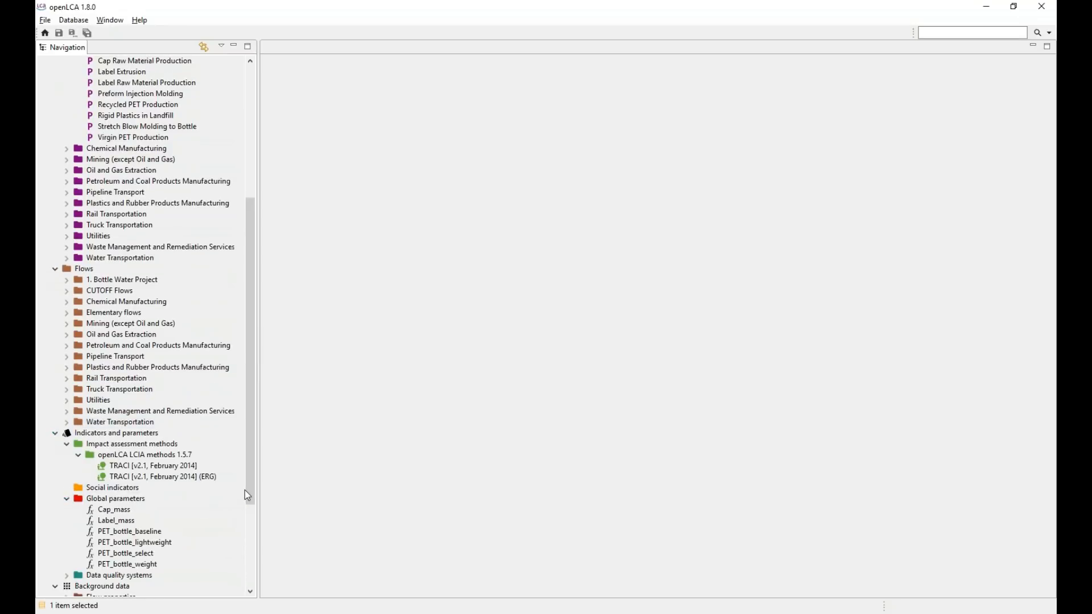
drag(248, 495, 248, 554)
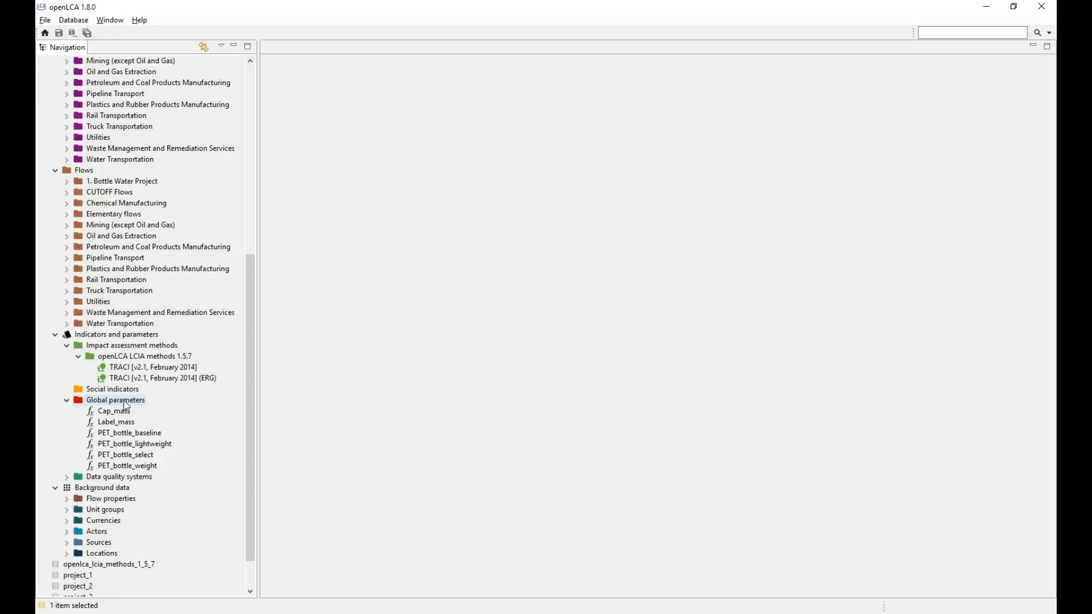
drag(251, 387, 252, 239)
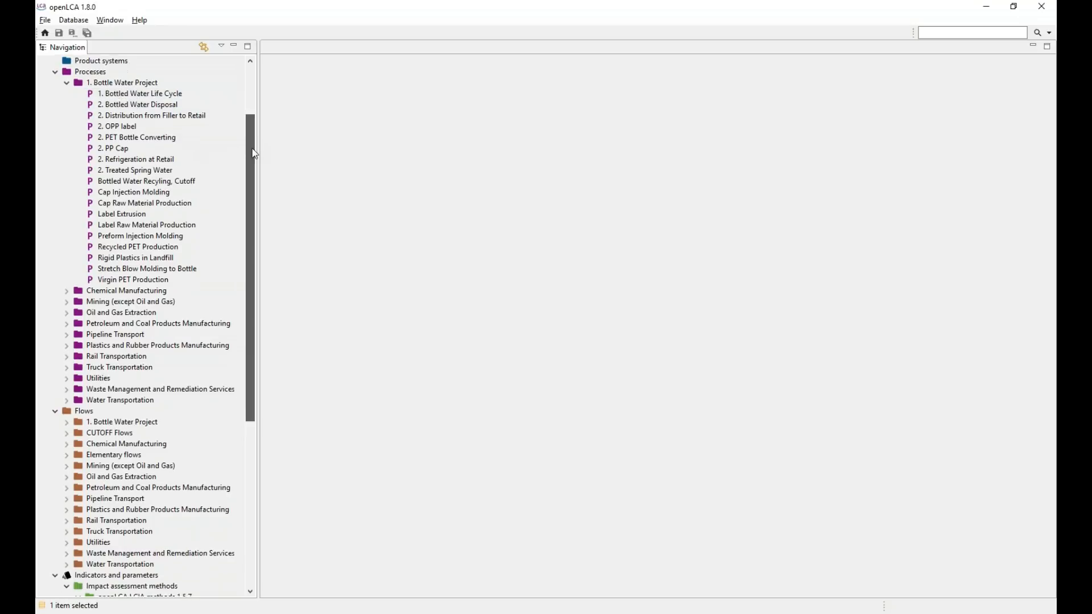
Start a new flow in the 1. Bottle Water Project flow category and name it PET Bottle Raw Material Production
drag(254, 147, 254, 177)
click(66, 379)
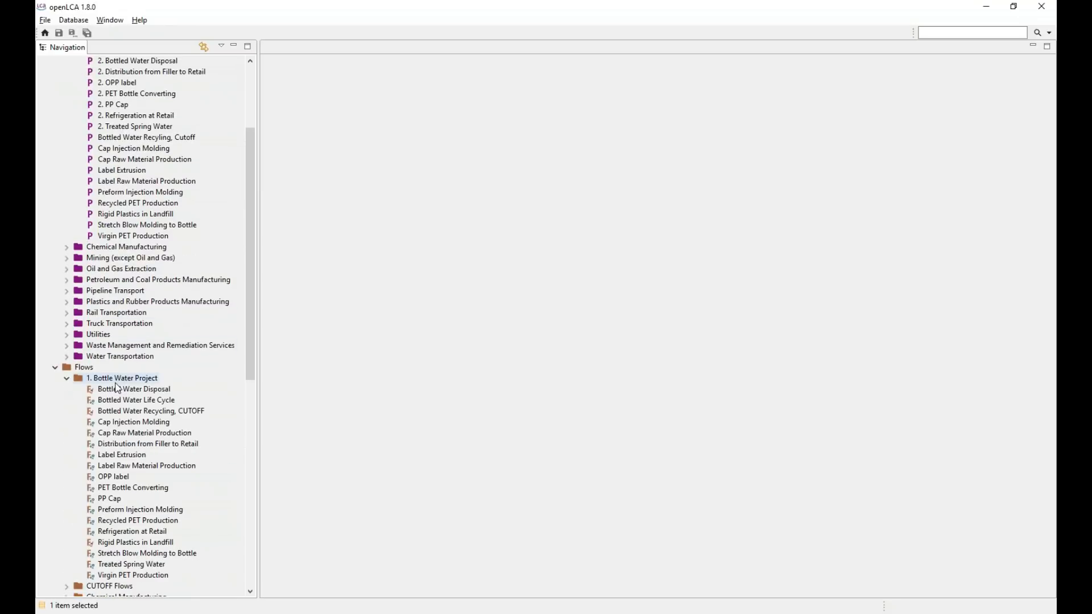
drag(251, 370, 254, 390)
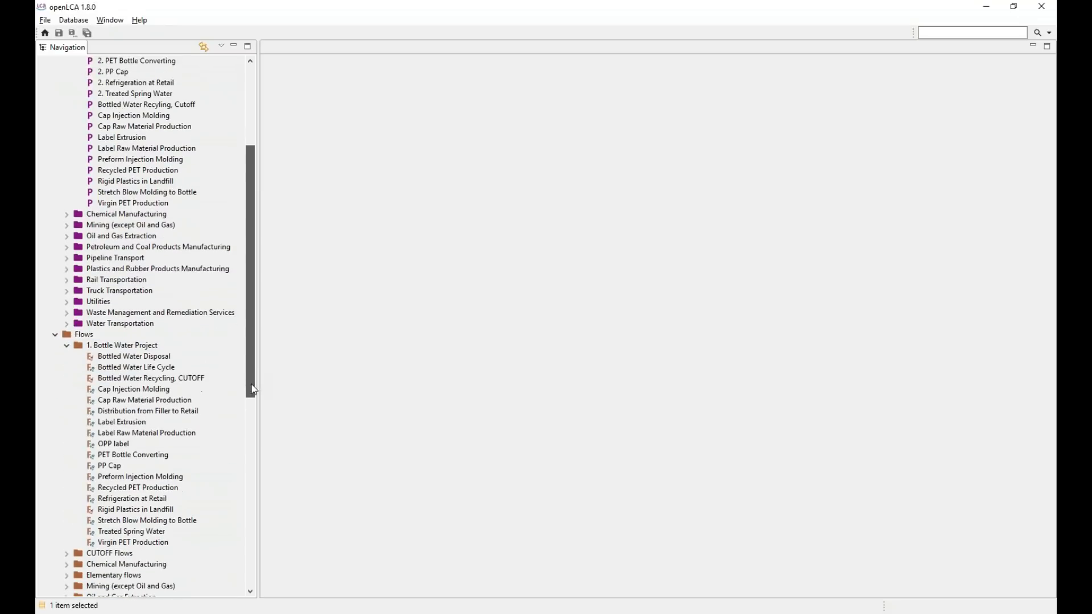
right_click(135, 351)
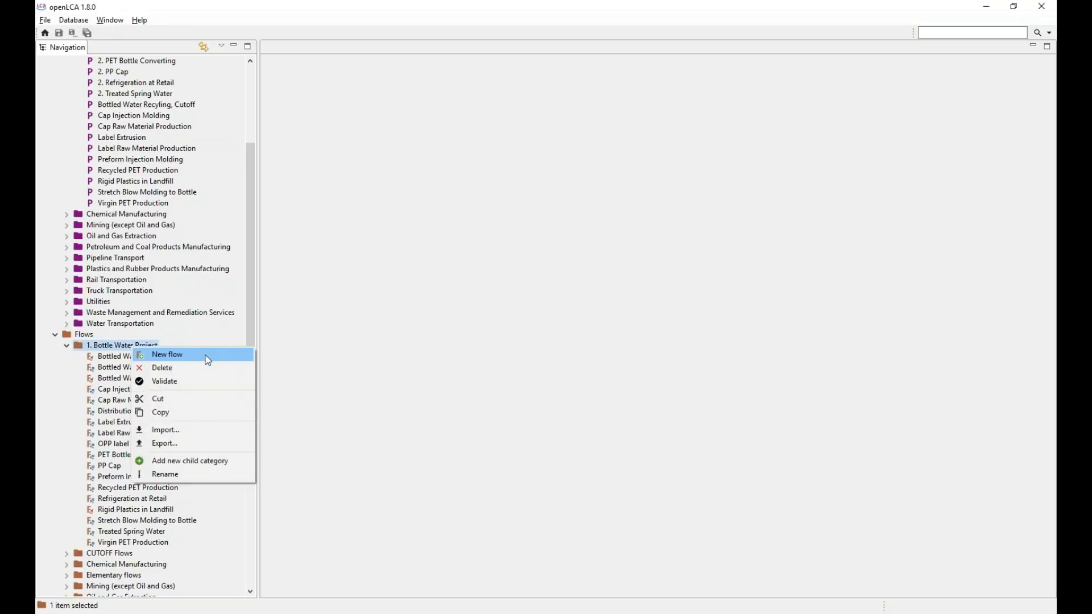
click(208, 360)
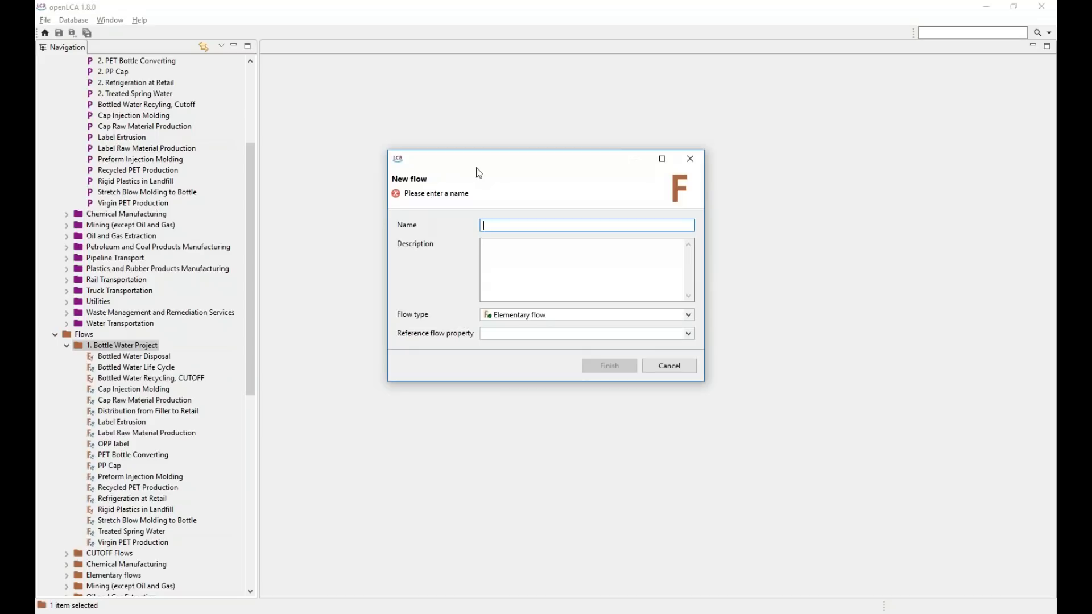
text(PET Bottle Raw Material P)
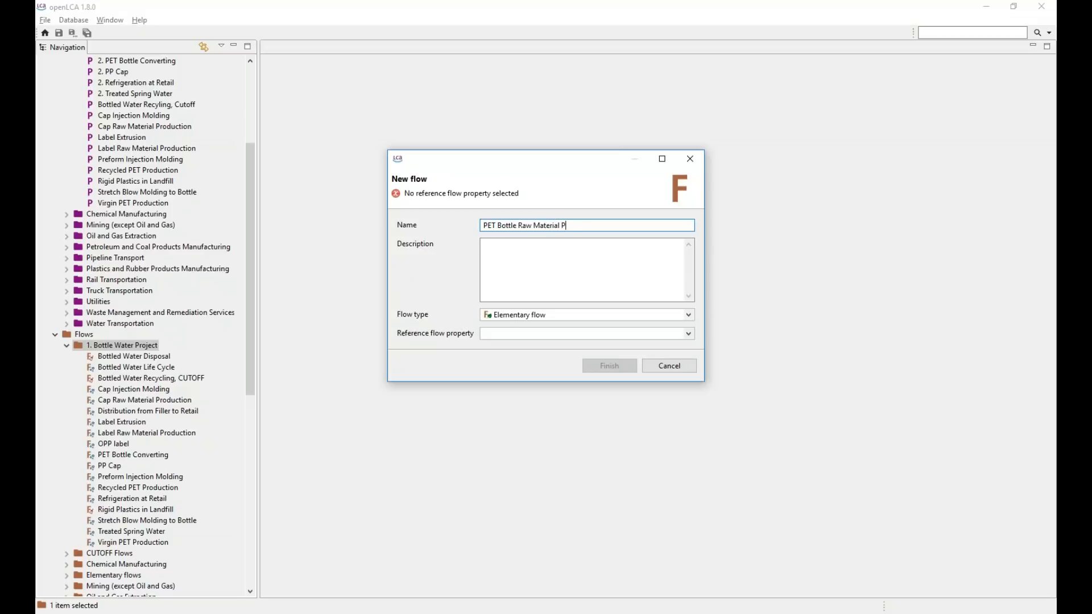
text(roduction)
Set the new flow's type to Product and its reference flow property to Number of items, and create the flow
click(689, 320)
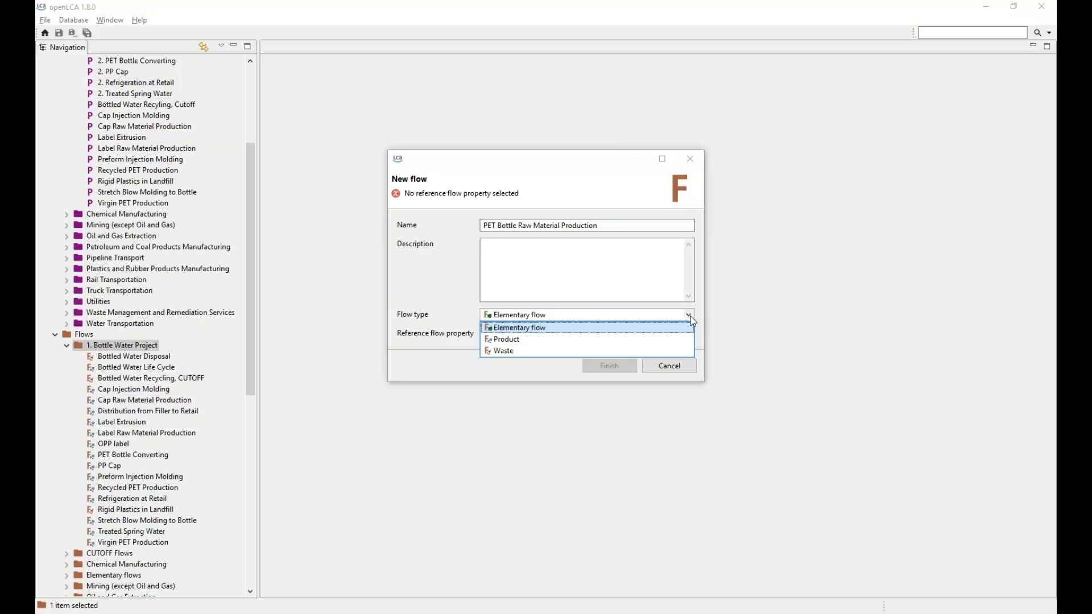
click(664, 340)
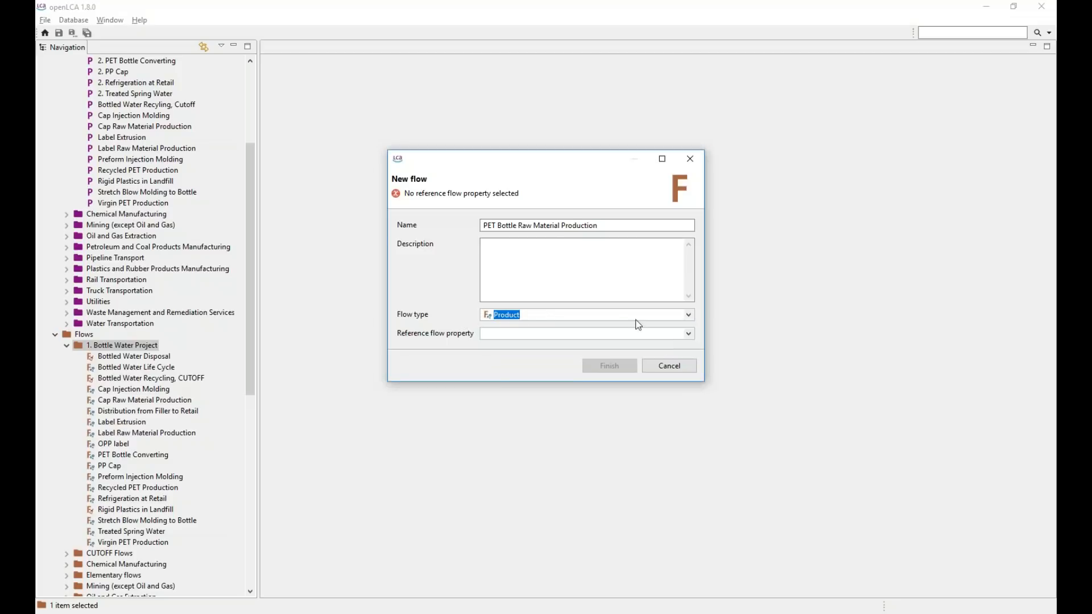
click(690, 336)
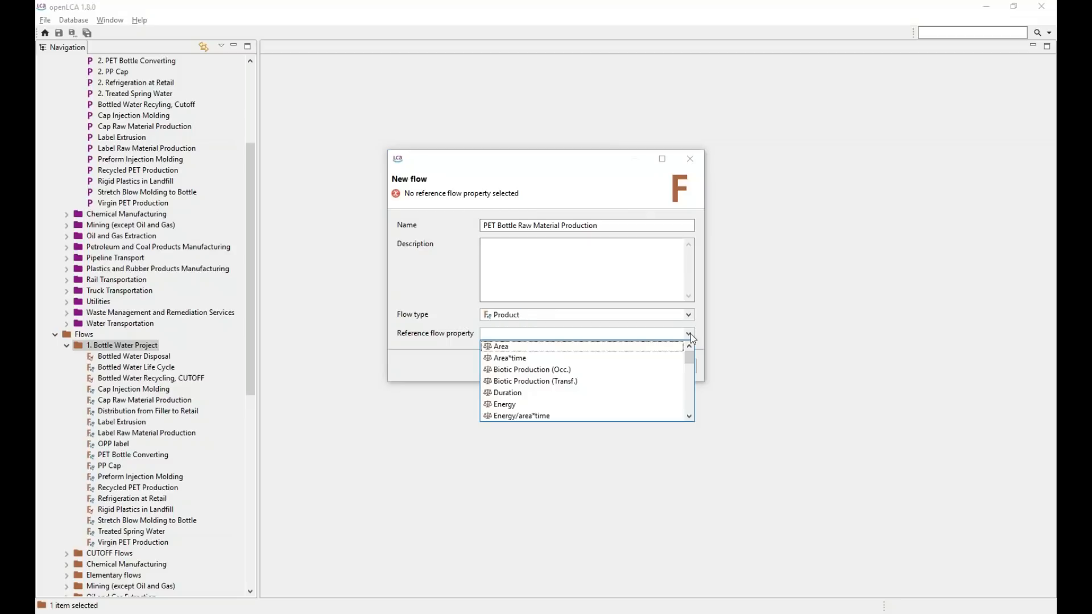
click(690, 417)
click(689, 417)
click(690, 417)
click(690, 417)
click(690, 417)
click(690, 417)
click(690, 417)
click(689, 417)
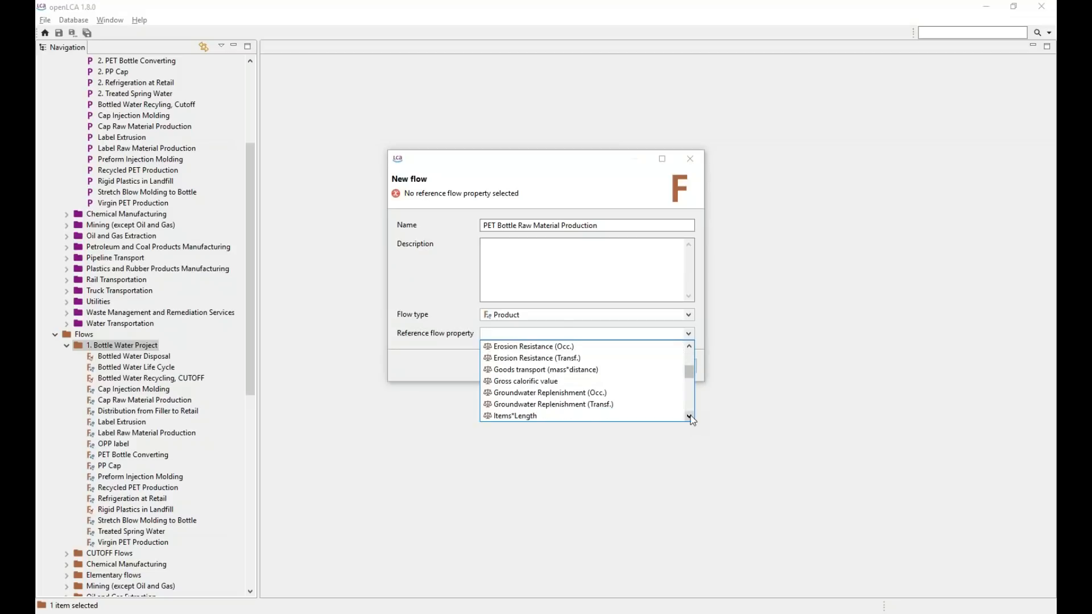
click(689, 417)
click(690, 417)
click(690, 417)
click(689, 416)
click(690, 417)
click(689, 416)
click(689, 417)
click(690, 417)
click(690, 416)
click(689, 417)
click(690, 416)
click(689, 417)
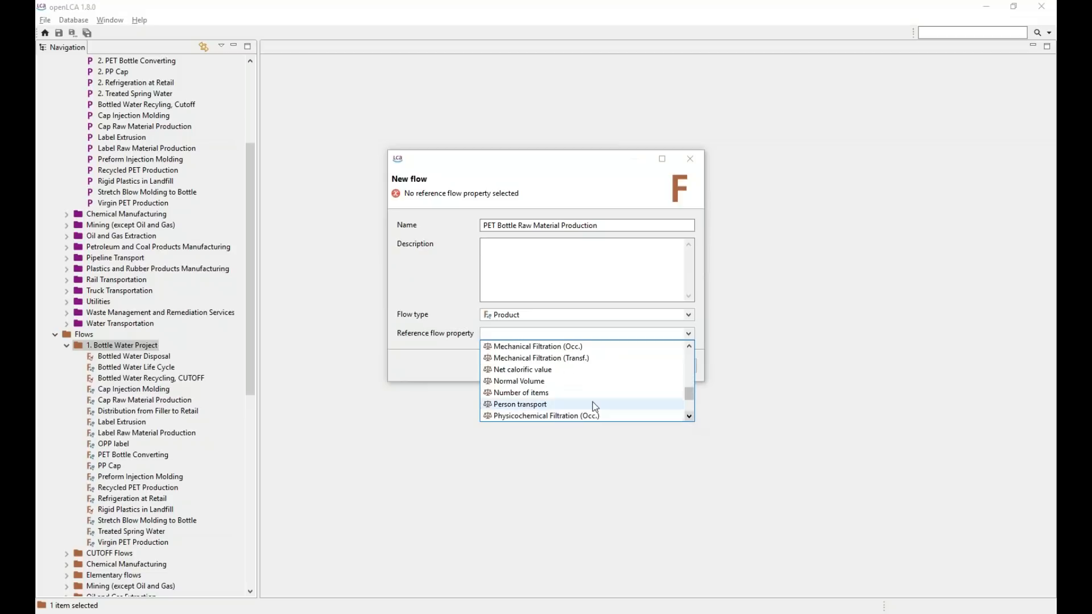
click(561, 393)
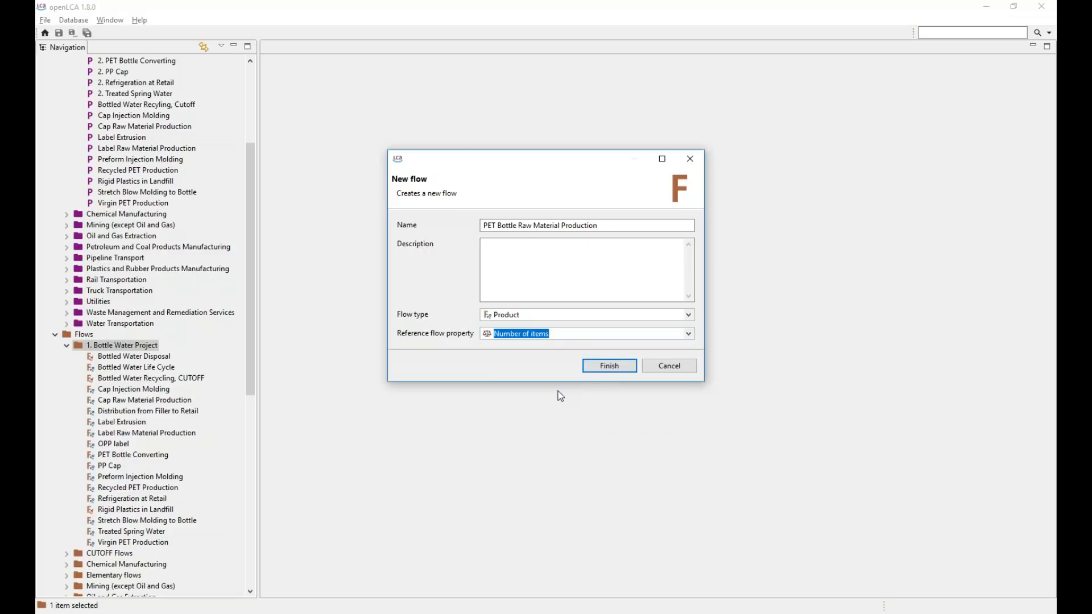
click(617, 369)
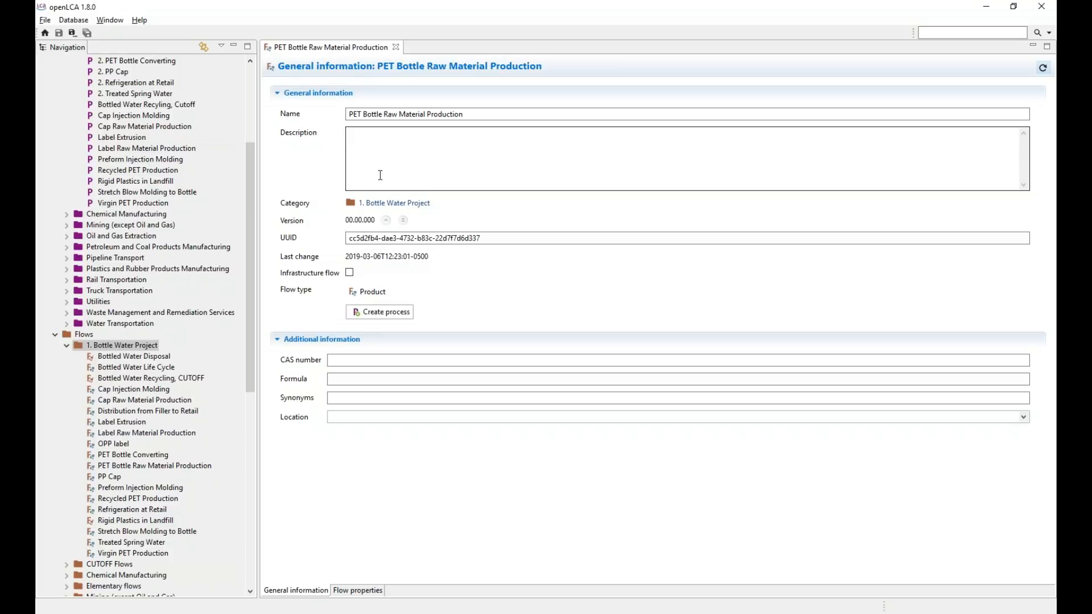
Check the flow properties of the PET Bottle Raw Material Production flow and return to its general information
click(351, 592)
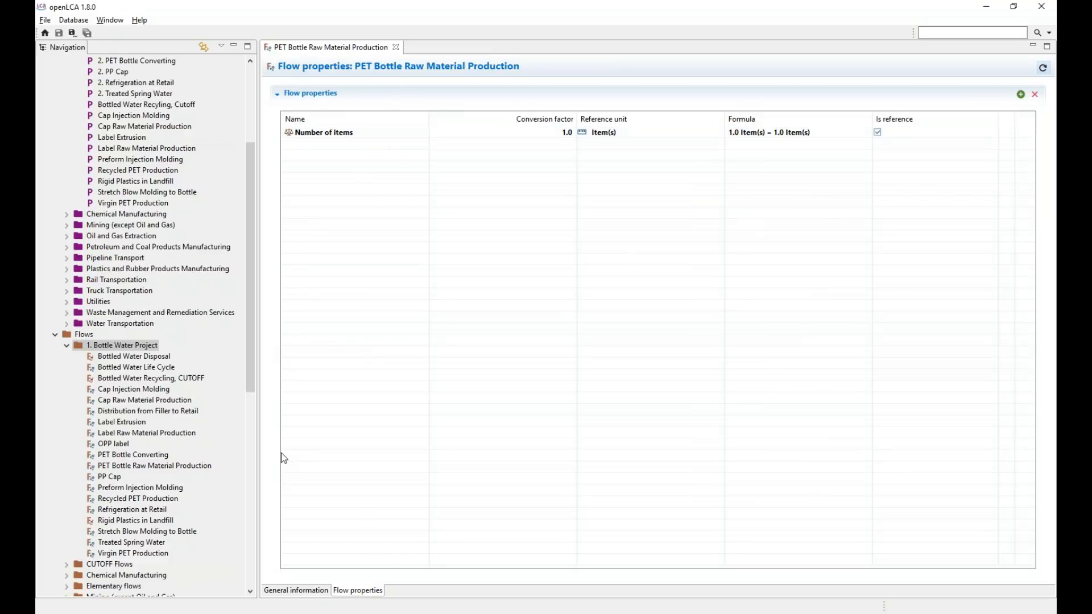
click(295, 594)
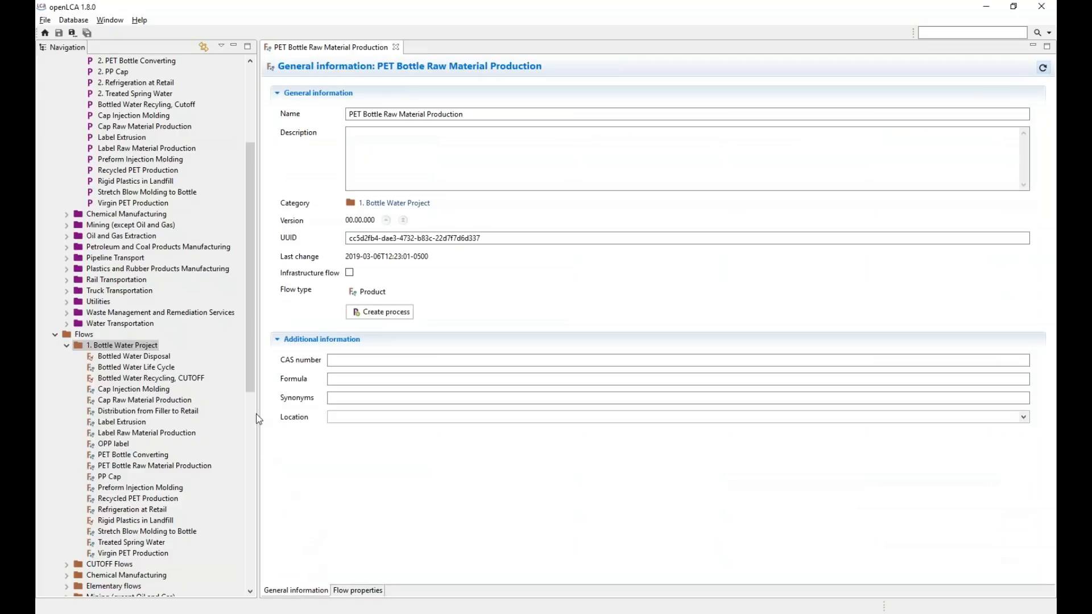
click(382, 157)
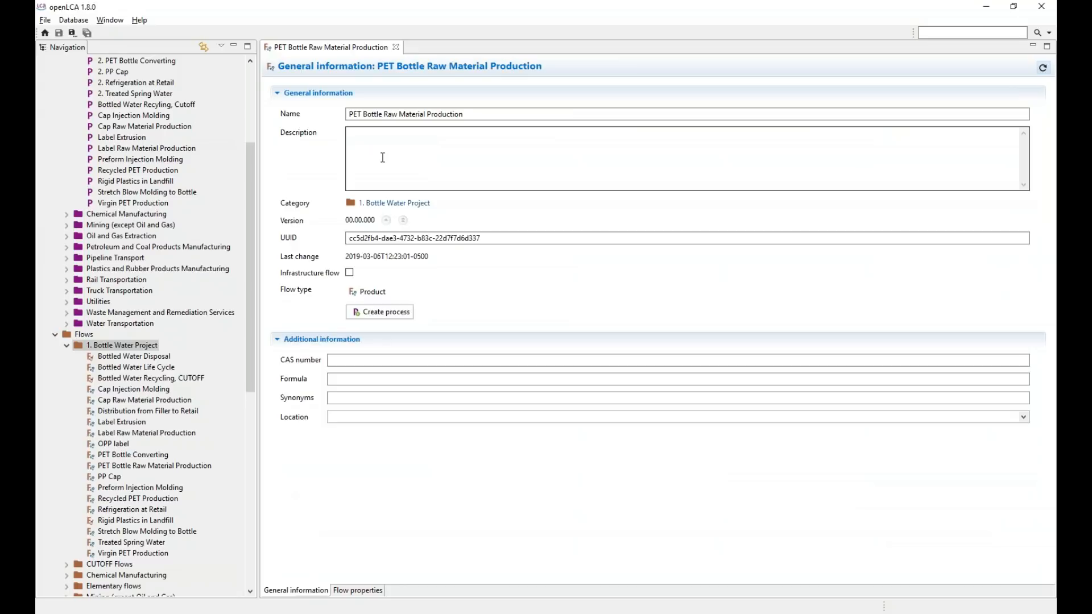
Create a process from the PET Bottle Raw Material Production flow, named 2. PET Bottle Raw Material Production
click(408, 315)
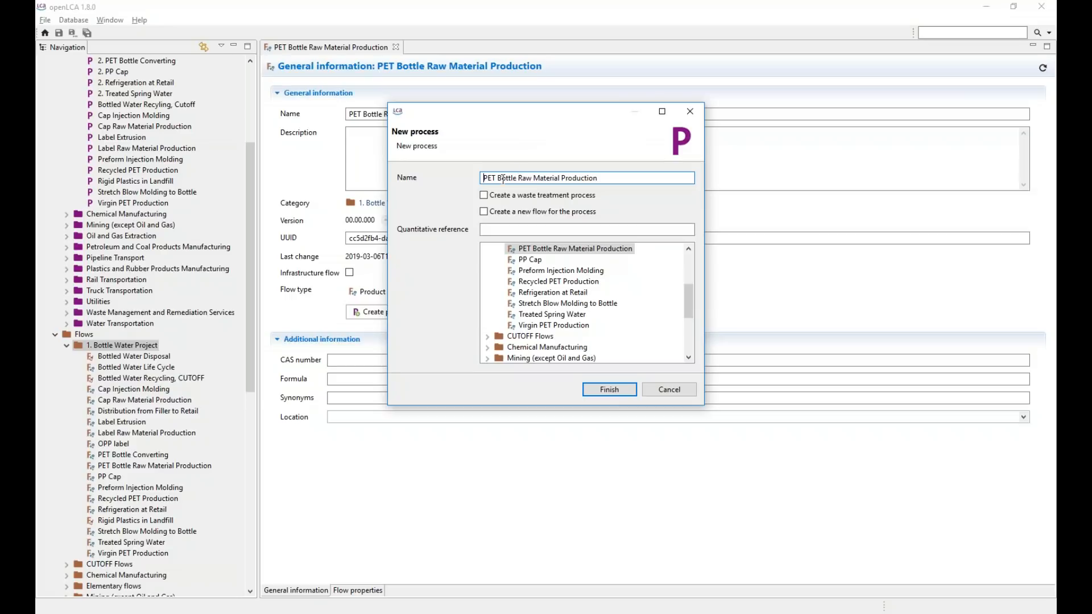
click(484, 178)
text(2.)
click(618, 391)
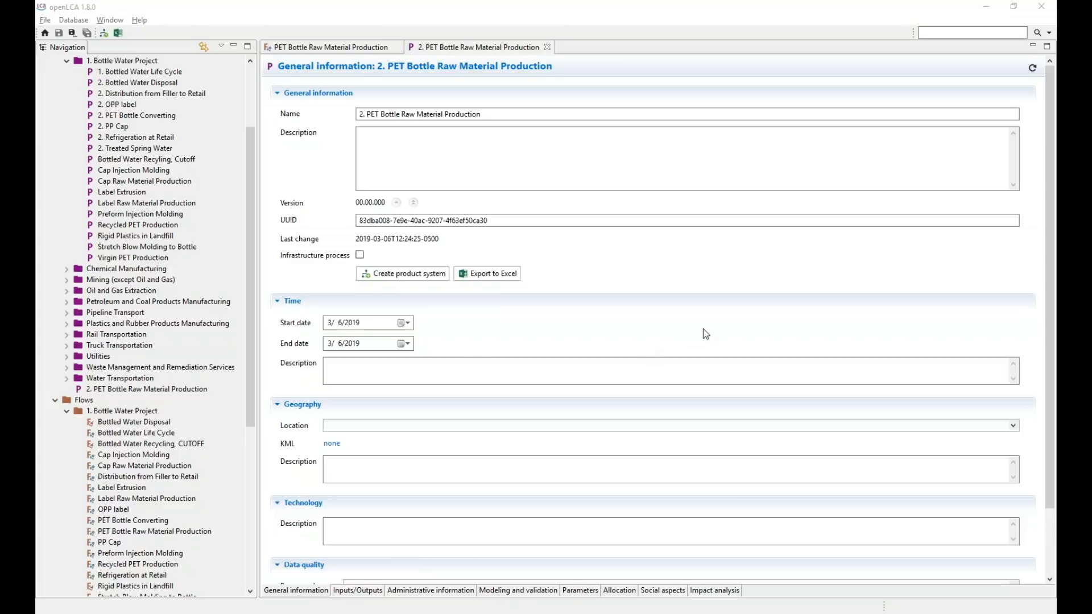
drag(1047, 272, 1052, 332)
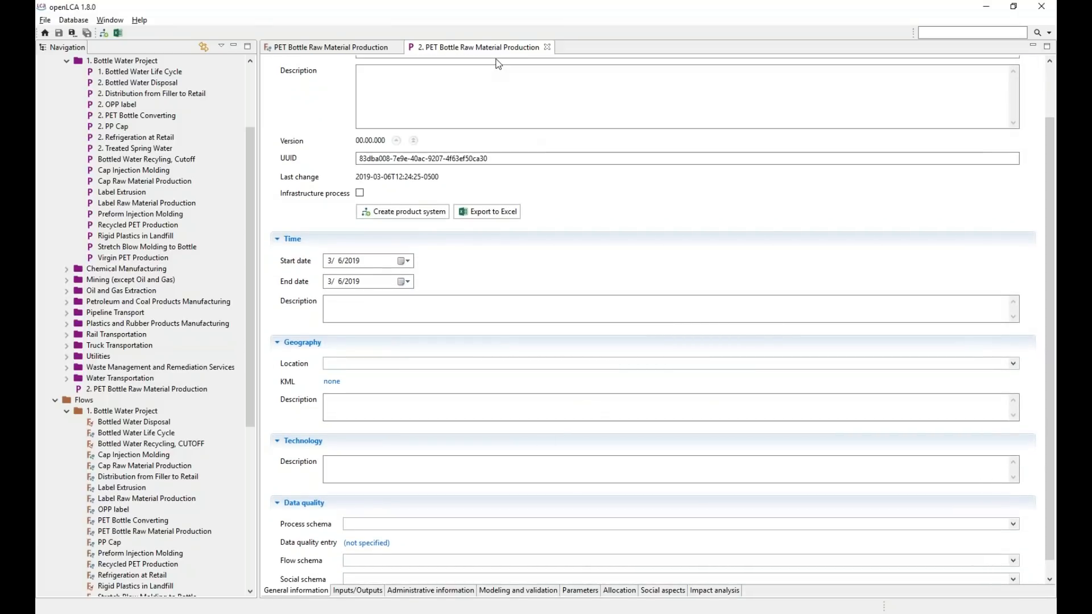
Review the process's administrative information and its modeling and validation details, and open its inputs and outputs
click(439, 591)
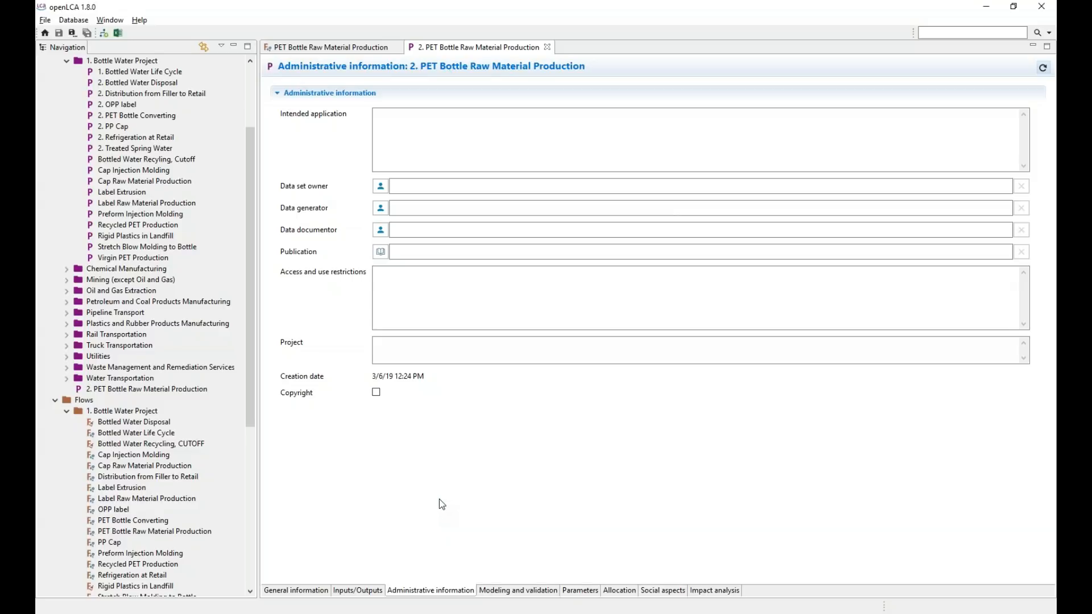
click(517, 591)
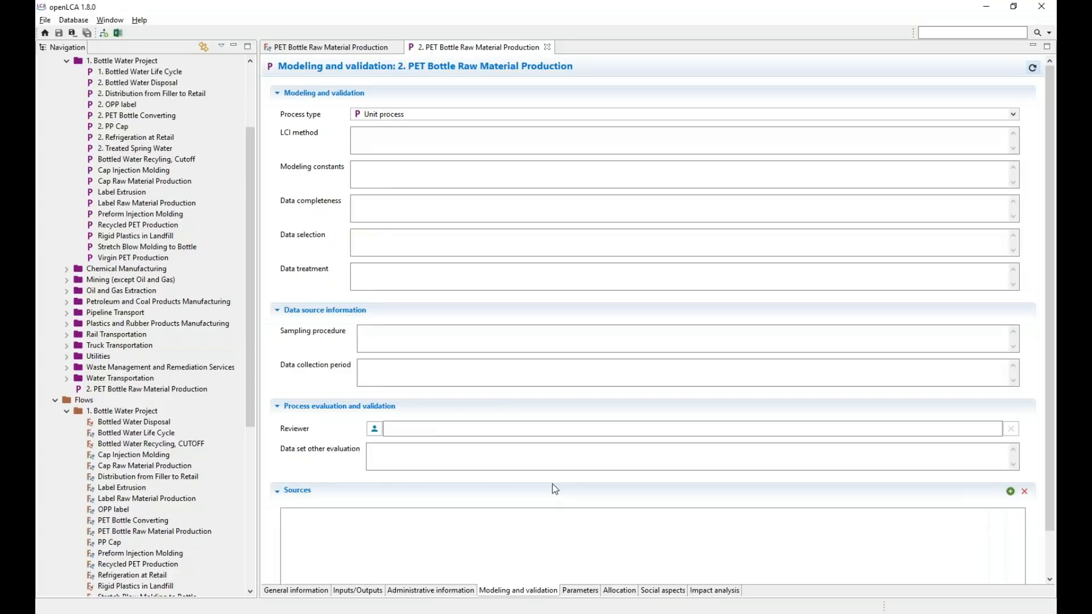
click(364, 592)
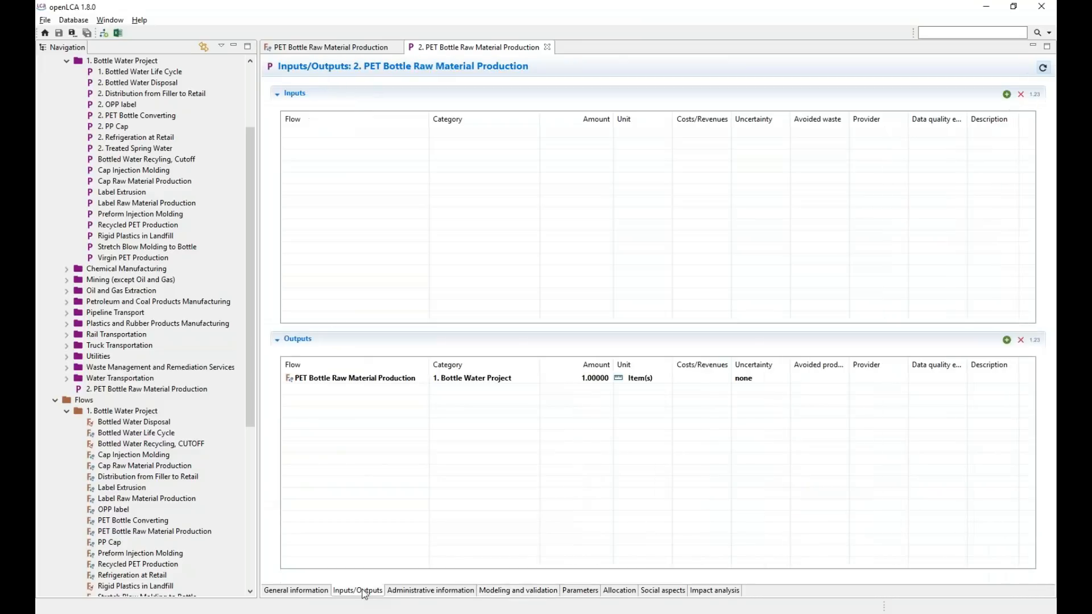
drag(253, 250, 254, 226)
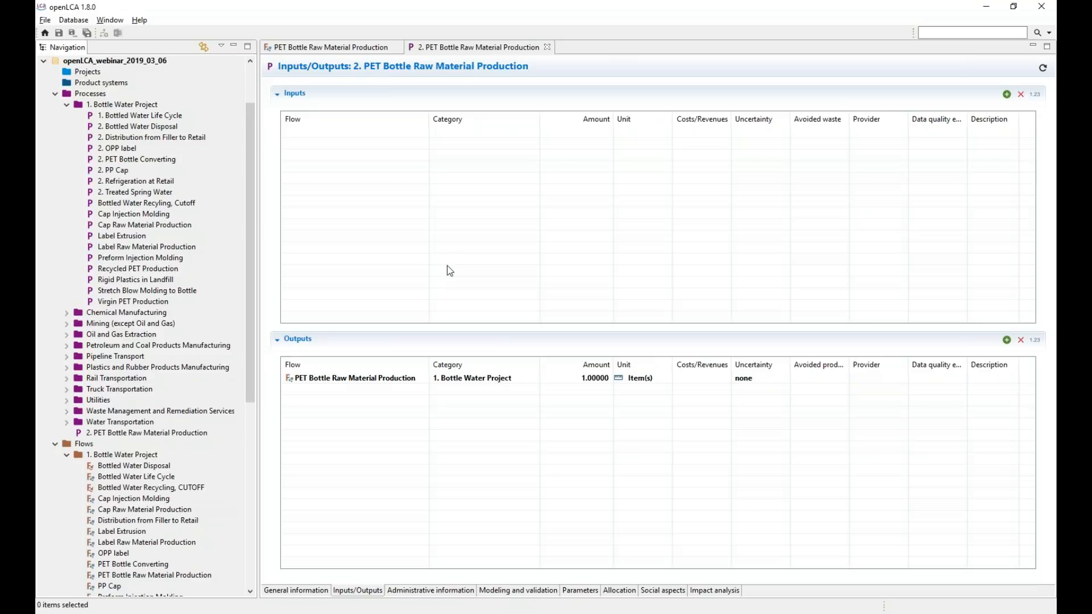
Add the Virgin PET Production flow from 1. Bottle Water Project as an input of the process
drag(428, 119, 394, 118)
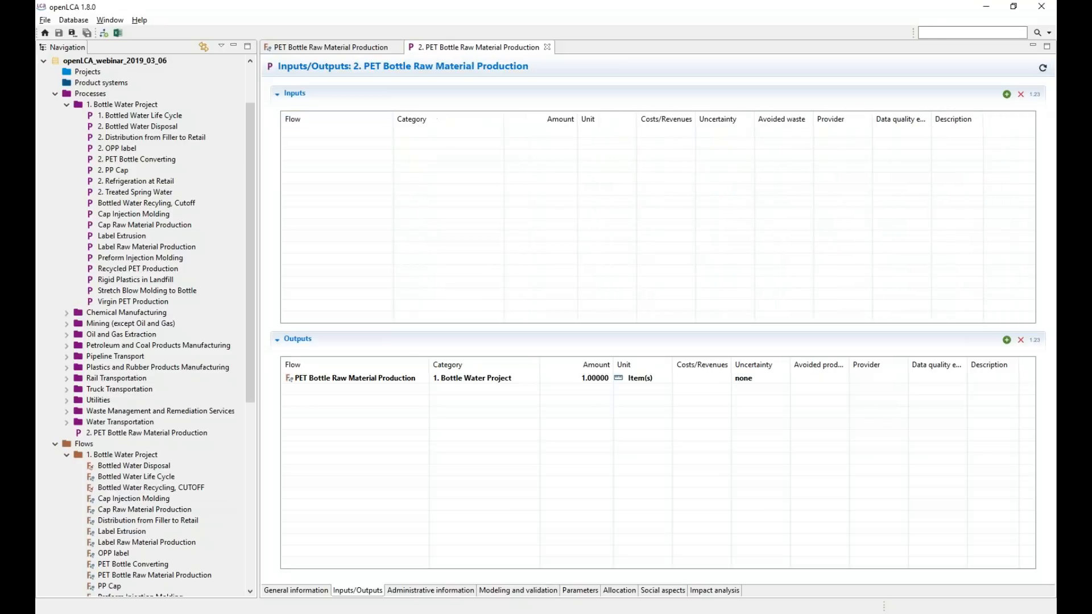
click(1006, 95)
drag(510, 166, 675, 145)
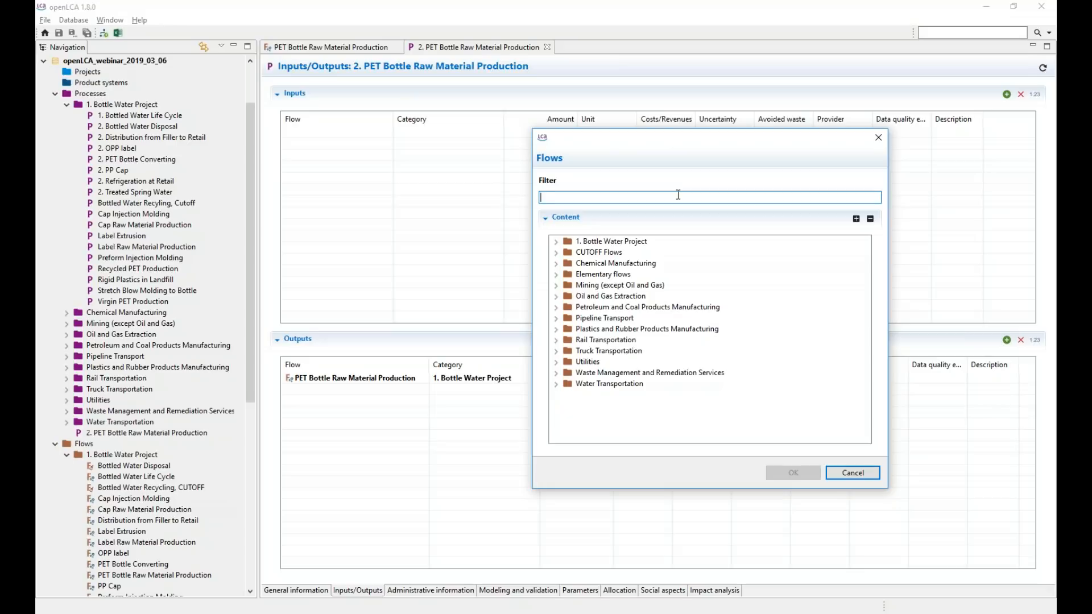
text(Virgin)
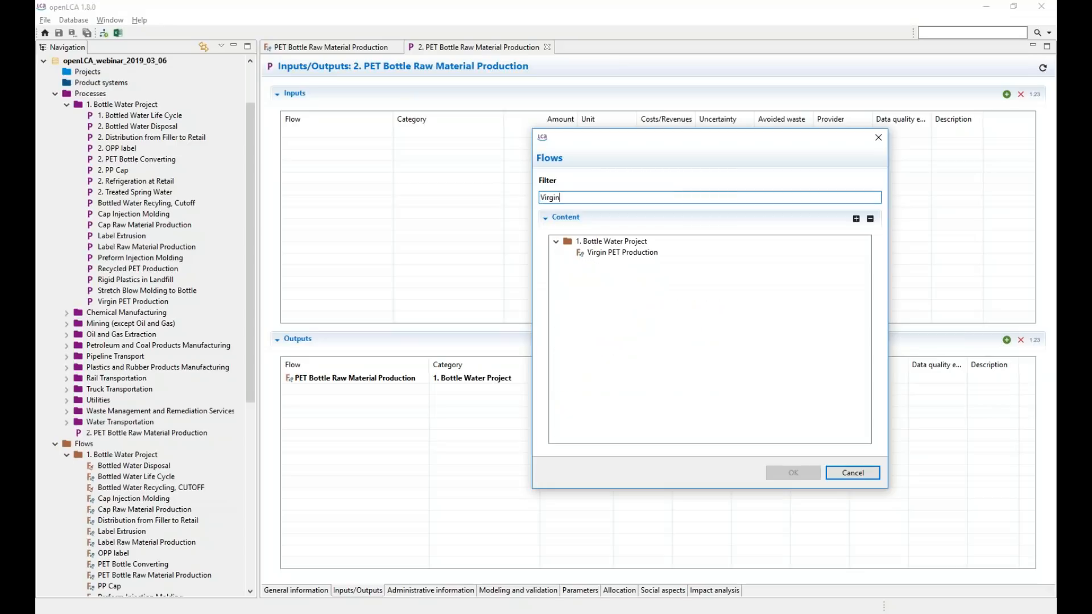
click(643, 254)
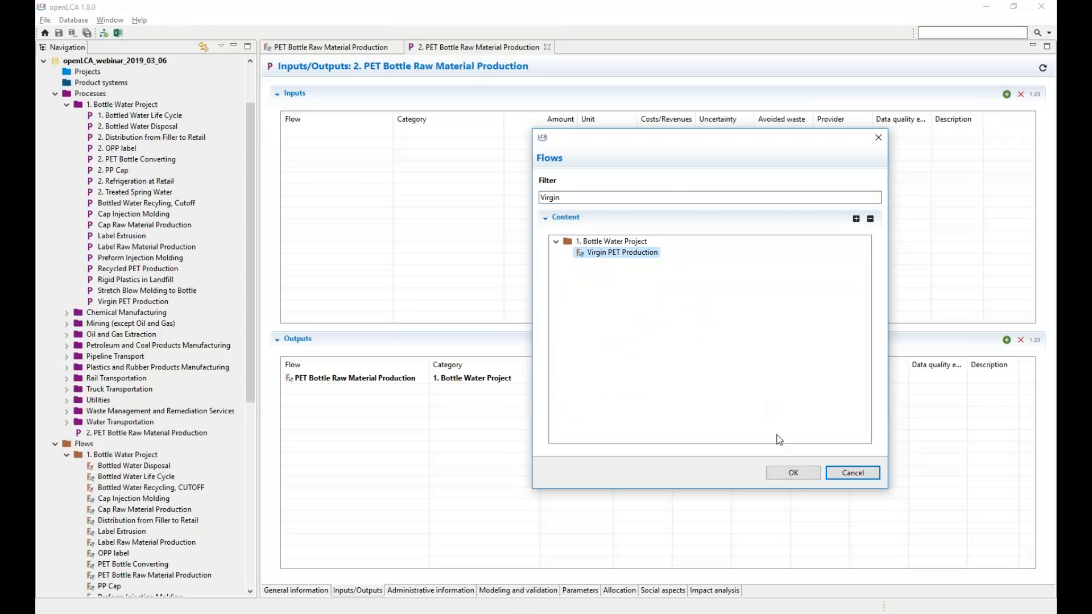
click(795, 473)
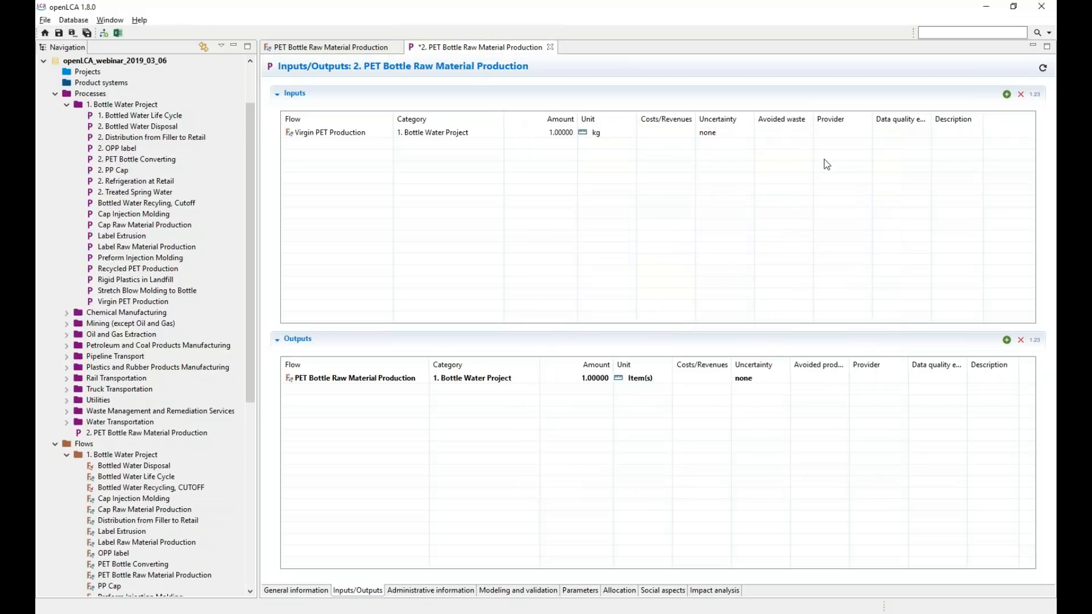
Add the Recycled PET Production flow from 1. Bottle Water Project as another process input
click(1007, 95)
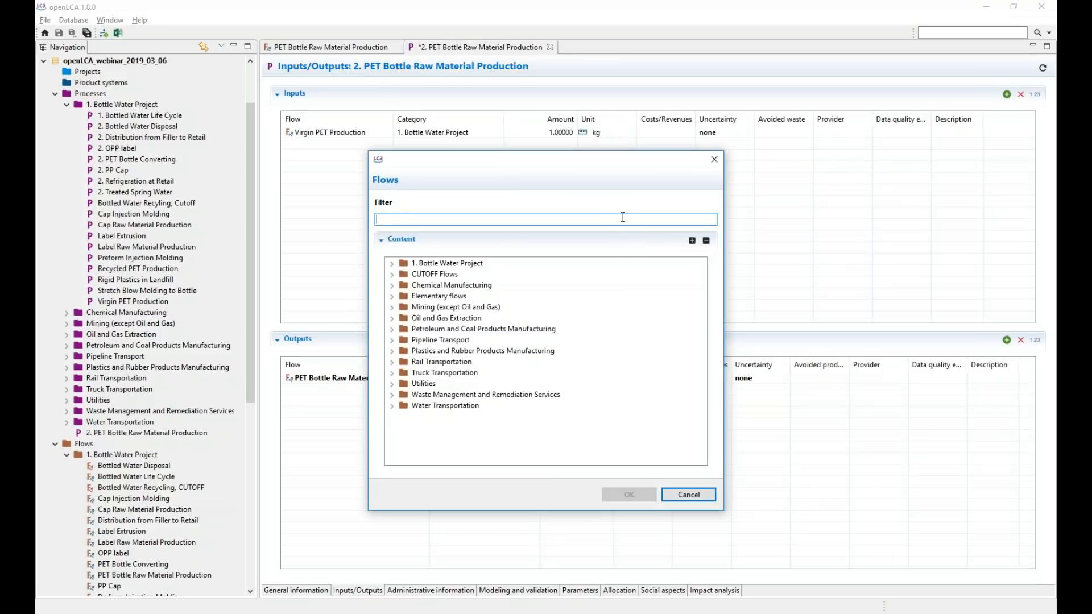
text(Recycled)
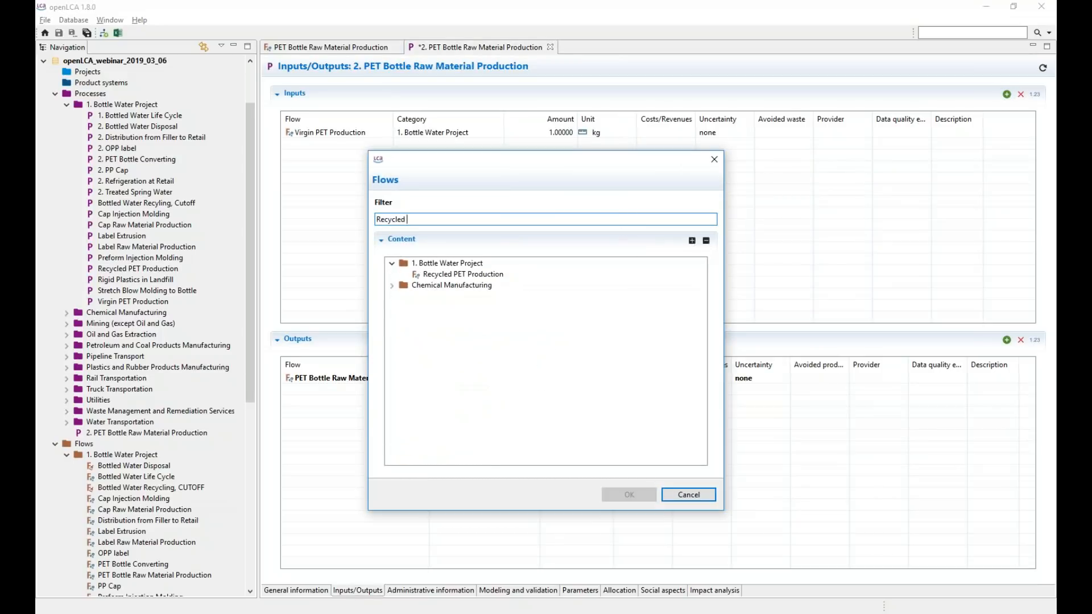
click(449, 274)
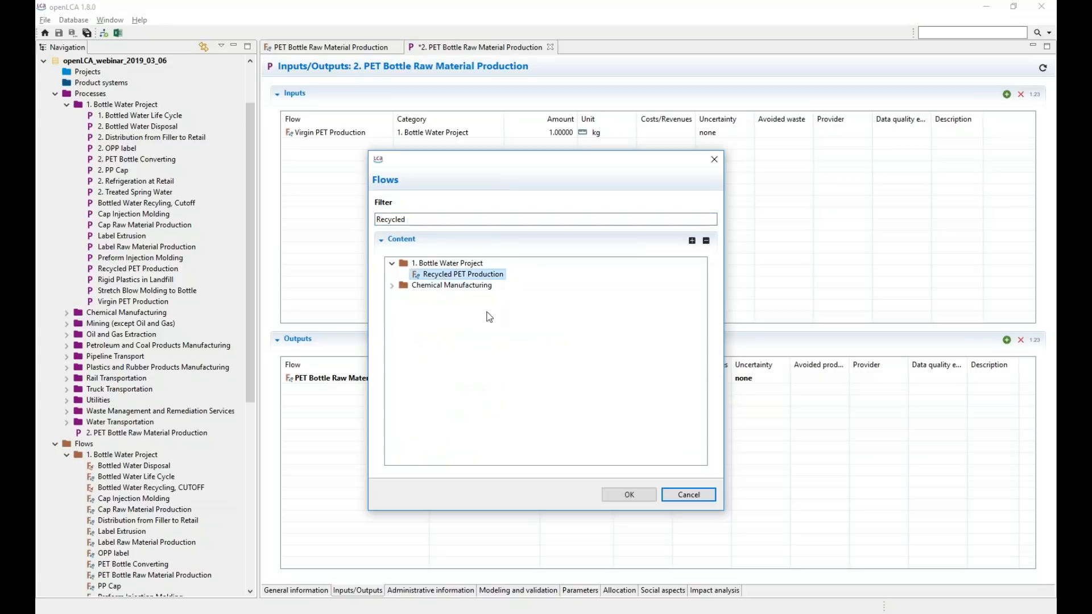
click(641, 494)
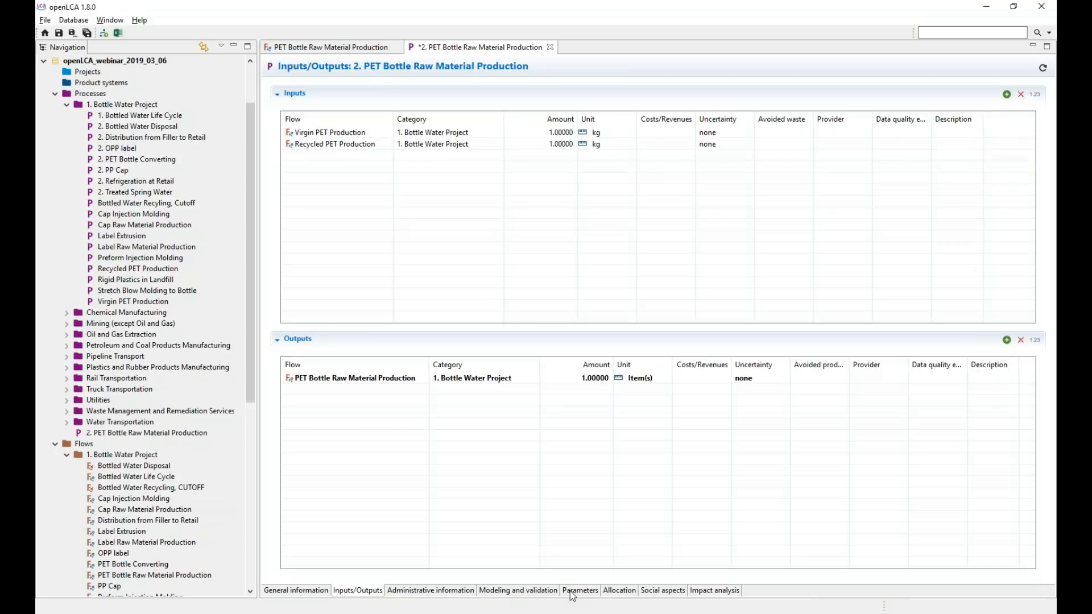
Create an input parameter in the process named rPET_contet with the value 0
click(575, 592)
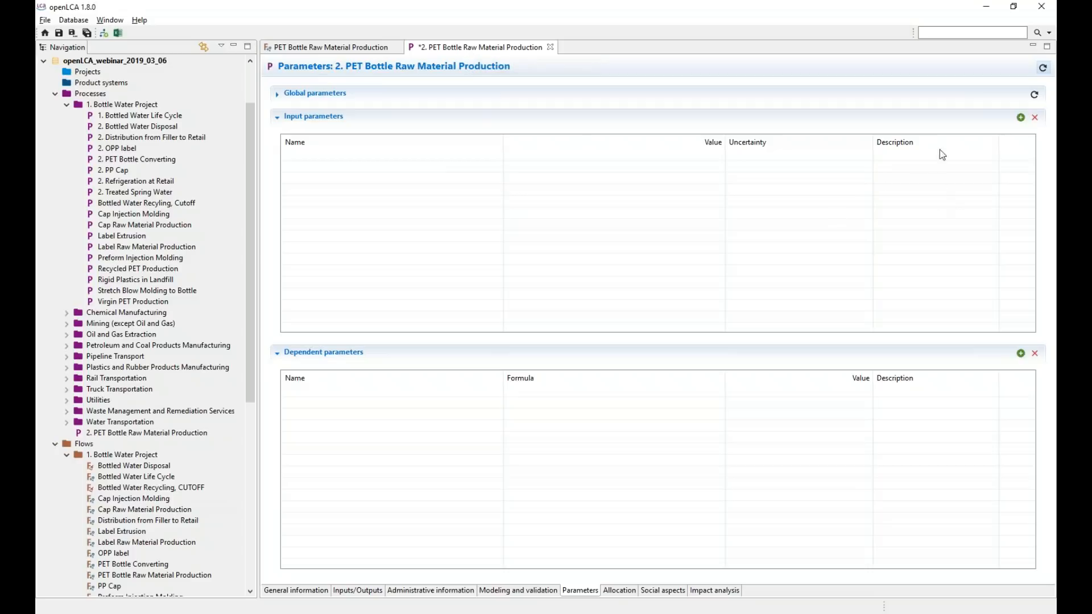
click(1021, 120)
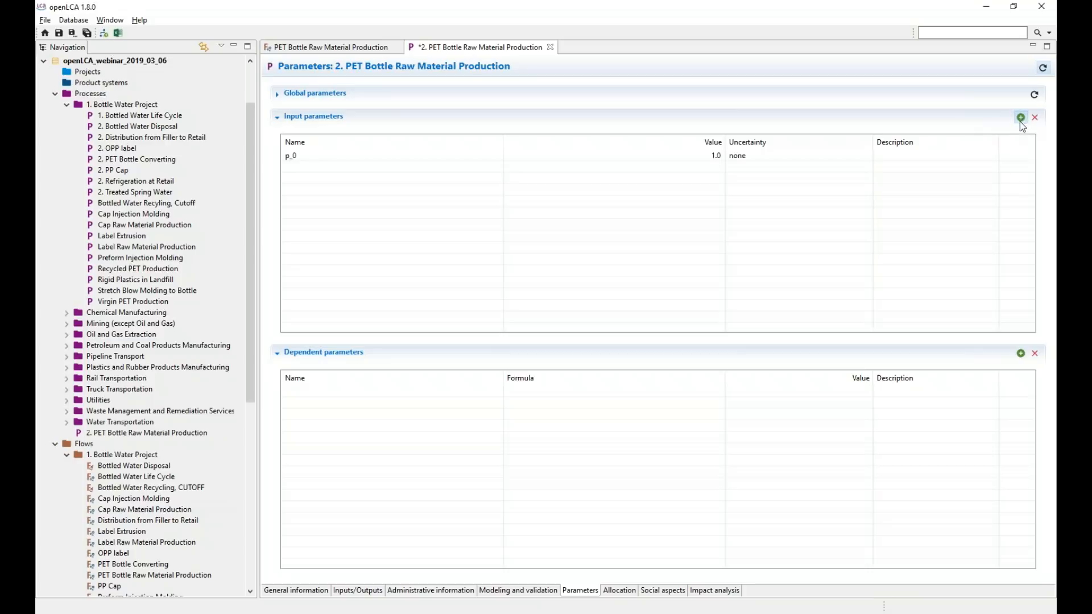
click(429, 156)
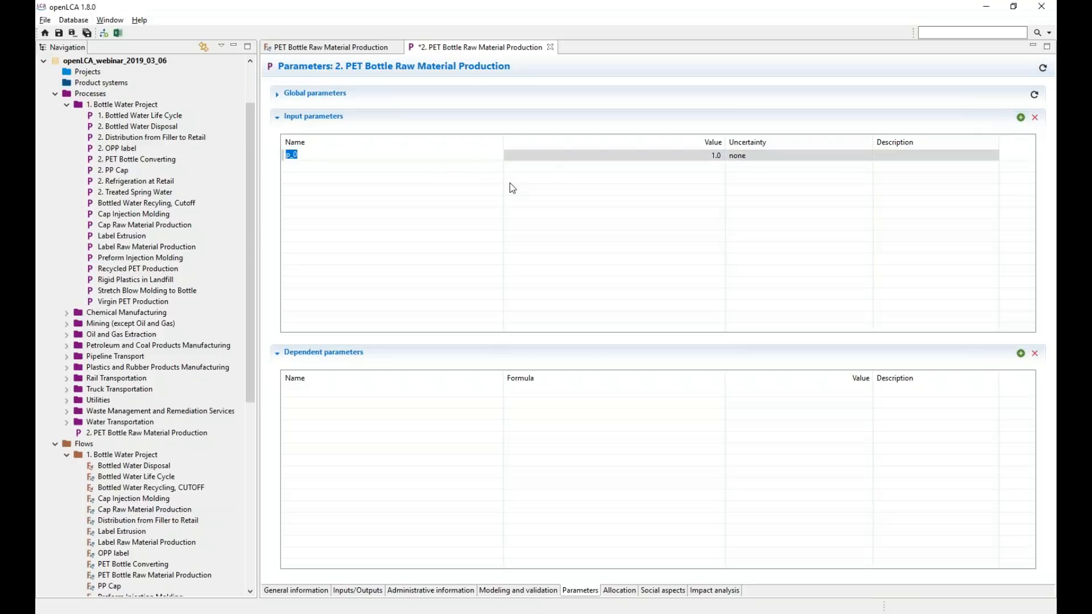
text(rPET)
text(-)
text(contet)
key(Tab)
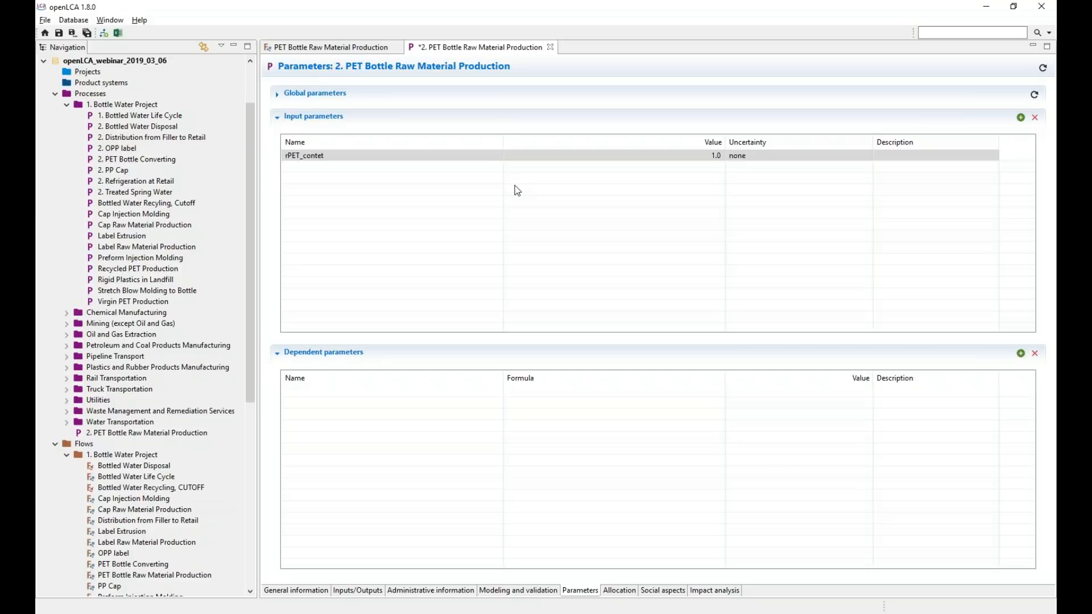
click(627, 160)
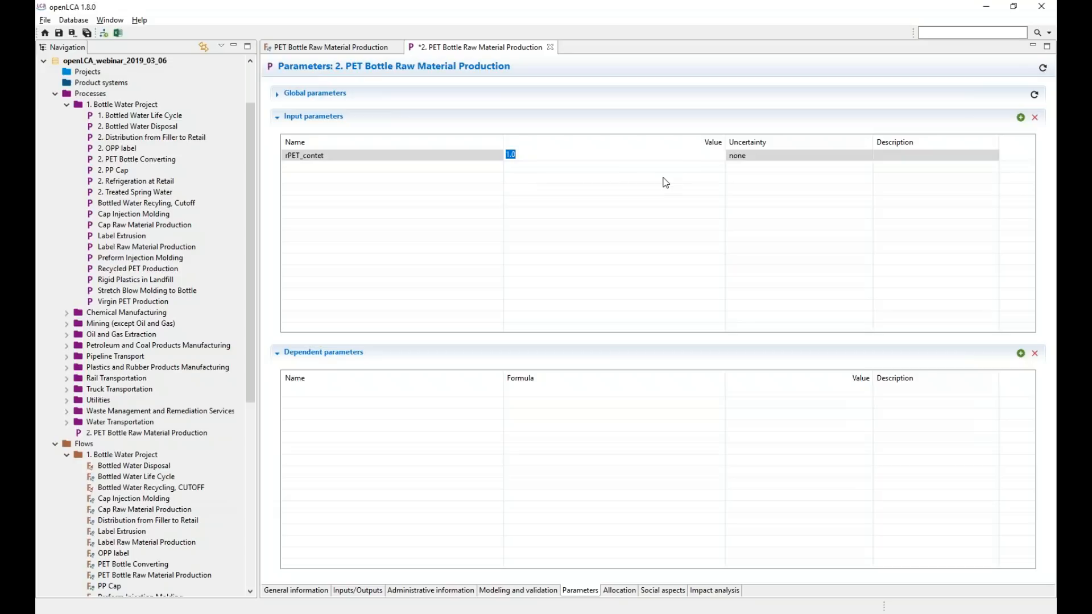
text(0)
click(663, 173)
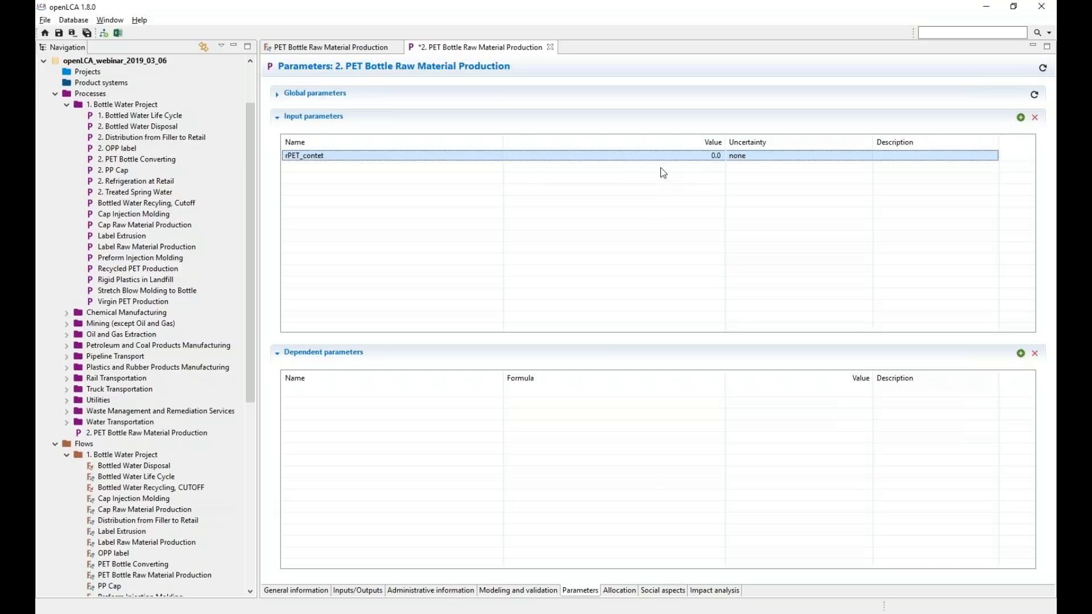
Describe the rPET_contet parameter as "[%] percent recycled PET content in bottle", make the description fully readable, and save the process
click(896, 156)
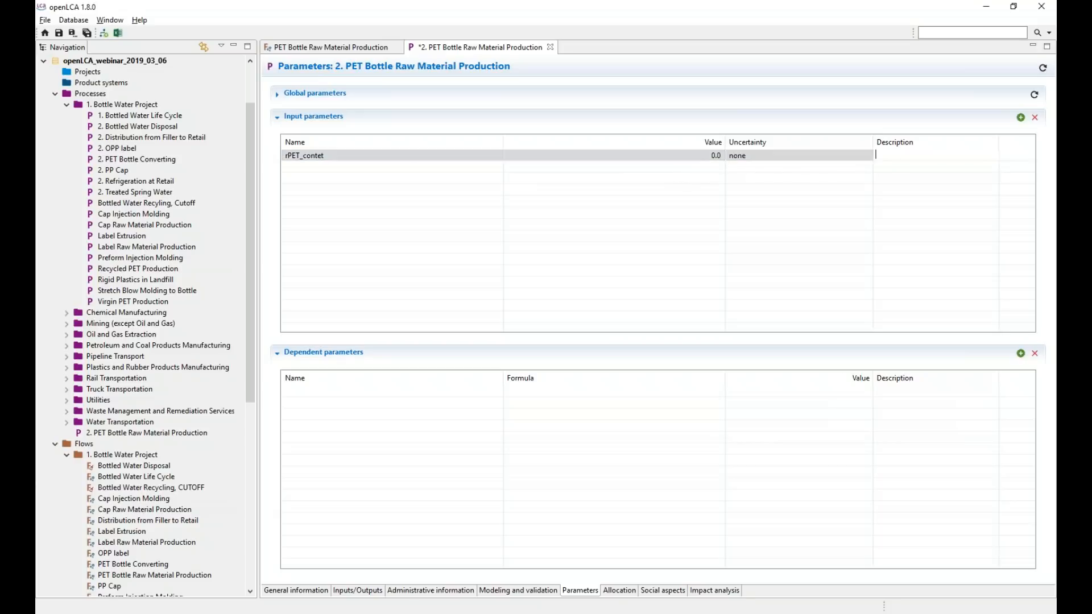
text([)
text(%)
text(] percent recycl)
text(ed PET co)
text(ntent in bottle)
click(709, 196)
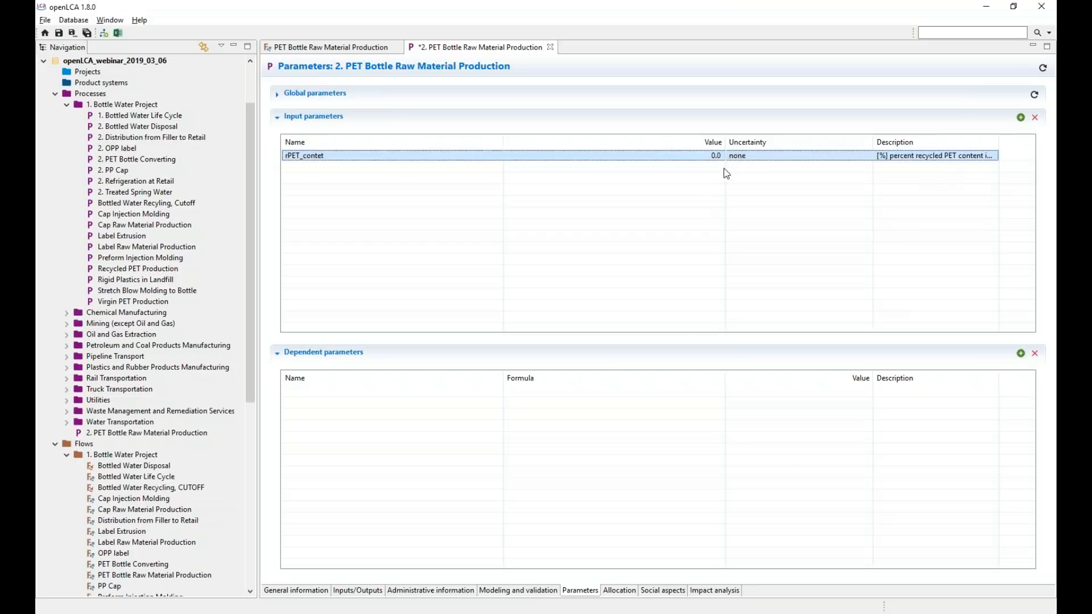
drag(725, 141, 630, 141)
drag(903, 141, 990, 141)
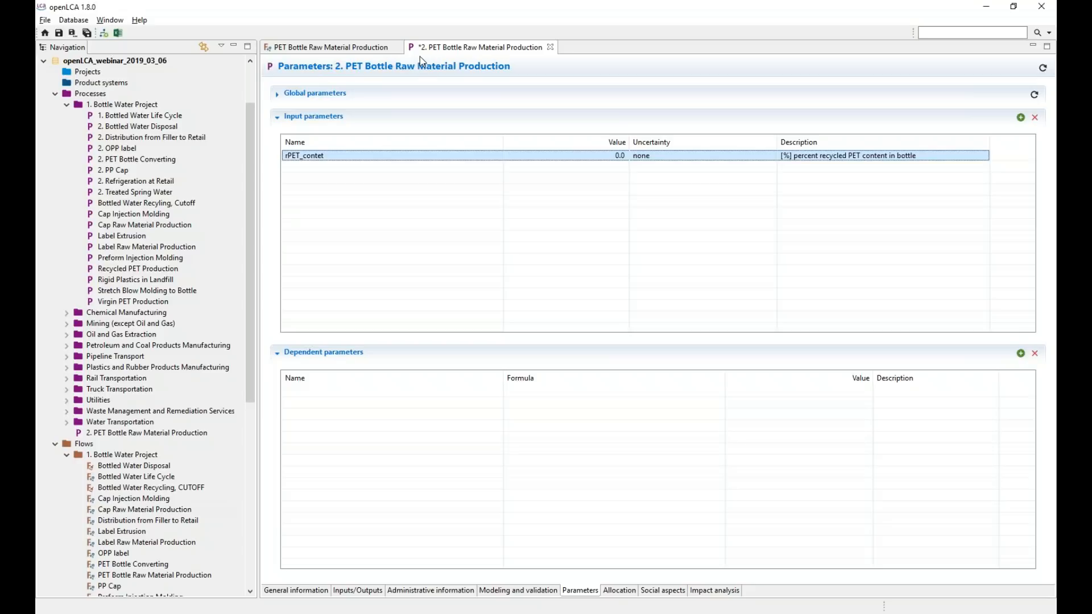
click(59, 33)
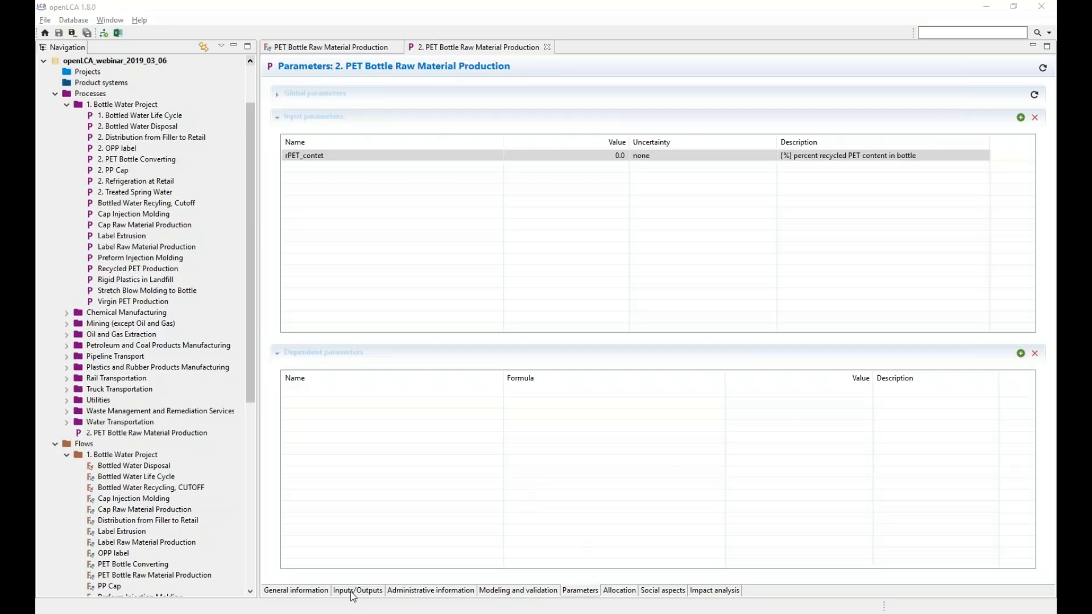
In the process's inputs table, widen the Flow and Amount columns and collapse the Costs/Revenues and Avoided waste columns
click(351, 592)
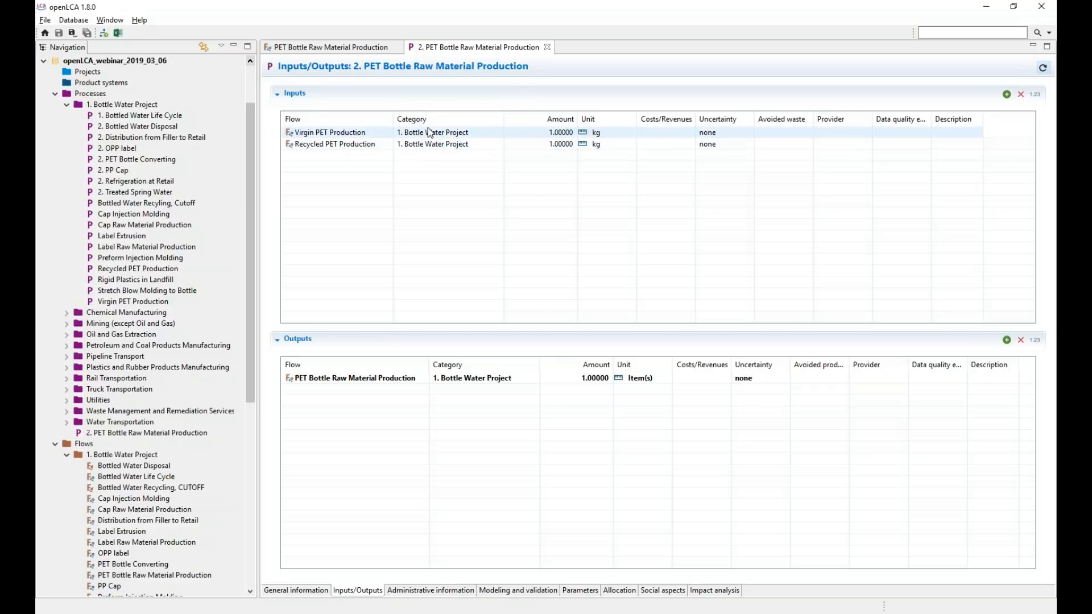
drag(393, 118, 425, 117)
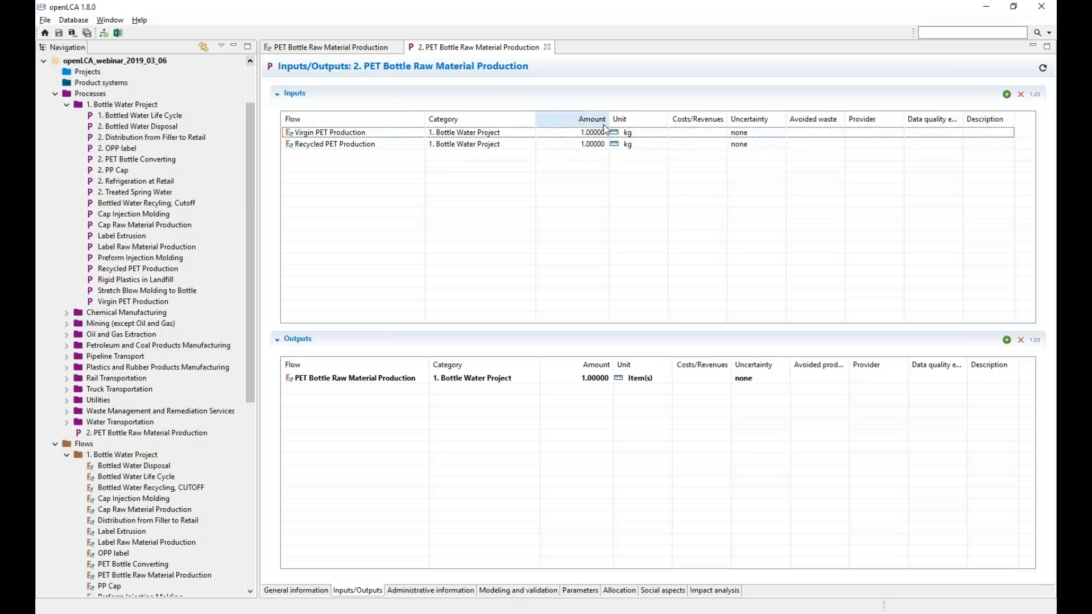
drag(608, 121, 635, 120)
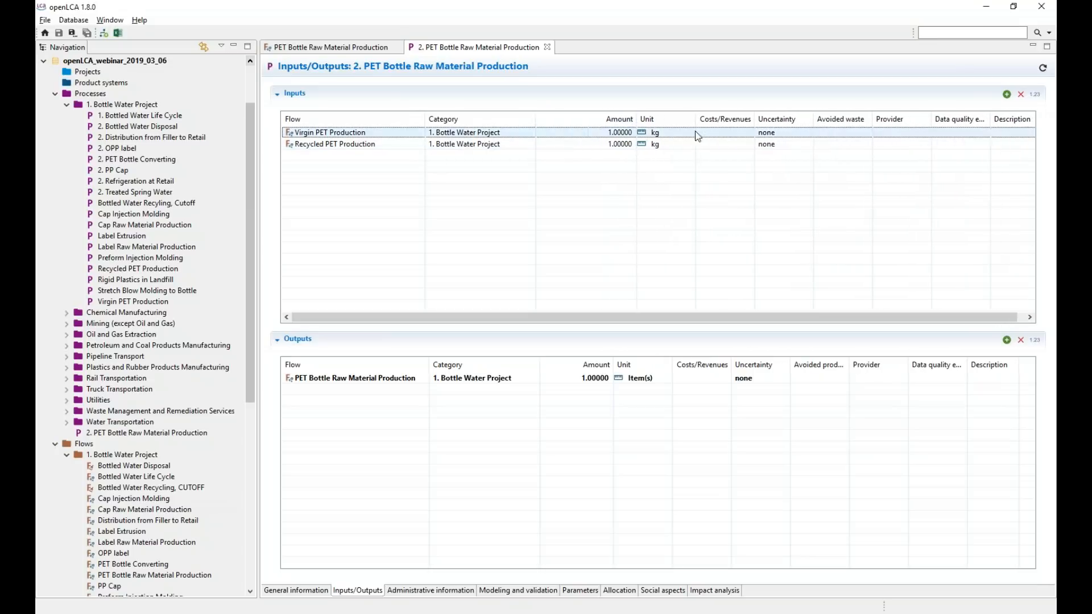
drag(754, 113, 696, 114)
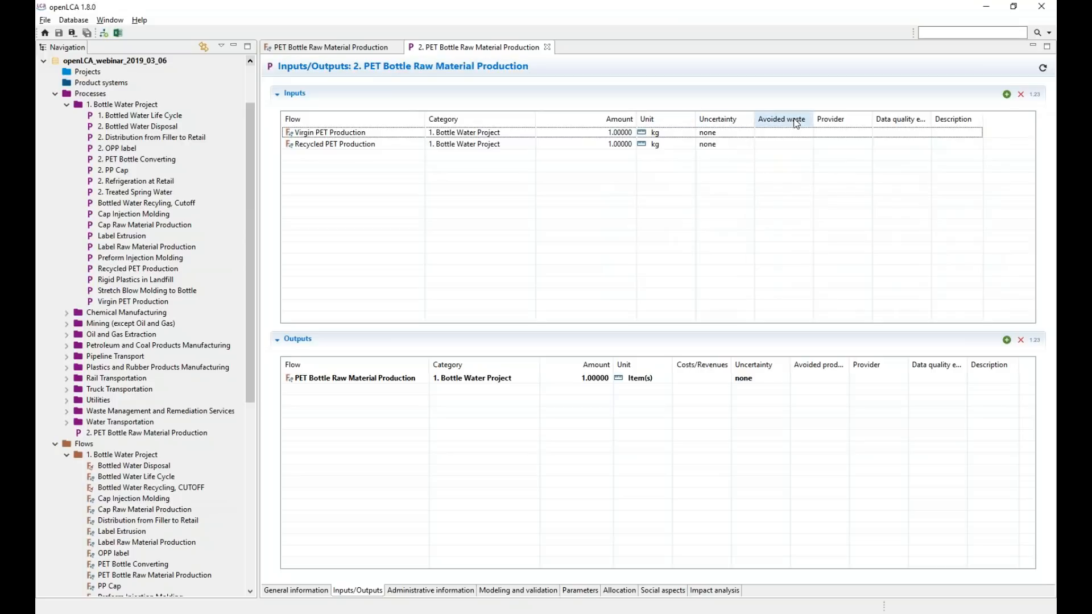
drag(808, 119, 754, 118)
drag(636, 120, 674, 119)
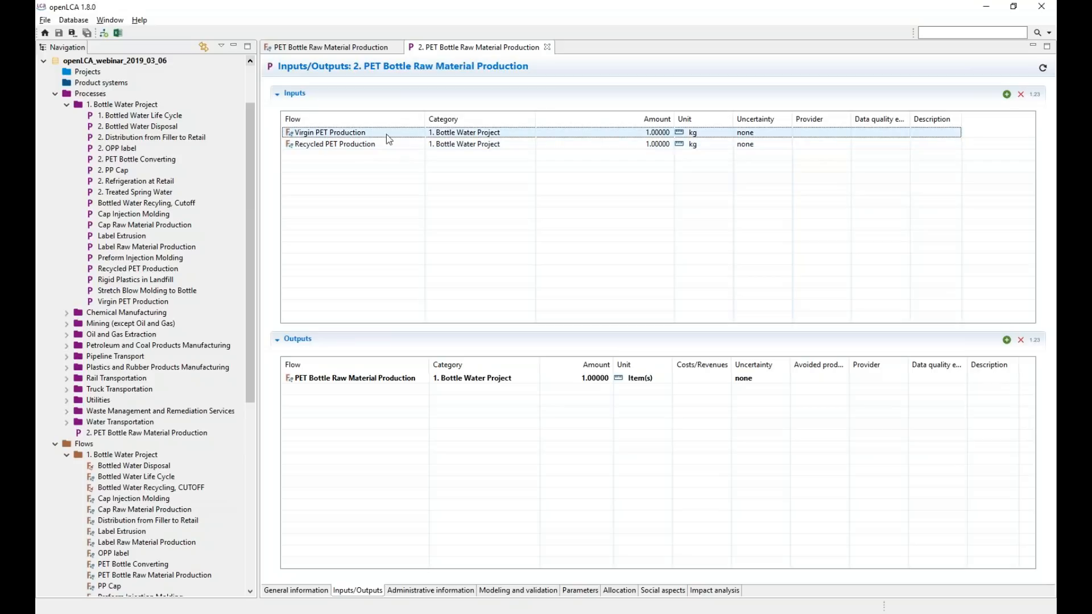
Enter the formula PET_bottle_weight *rPET_contet as the amount of the Virgin PET Production input
click(671, 133)
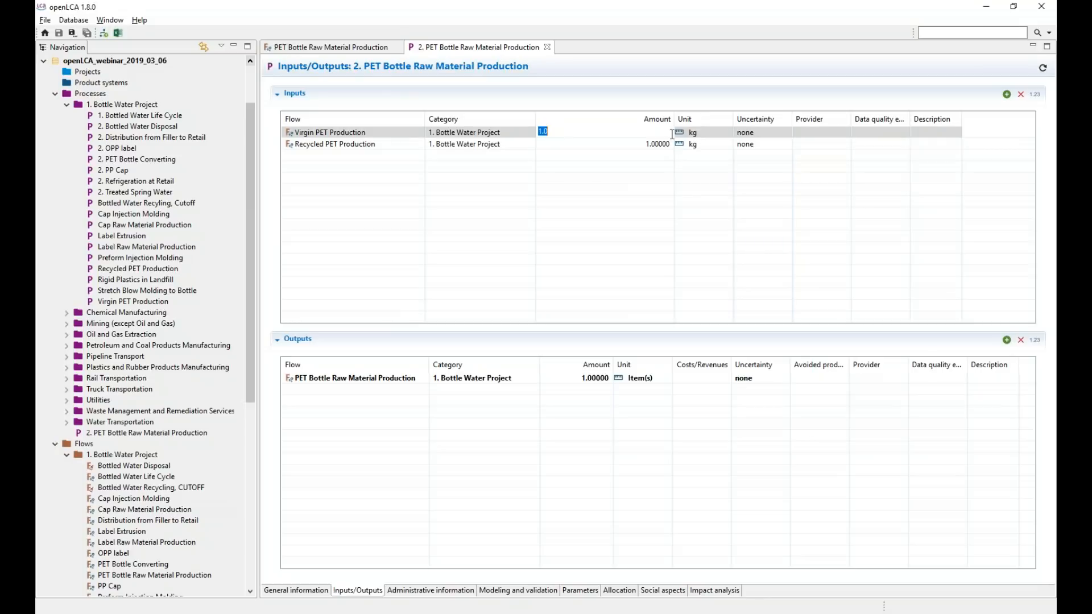
text(PET)
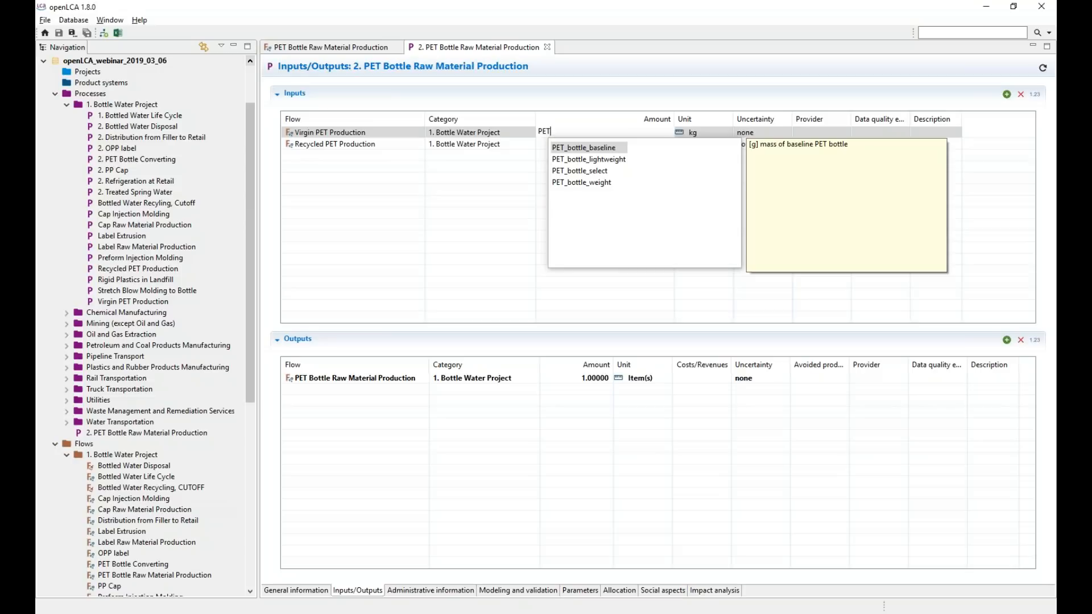
key(Down)
key(Down)
key(Down)
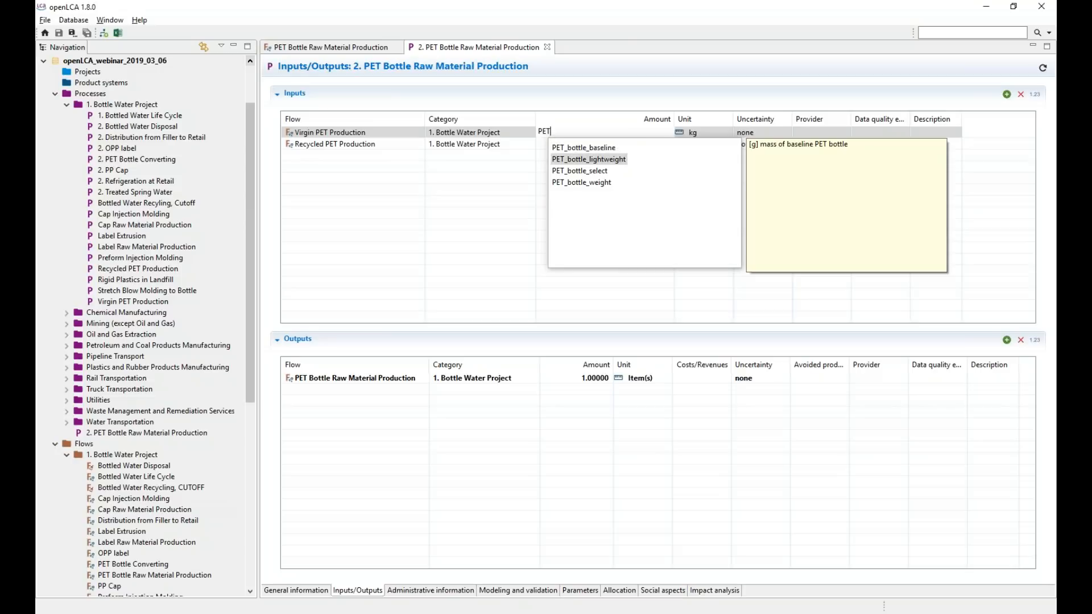
key(Return)
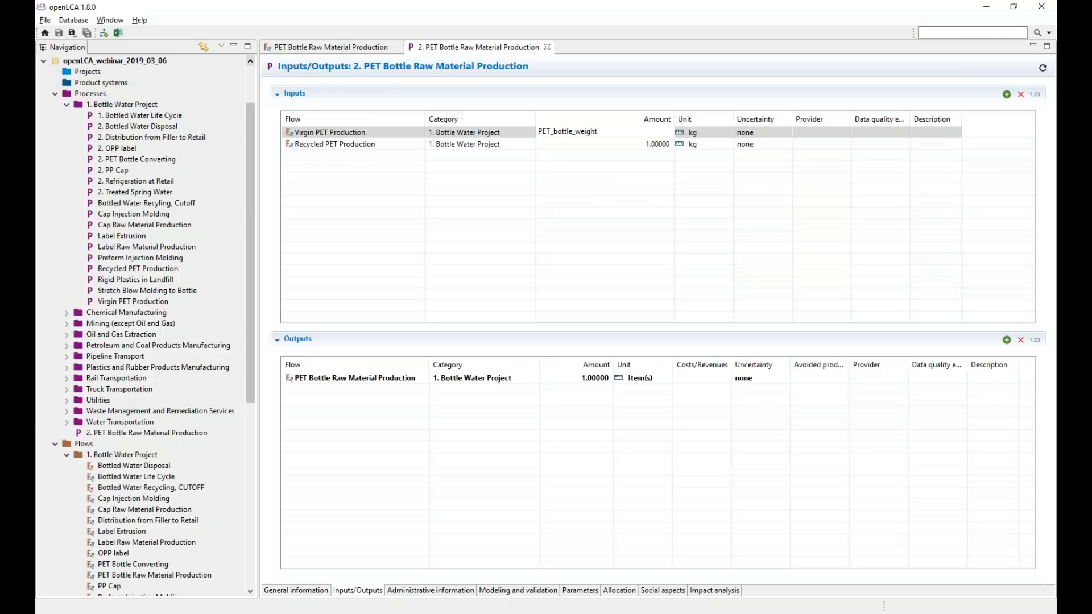
text(*)
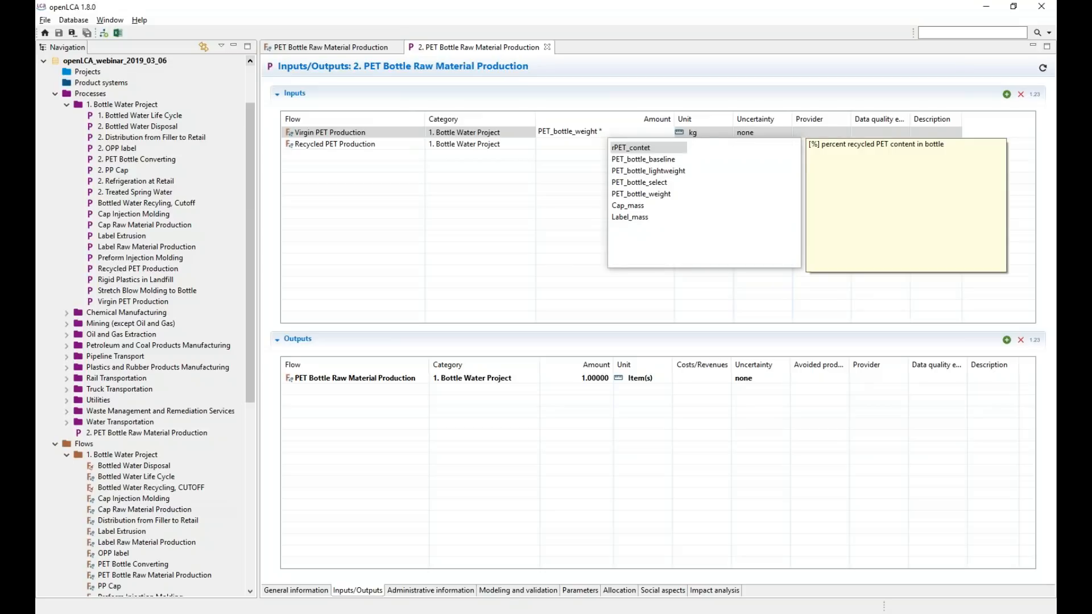
text(r)
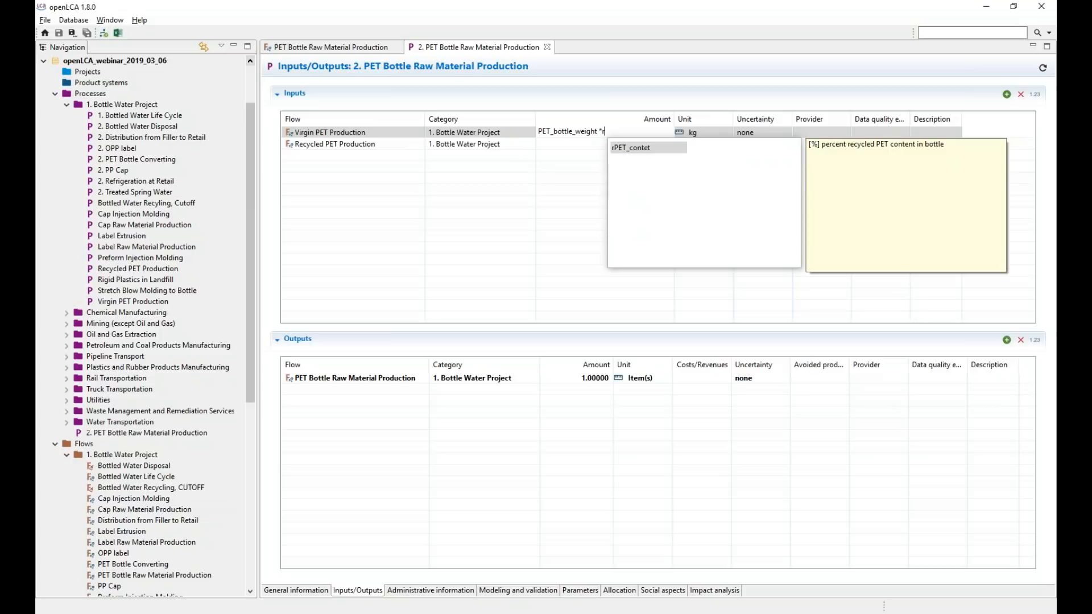
text(PET)
key(Return)
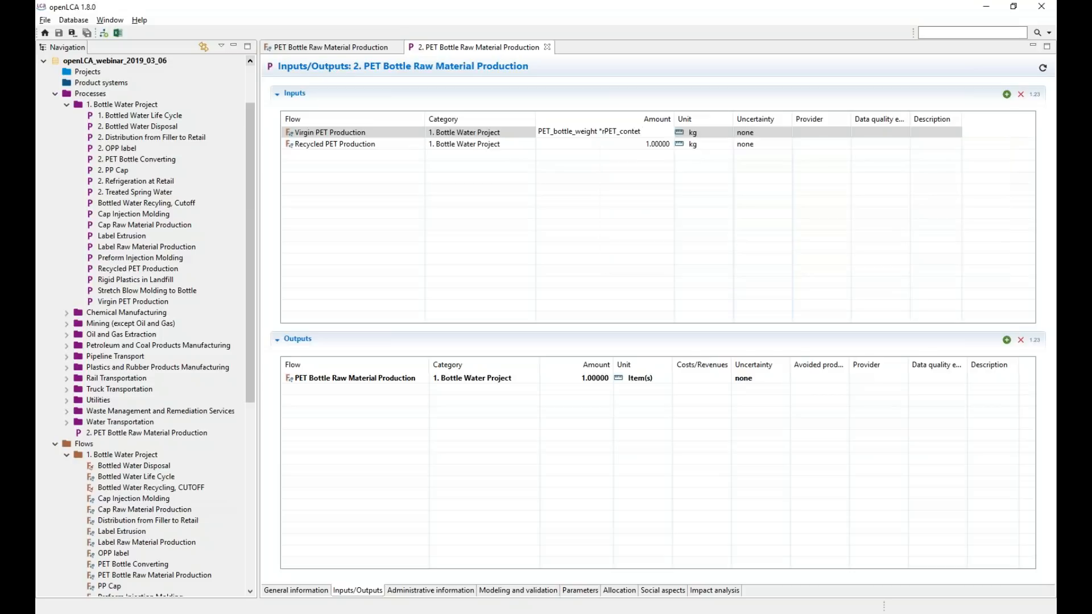
click(637, 162)
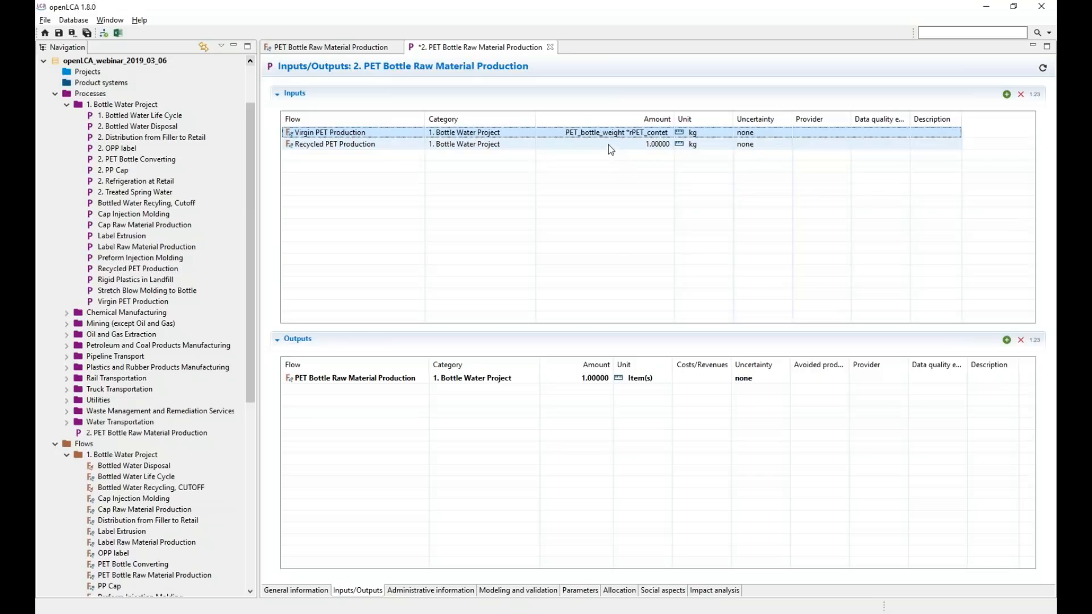
Revise the Virgin PET Production amount formula to PET_bottle_weight *(1-rPET_contet )
click(636, 133)
click(601, 132)
text((1-)
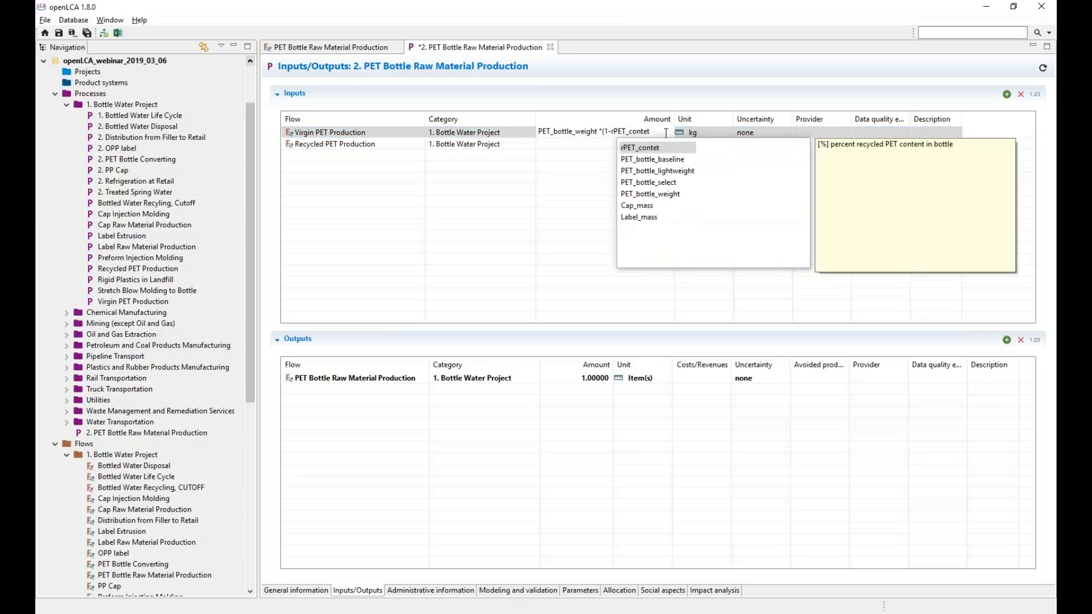
click(665, 132)
text())
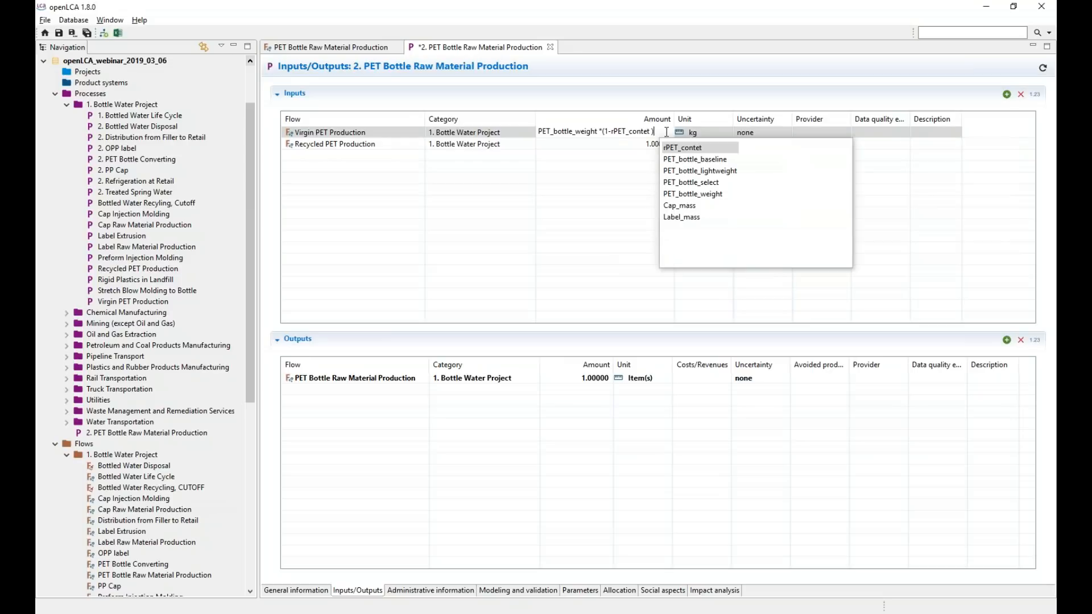
key(Return)
key(BackSpace)
key(BackSpace)
key(BackSpace)
key(BackSpace)
key(BackSpace)
key(BackSpace)
key(BackSpace)
key(BackSpace)
key(BackSpace)
key(BackSpace)
key(BackSpace)
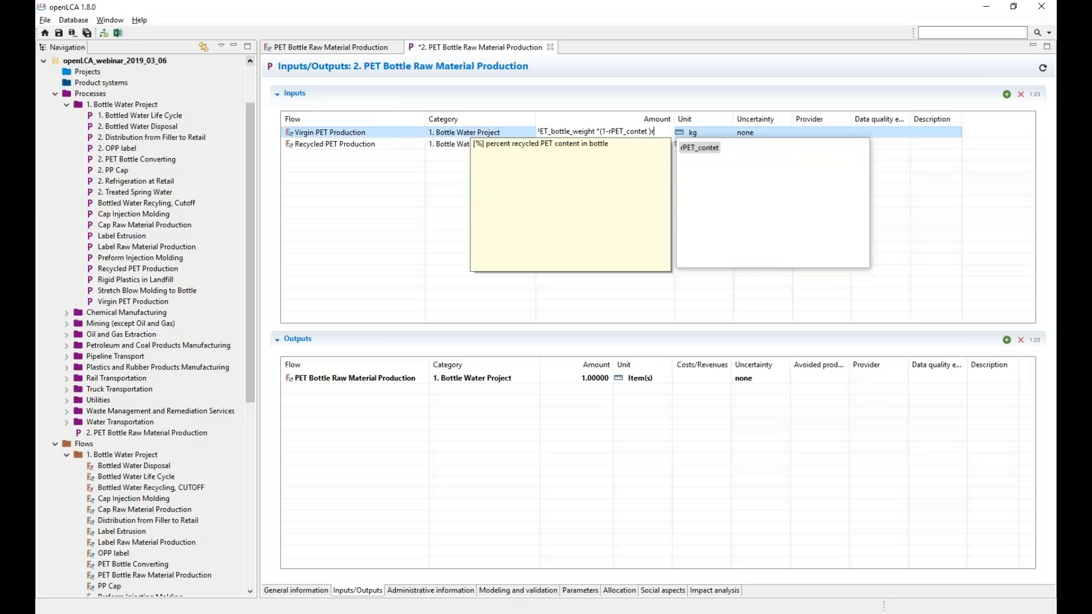
key(BackSpace)
key(Escape)
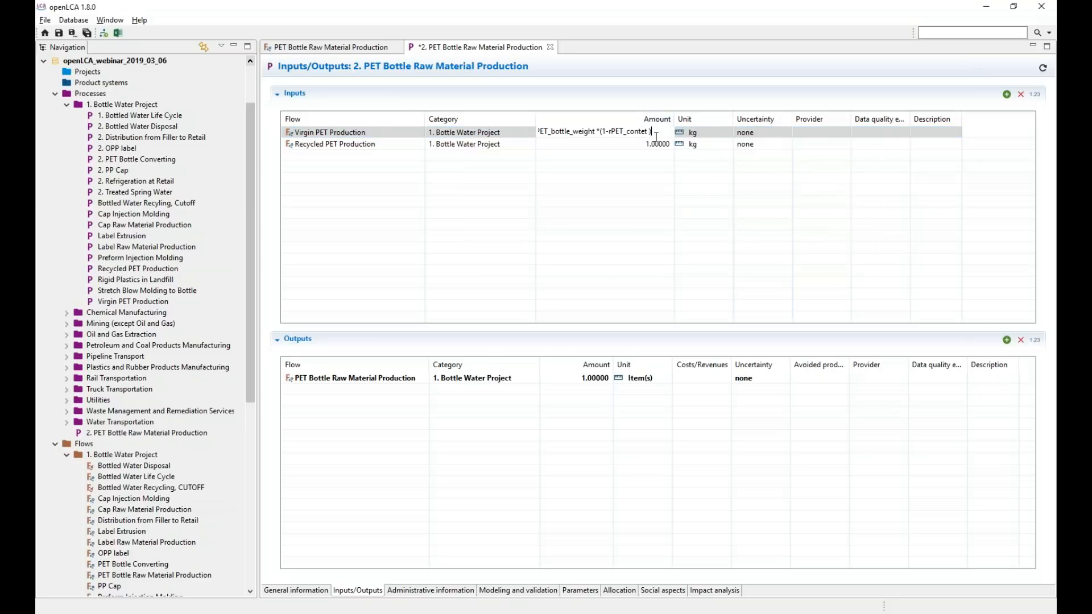
Set the Recycled PET Production amount to the formula PET_bottle_weight *rPET_contet and slightly widen the Amount column
click(655, 144)
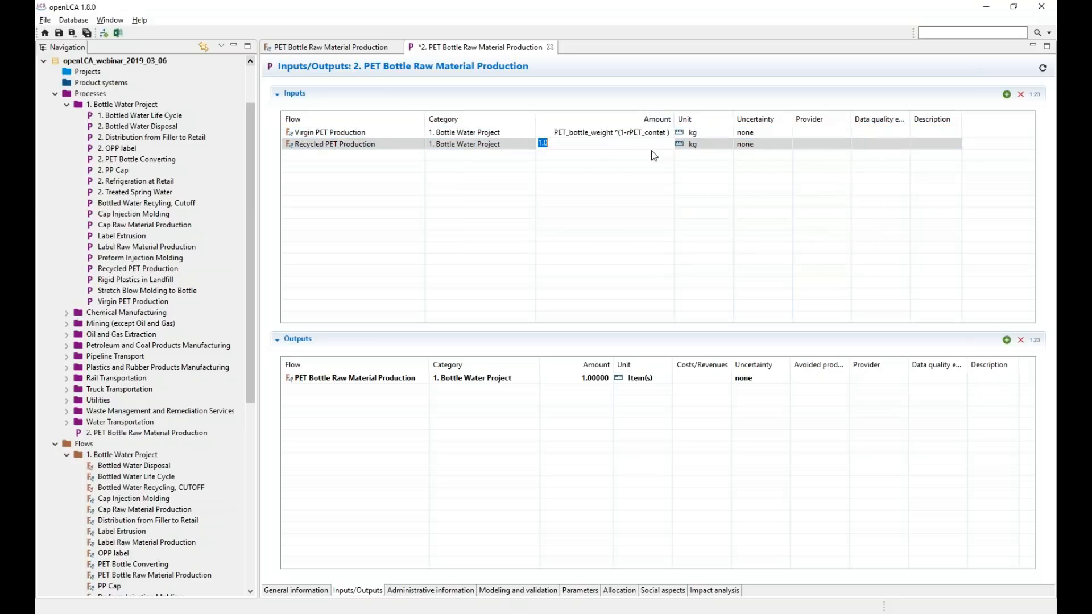
text(PET)
key(Down)
key(Down)
key(Down)
key(Return)
text(*rPET_contet)
key(Return)
click(652, 164)
drag(674, 122, 681, 122)
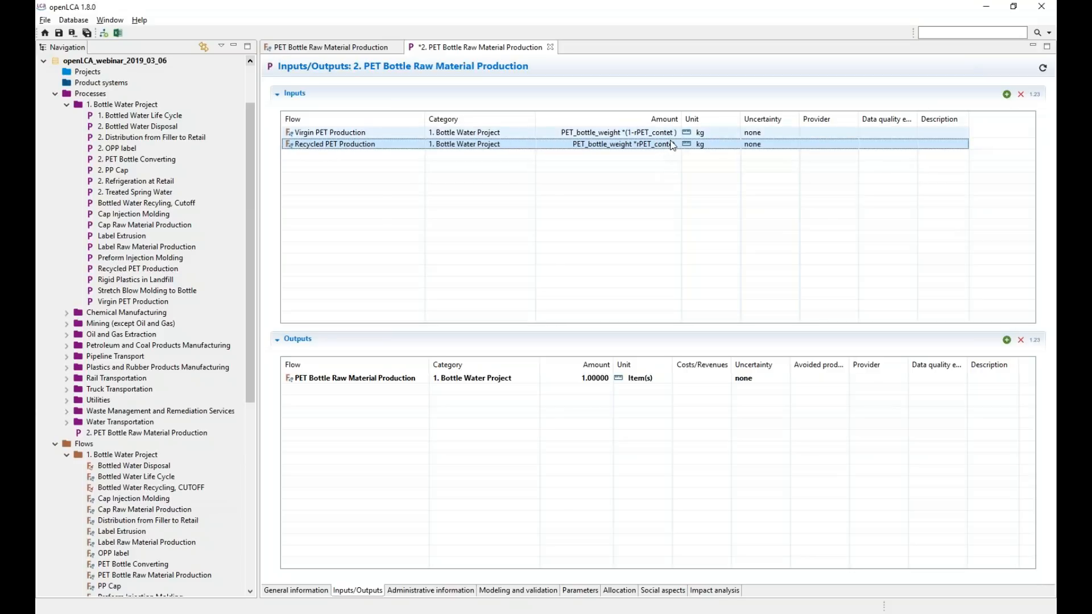
Check the calculated amounts of the two PET inputs and switch back to their formulas
click(1036, 95)
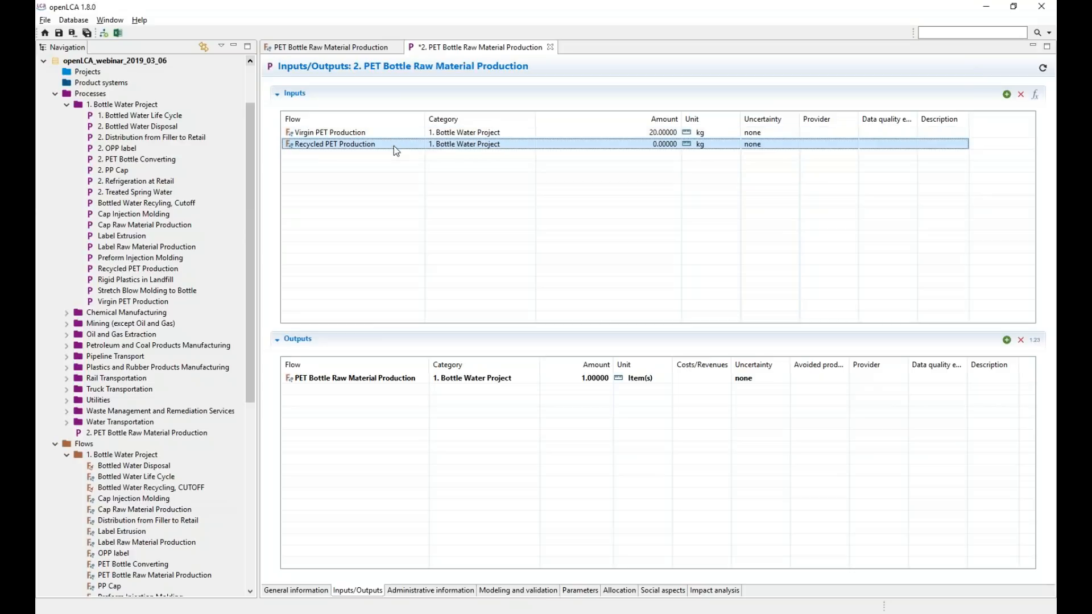
click(1033, 96)
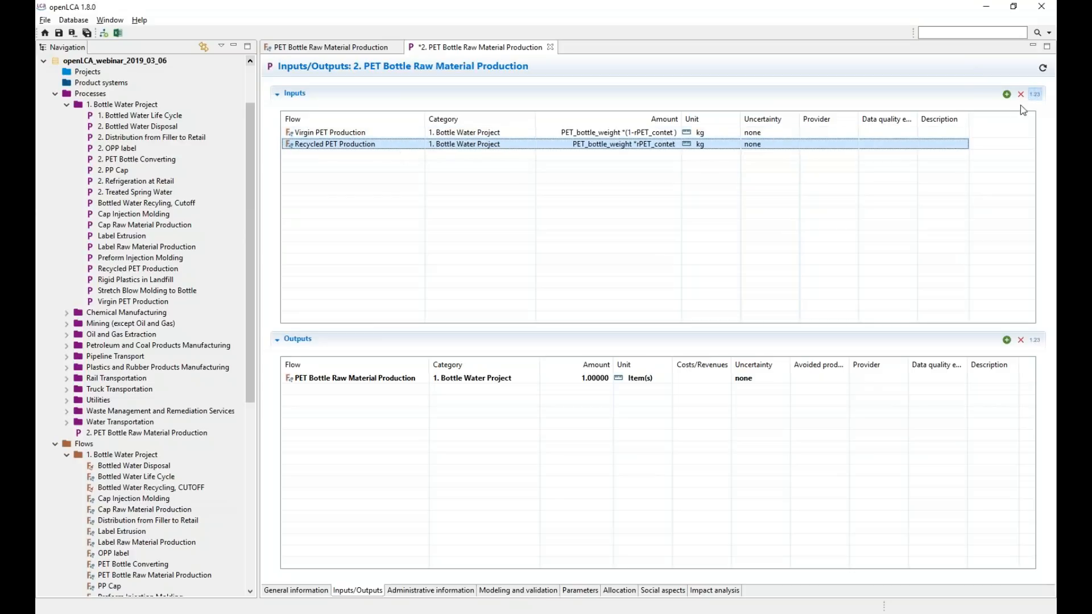
Test the formulas by setting rPET_contet to 0.5 and displaying the calculated amounts of the PET inputs
click(588, 591)
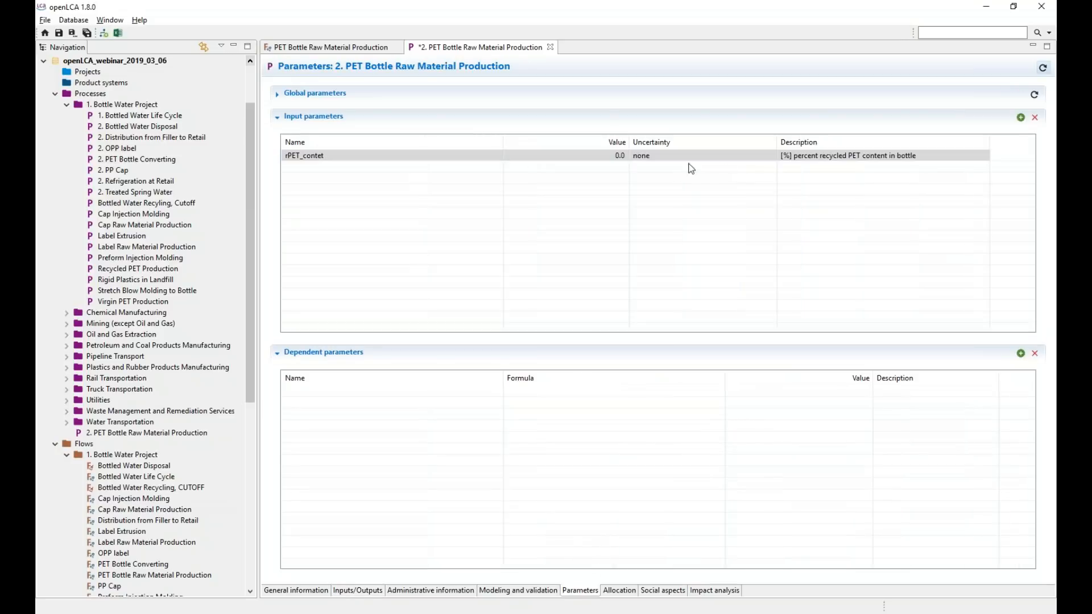
click(611, 156)
text(0.5)
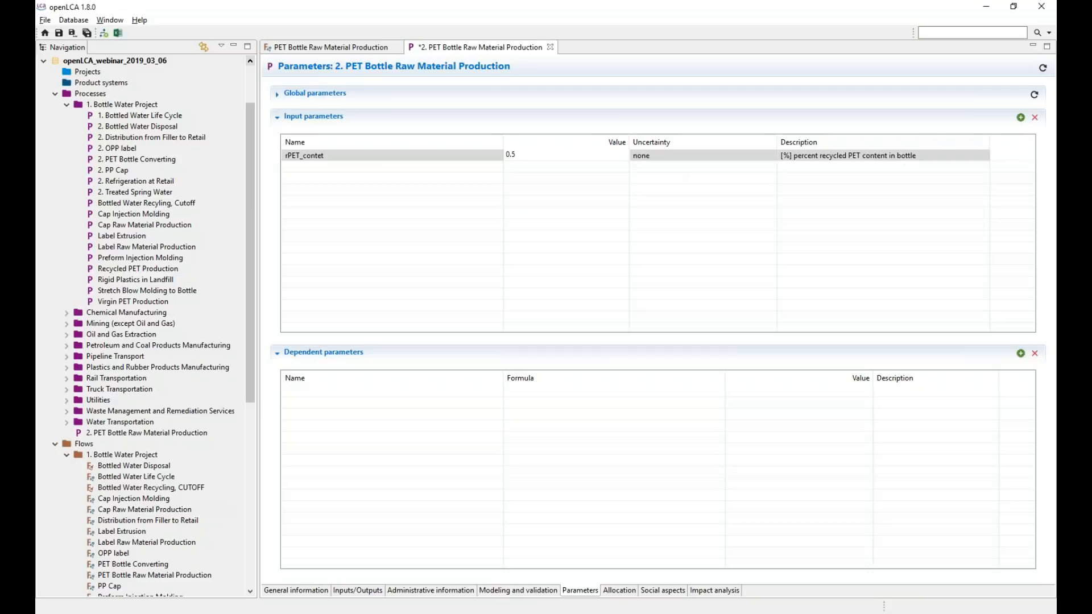
key(Return)
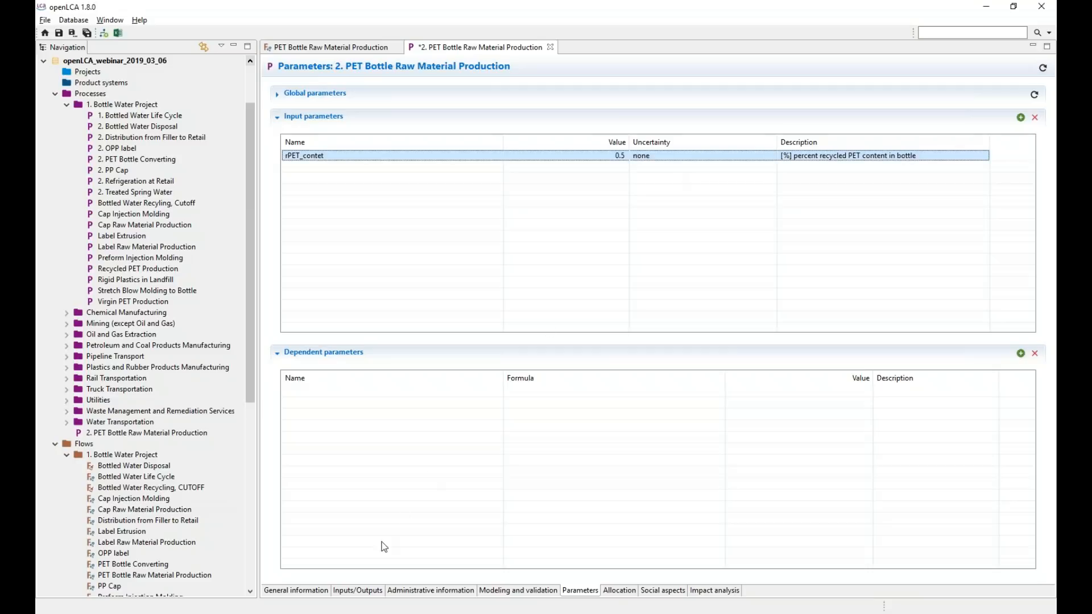
click(358, 591)
click(1035, 94)
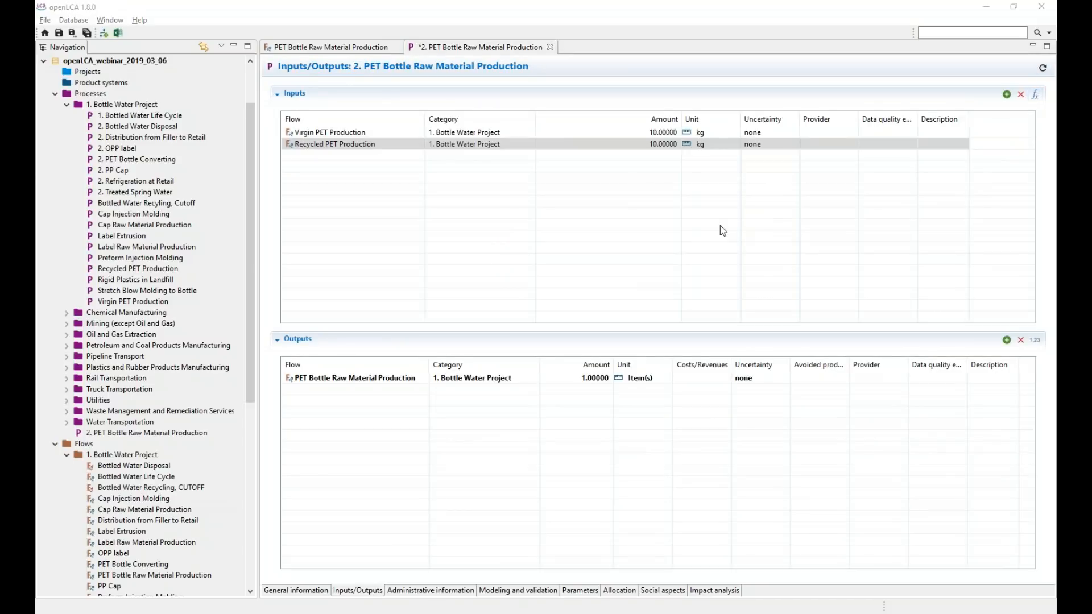
Reset the rPET_contet parameter to 0, check the amounts in the inputs table, and save the process
click(573, 591)
click(612, 156)
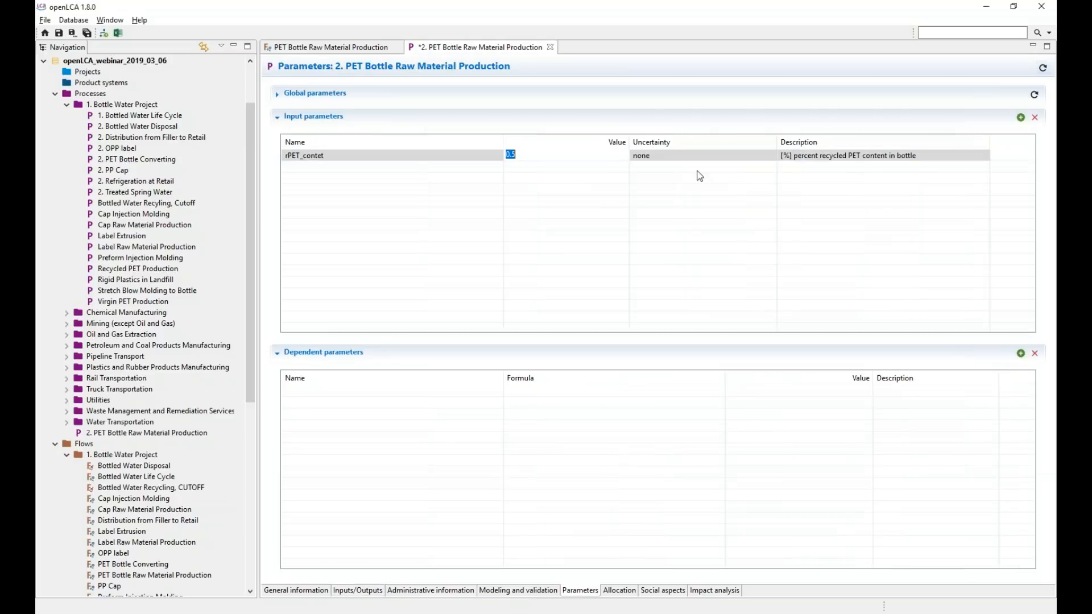
text(0)
key(Return)
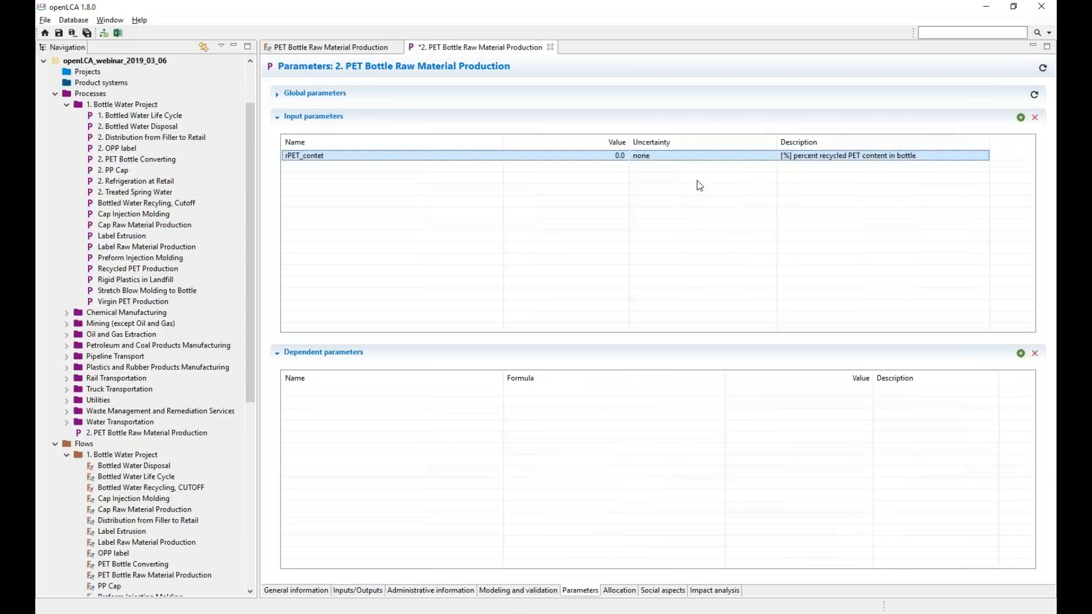
click(362, 592)
click(584, 249)
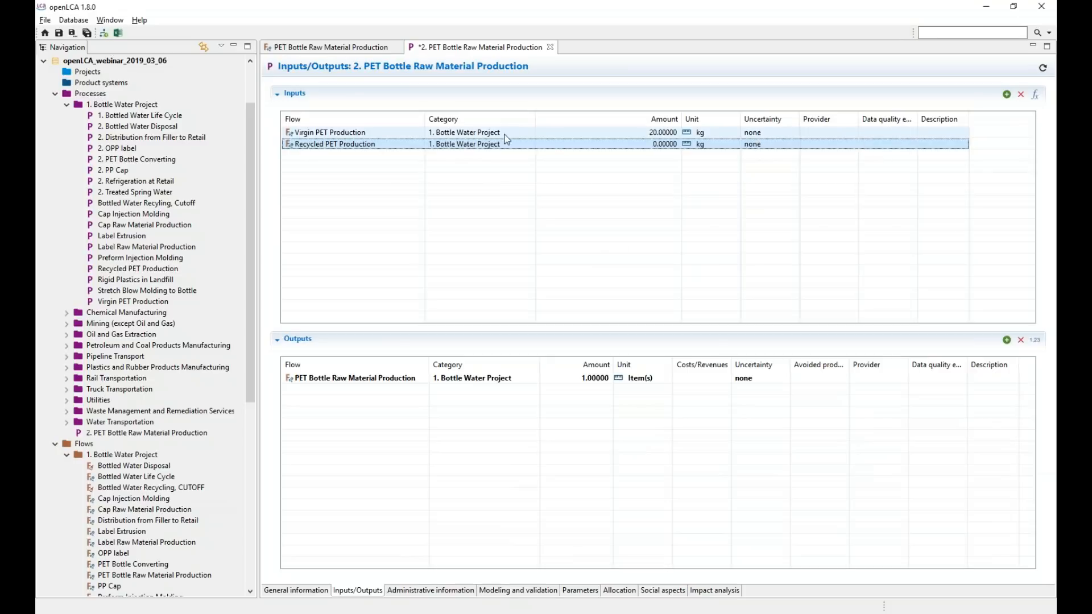
click(64, 33)
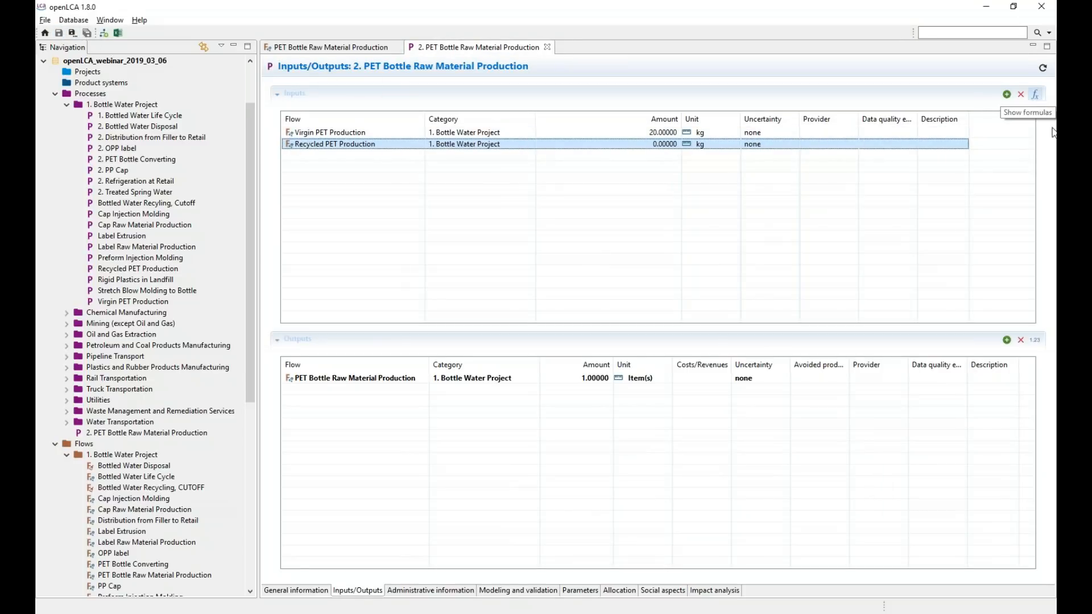
Expand the Costs/Revenues column and change the unit of the Virgin PET and Recycled PET inputs to g
drag(682, 115, 764, 115)
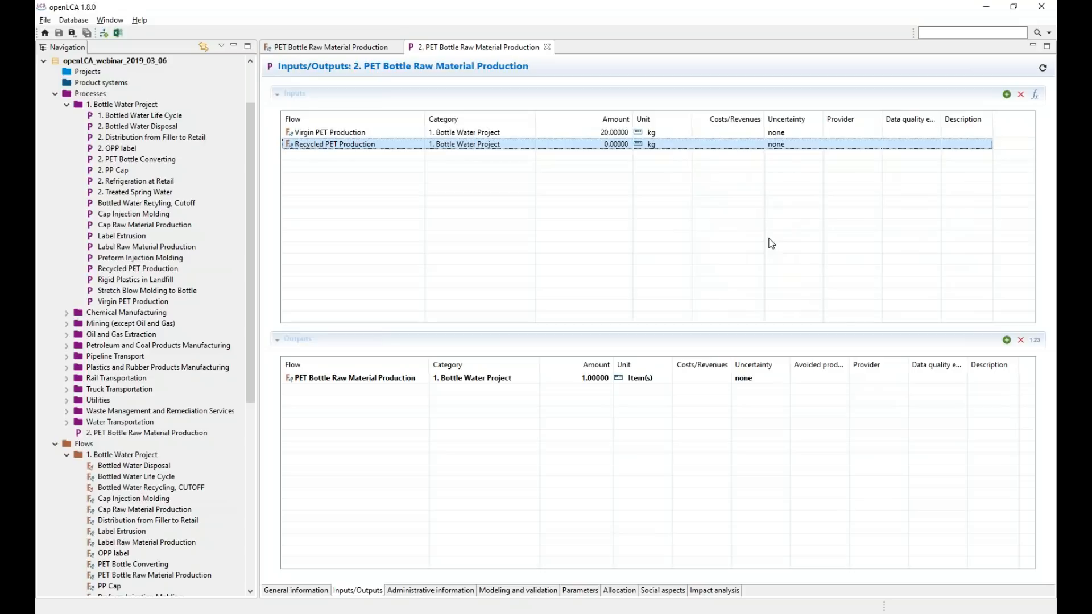
click(666, 136)
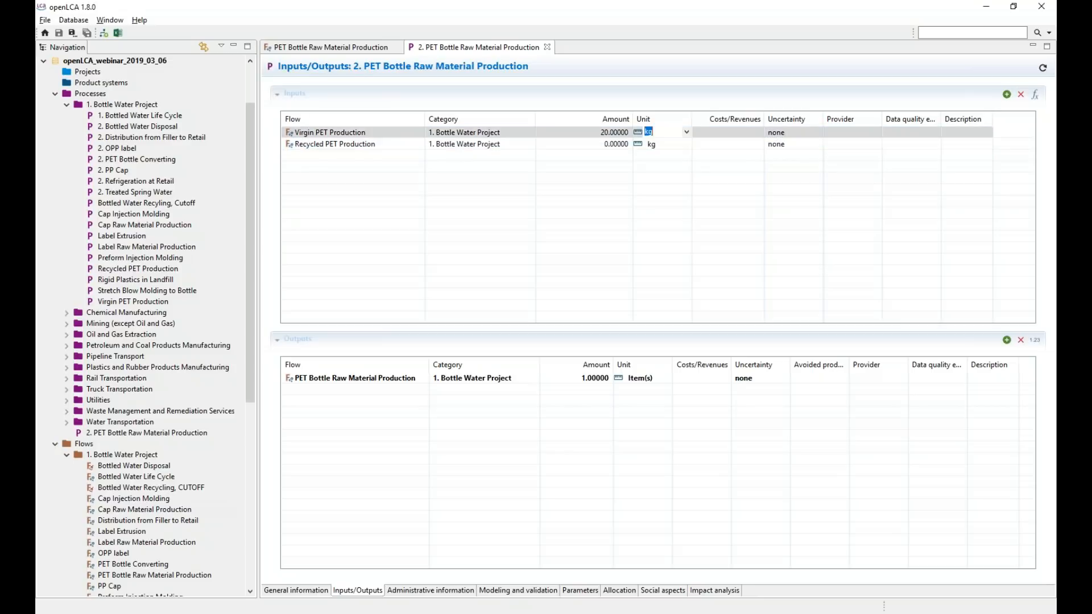
click(687, 132)
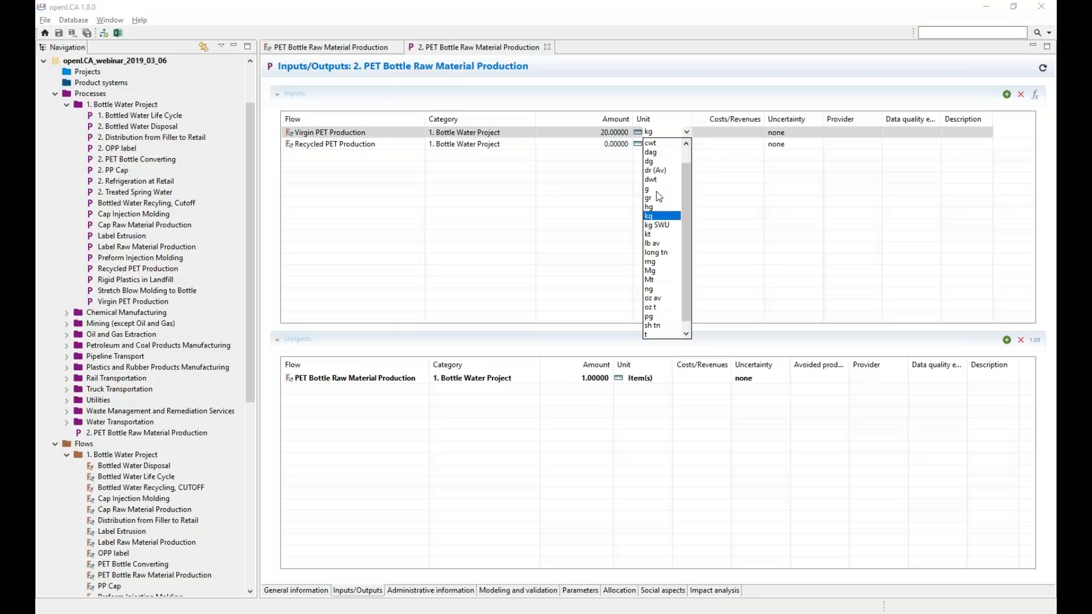
click(656, 190)
click(675, 143)
click(686, 144)
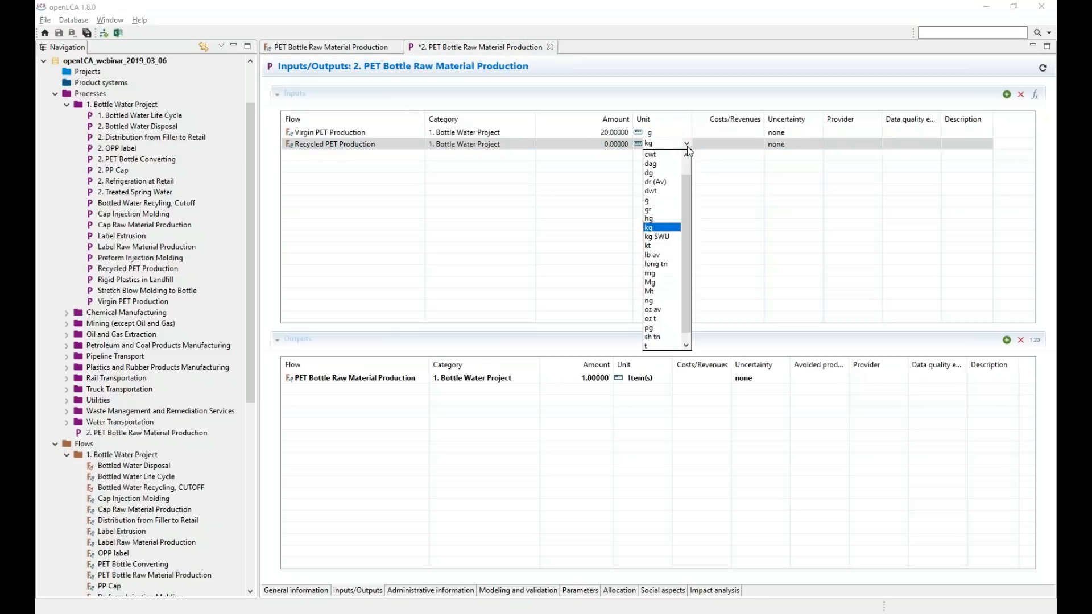
click(662, 204)
click(664, 170)
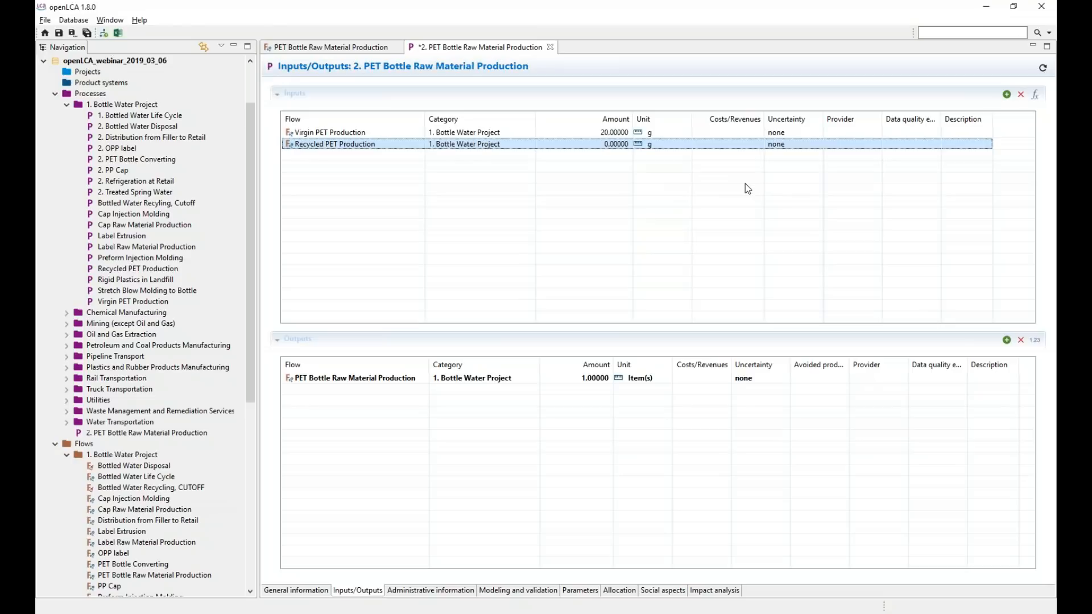
Try a Triangle distribution for the uncertainty of the Virgin PET input and set it back to No distribution
mouse_move(765, 120)
mouse_down()
mouse_move(692, 121)
mouse_move(765, 125)
mouse_up()
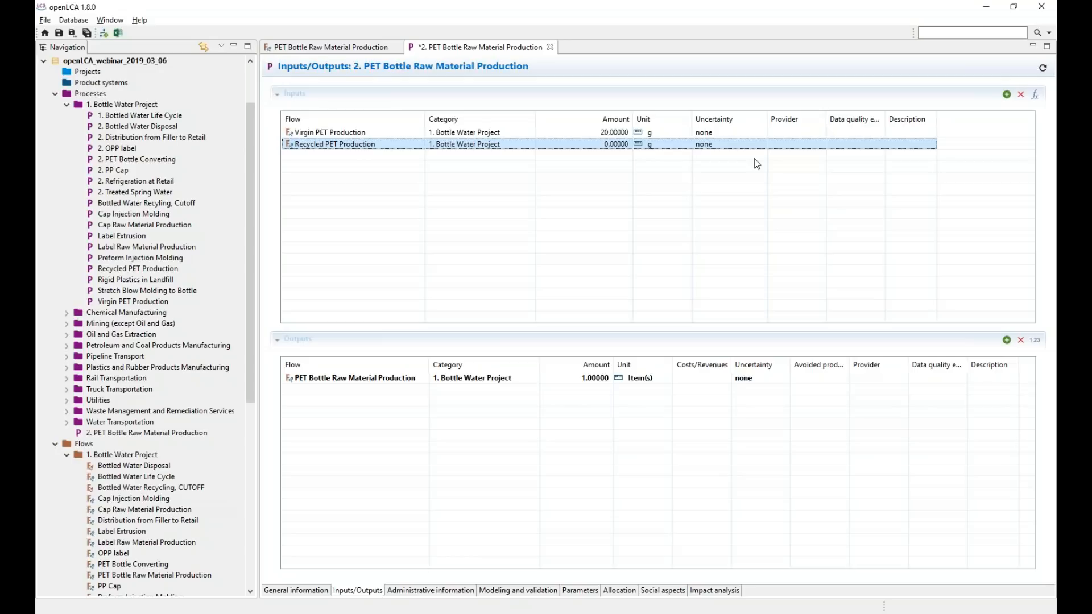
click(728, 134)
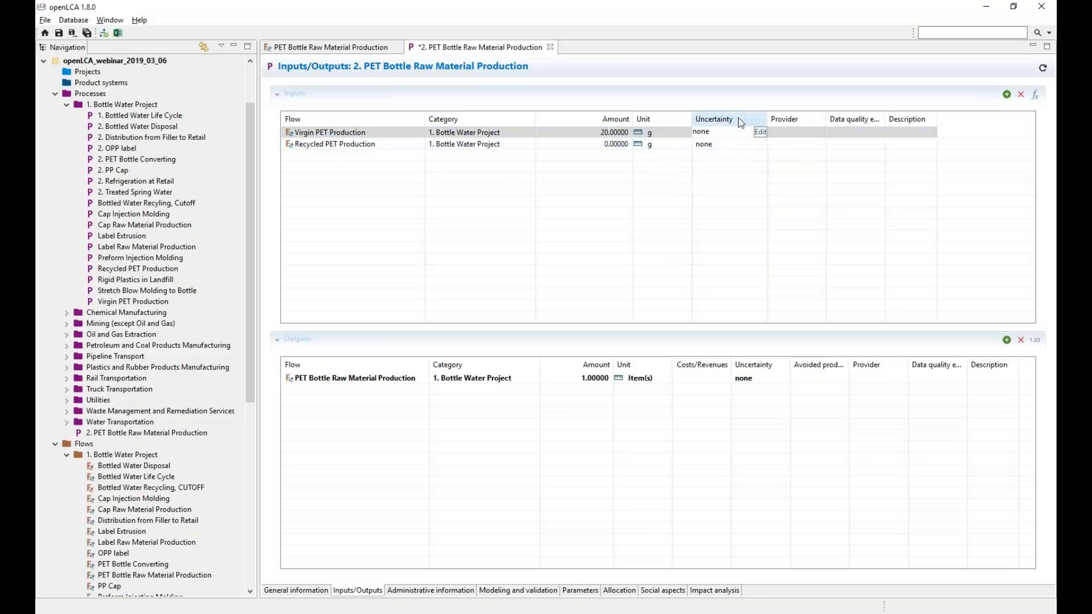
click(760, 132)
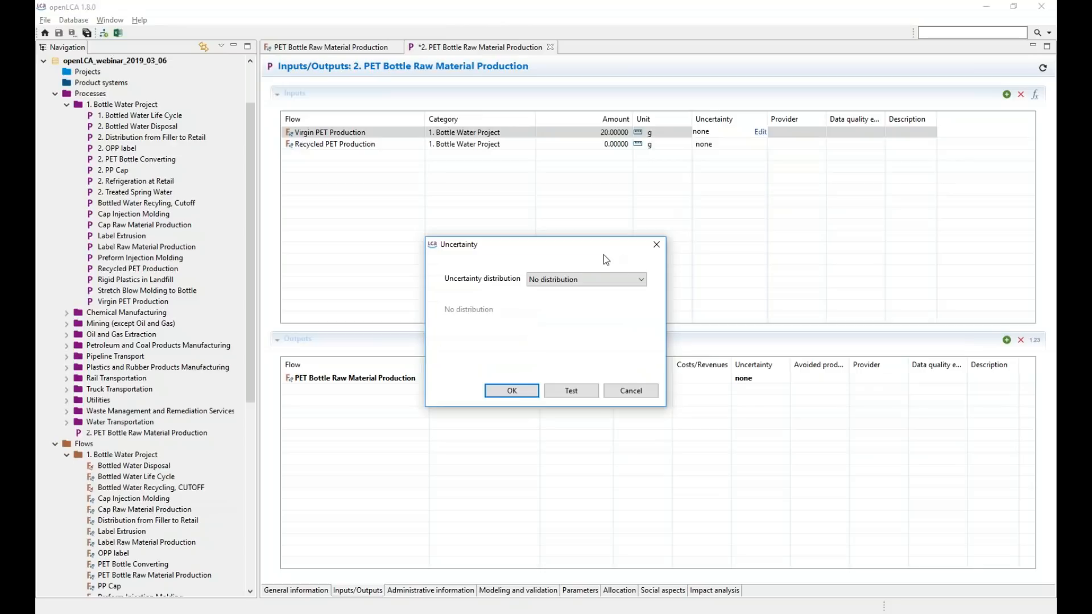
drag(622, 245, 604, 245)
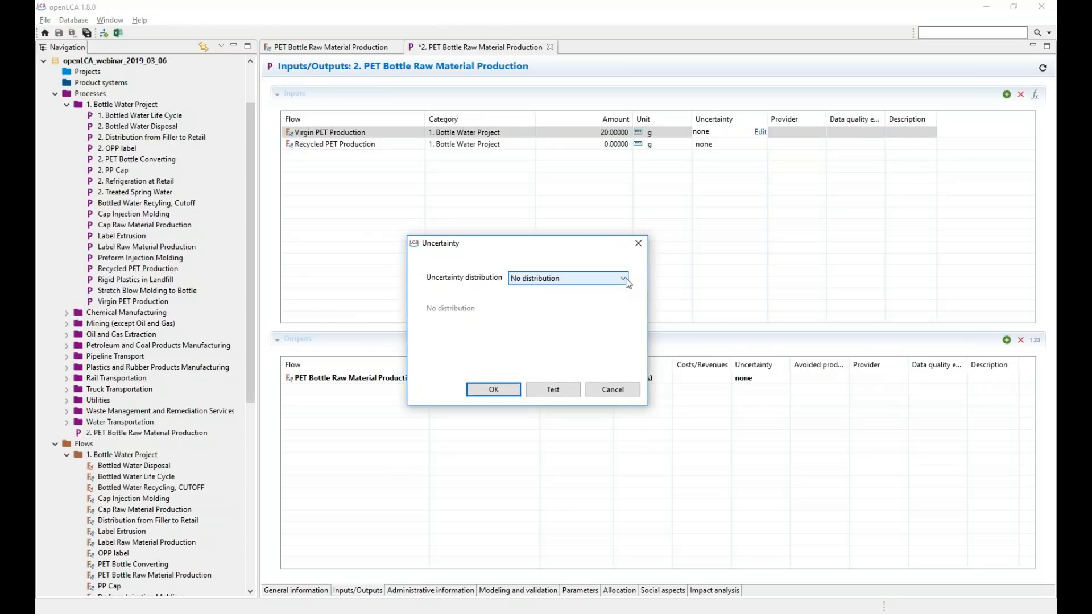
click(626, 282)
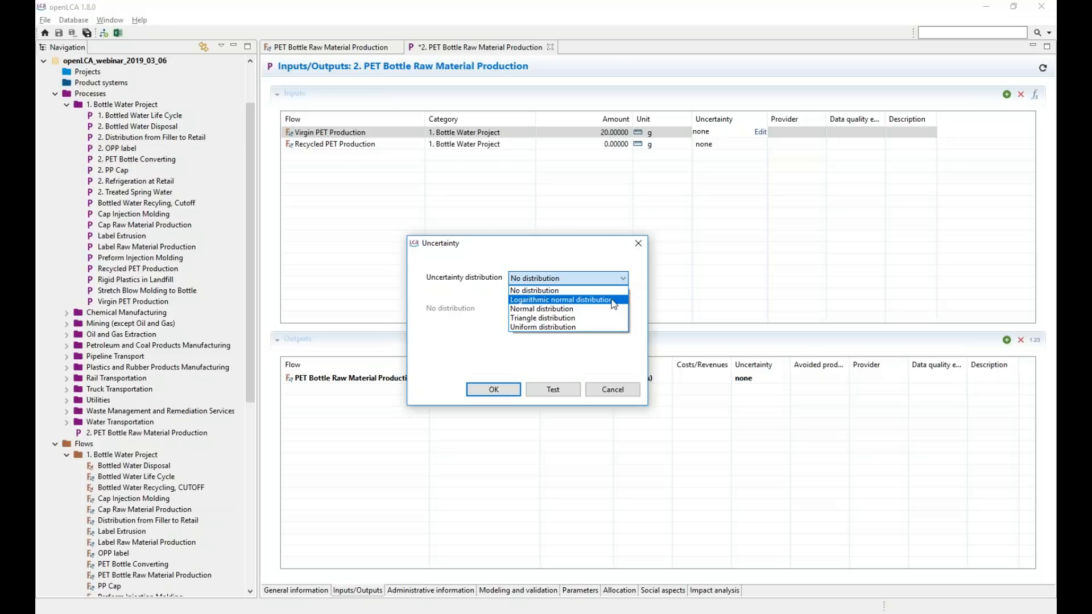
click(578, 319)
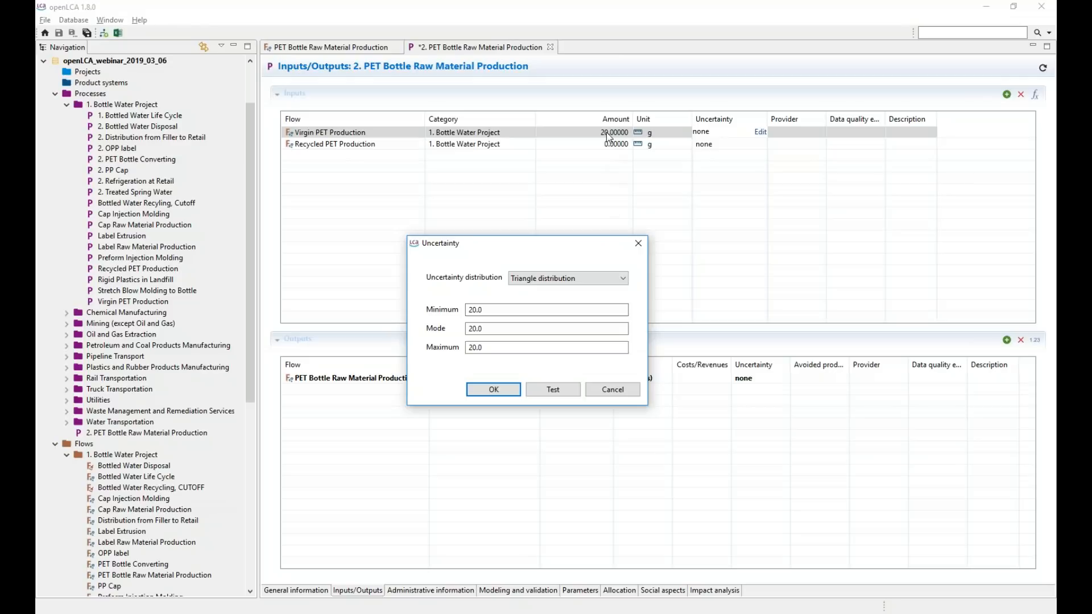
click(622, 278)
click(546, 288)
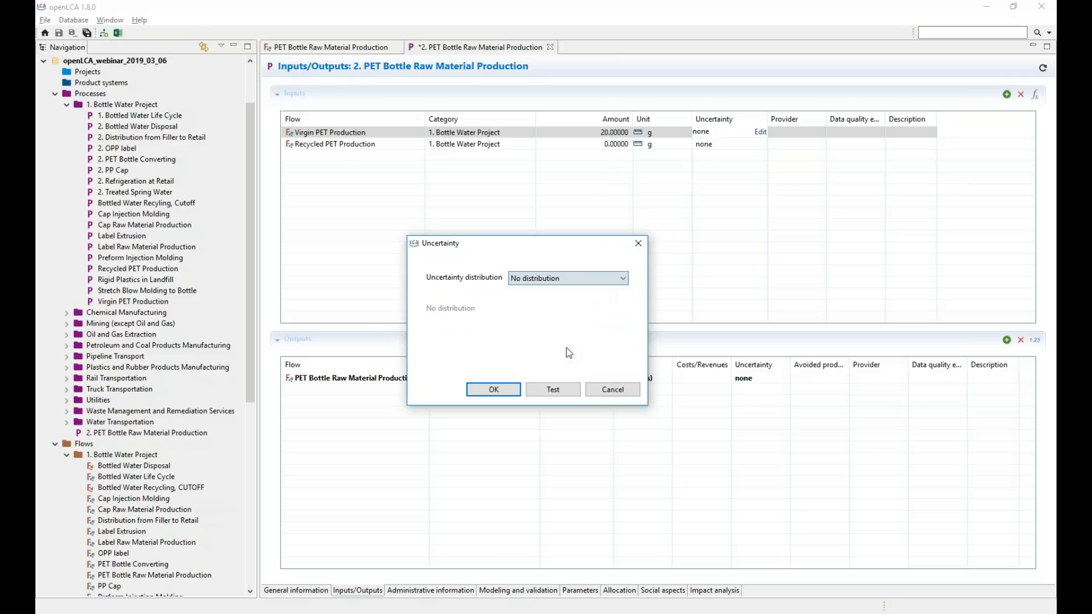
click(498, 389)
Widen the Provider column of the inputs table and assign Virgin PET Production as provider of the Virgin PET input
drag(883, 120, 919, 120)
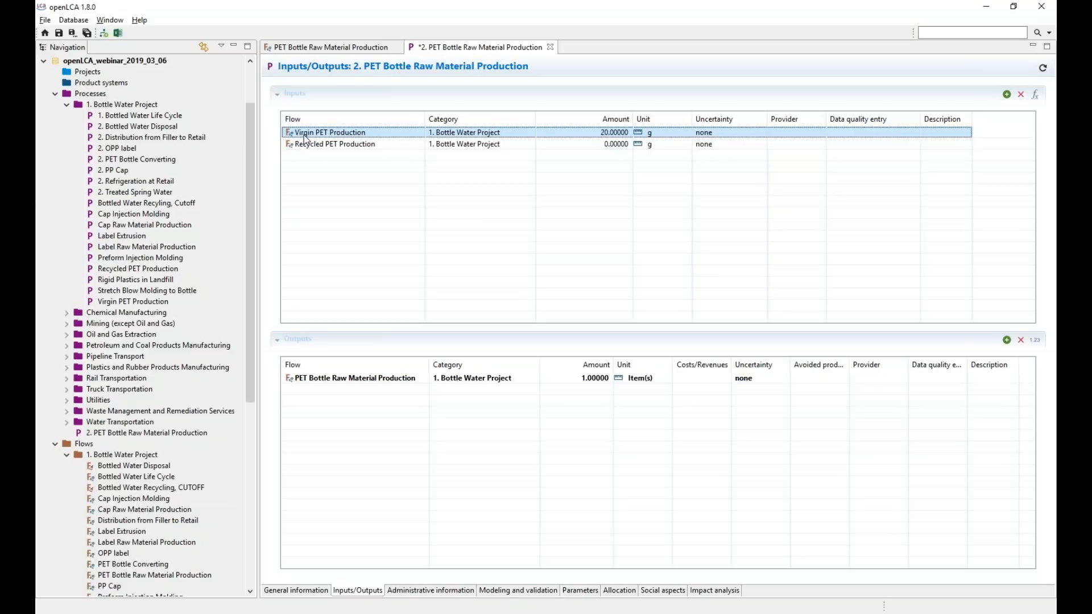
drag(825, 120, 870, 120)
click(852, 134)
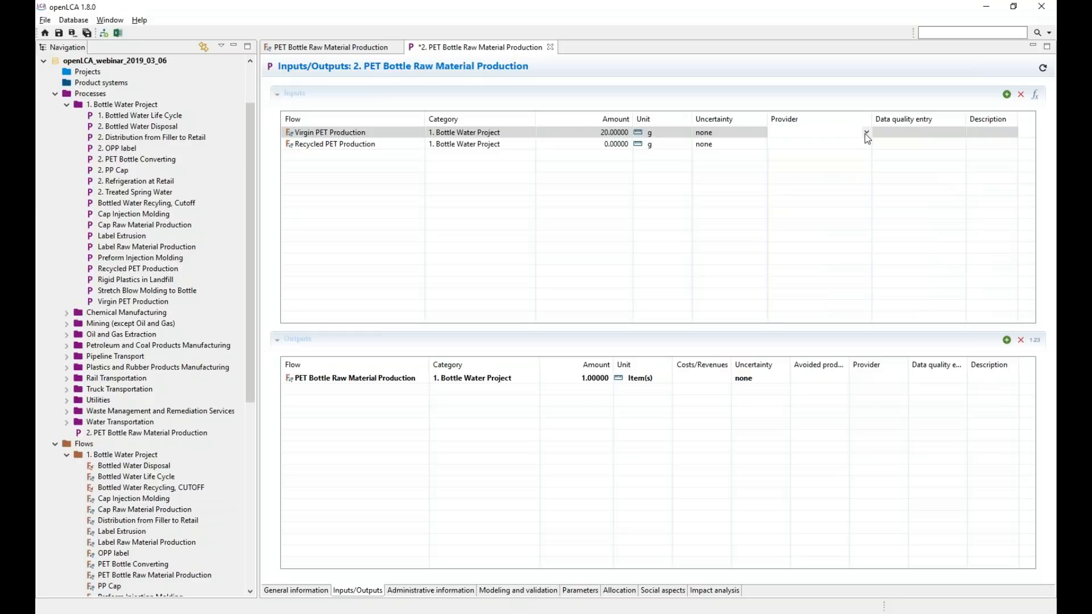
click(866, 134)
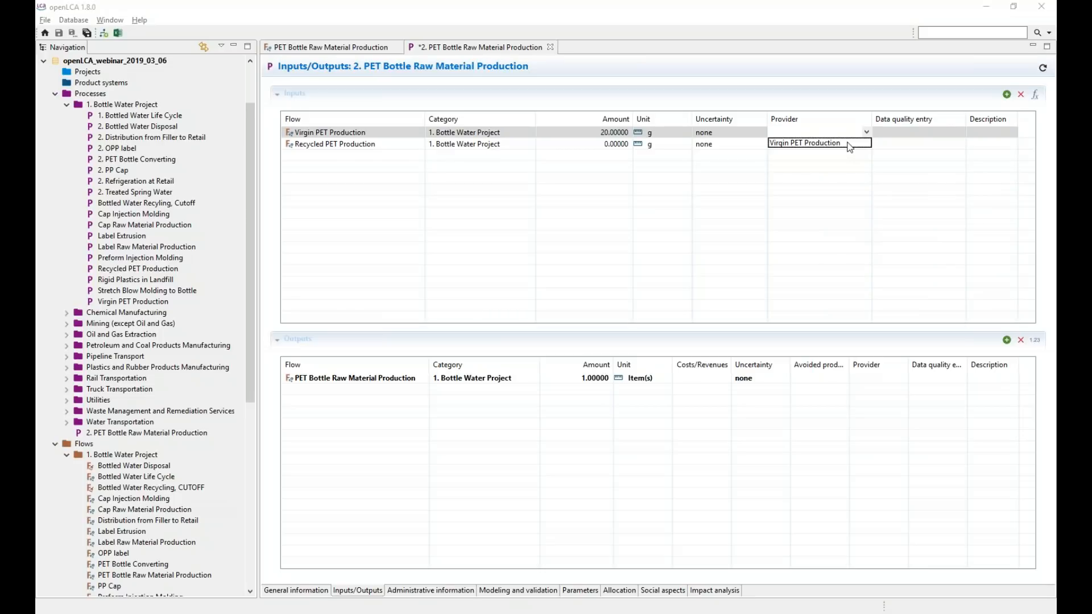
click(849, 145)
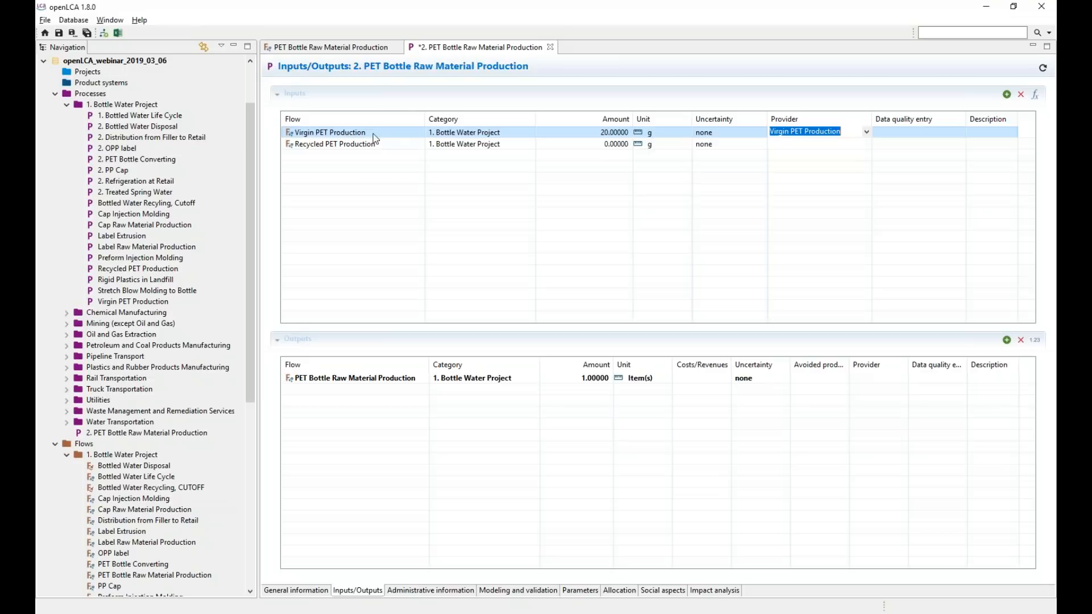
click(791, 159)
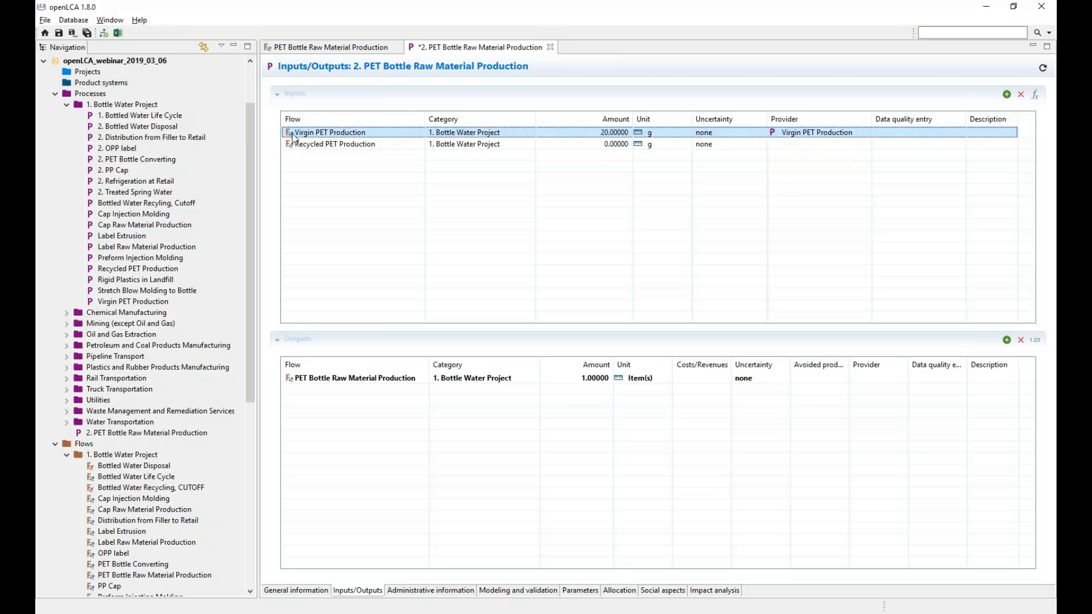
Assign Recycled PET Production as the provider of the Recycled PET input
click(825, 143)
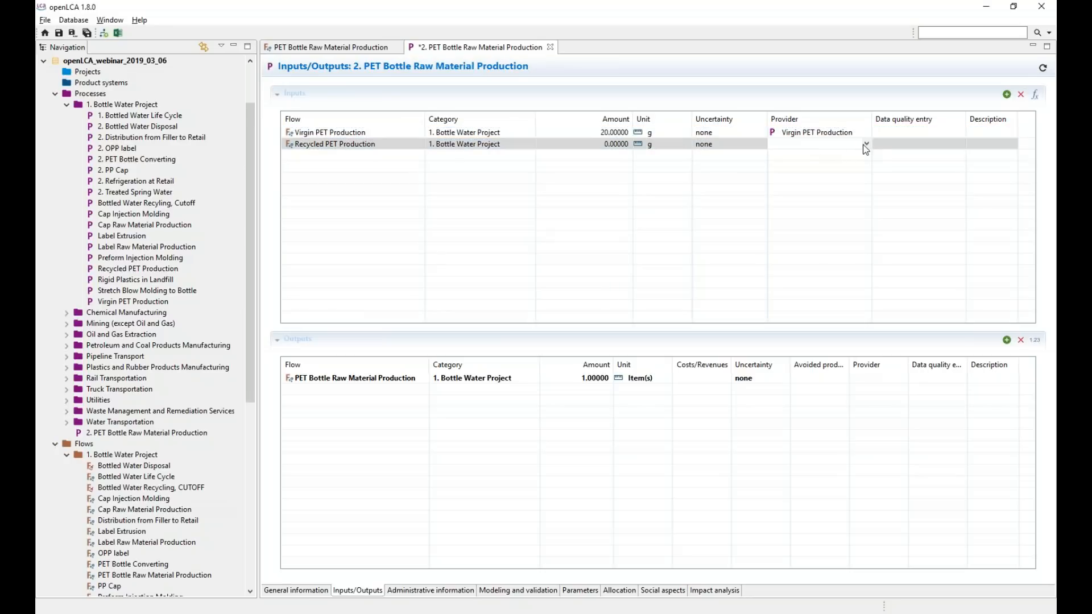
click(867, 145)
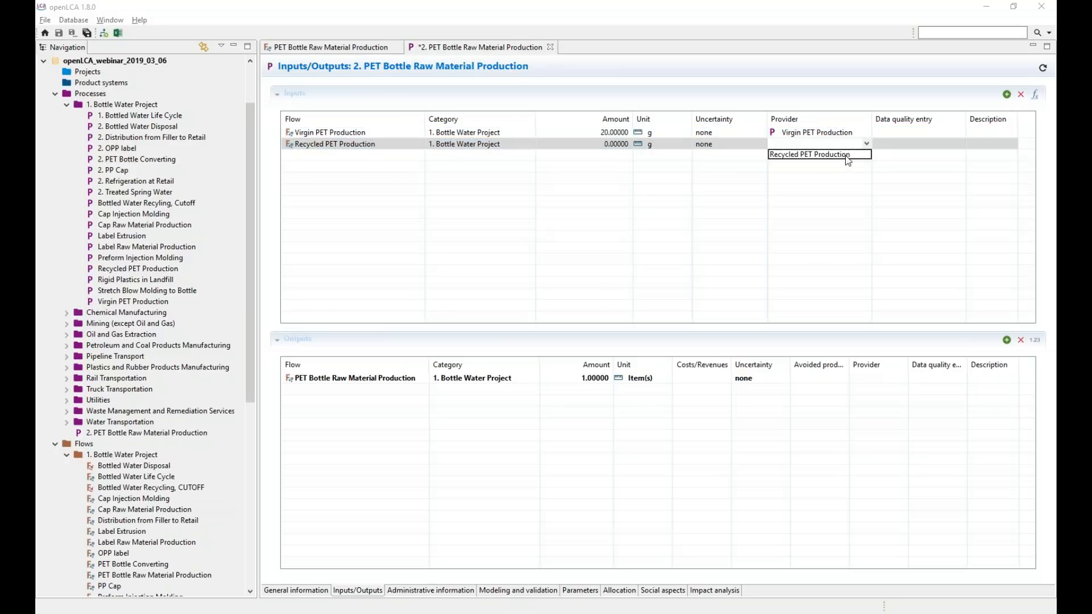
click(845, 156)
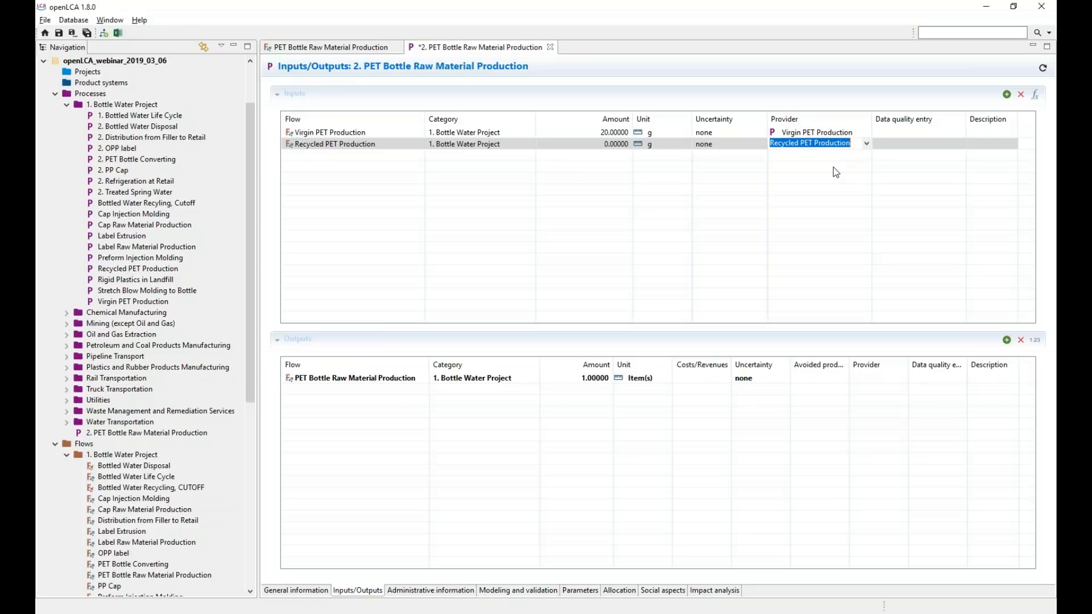
click(825, 163)
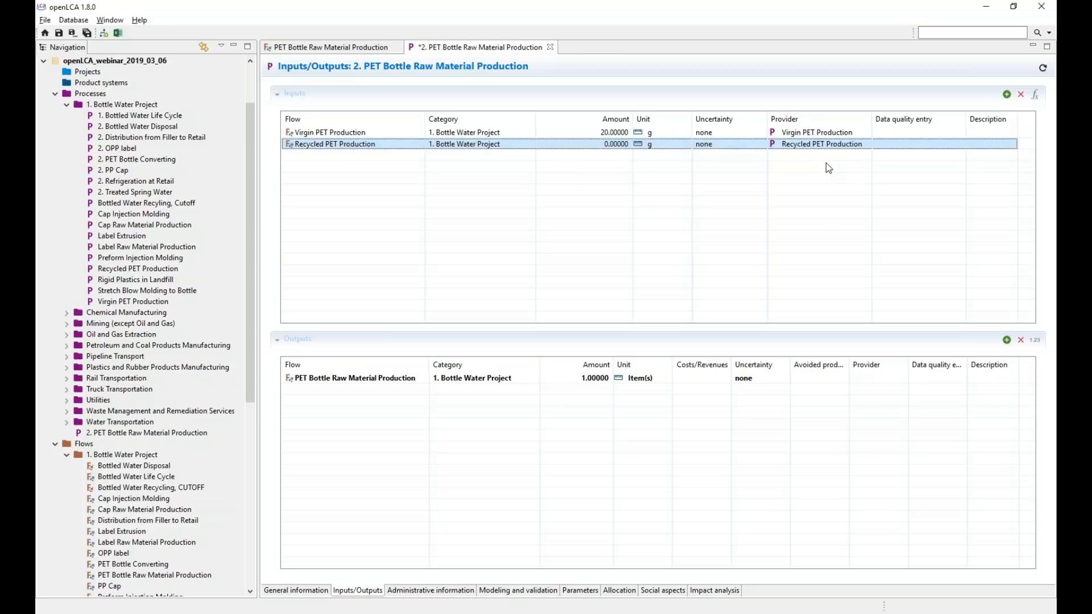
drag(872, 119, 885, 120)
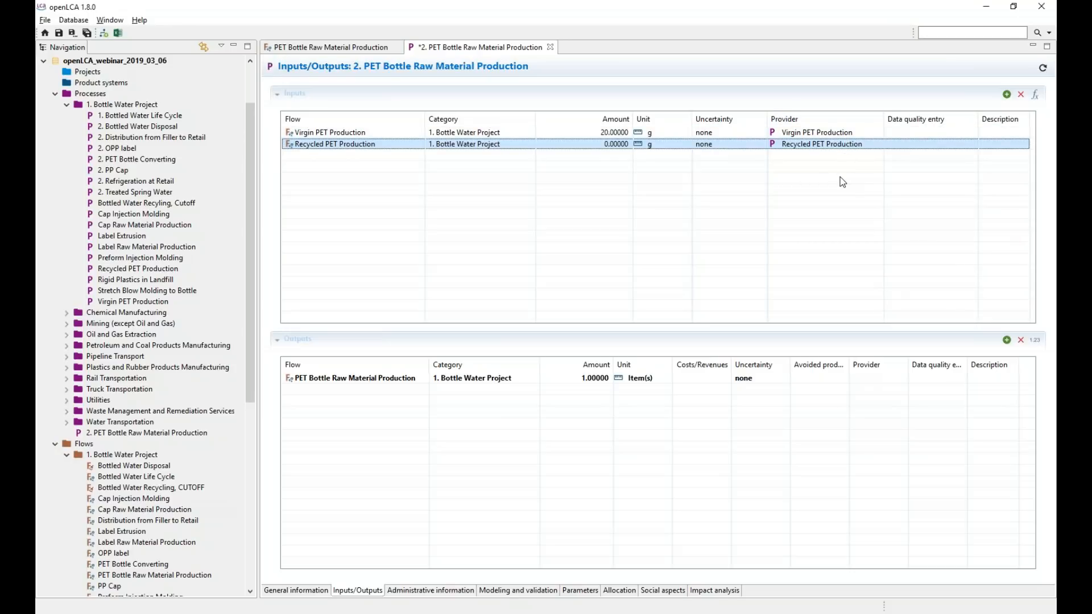
Open the provider process of the Virgin PET input and examine its inputs and outputs, widening the flow and provider columns
right_click(556, 135)
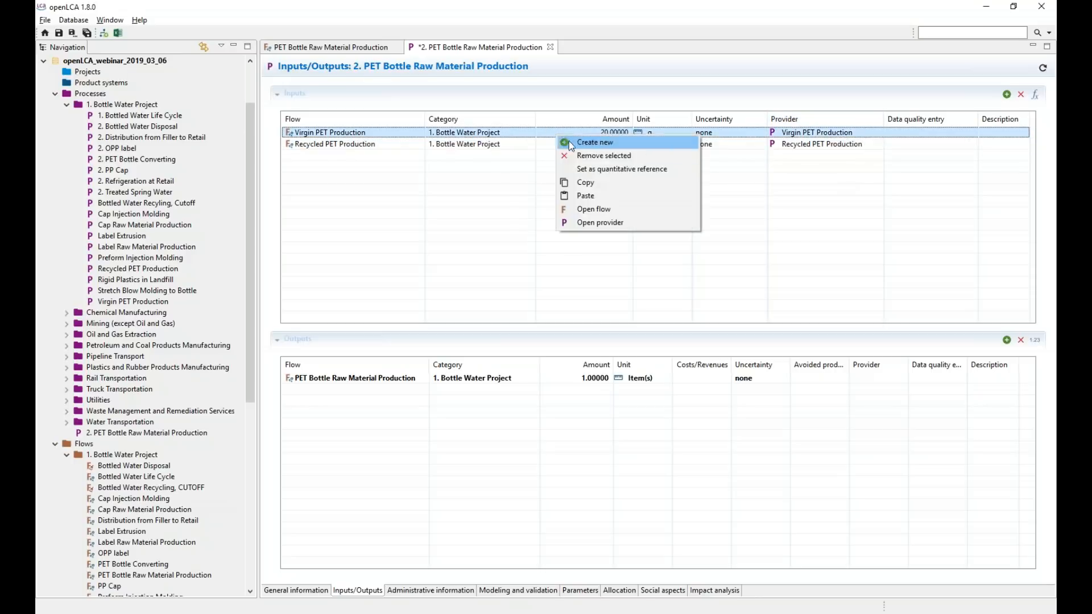
click(616, 224)
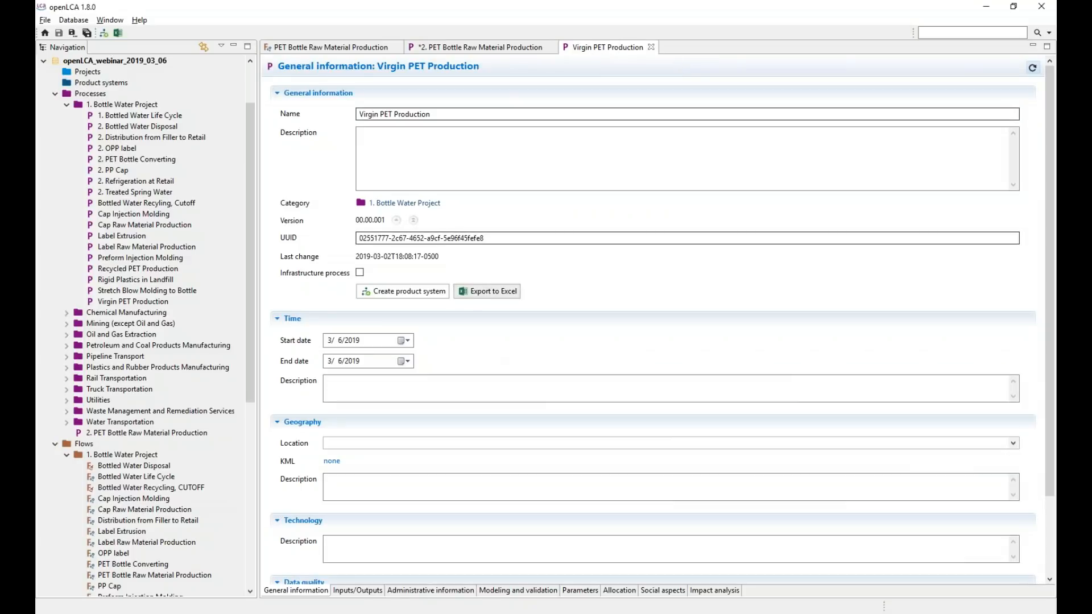
click(372, 594)
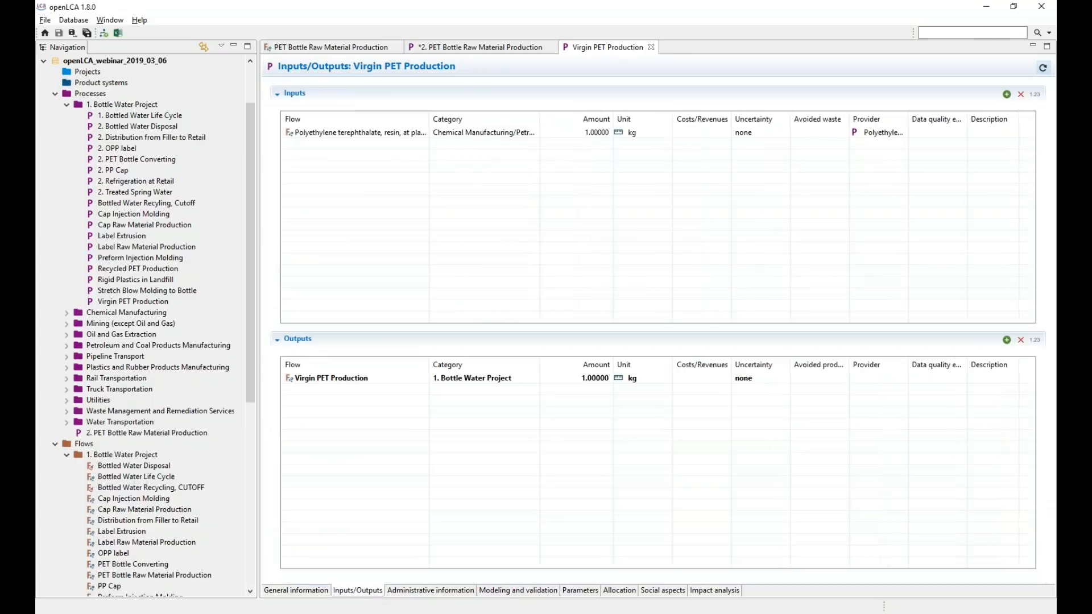
drag(431, 120, 447, 119)
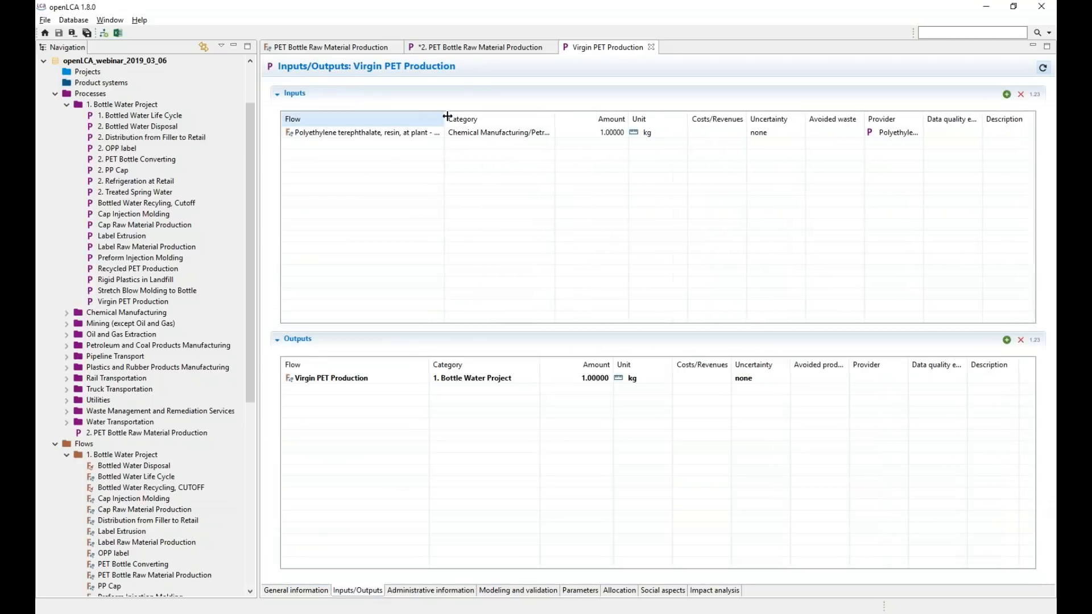
drag(925, 120, 978, 120)
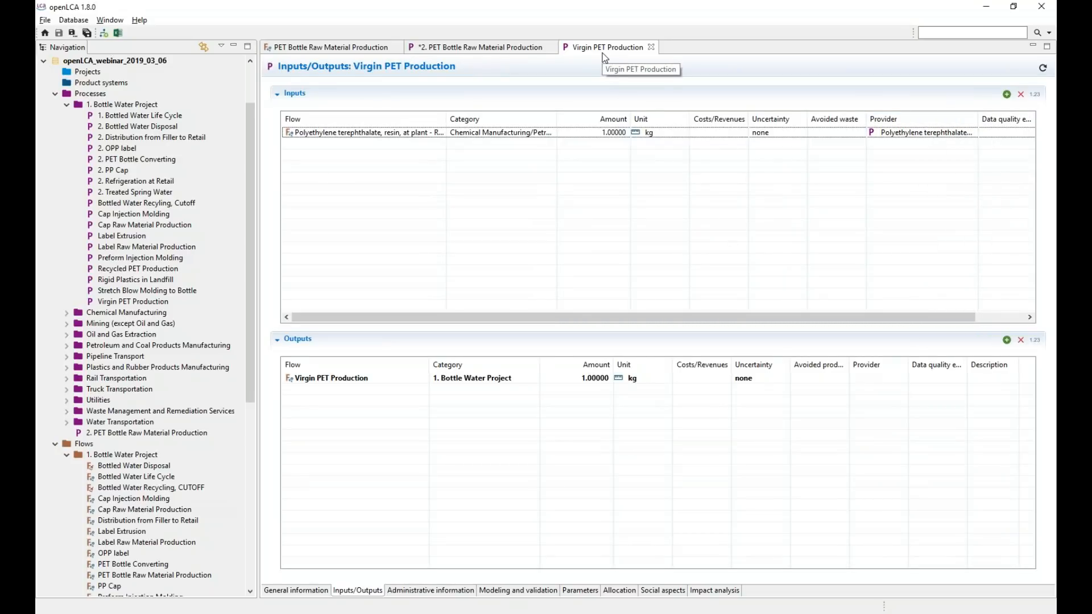
drag(447, 120, 466, 119)
click(348, 138)
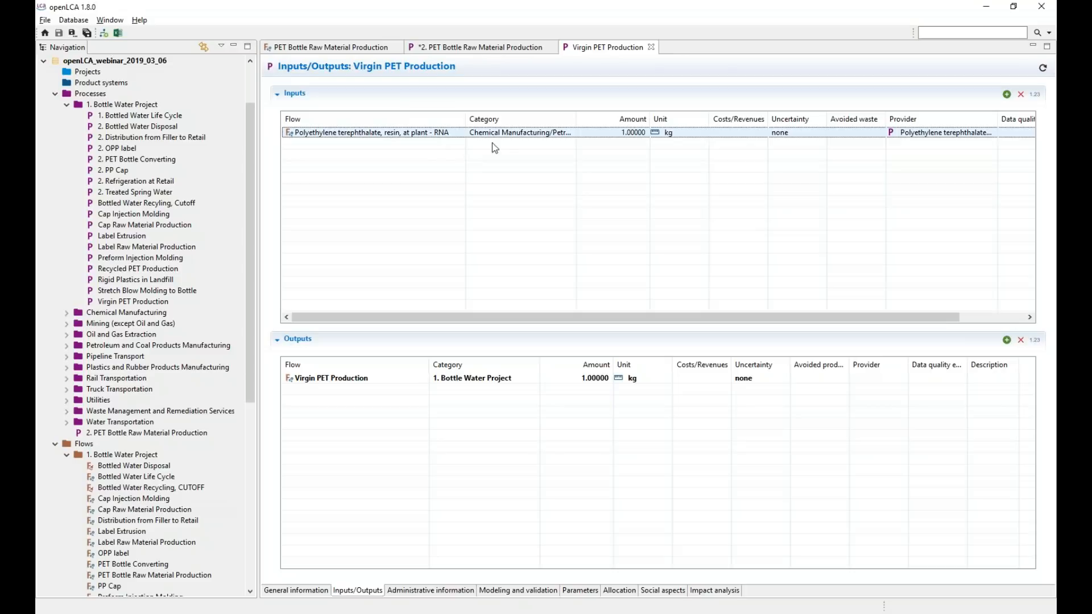
Open the provider process of the polyethylene terephthalate resin input and locate it in the navigation tree
right_click(921, 133)
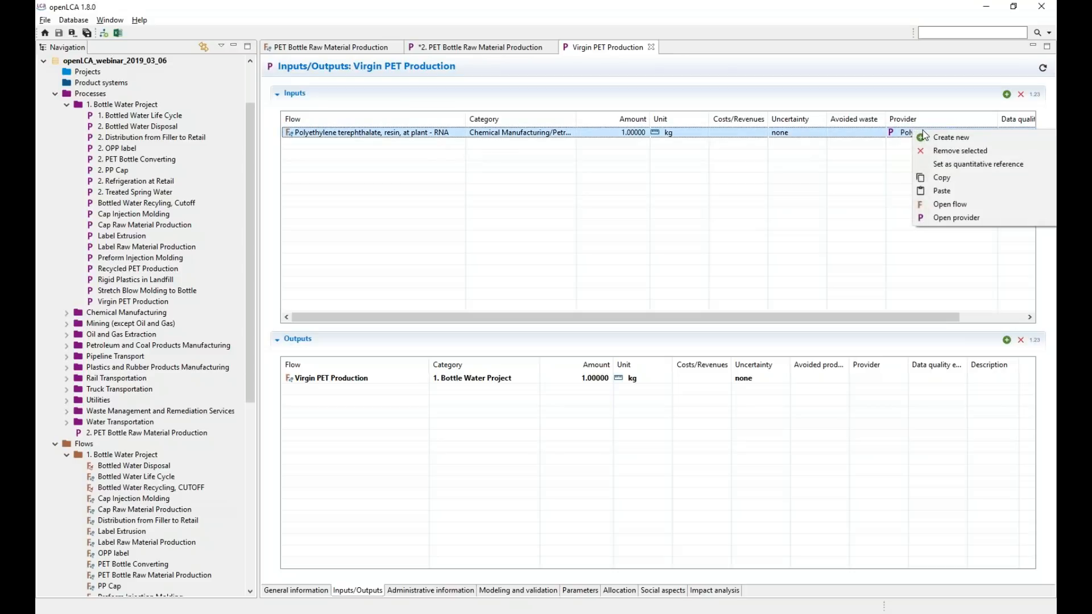
click(948, 220)
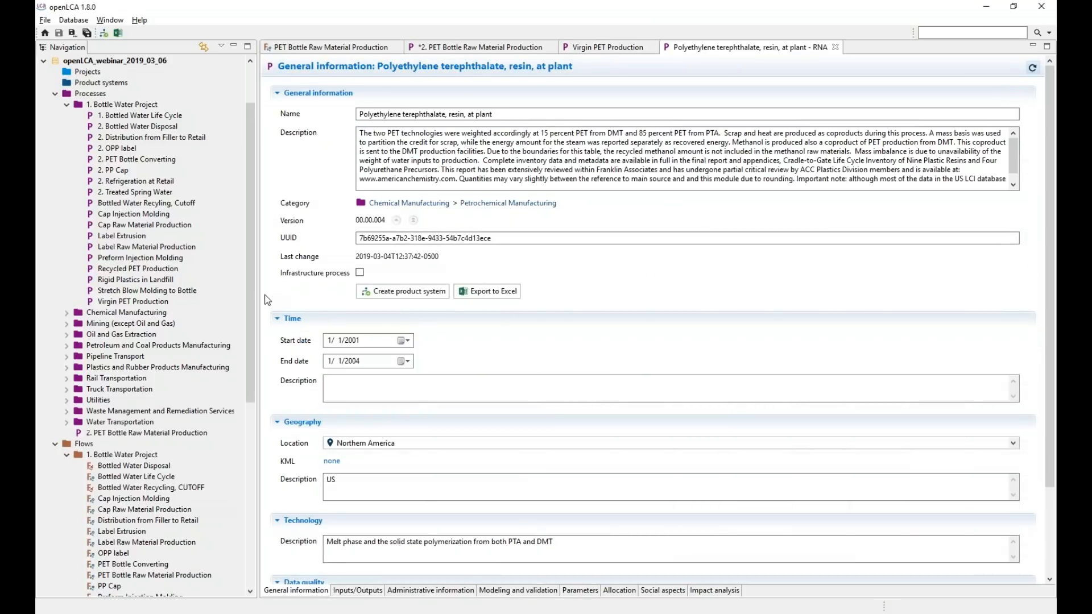
click(203, 47)
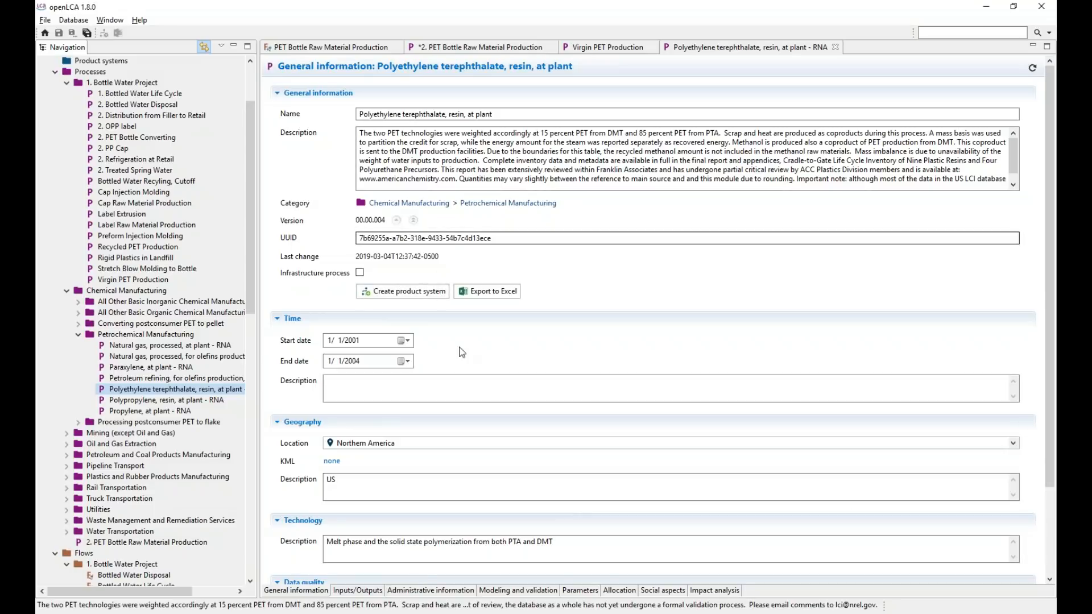
Examine the inputs, outputs and providers of the polyethylene terephthalate resin process
click(370, 589)
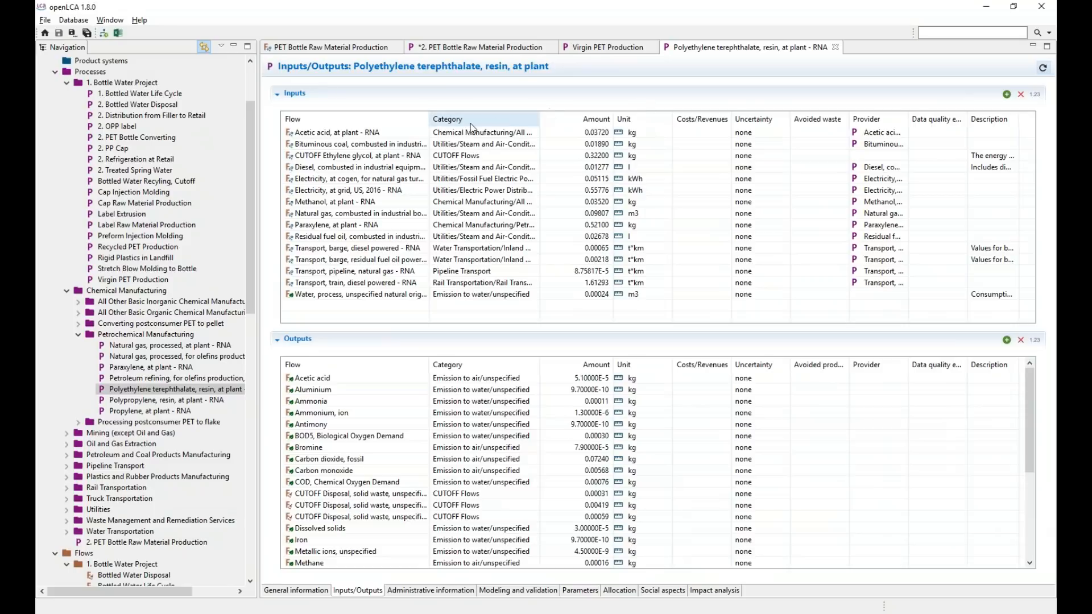
drag(428, 116, 465, 114)
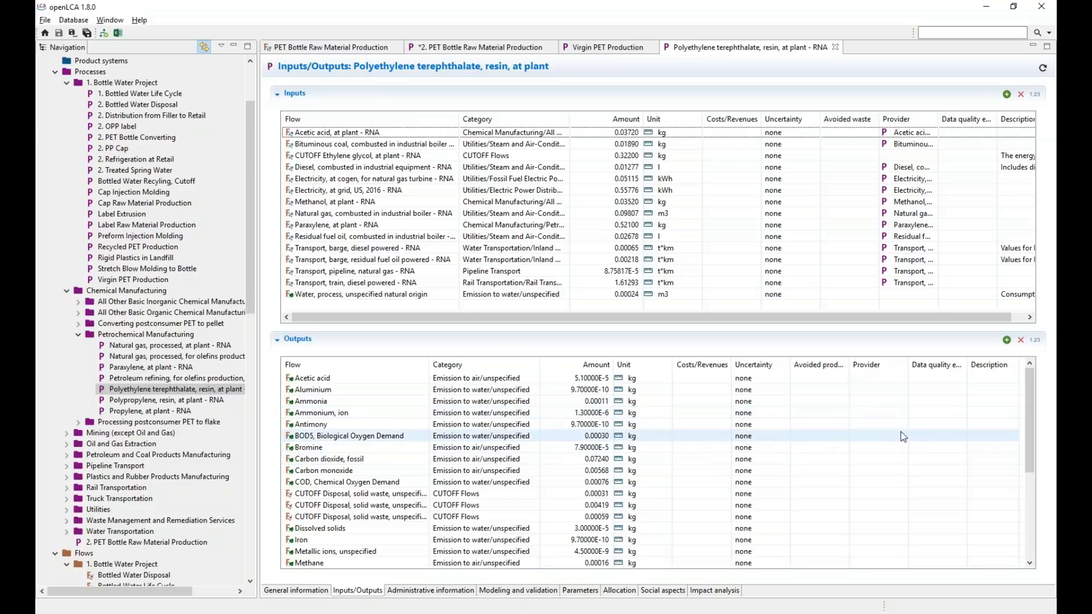
drag(1032, 431, 1024, 514)
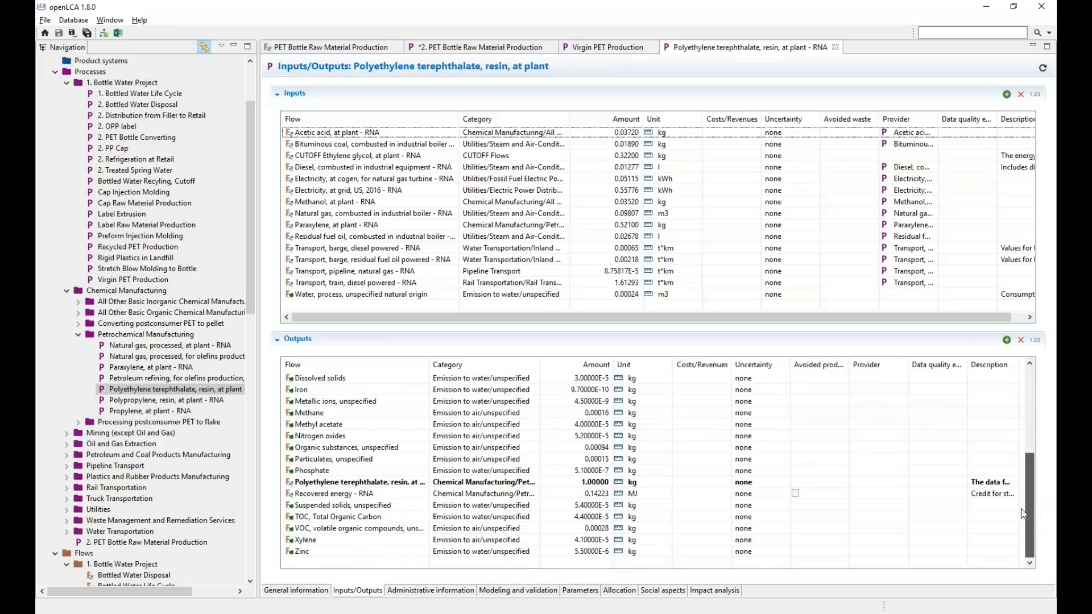
drag(1024, 513, 1028, 390)
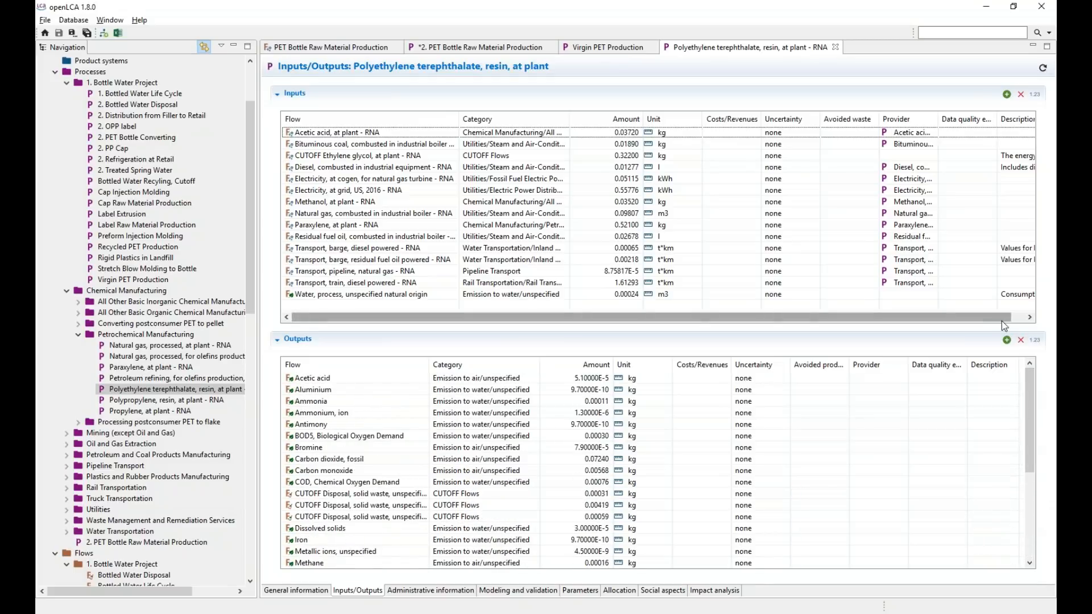
drag(938, 120, 987, 123)
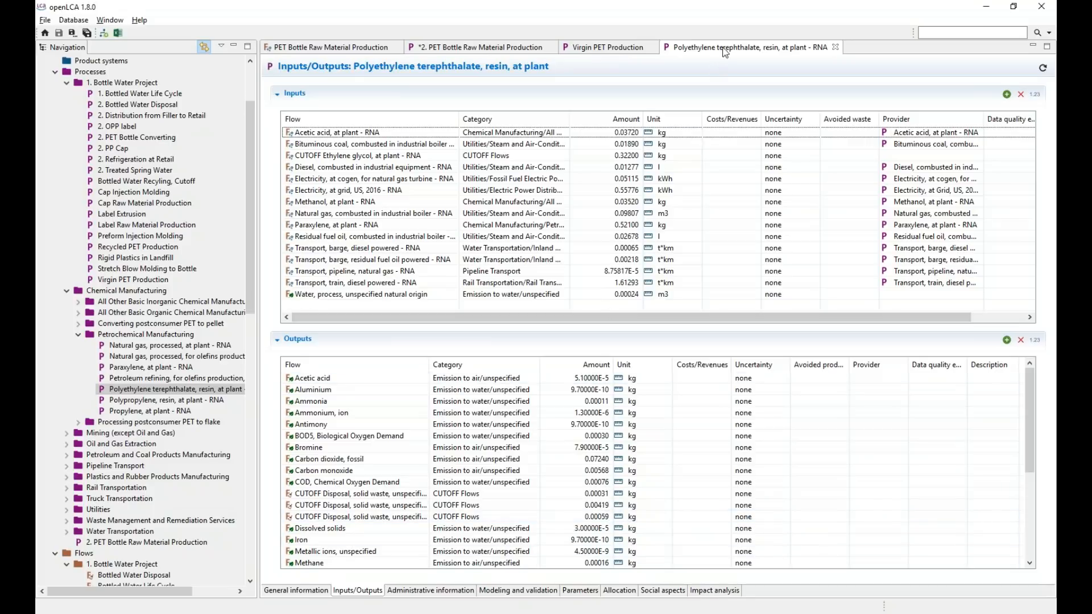
View the impact analysis of the polyethylene terephthalate resin process with the TRACI [v2.1, February 2014] method
click(713, 590)
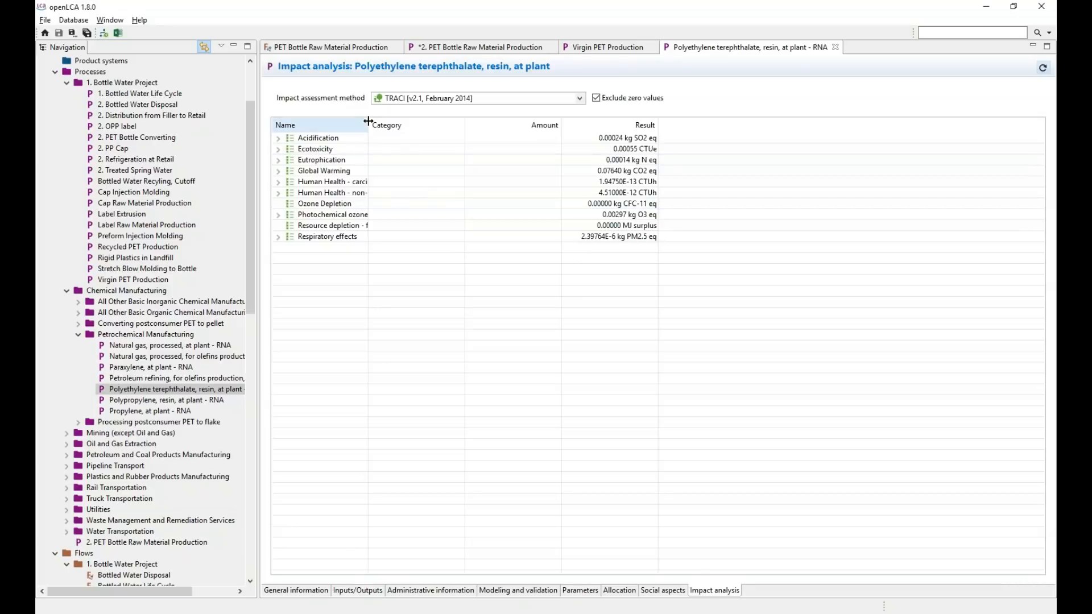
drag(368, 121, 455, 122)
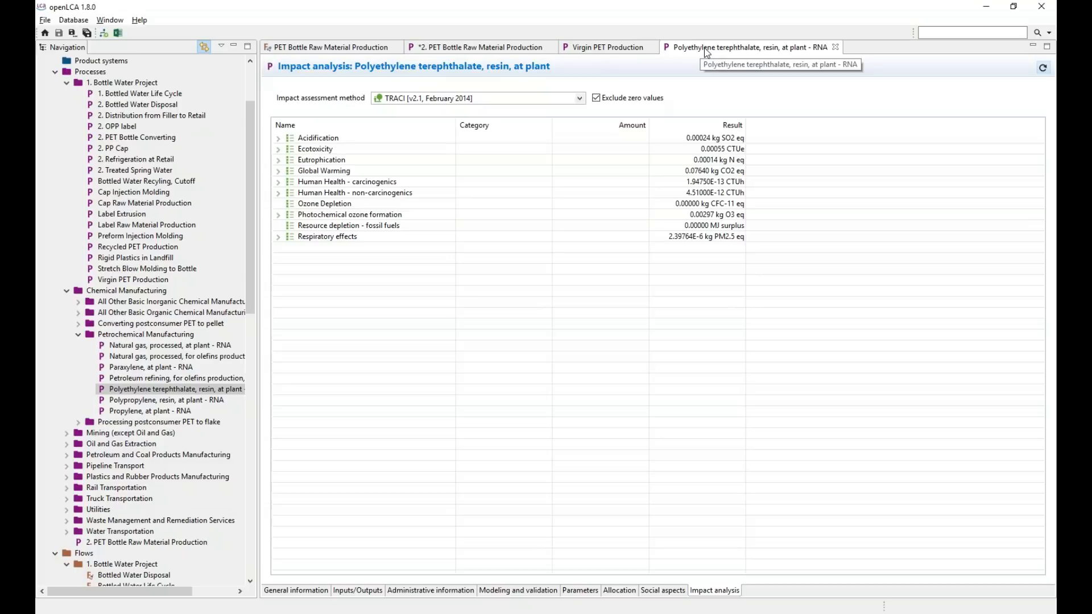
click(580, 98)
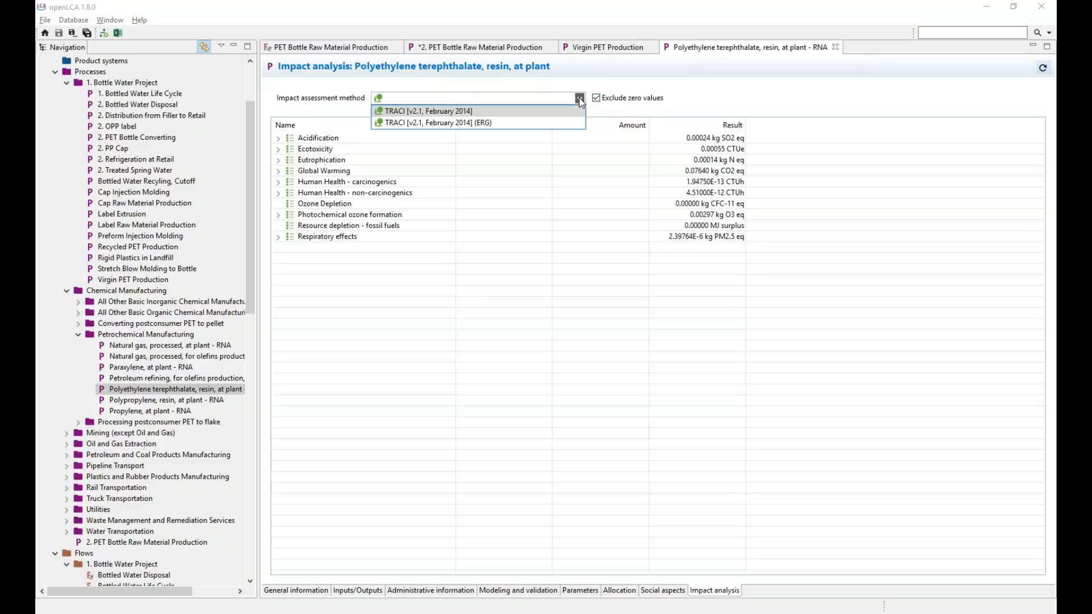
click(567, 111)
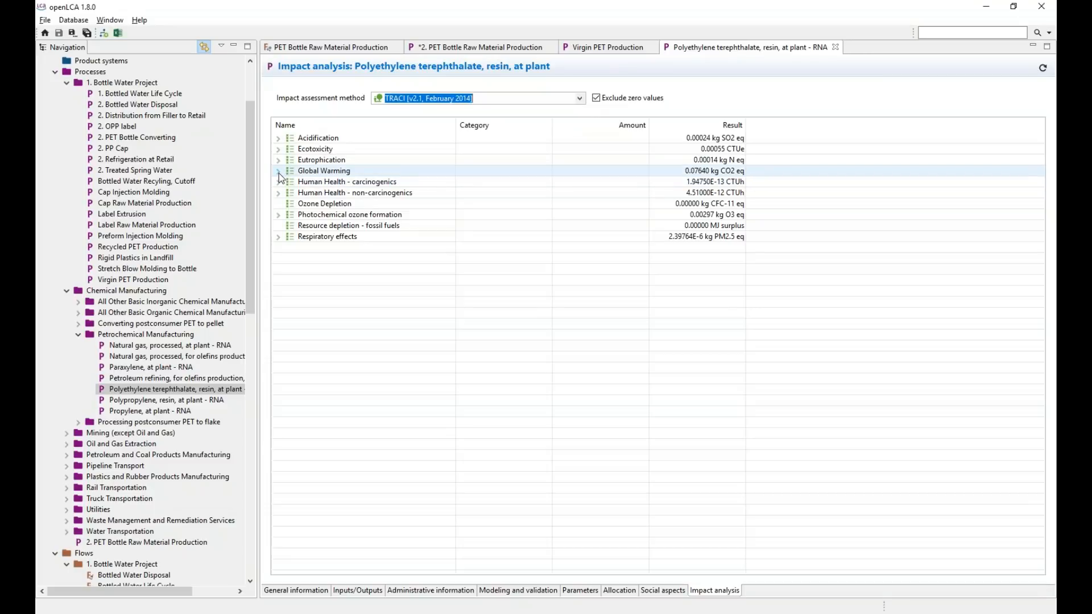
Examine the flows contributing to photochemical ozone formation in the resin process, and return to its inputs and outputs
click(278, 214)
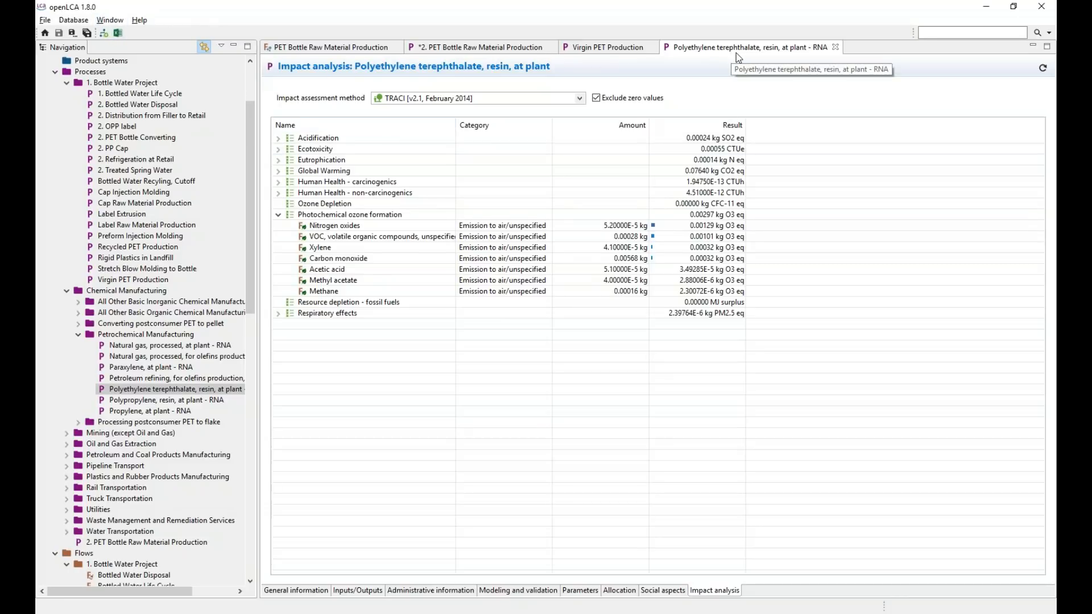
click(373, 592)
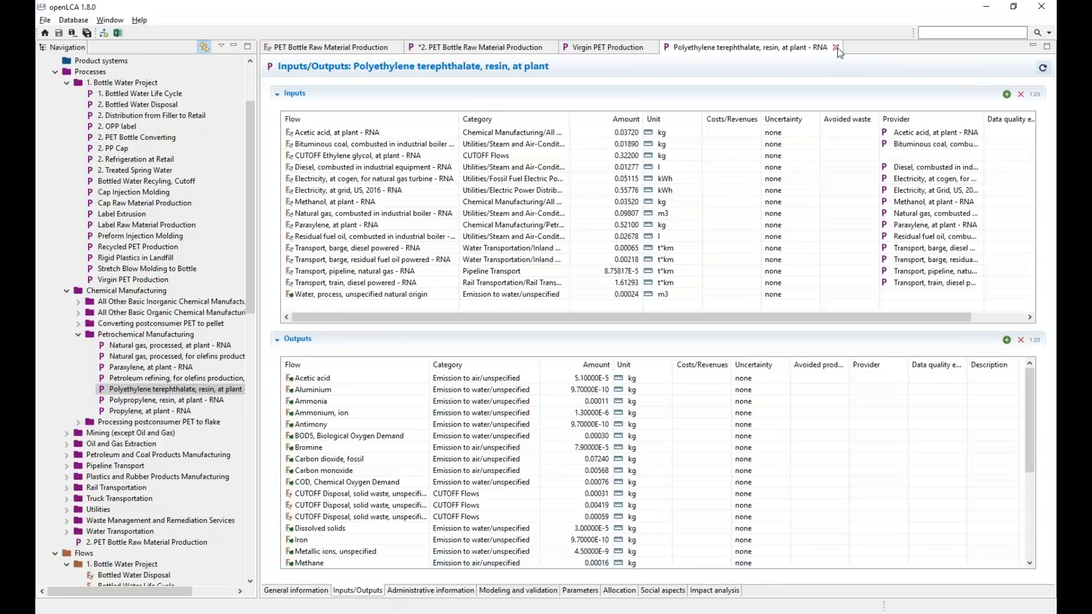
Close the polyethylene terephthalate resin and Virgin PET Production processes and save 2. PET Bottle Raw Material Production
click(836, 48)
click(652, 48)
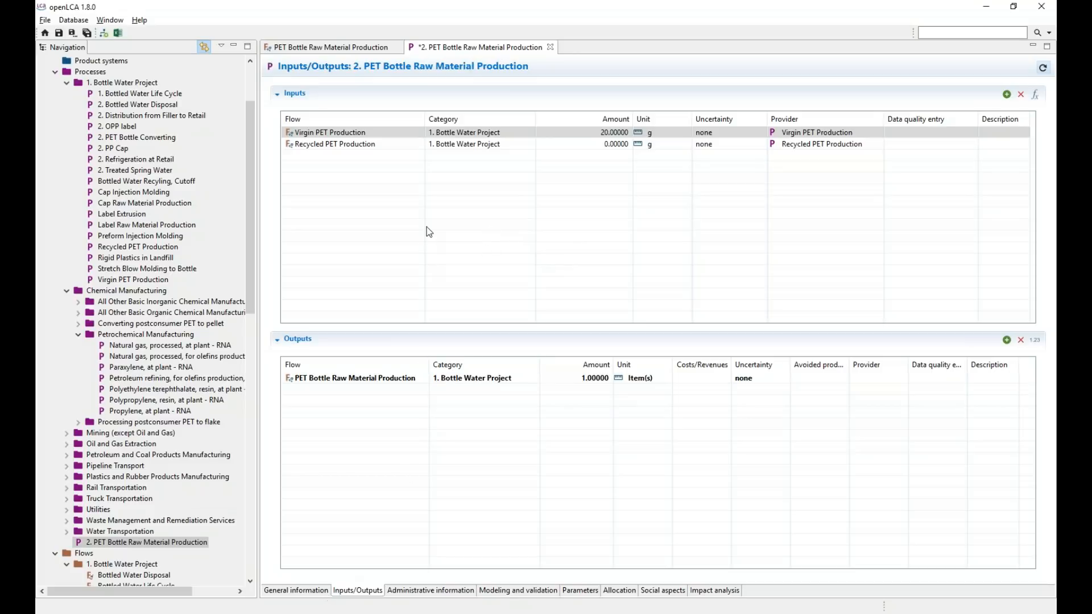
key(ctrl+s)
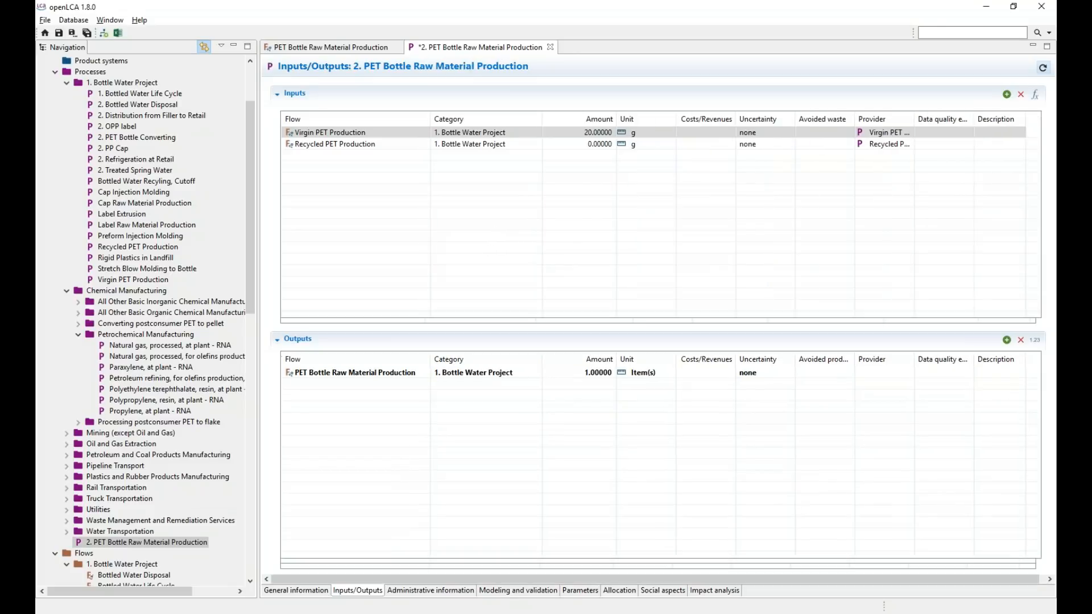
Set the process's data quality schemas to US EPA - Process Pedigree Matrix for the process and US EPA - Flow Pedigree Matrix for flows
click(313, 592)
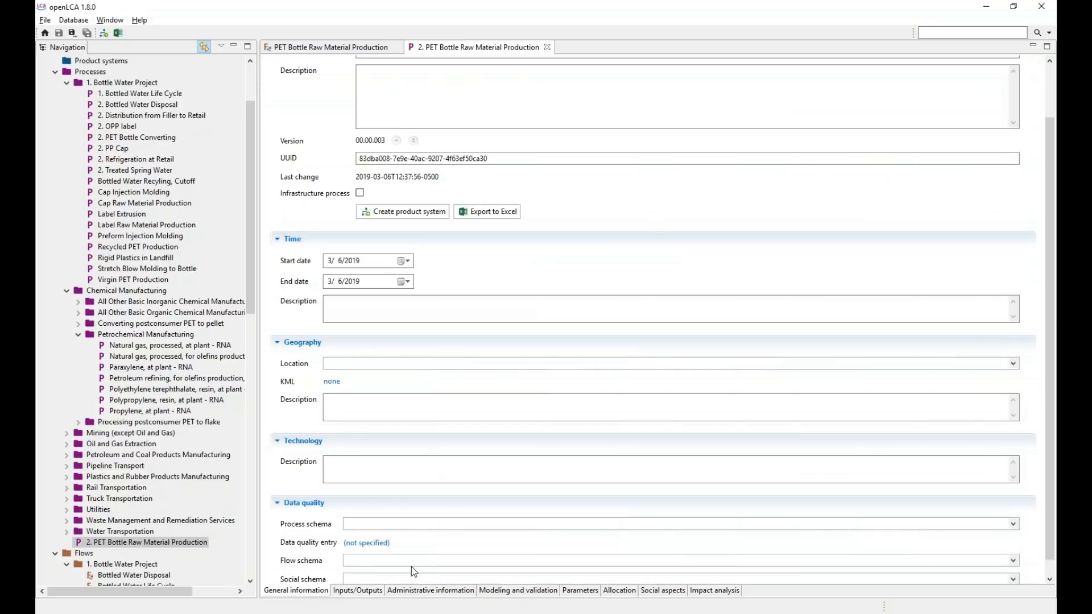
scroll(1048, 508, down, 1)
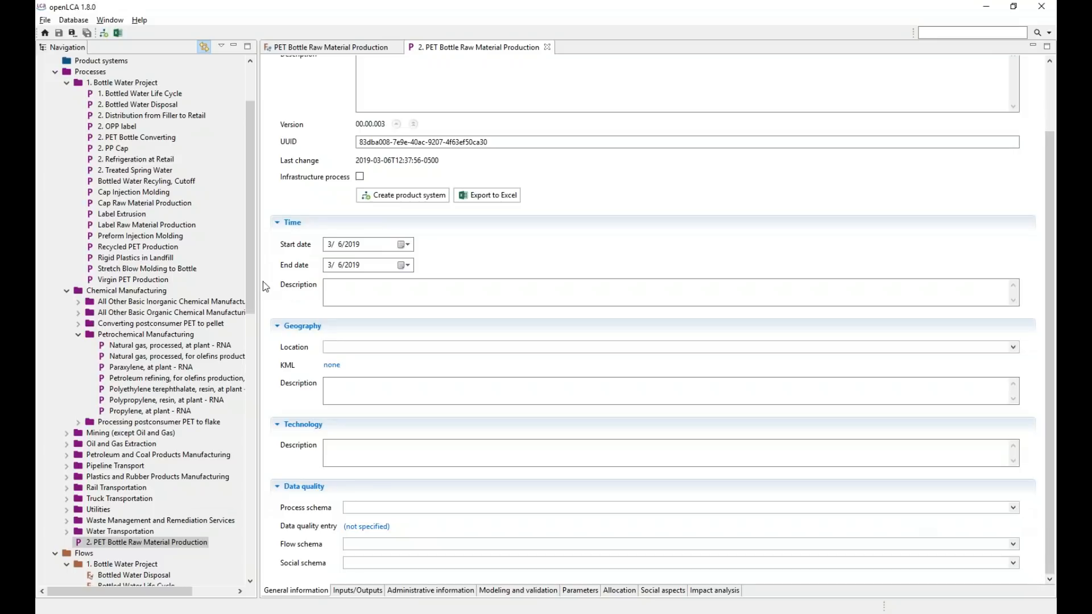
drag(253, 286, 230, 533)
click(67, 456)
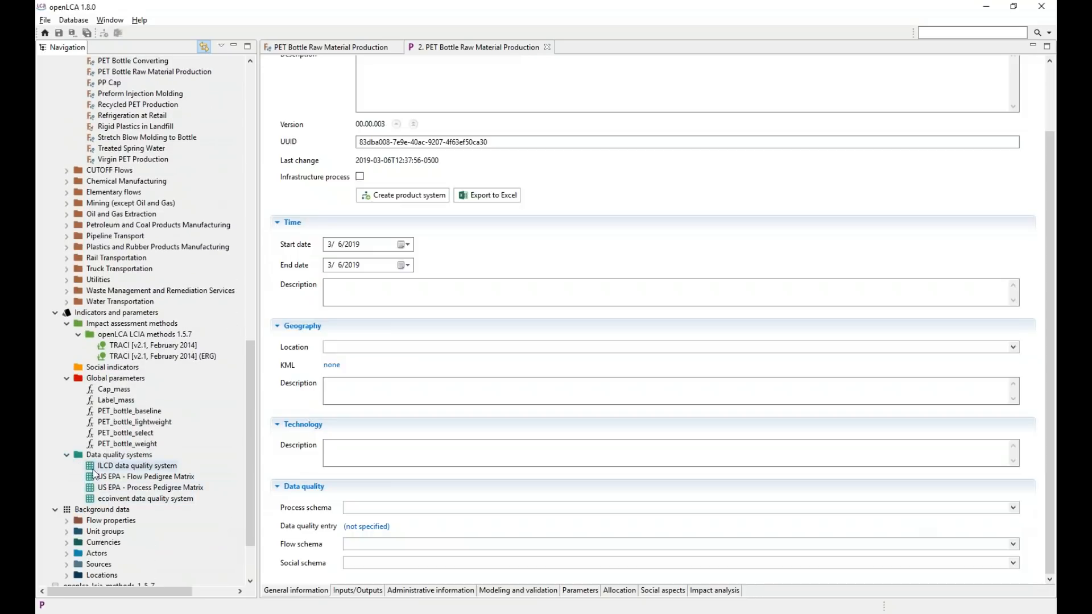
click(461, 508)
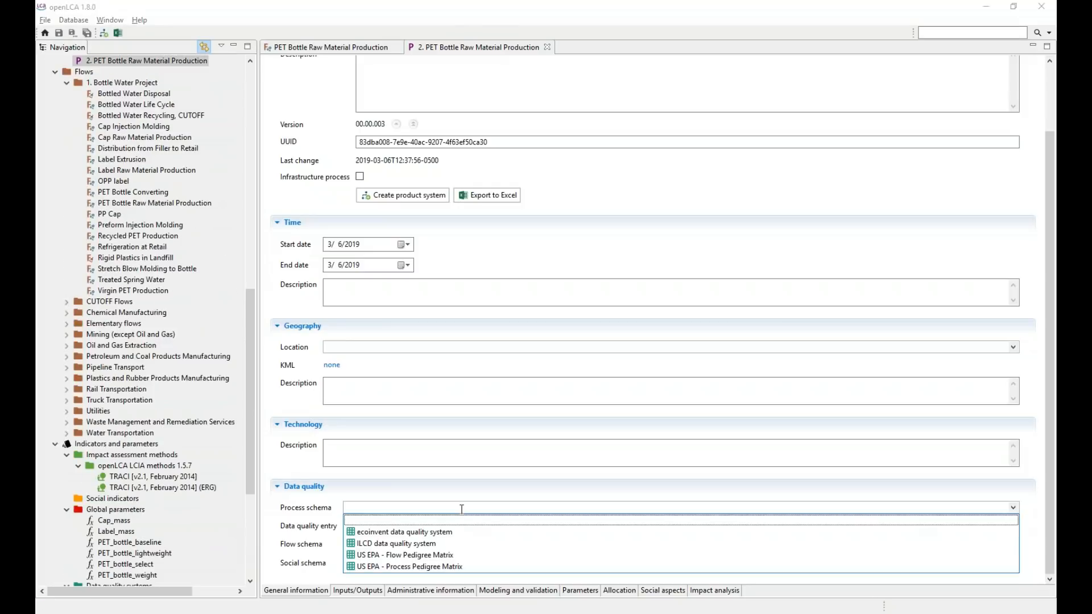
click(467, 567)
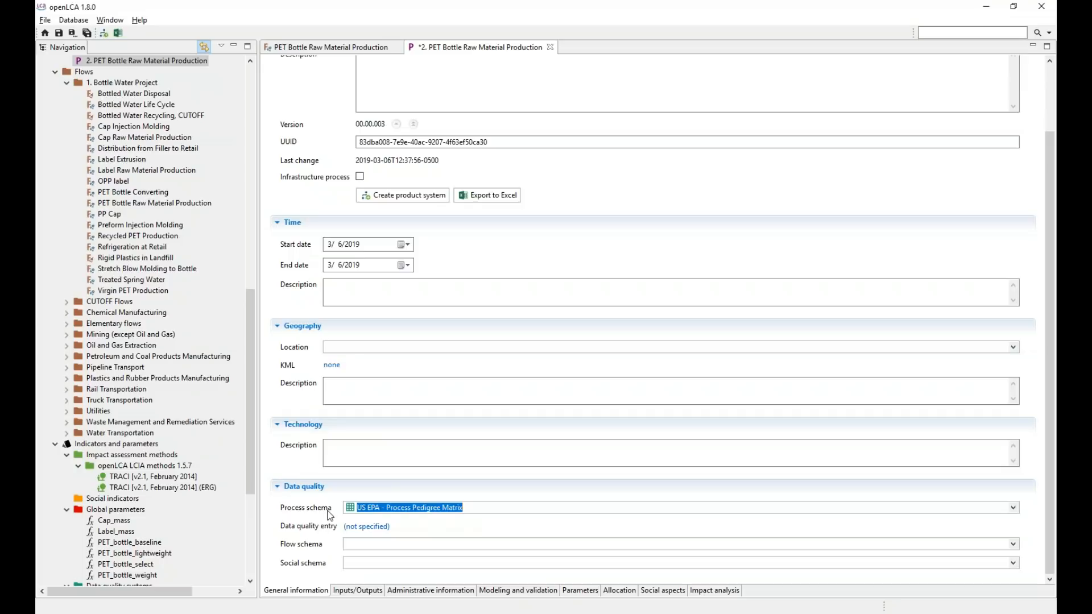
click(386, 544)
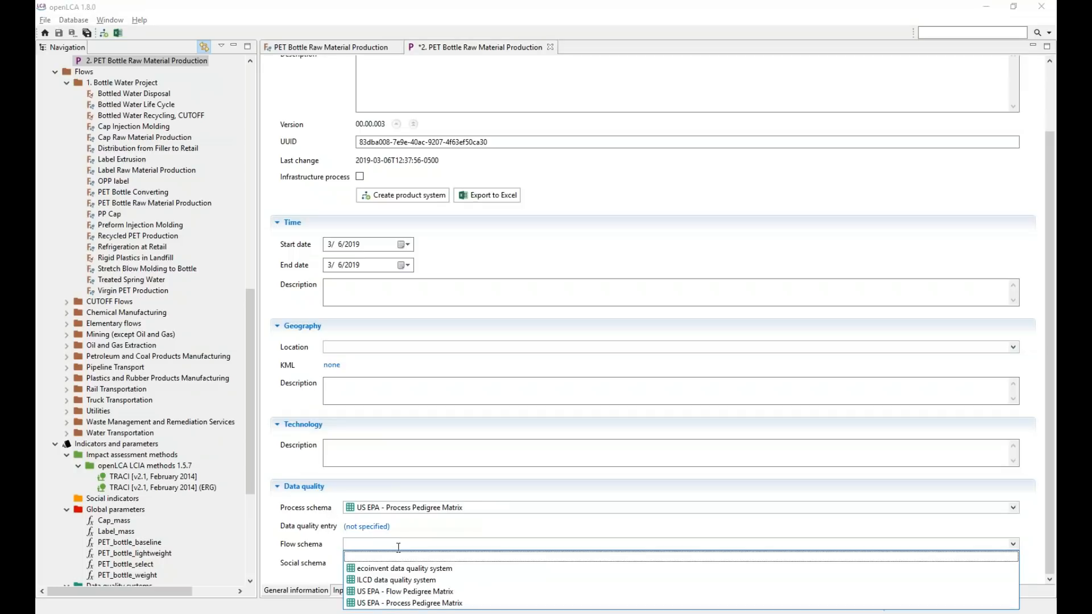
click(436, 592)
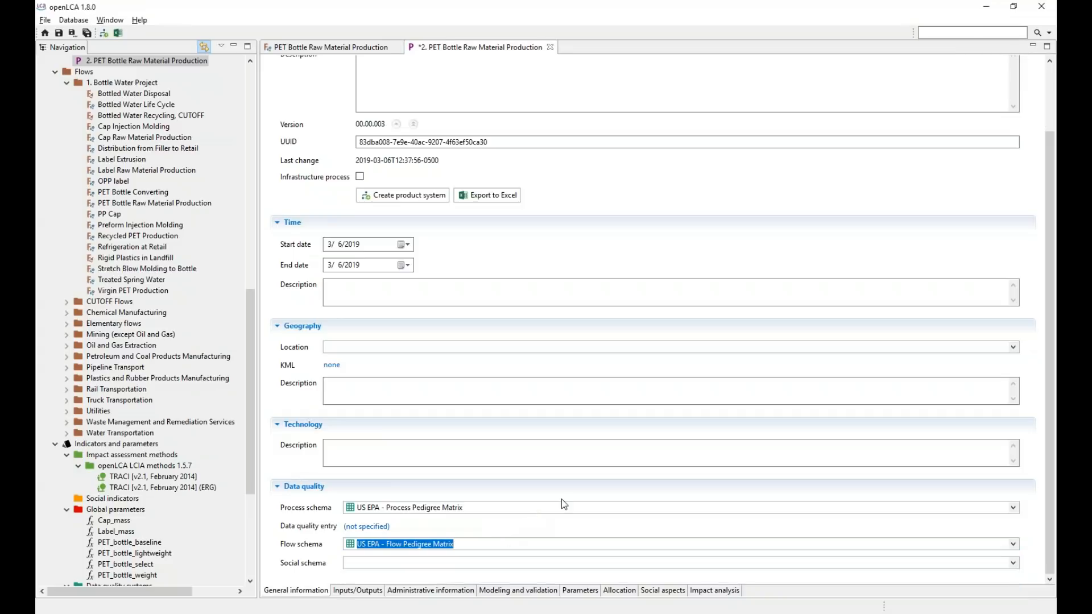
click(528, 530)
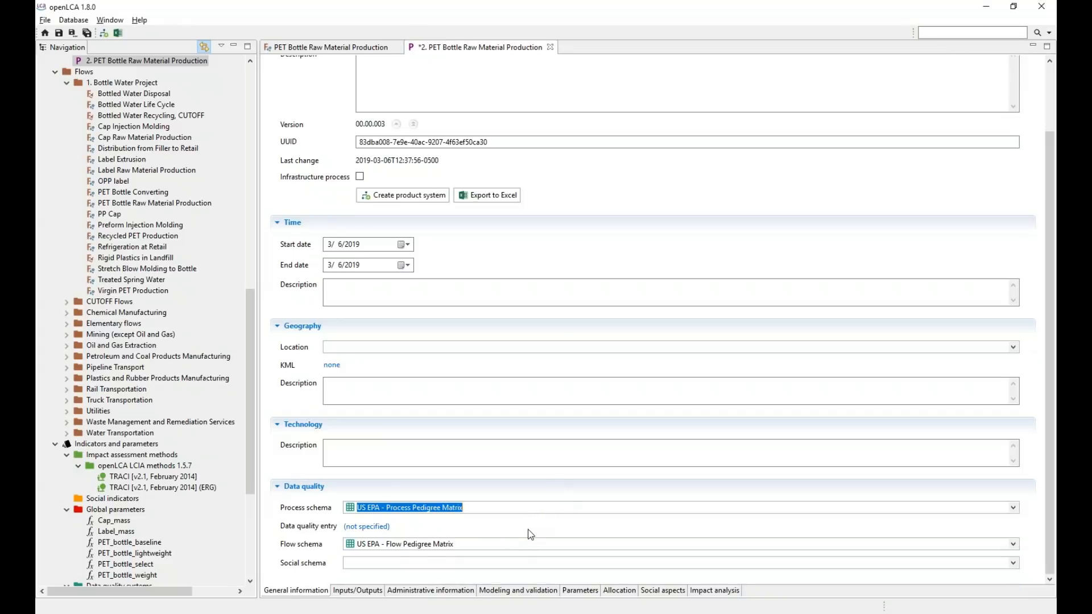
Enter the process's data quality scores in the pedigree matrix: 2 for Process Review and 1 for Process Completeness
click(381, 528)
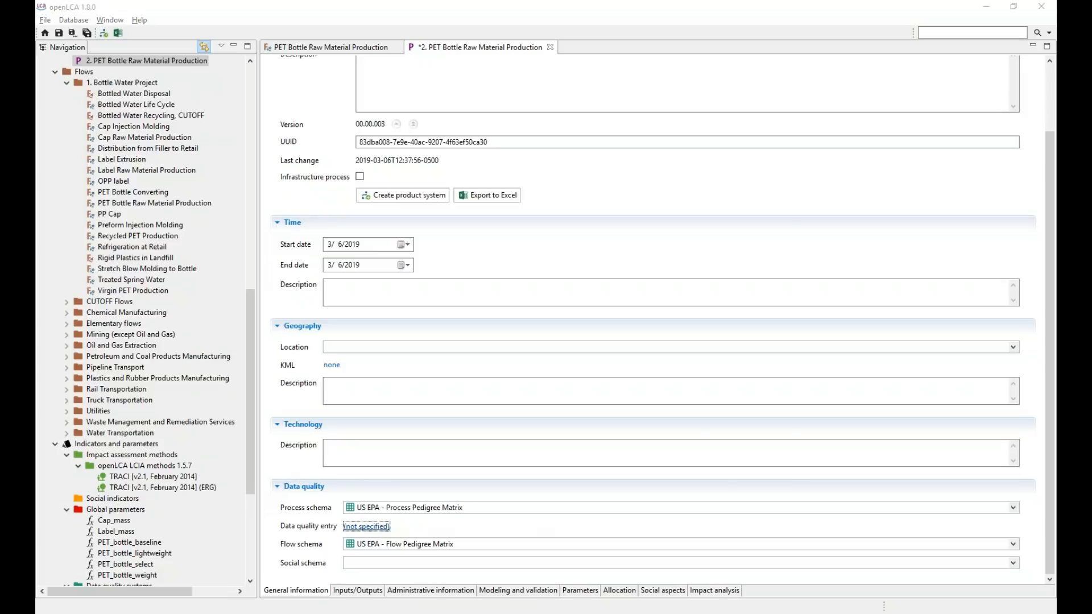
click(455, 277)
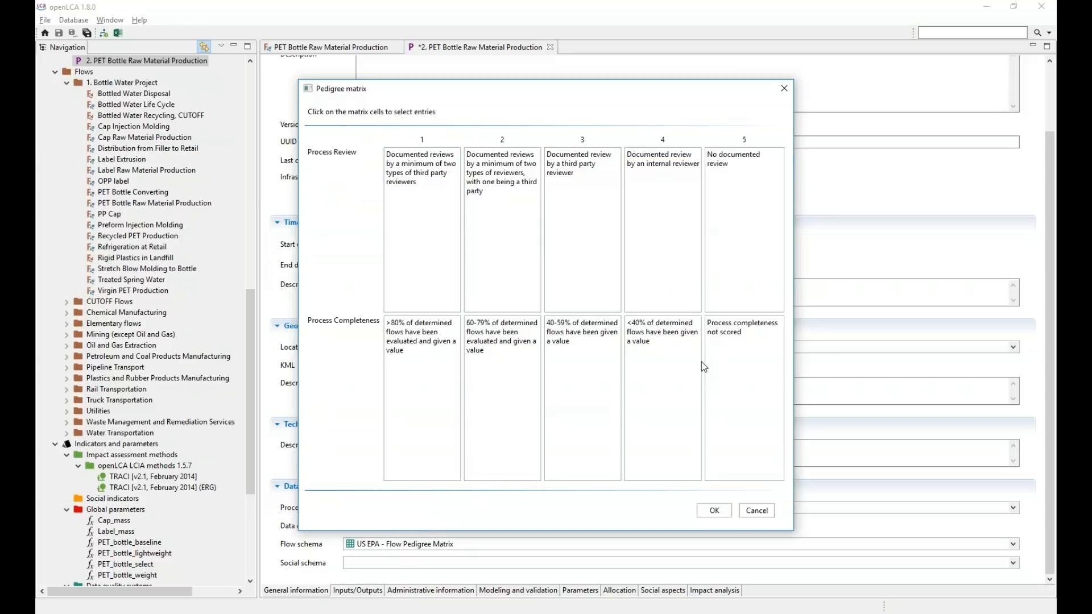
click(498, 275)
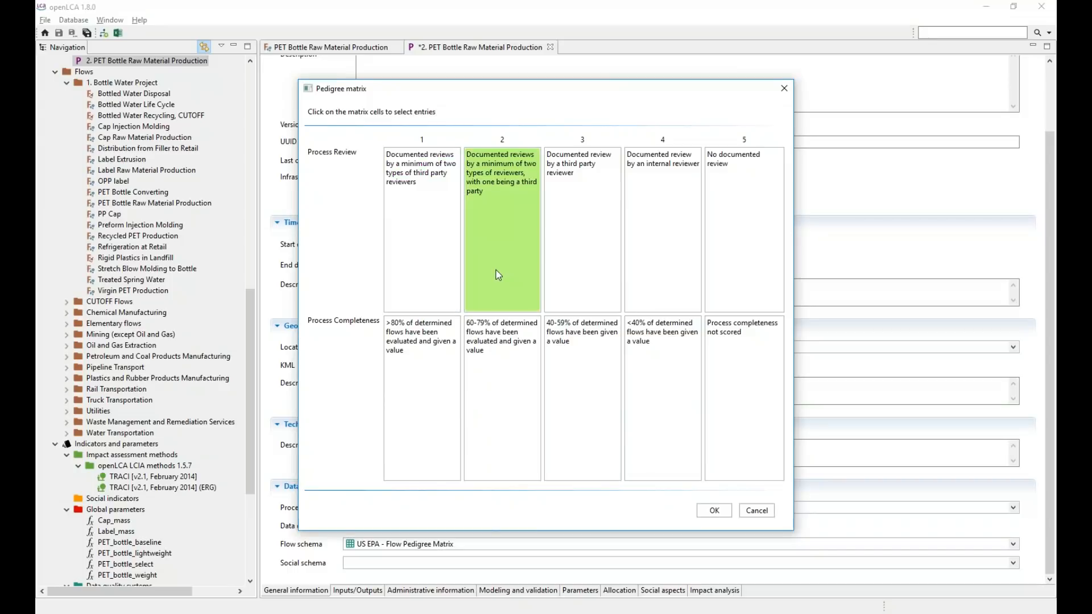
click(452, 363)
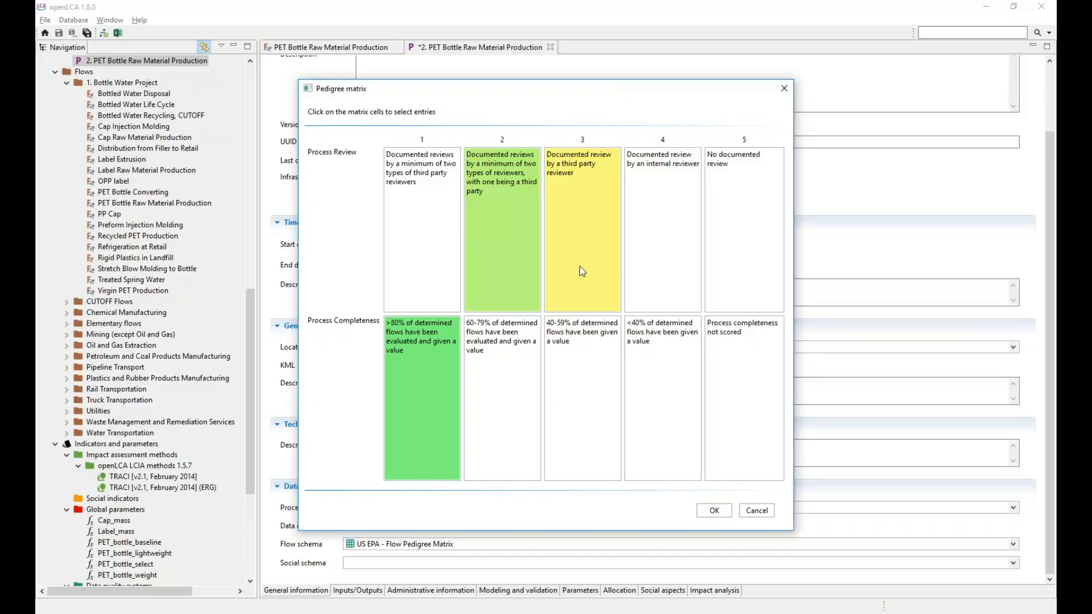
click(714, 510)
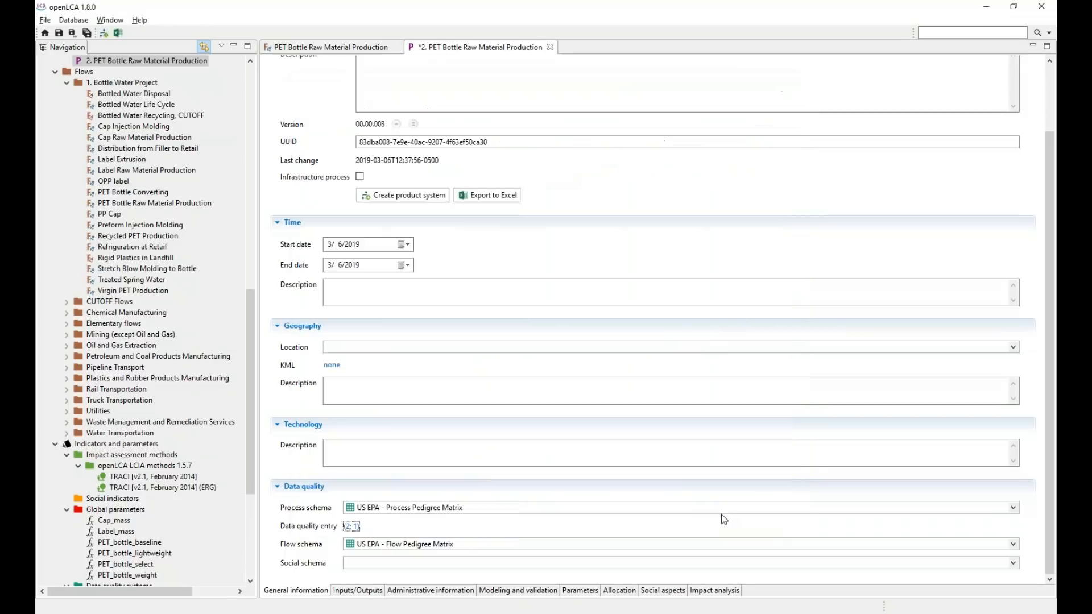
Score the Virgin PET input's data quality: 2 for flow reliability, temporal and geographical correlation, 1 for technological correlation and data collection methods
click(357, 591)
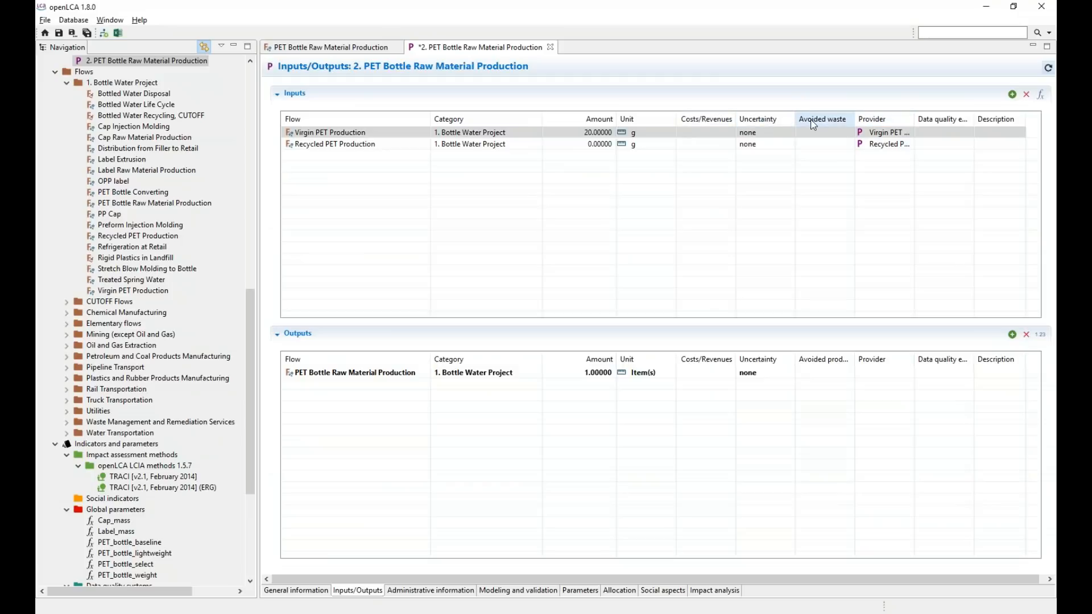
drag(858, 118, 513, 117)
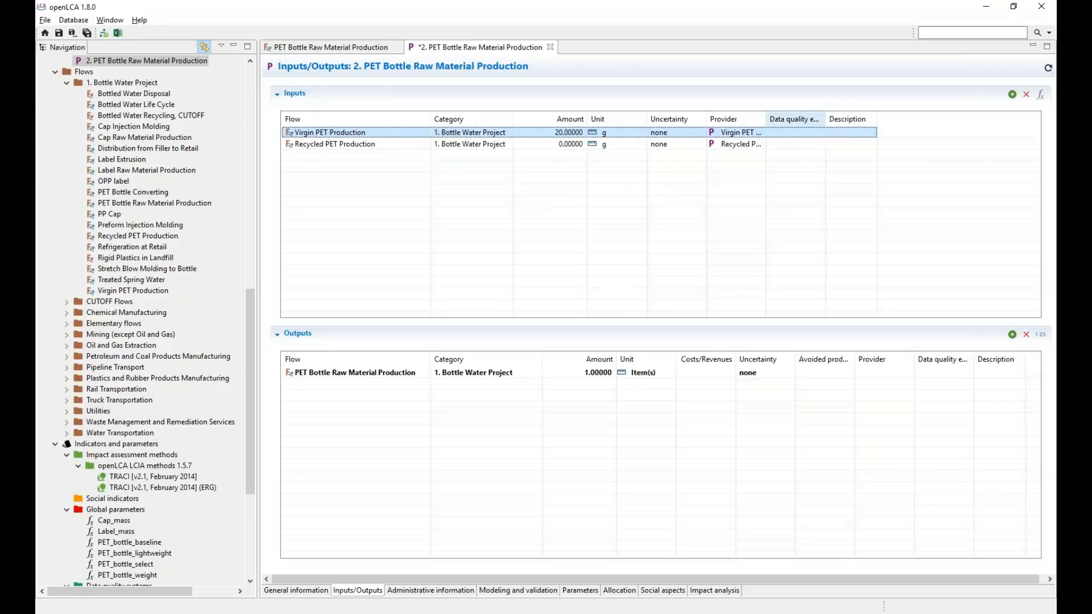
drag(826, 118, 895, 124)
click(885, 135)
click(889, 133)
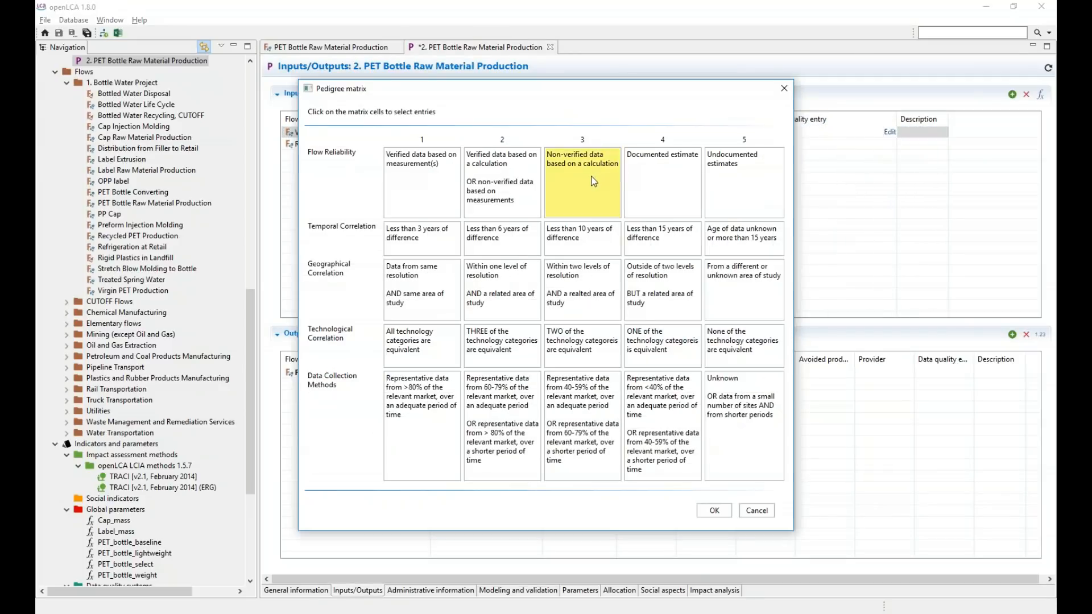
click(500, 188)
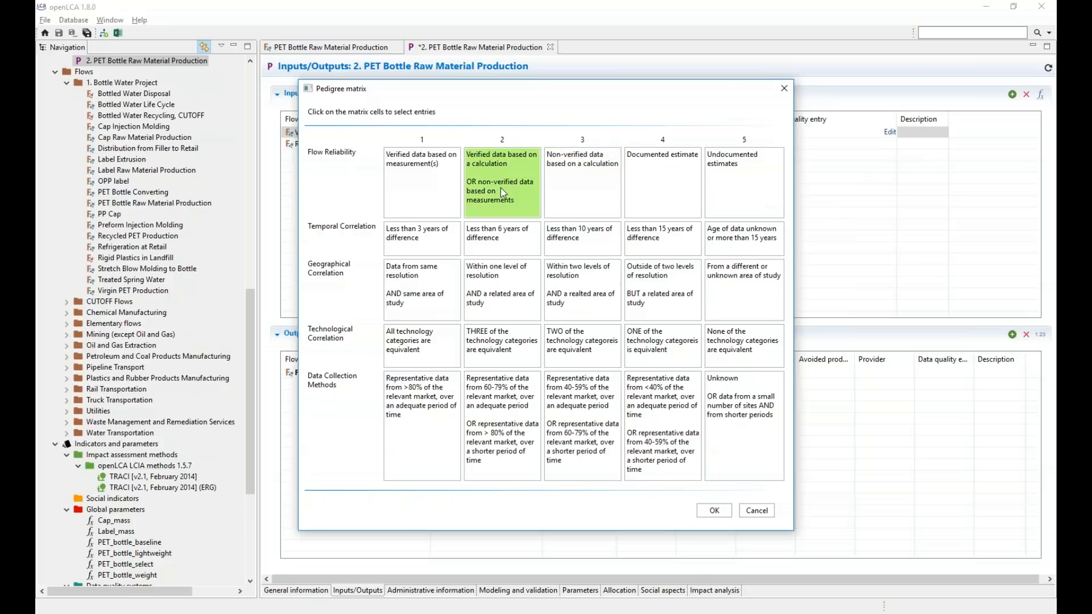
click(502, 239)
click(505, 294)
click(430, 354)
click(427, 398)
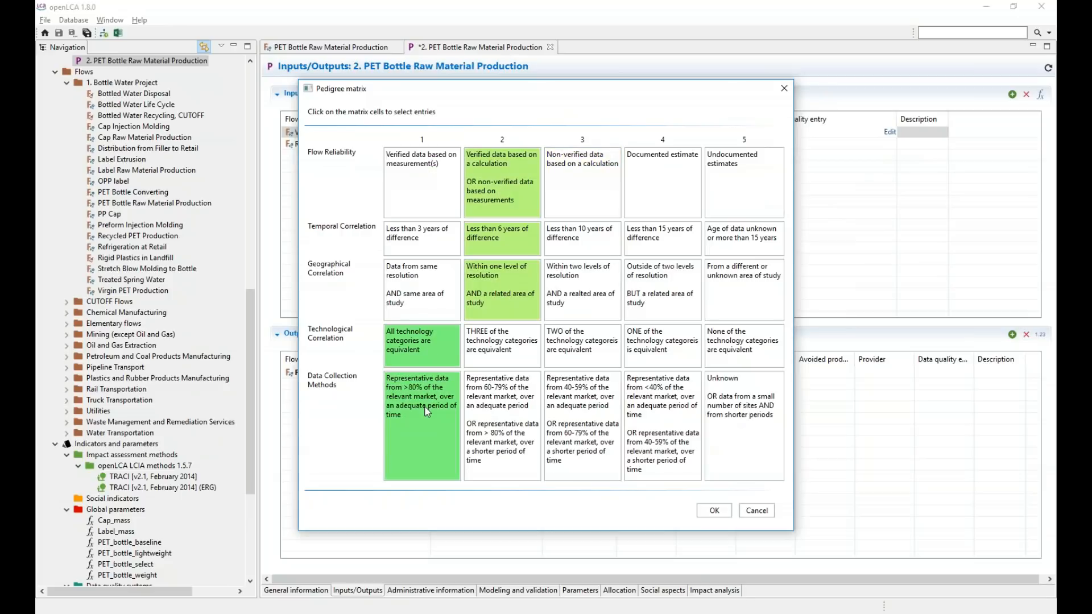
click(714, 511)
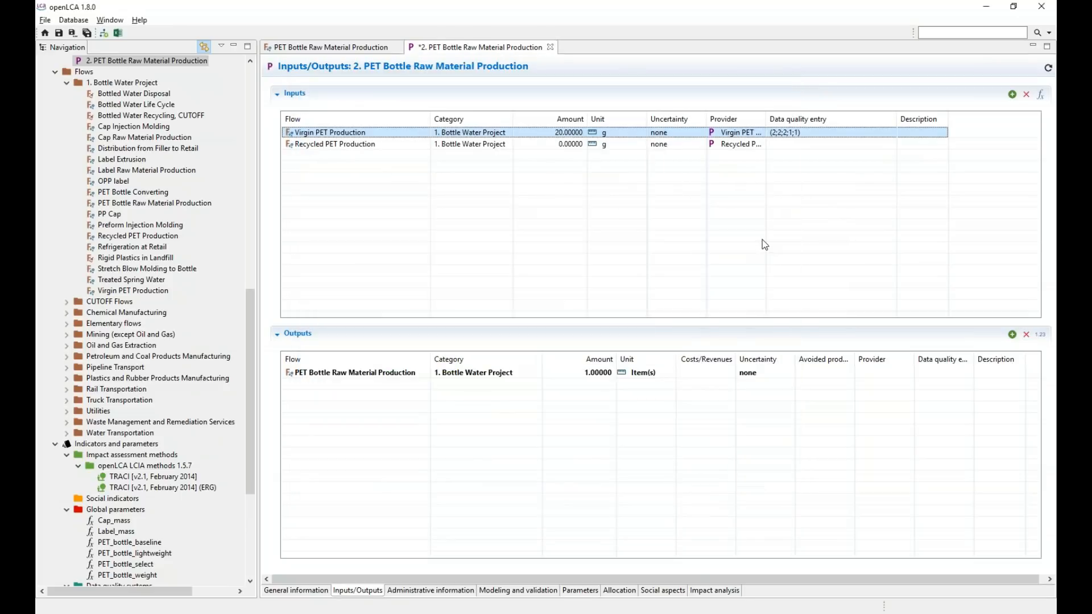
Add the description "[g] Virgin PET used in the plastic bottle" to the Virgin PET input and save the process
click(922, 132)
drag(961, 118, 992, 118)
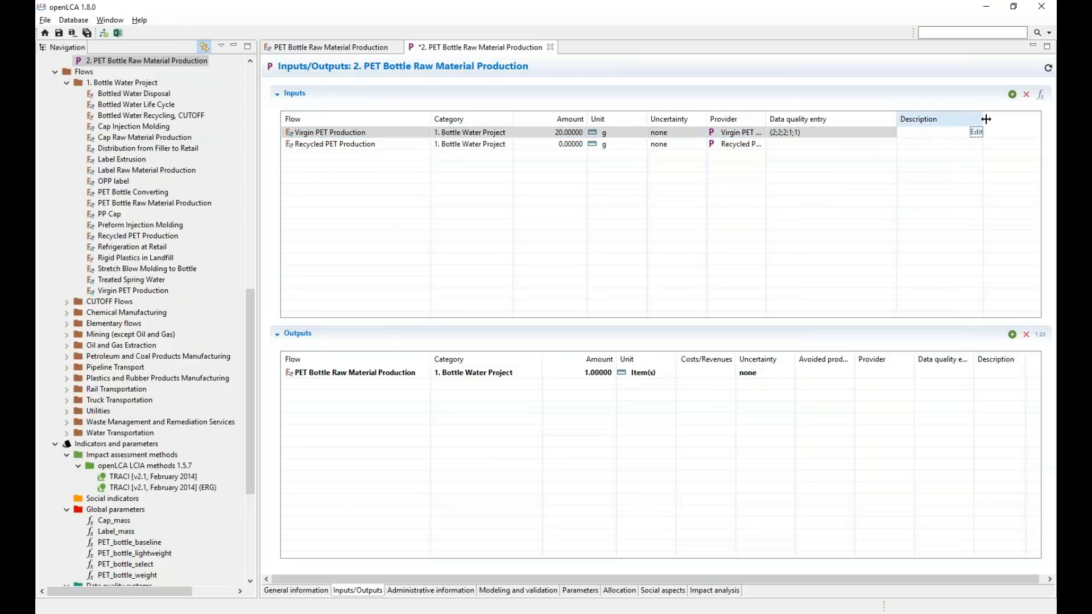
click(941, 134)
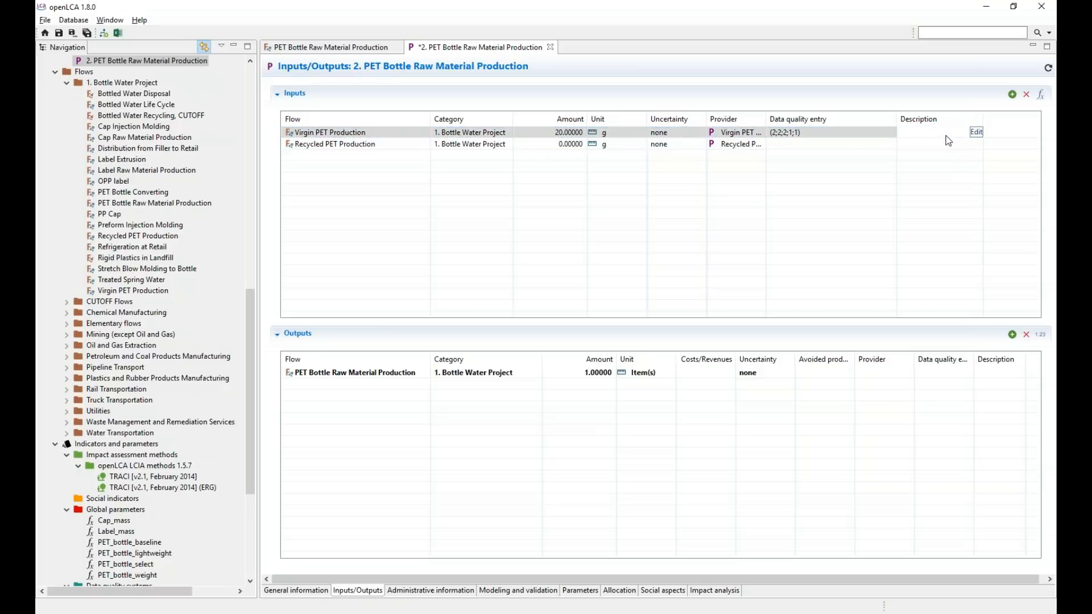
click(976, 134)
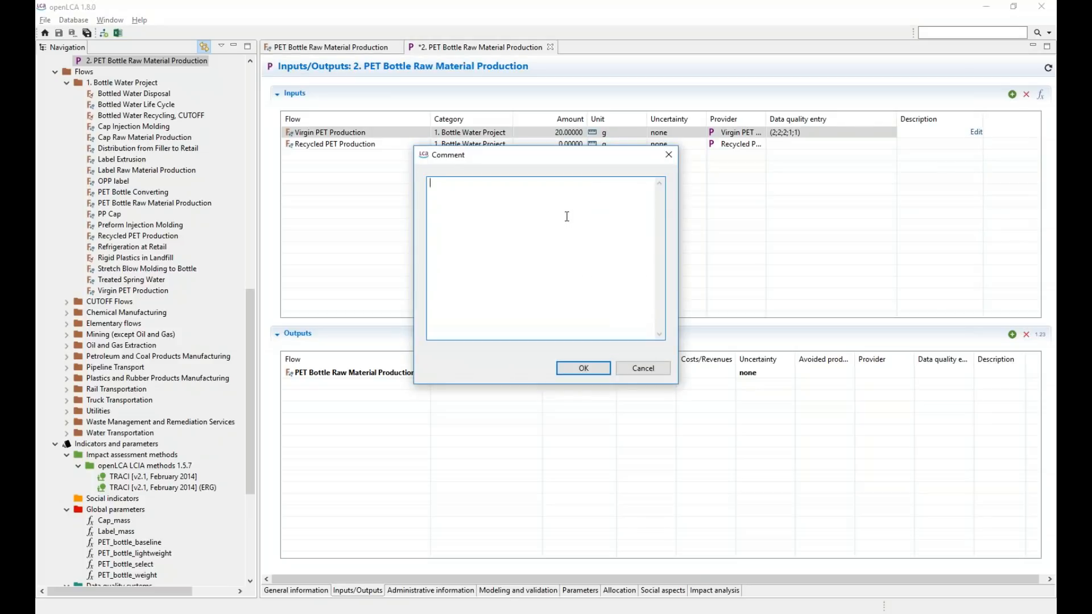
text(Virgin PET used in the plastic bottle[g])
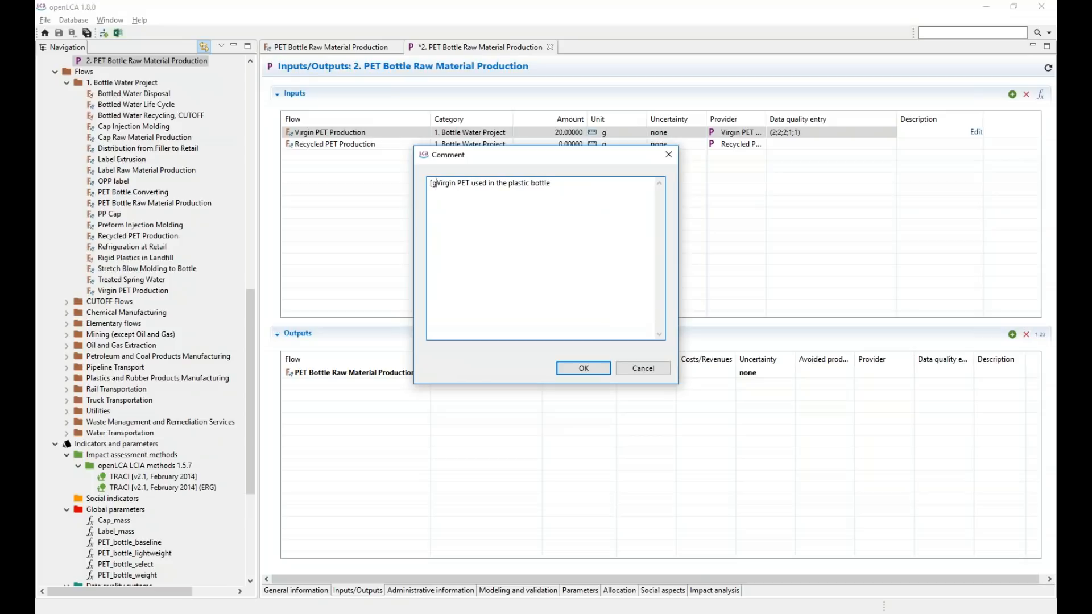
click(578, 367)
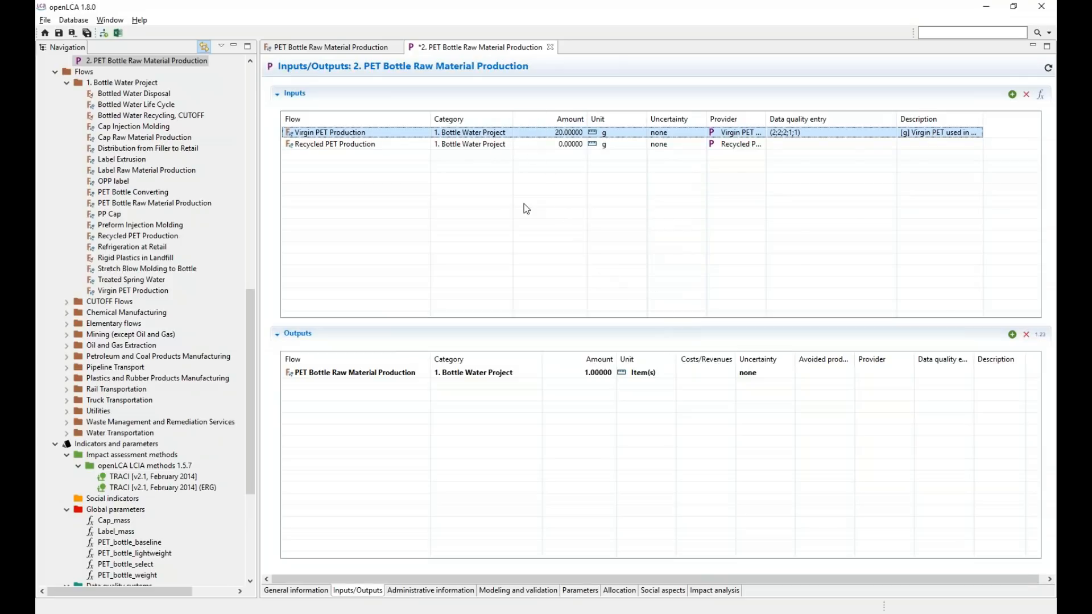
key(ctrl+s)
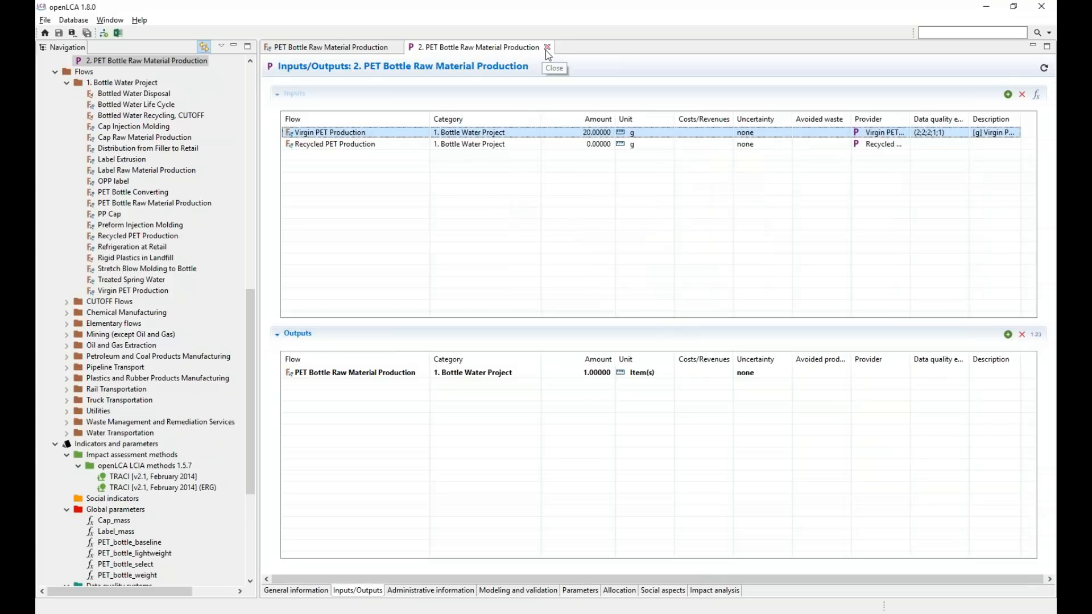
Open the 1. Bottled Water Life Cycle process and examine its inputs and outputs, widening the amount and provider columns
drag(254, 306, 255, 119)
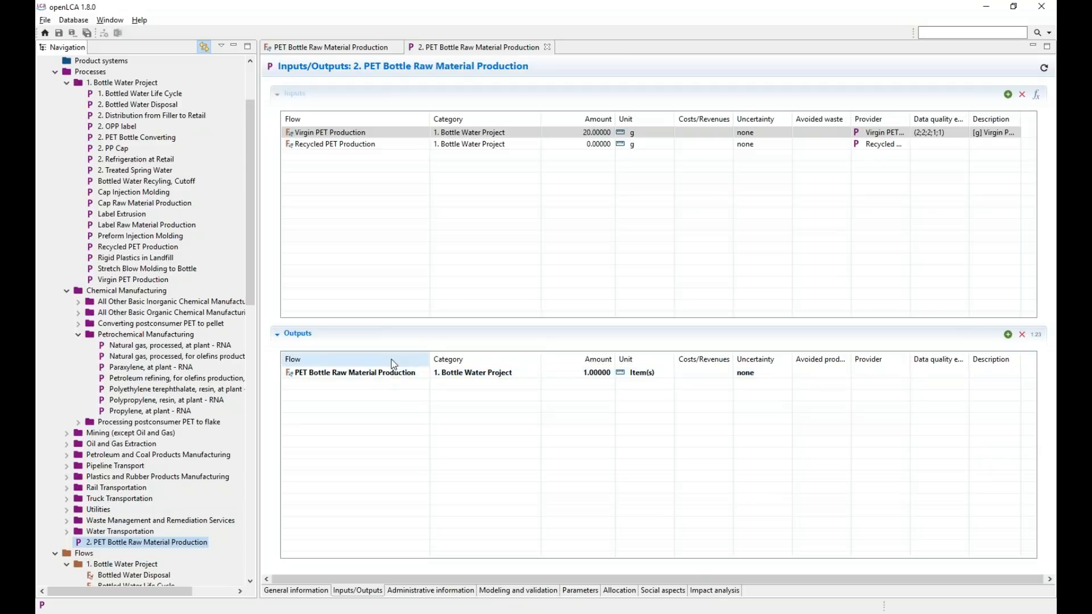
double_click(141, 96)
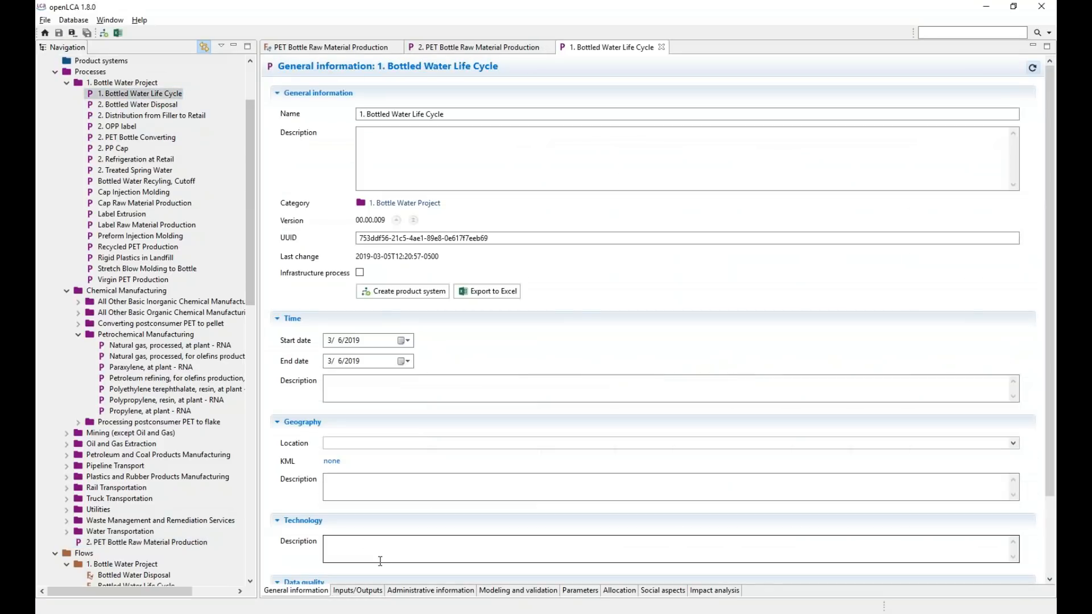
click(361, 593)
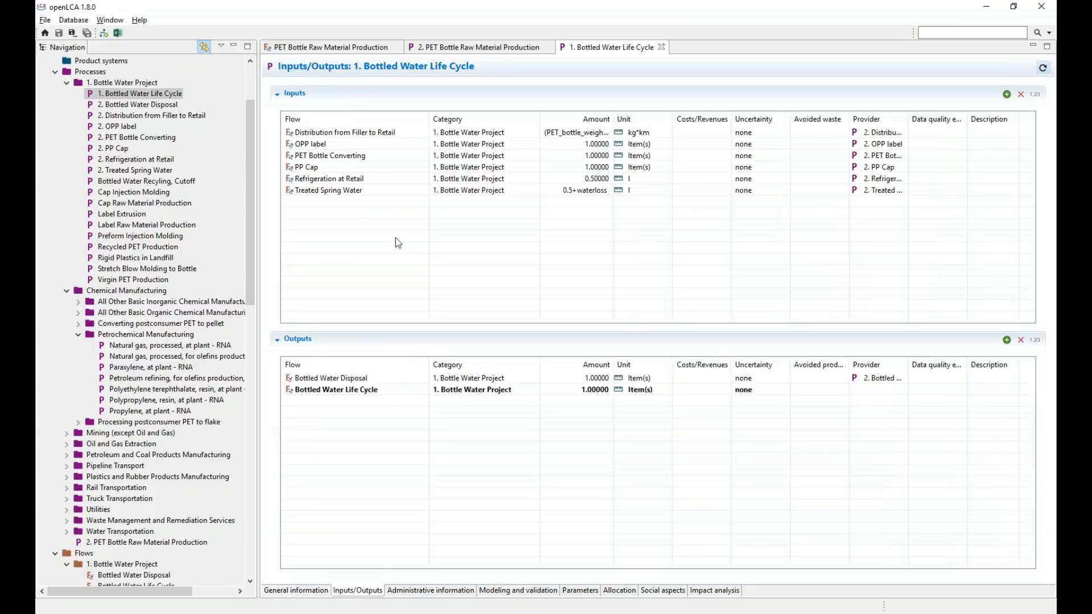
drag(616, 119, 654, 119)
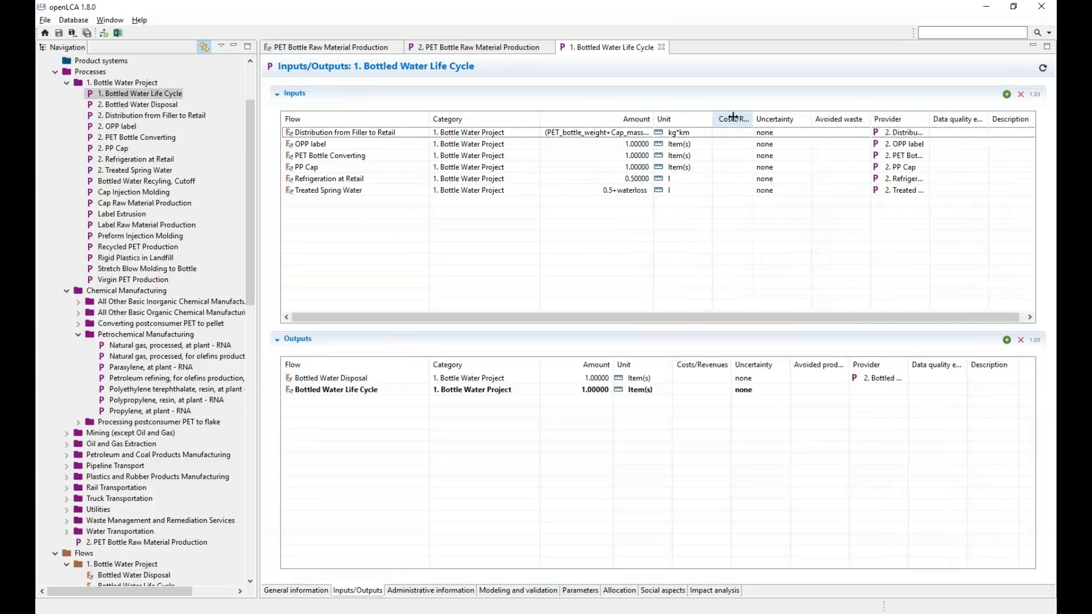
drag(734, 117, 713, 117)
drag(830, 118, 914, 118)
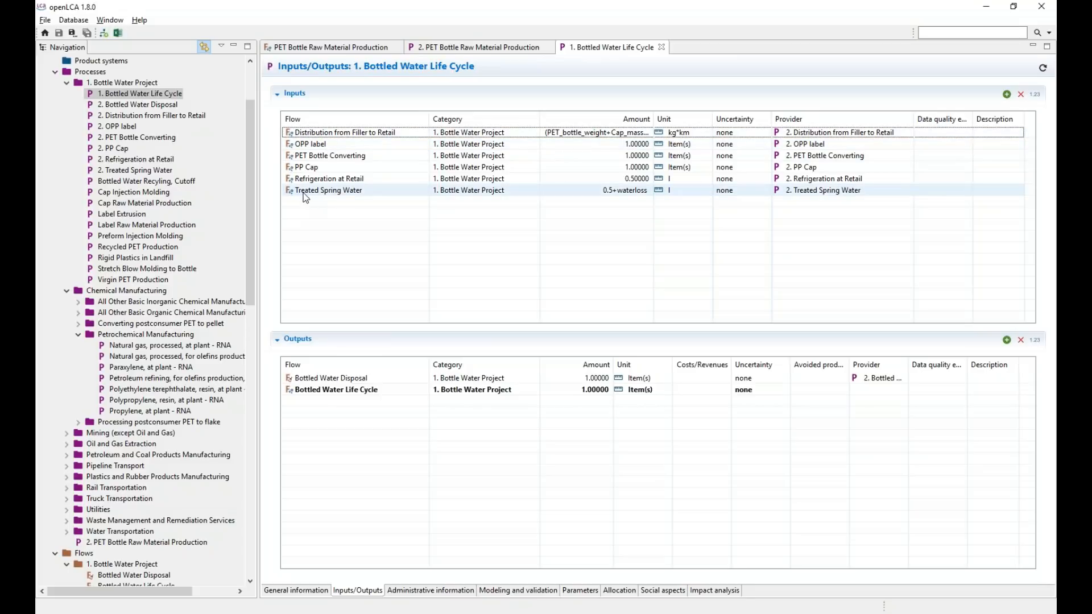
drag(654, 118, 698, 118)
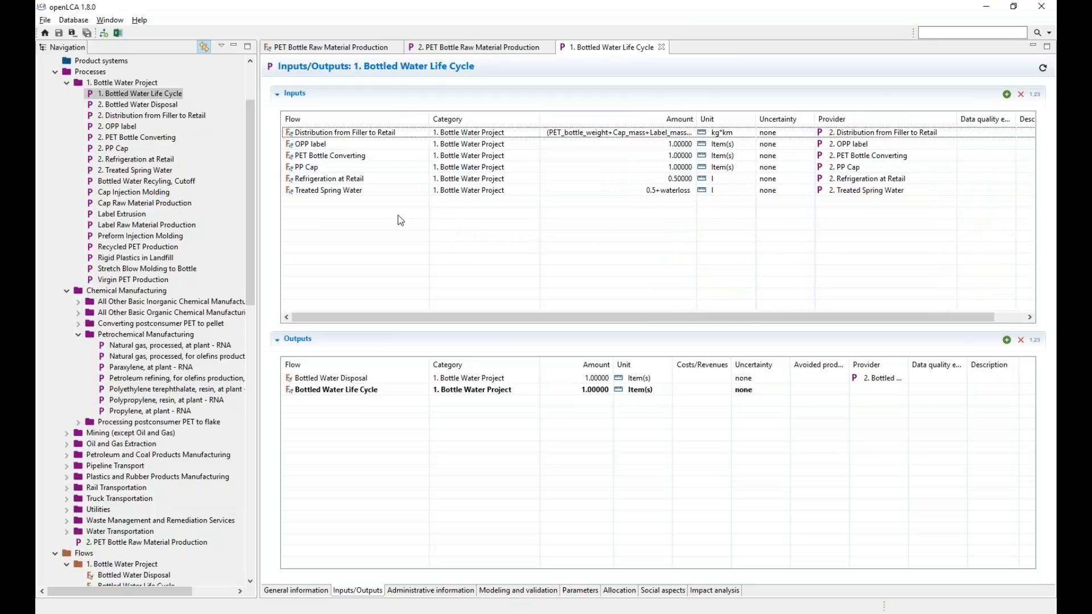
Add the PET Bottle Raw Material Production flow to the inputs of the 1. Bottled Water Life Cycle process
click(1007, 94)
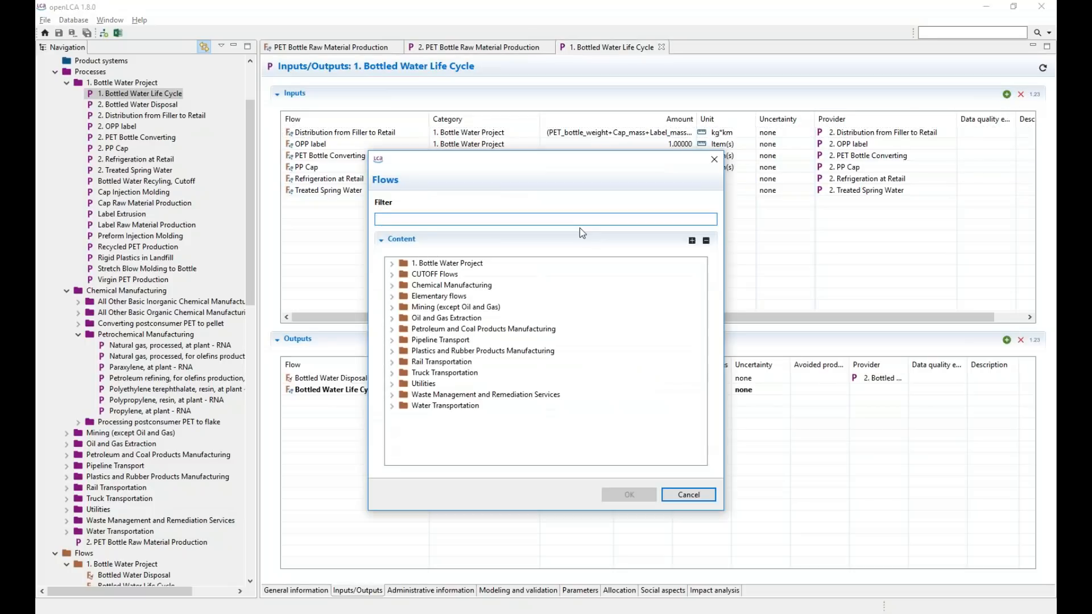
text(PET bottle)
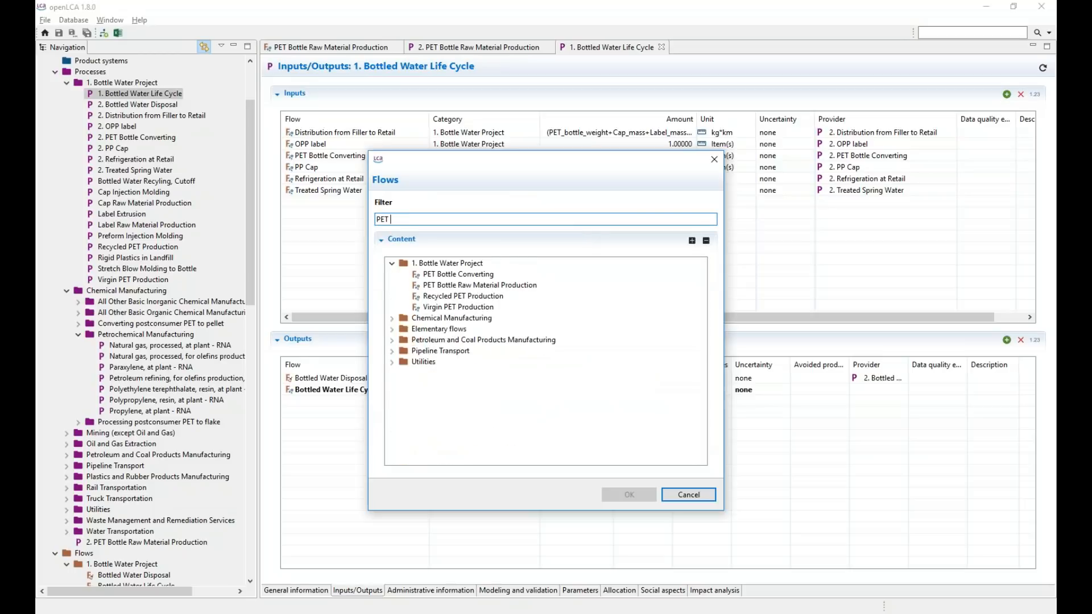
click(479, 286)
click(636, 495)
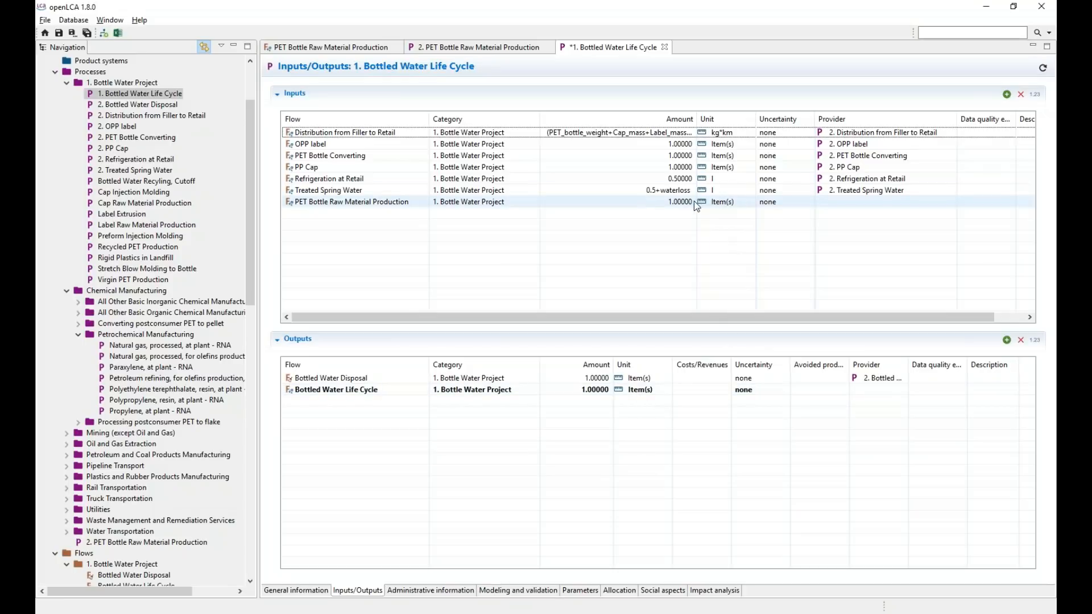
Set 2. PET Bottle Raw Material Production as the new input's provider and save the process
drag(698, 119, 637, 120)
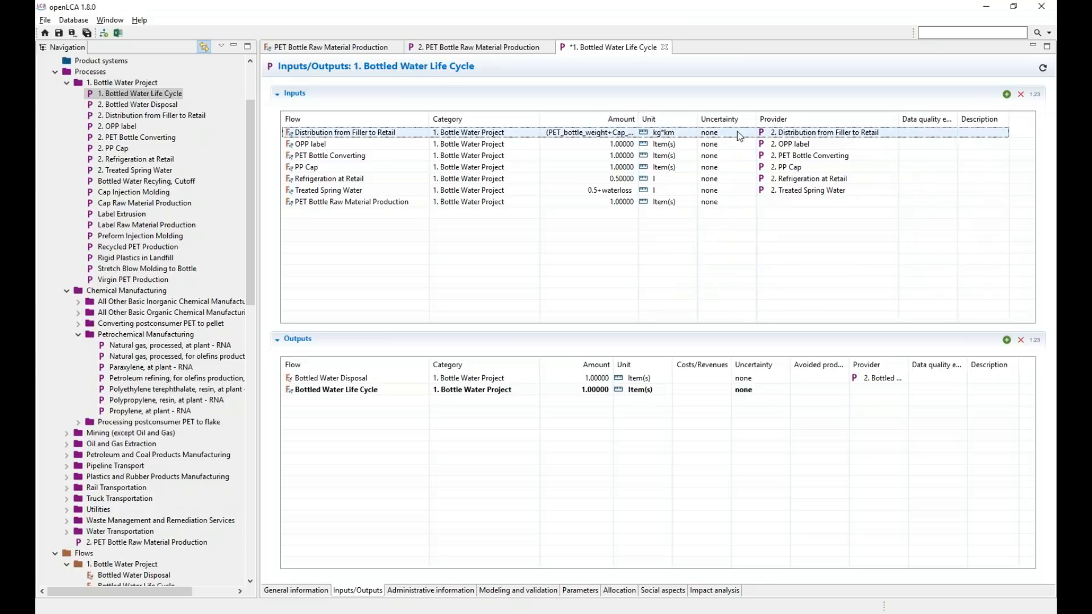
click(823, 204)
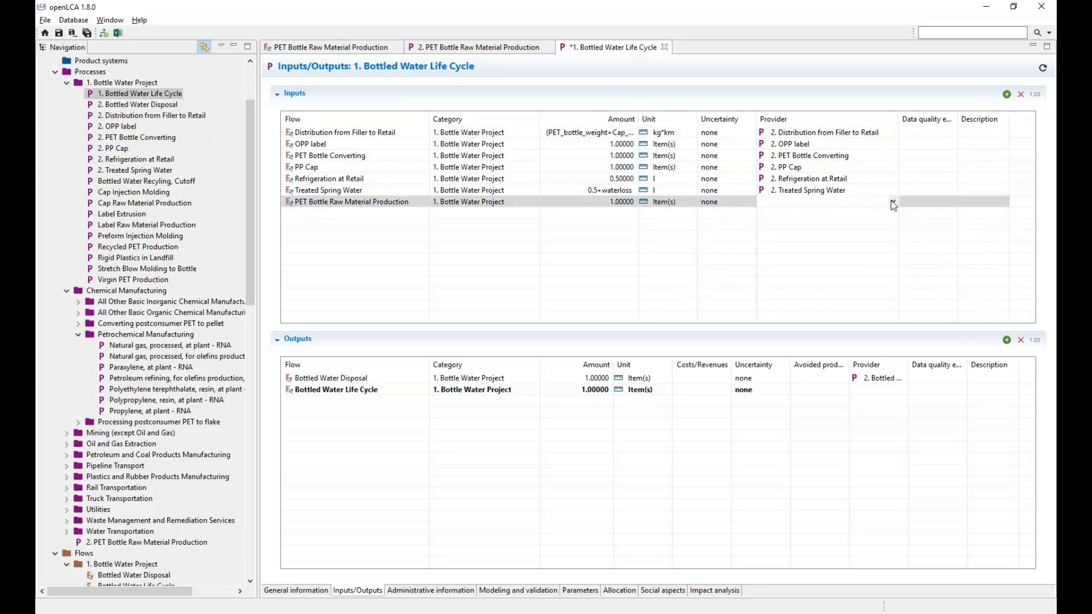
click(893, 204)
click(855, 214)
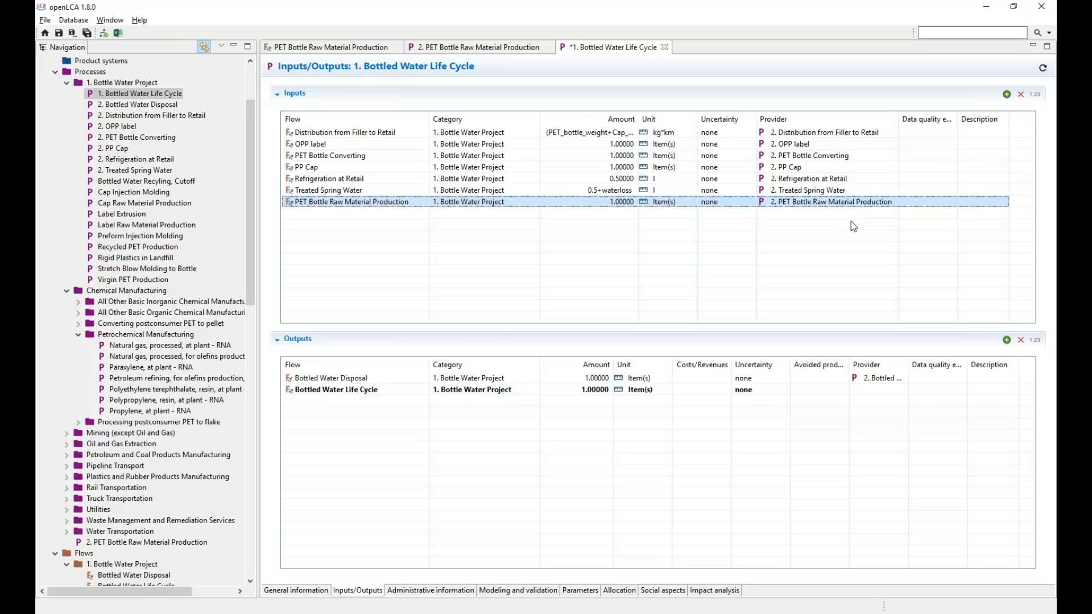
key(ctrl+s)
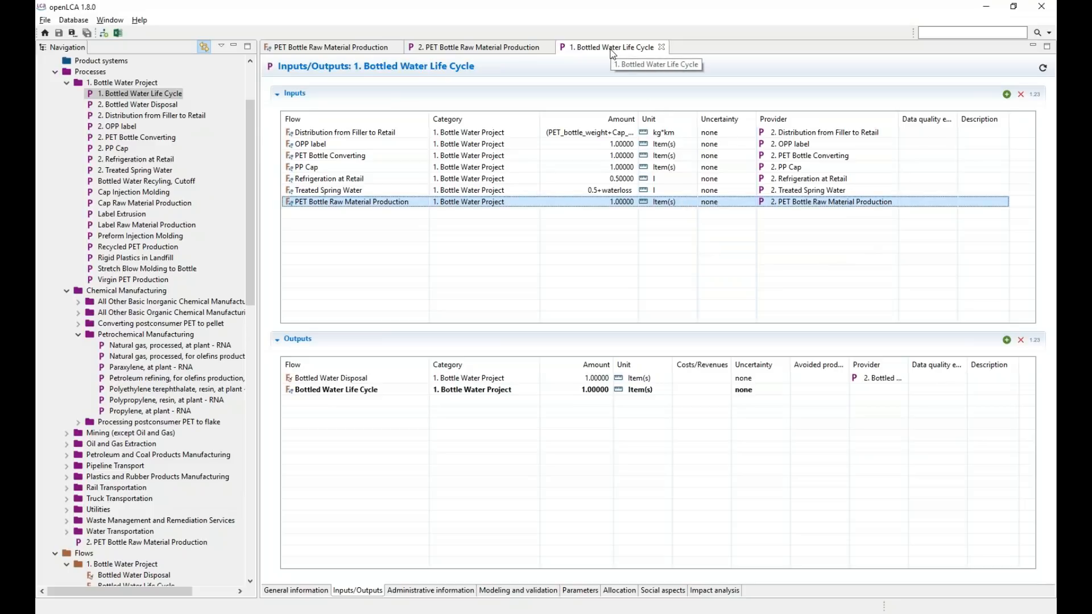
Close the open process editors and reopen 1. Bottled Water Life Cycle at its inputs and outputs
drag(250, 134, 250, 126)
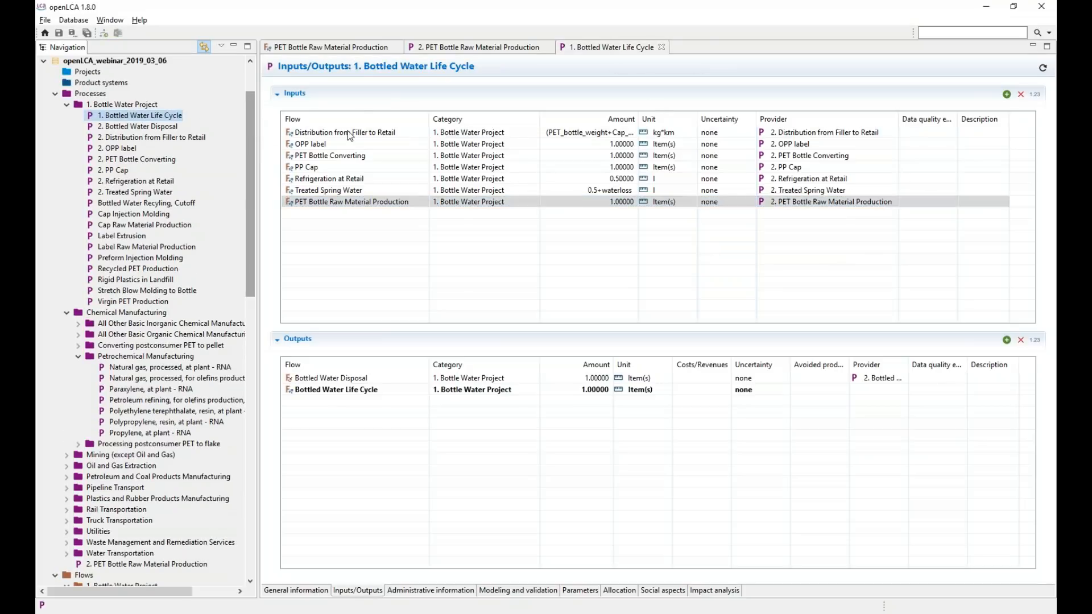
click(662, 48)
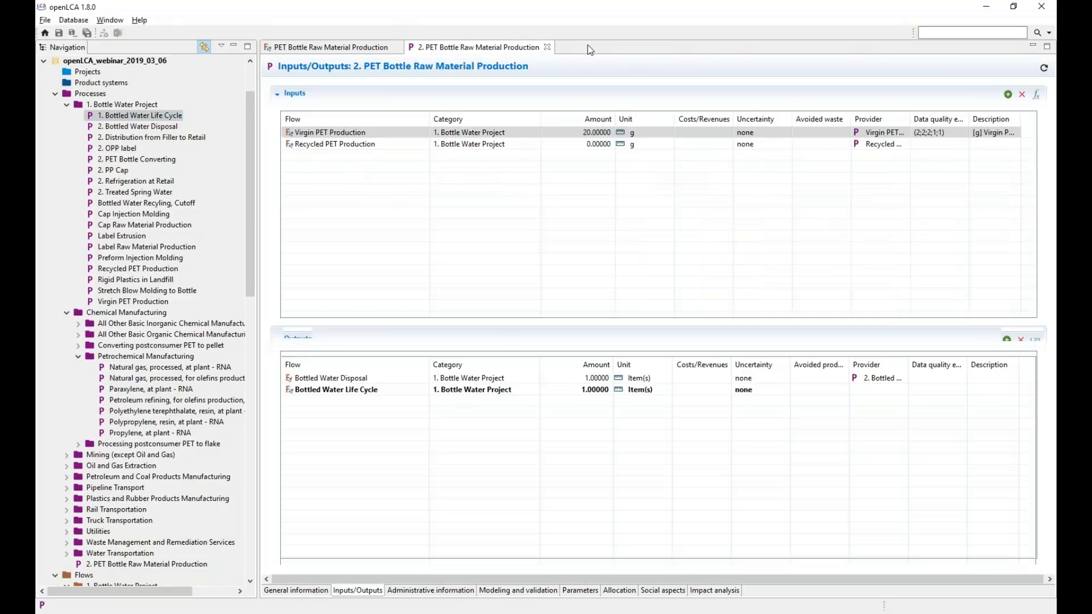
double_click(170, 116)
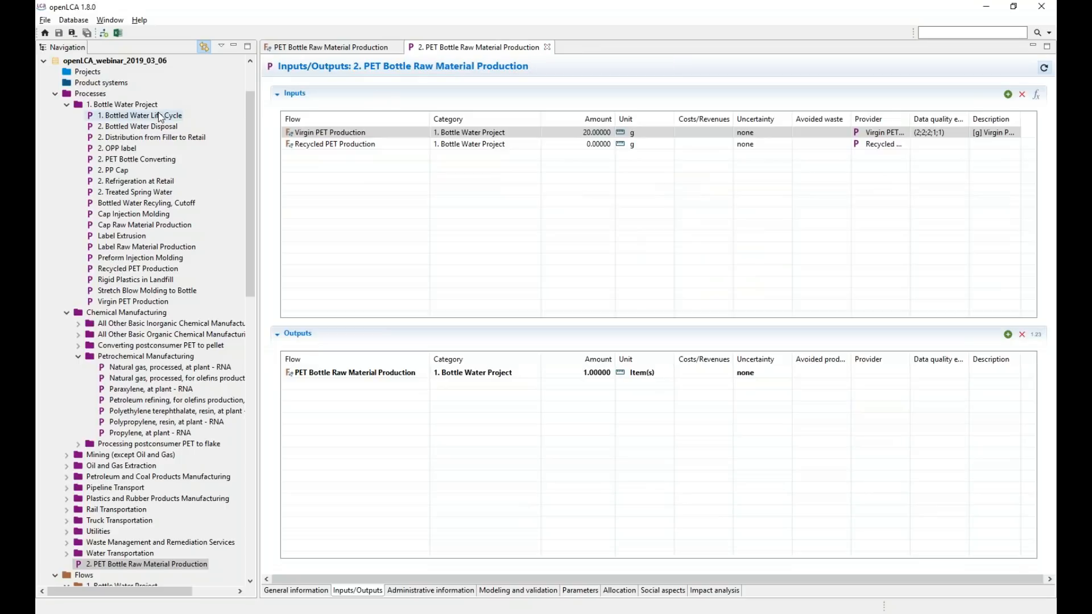
click(396, 47)
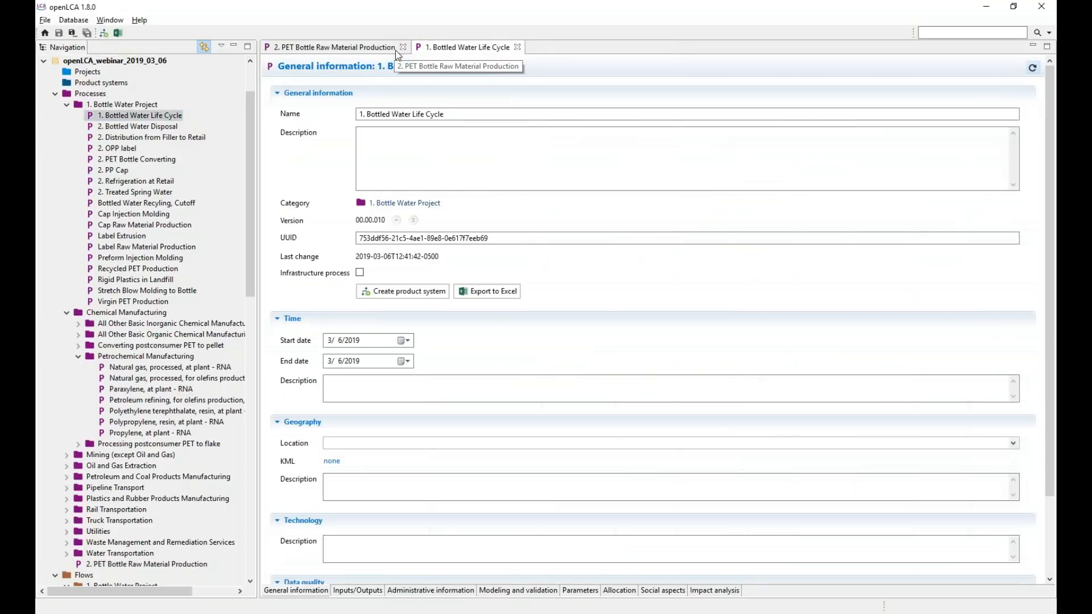
click(403, 48)
click(359, 591)
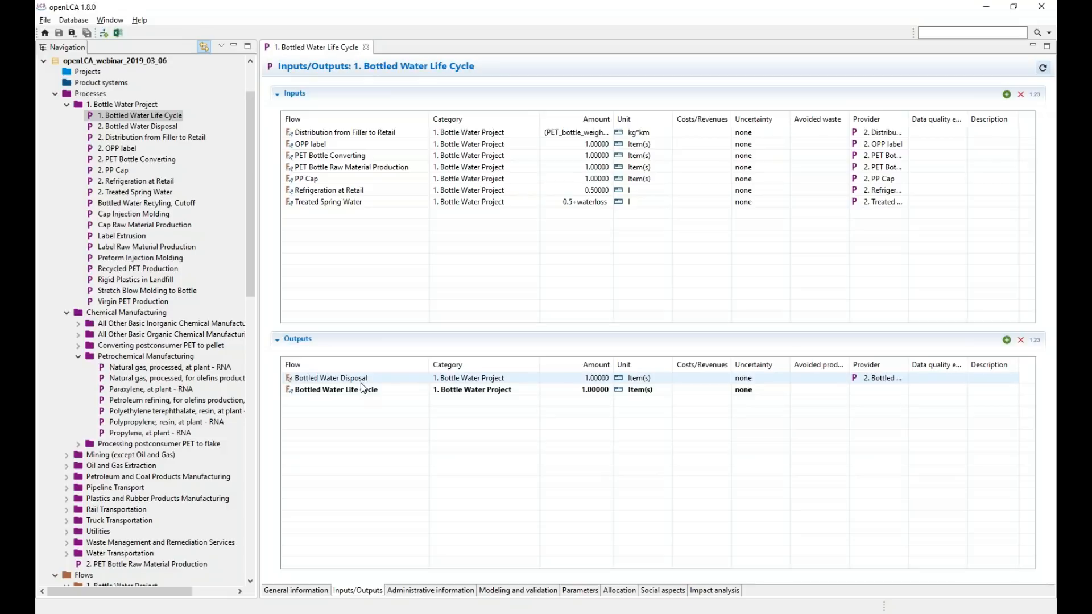
Open the provider process of the Bottled Water Disposal output and examine the amount formulas of its outputs
drag(428, 365, 418, 365)
drag(898, 365, 957, 364)
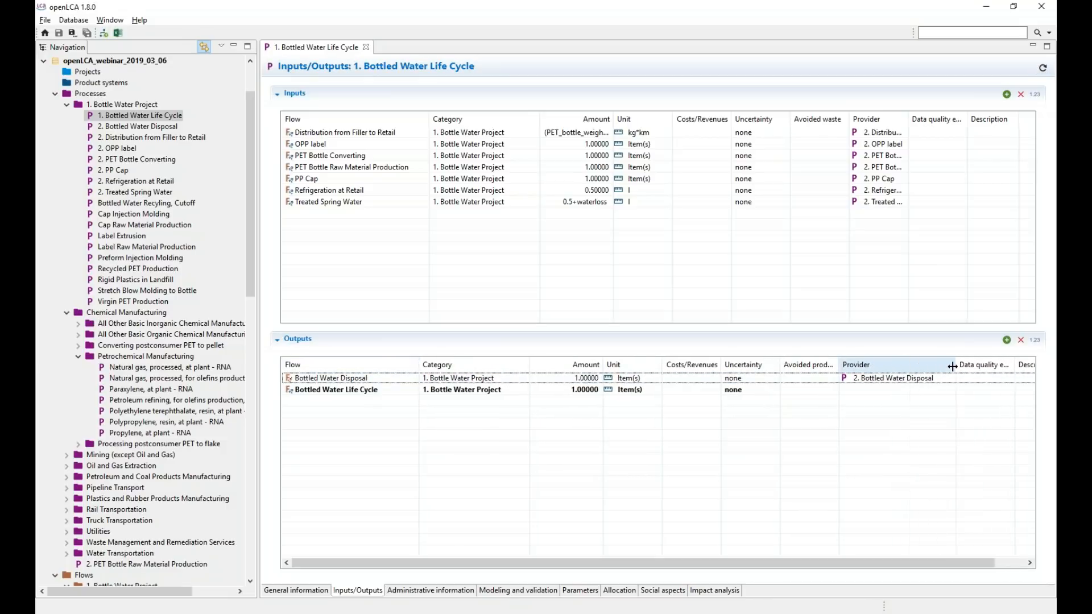
right_click(879, 380)
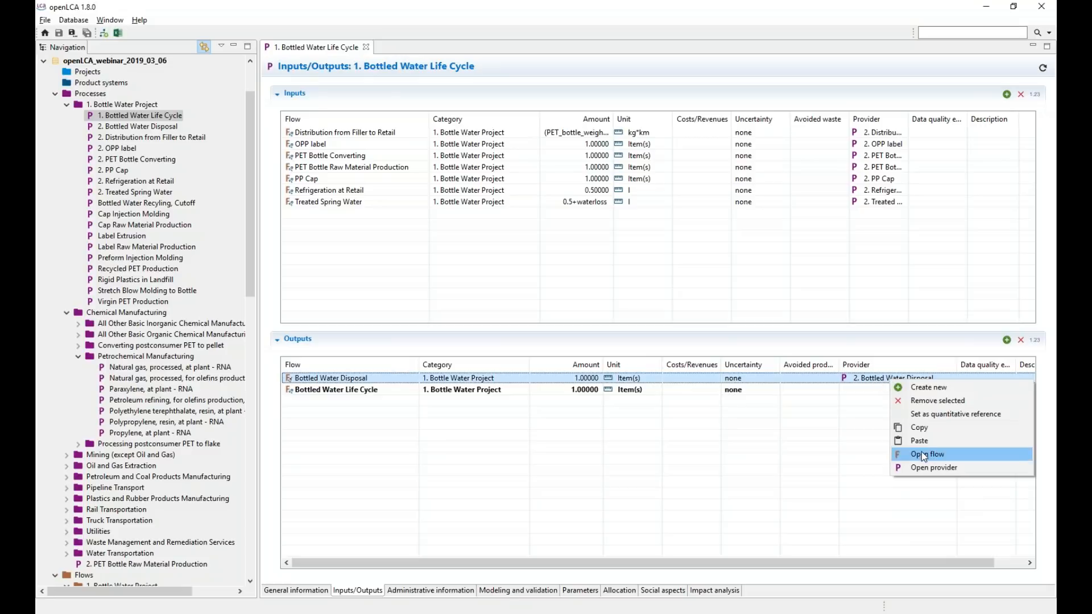
click(927, 468)
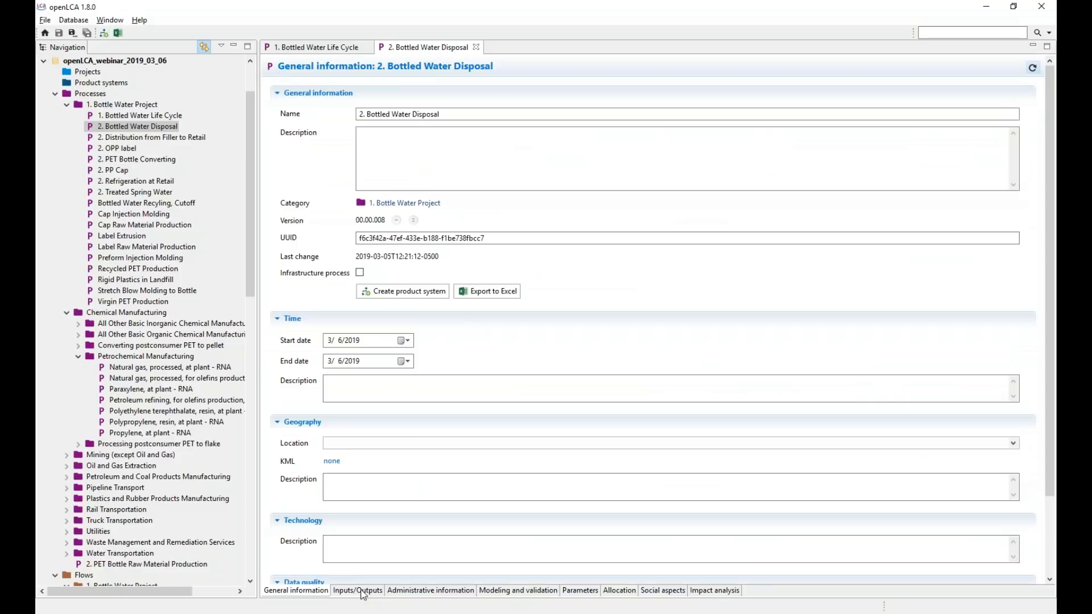
click(358, 591)
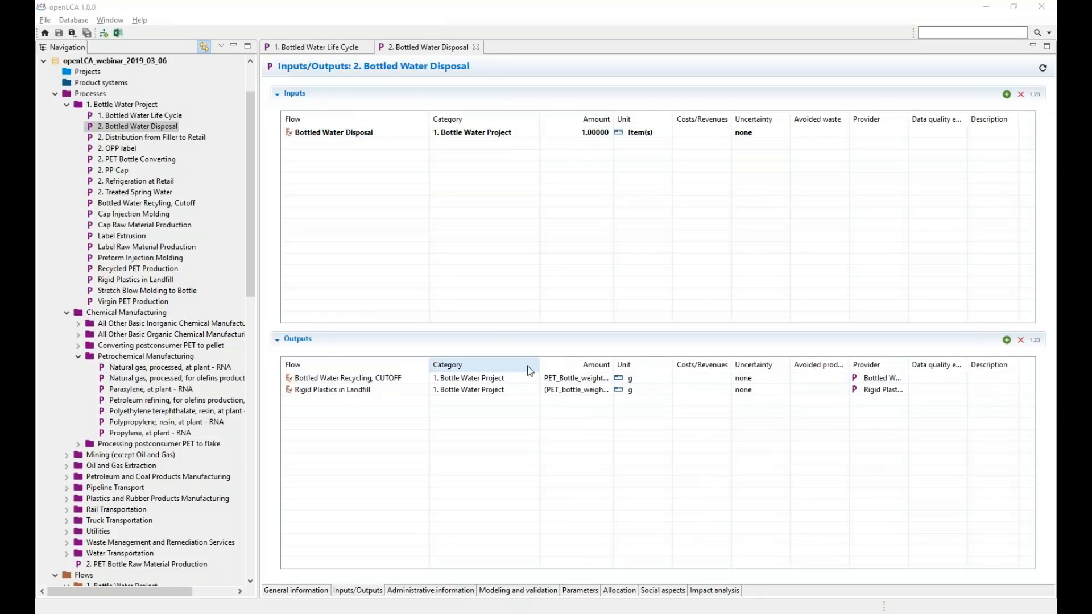
drag(615, 363, 676, 364)
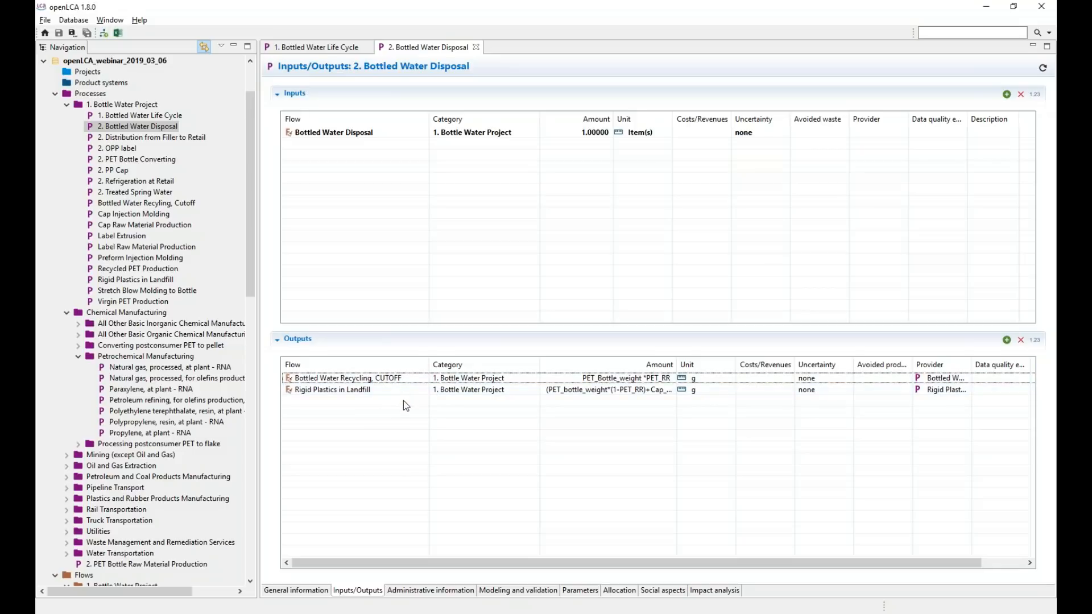
drag(676, 364, 721, 364)
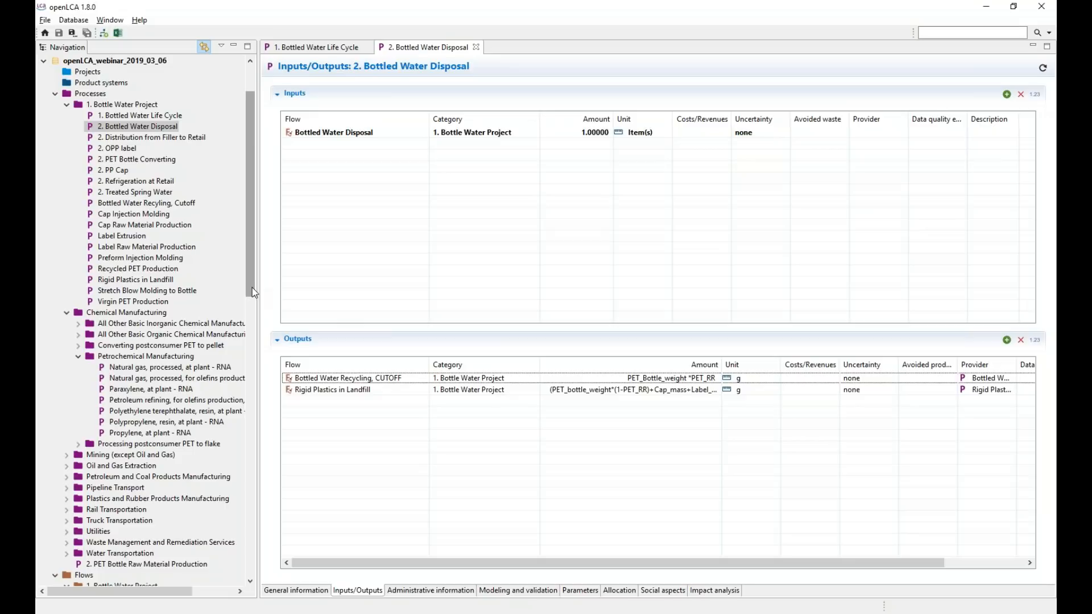
Start a new process named Plastic Resin Incineration in the 1. Bottle Water Project process category
drag(252, 290, 251, 321)
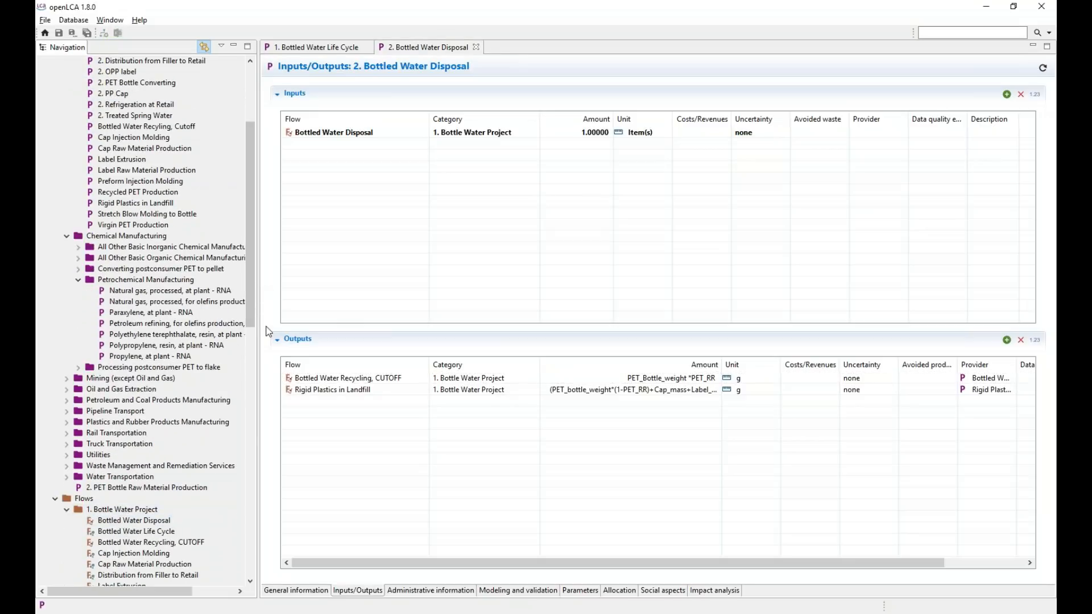
drag(253, 322, 251, 284)
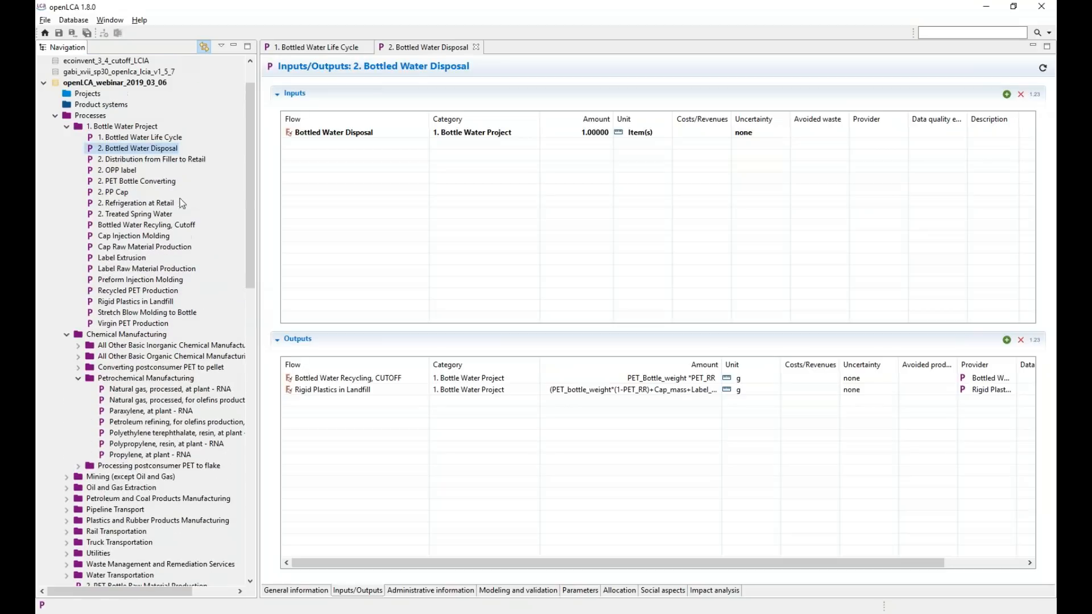
click(126, 128)
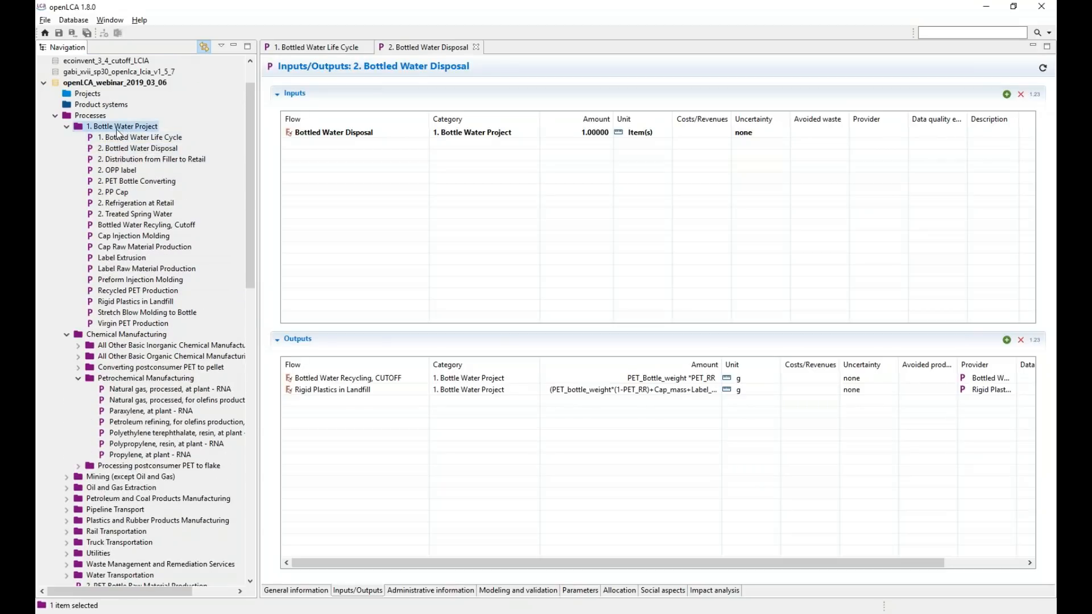
right_click(117, 130)
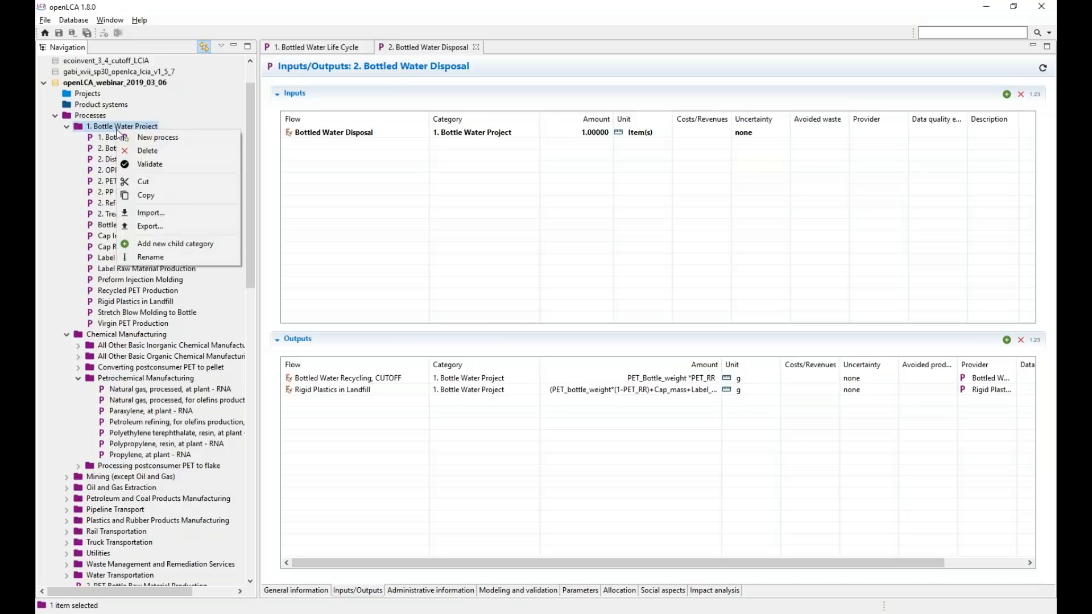
click(191, 142)
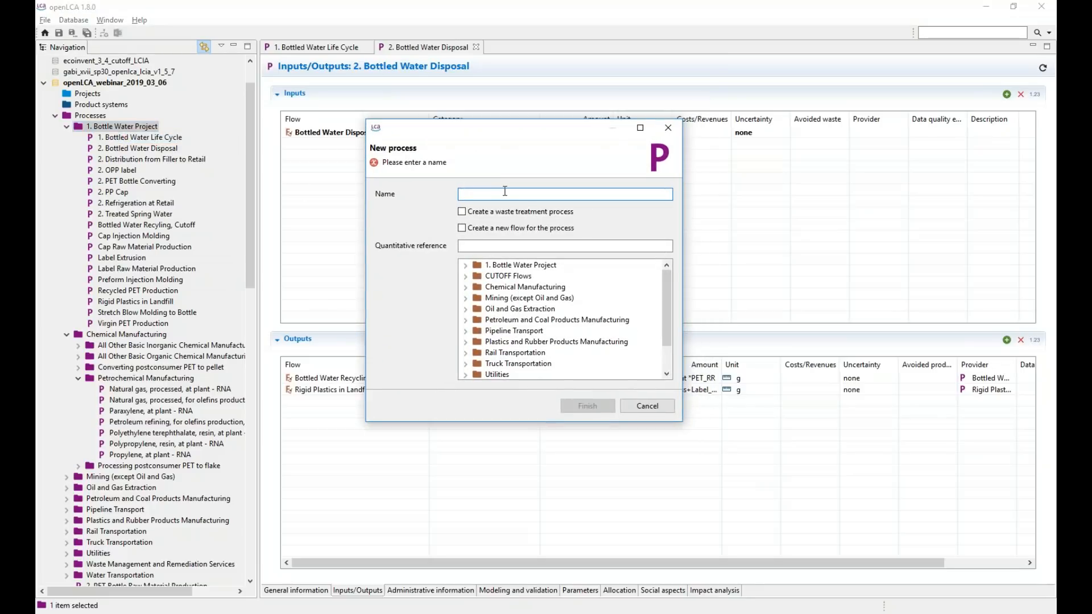
text(Plastic Resin Incineration)
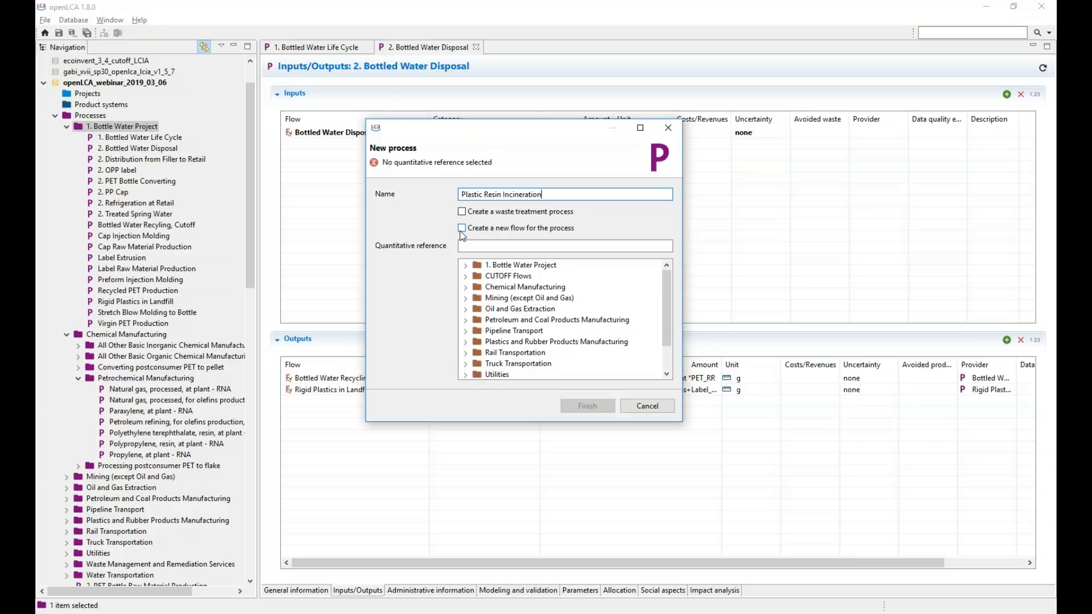
Make it a waste treatment process with a new quantitative reference flow named Plastic Resin Incineration
drag(509, 128, 622, 160)
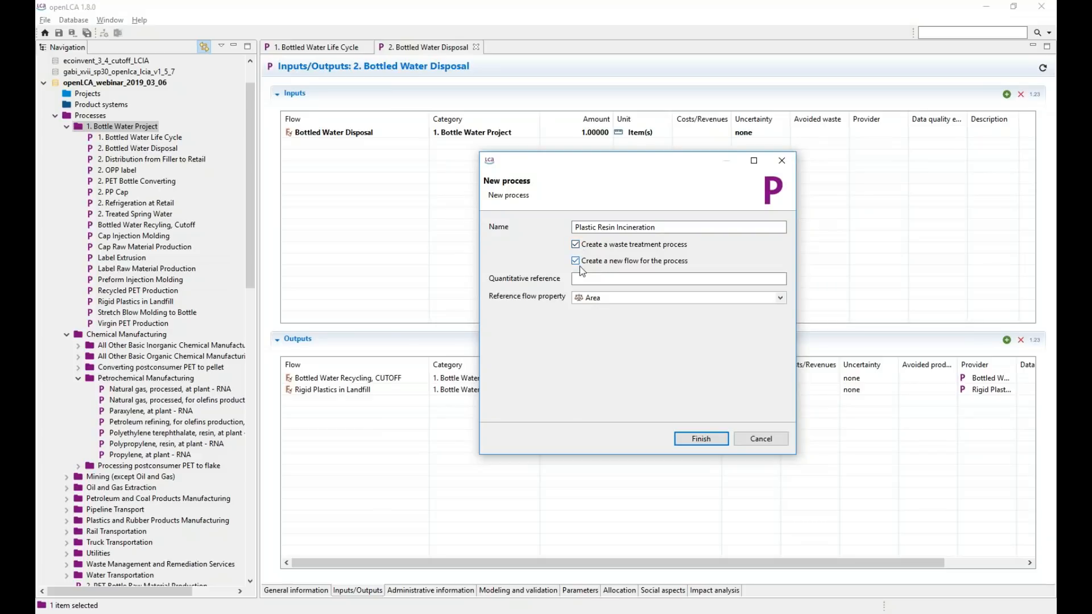
click(711, 281)
text(Plastic Resin)
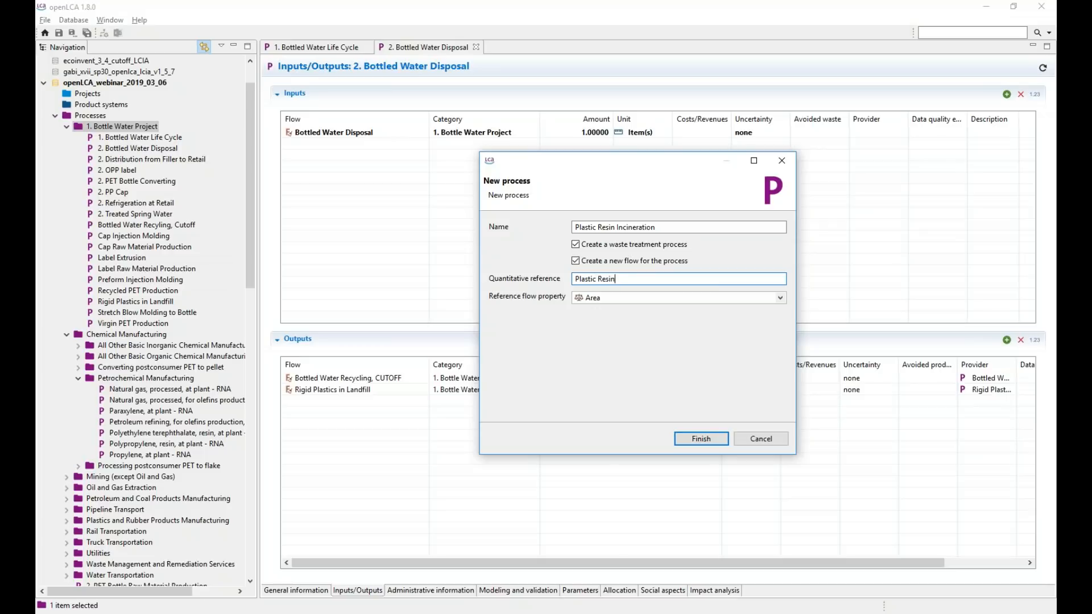
text( Incerination)
drag(673, 164, 533, 113)
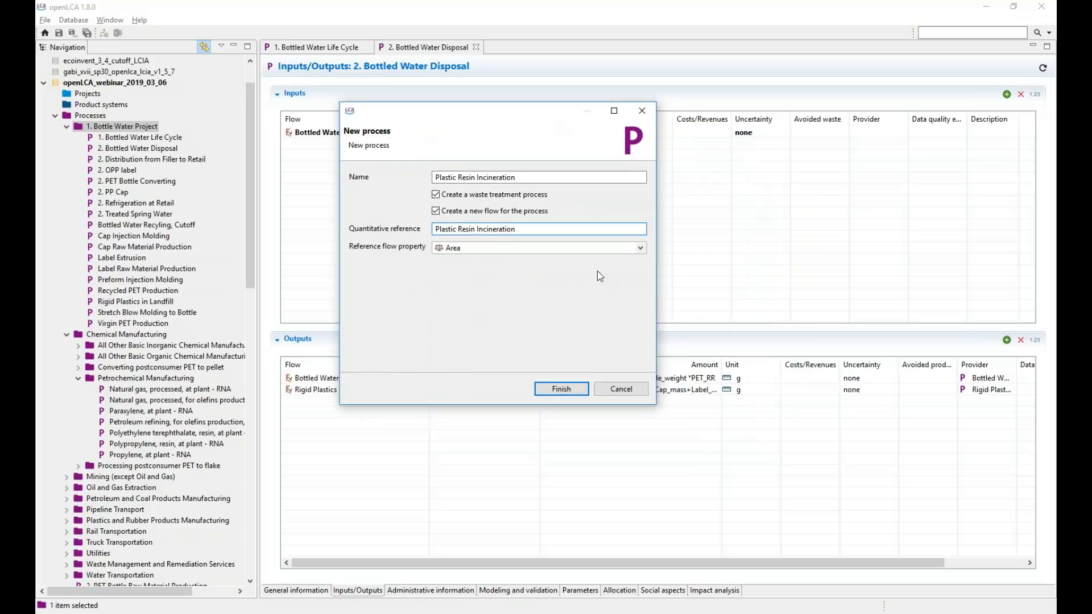
Set the reference flow property to Mass and finish creating the process
click(640, 248)
click(641, 330)
click(640, 331)
click(640, 331)
click(640, 331)
click(640, 330)
click(640, 330)
click(640, 331)
click(640, 330)
click(641, 330)
click(524, 316)
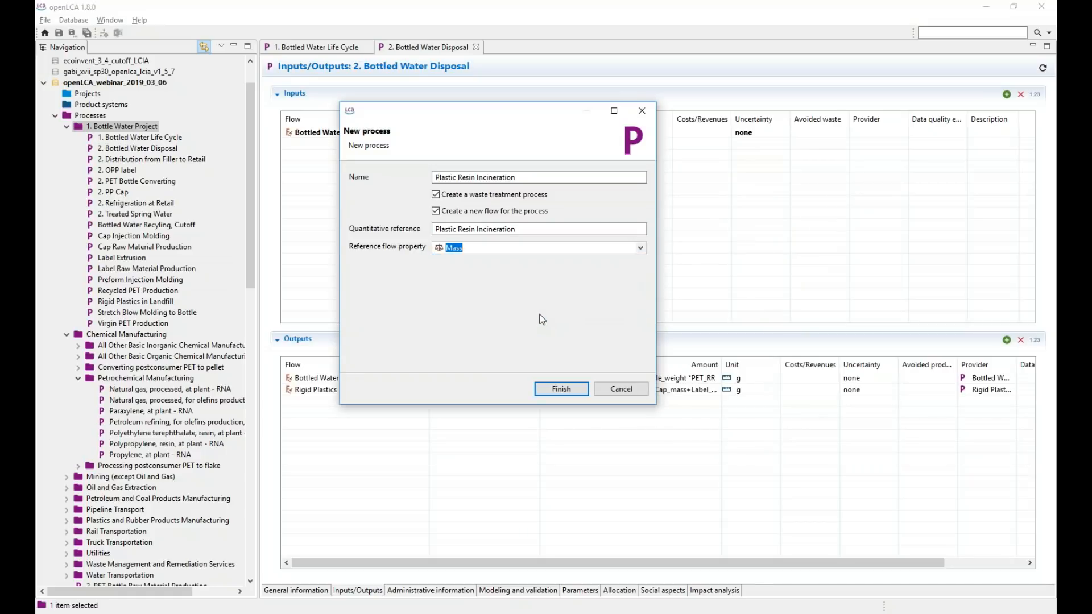
click(563, 388)
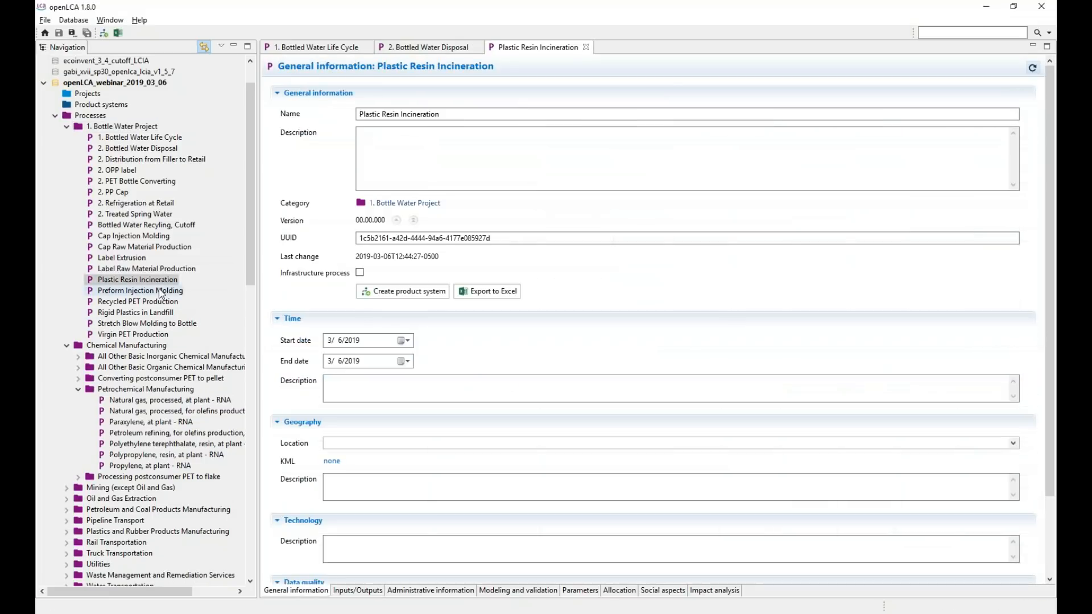
Close the Plastic Resin Incineration process and move its new flow into the 1. Bottle Water Project flow category
drag(251, 279, 265, 445)
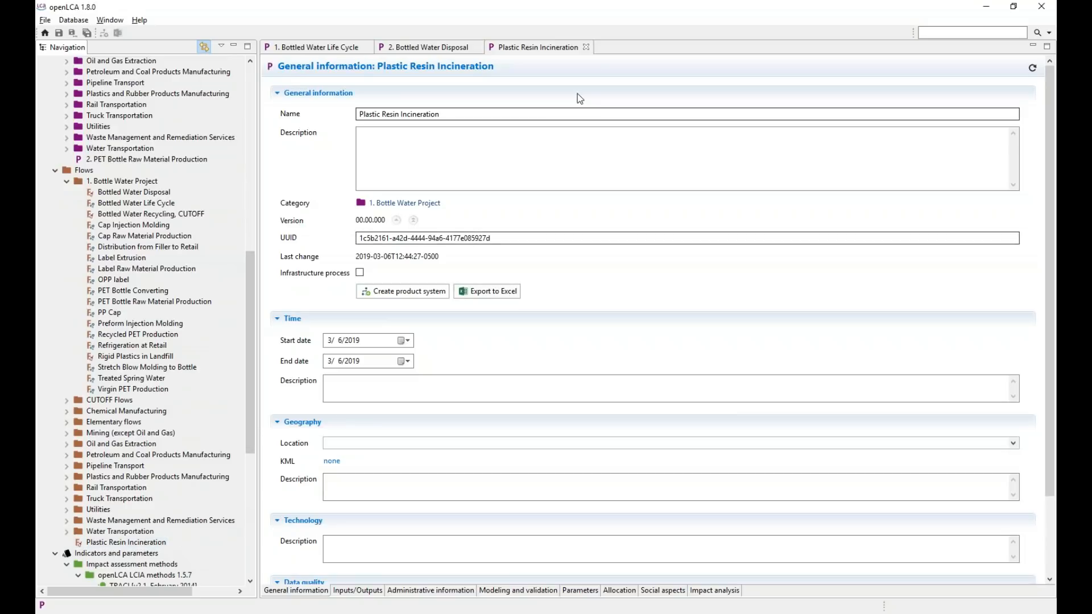
click(590, 49)
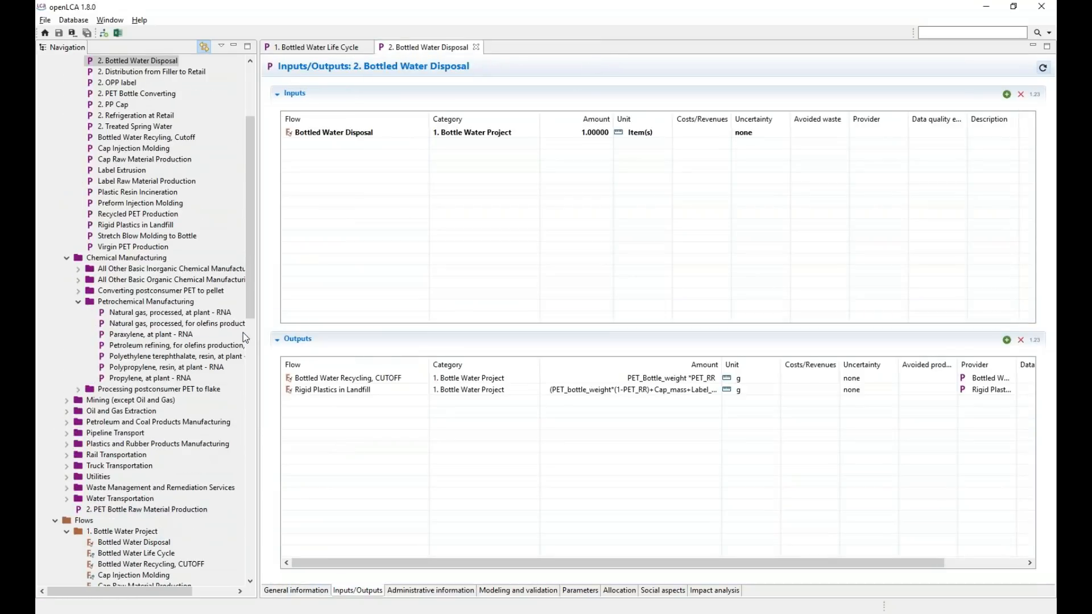
drag(252, 316, 252, 467)
drag(130, 499, 128, 138)
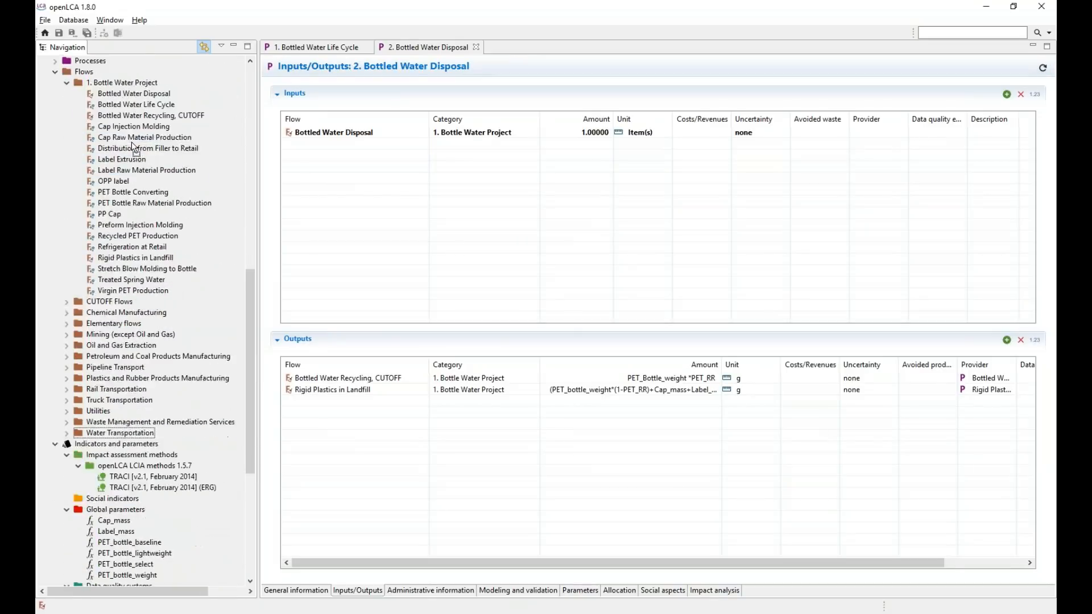
Reopen the Plastic Resin Incineration process and display its inputs and outputs
mouse_move(253, 266)
mouse_down()
mouse_move(248, 391)
mouse_move(248, 284)
mouse_up()
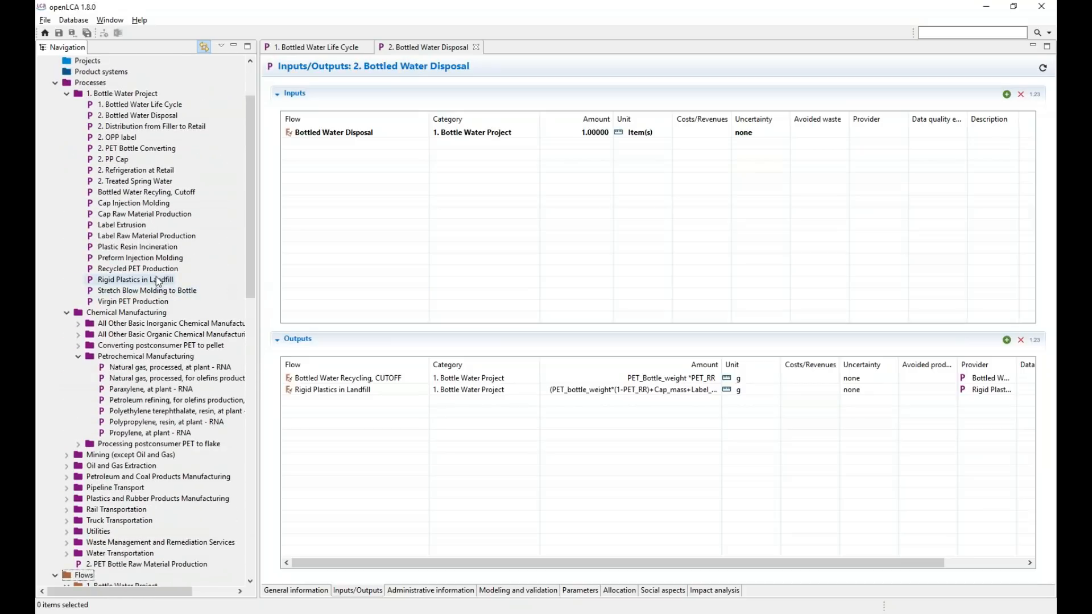
click(148, 248)
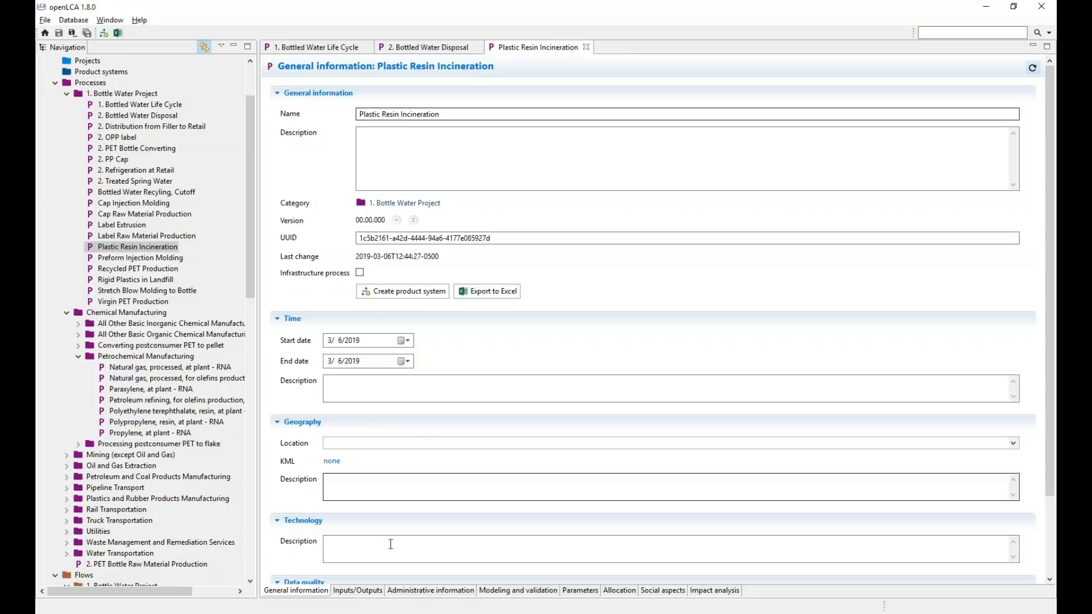
click(359, 592)
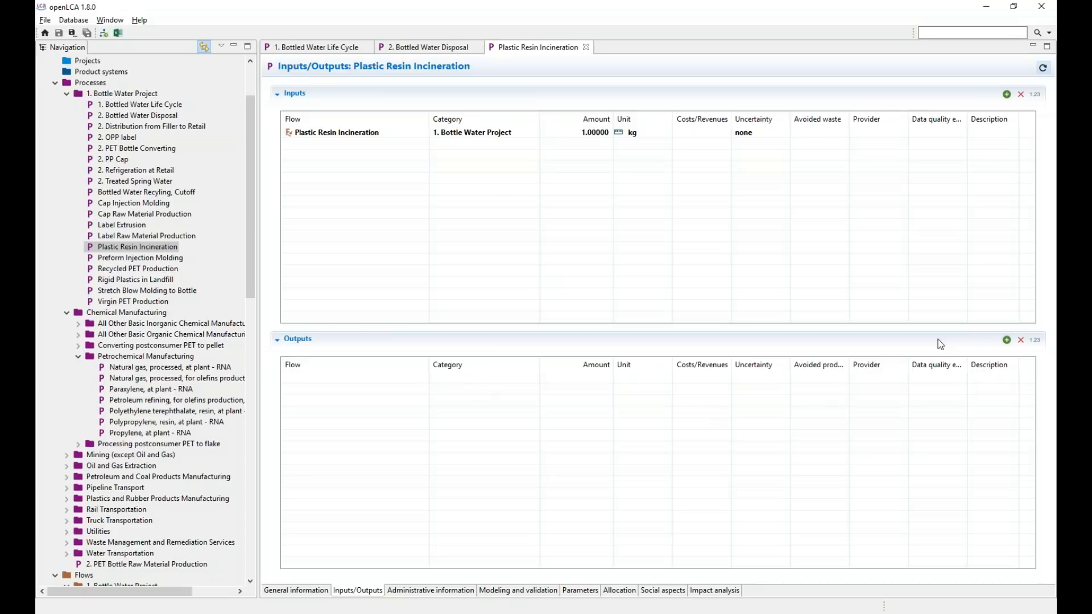
Add the elementary flow Carbon dioxide, fossil from Emission to air/unspecified to the outputs of Plastic Resin Incineration
click(1003, 344)
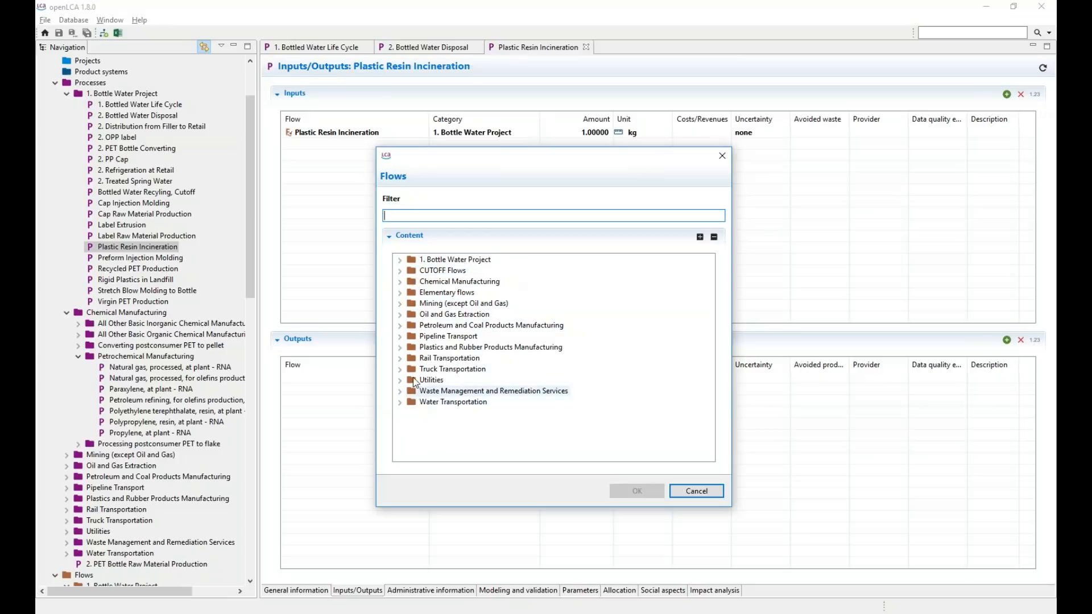
text(ca)
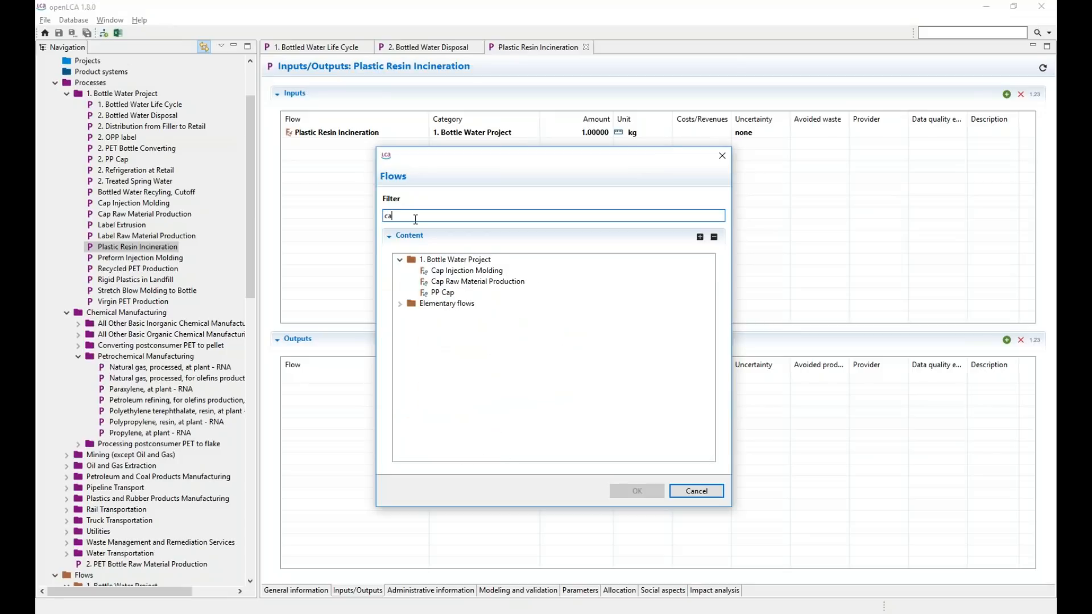
text(rbon dioxide,)
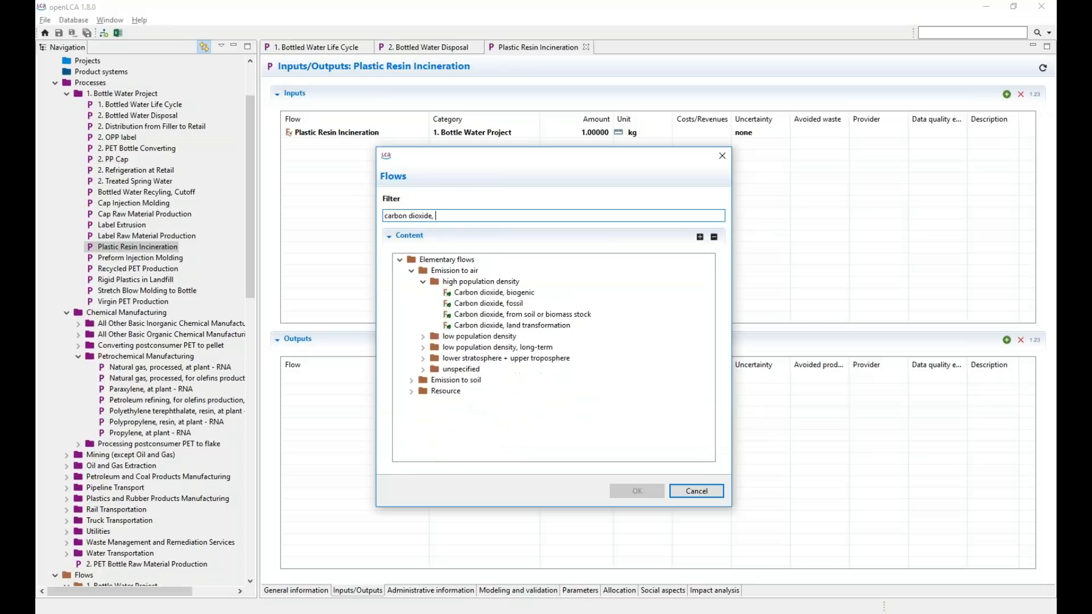
text( fossil)
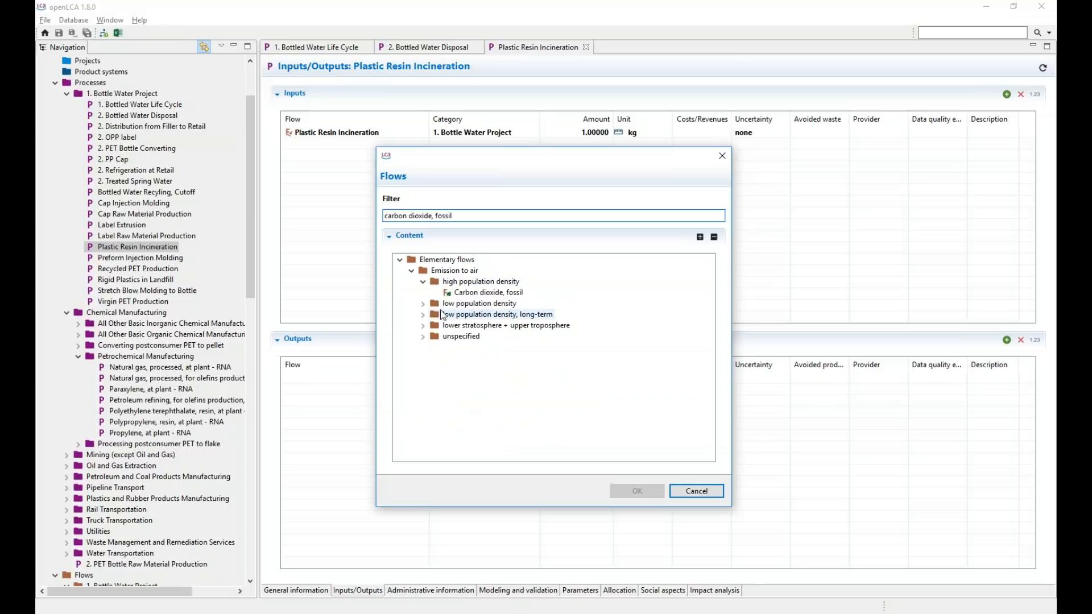
click(423, 337)
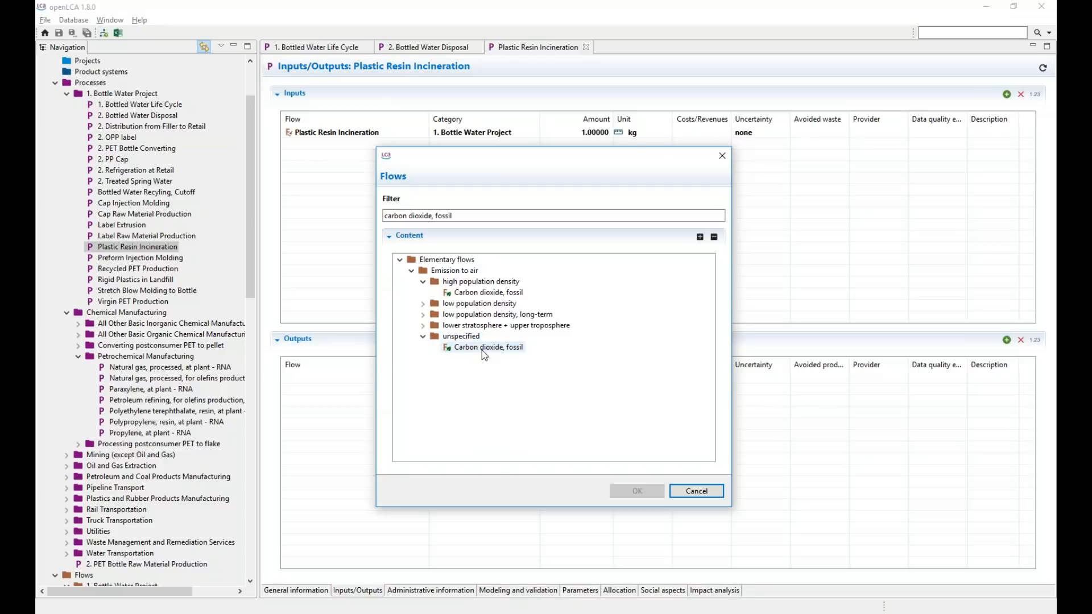
click(482, 350)
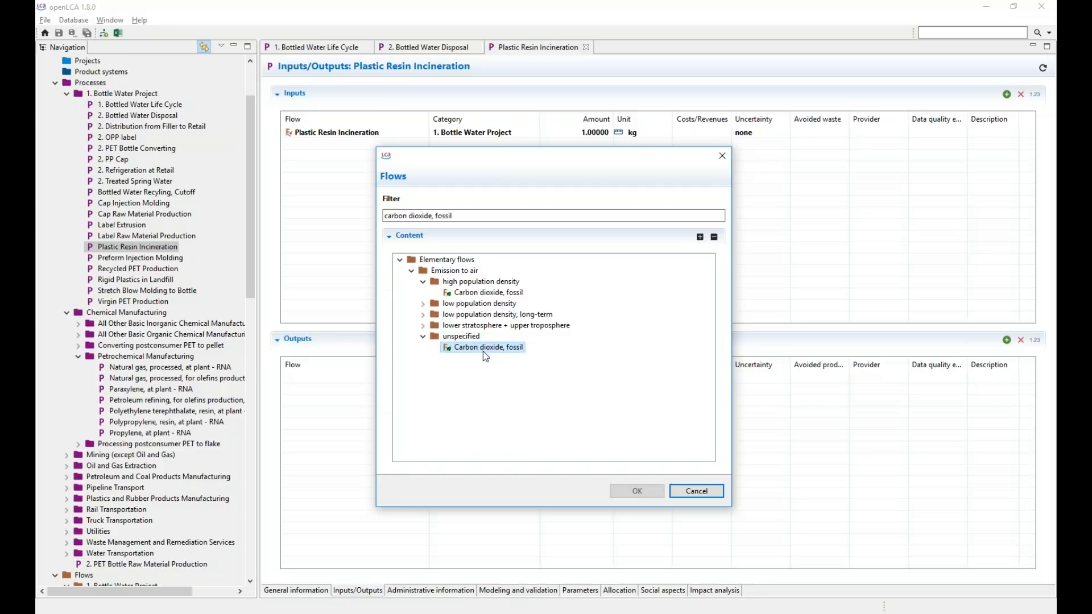
click(638, 490)
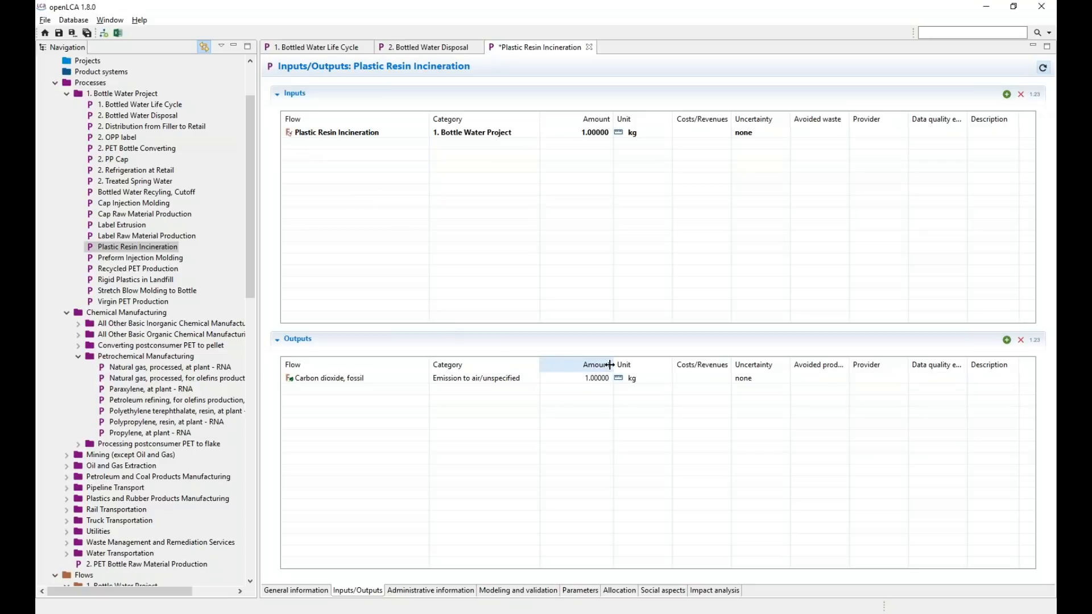
Narrow the Flow and Category columns of the outputs table and set the Carbon dioxide, fossil amount to 2.2 kg
drag(538, 364, 532, 364)
drag(429, 364, 394, 364)
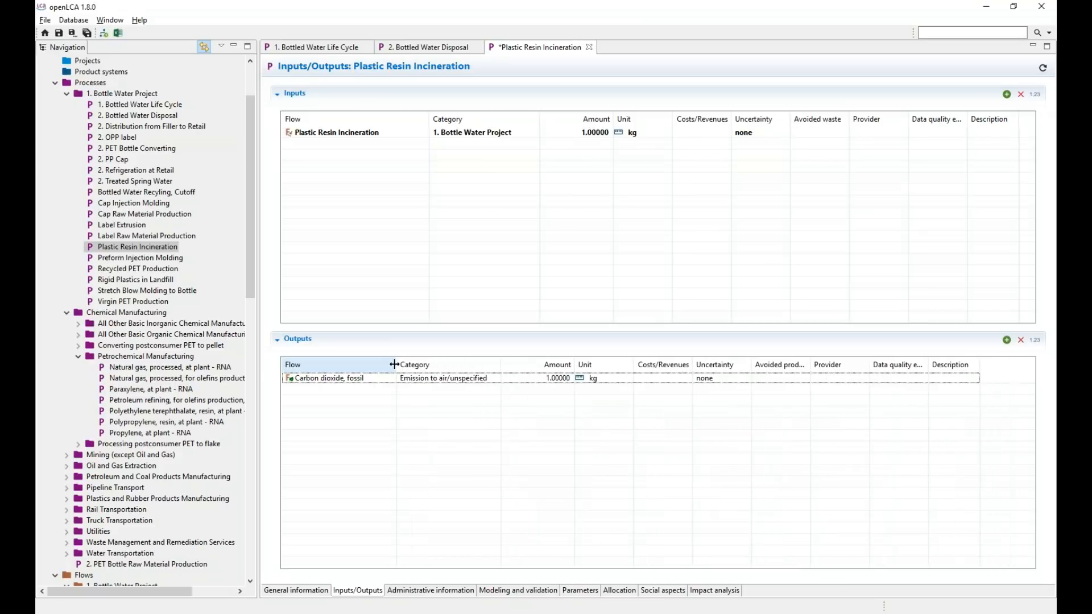
click(546, 378)
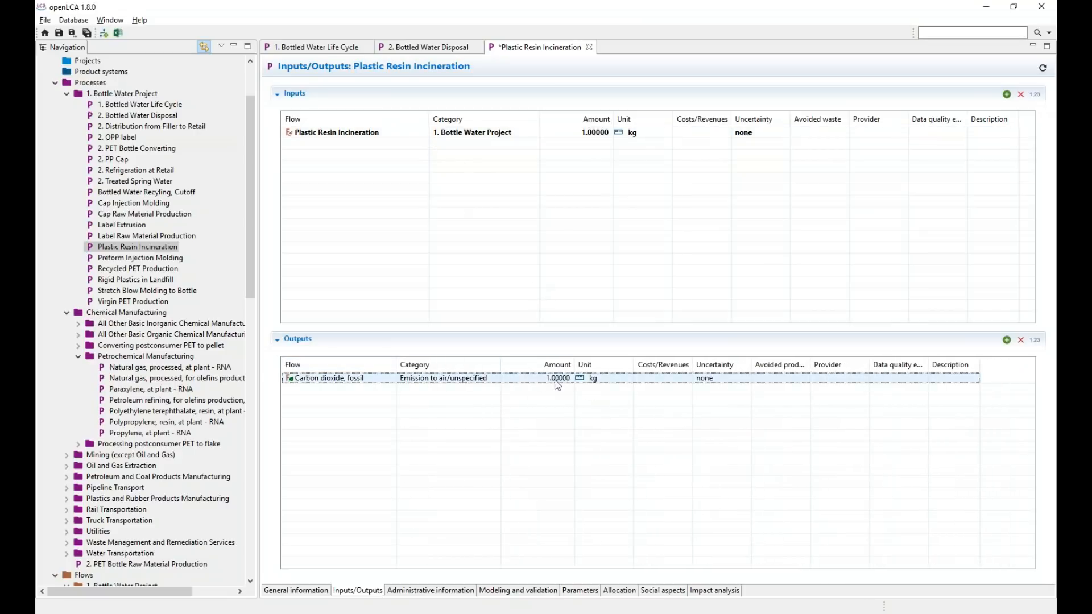
text(2.2)
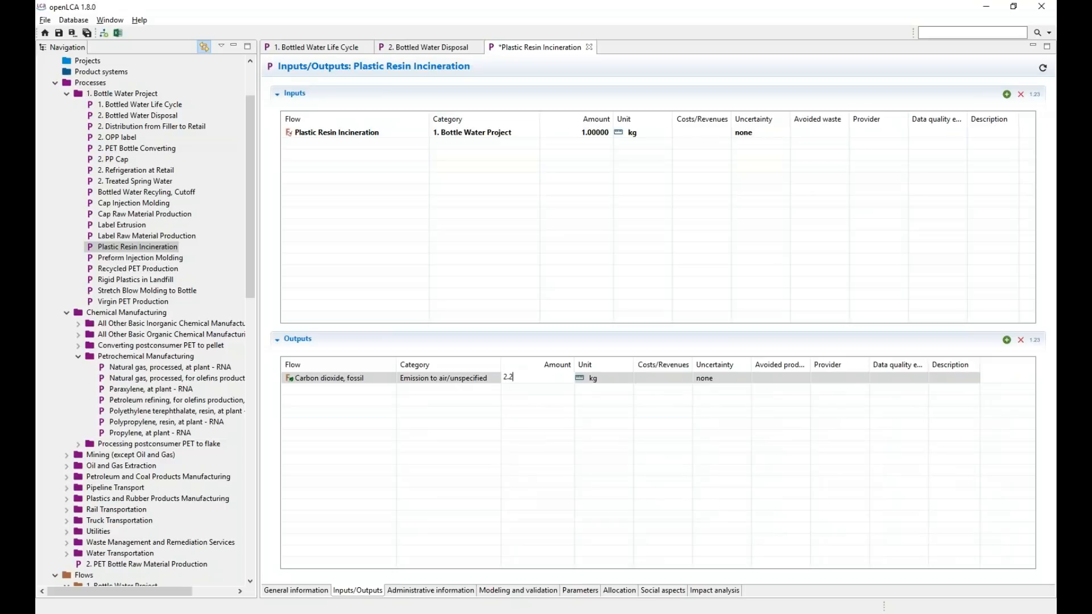
key(Return)
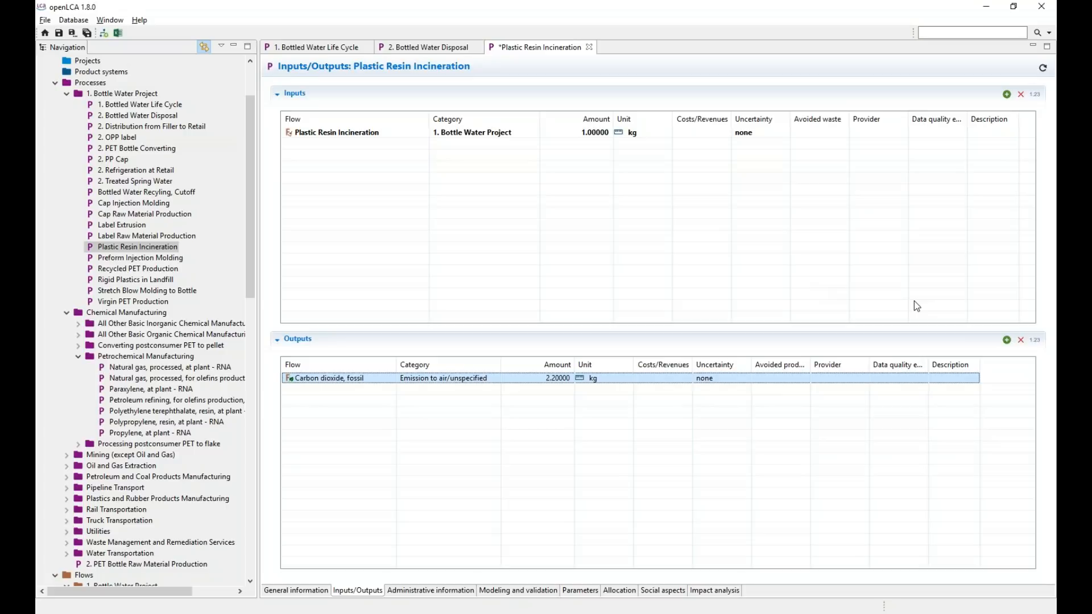
Start adding another output by filtering the flows for electricity and expanding the Fossil Fuel Electric Power Generation category
click(1006, 340)
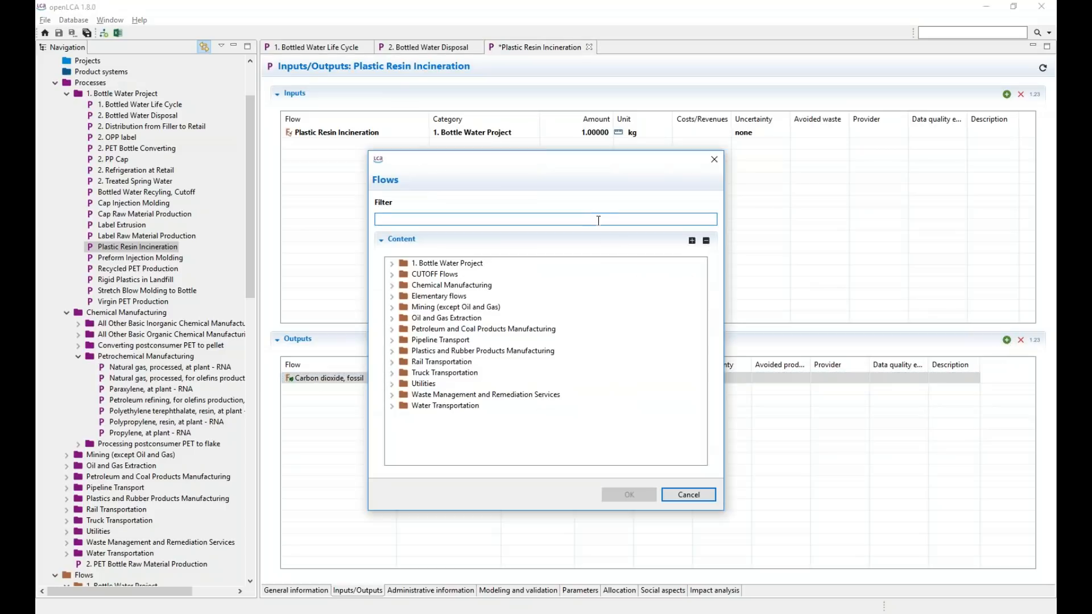
text(e)
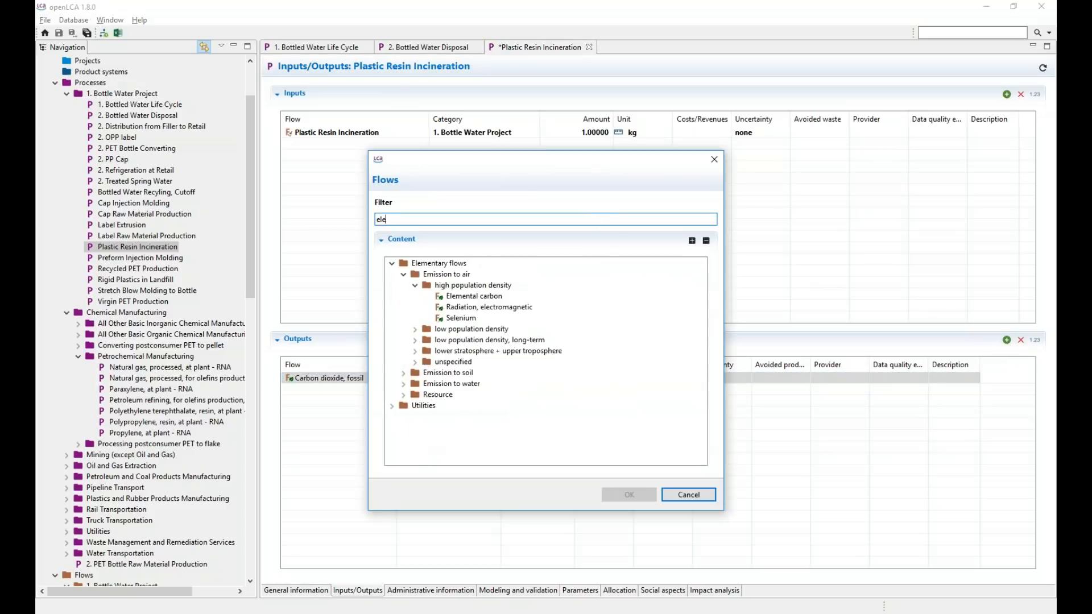
text(ctricity)
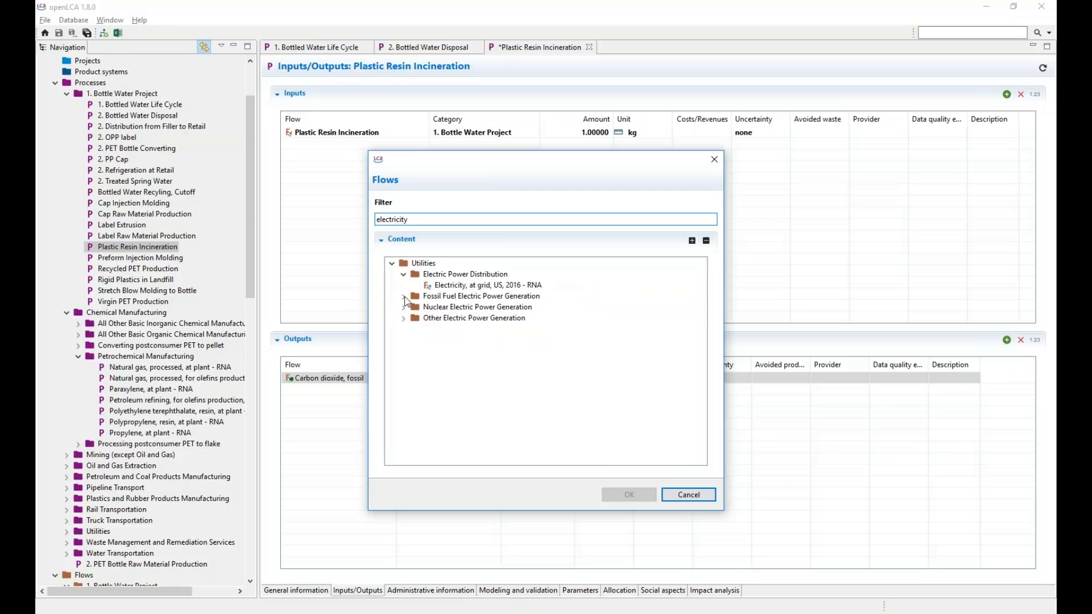
double_click(435, 298)
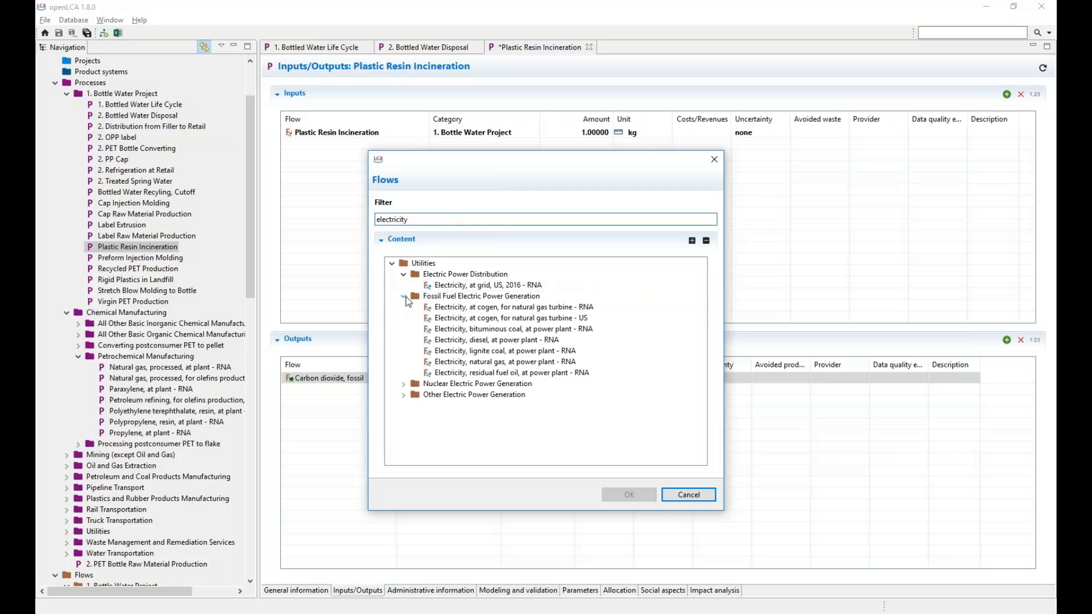
Add the flow "Electricity, at grid, US, 2016 - RNA" to the outputs of Plastic Resin Incineration
double_click(438, 298)
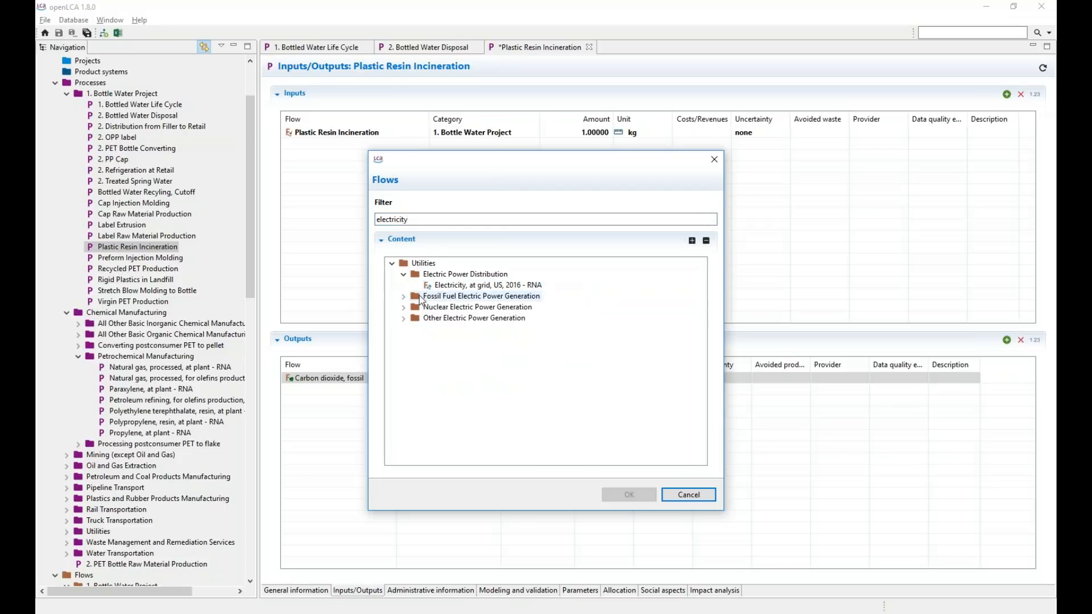
click(449, 286)
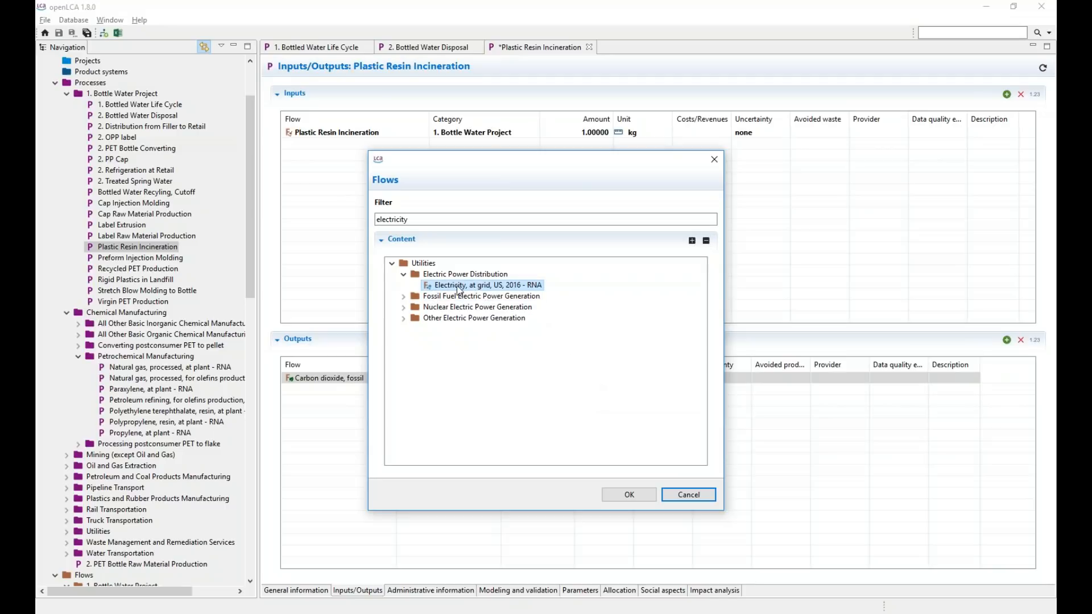
click(621, 497)
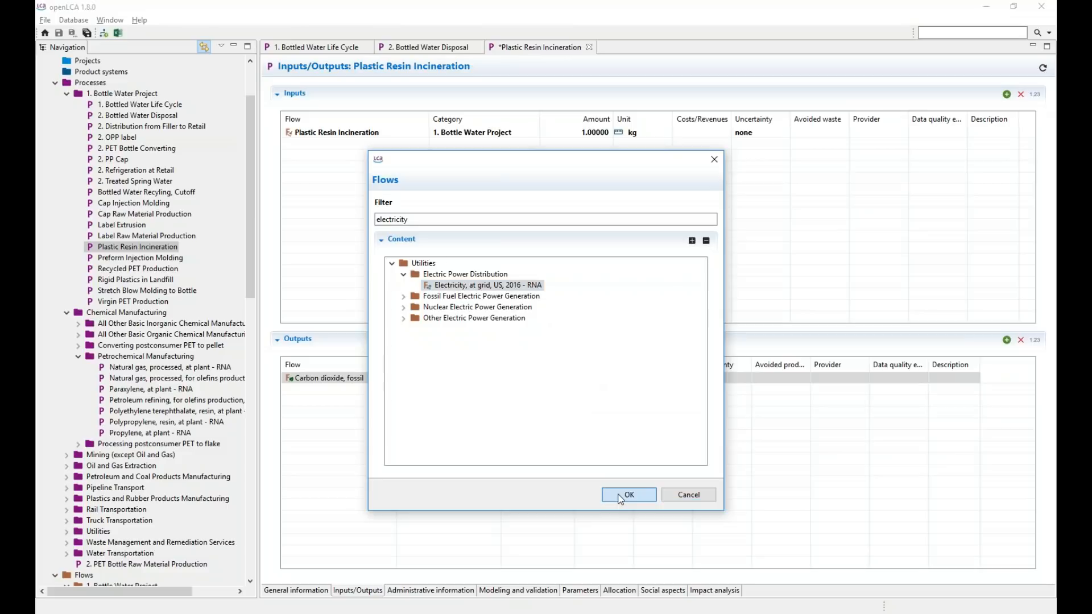
Set the electricity output's amount to 1.2 and its unit to kWh
drag(501, 364, 531, 364)
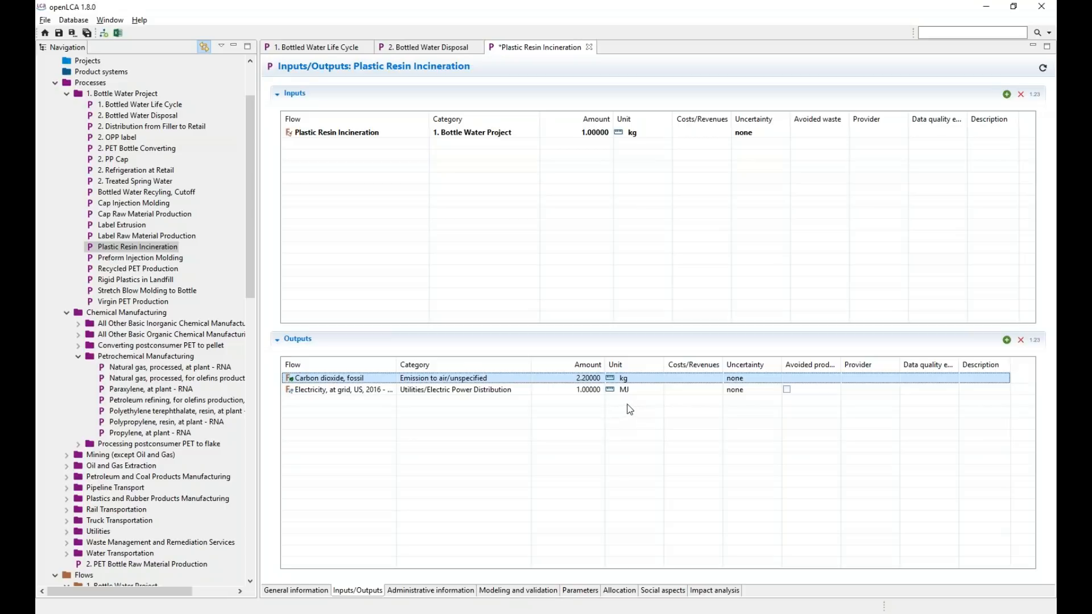
click(598, 391)
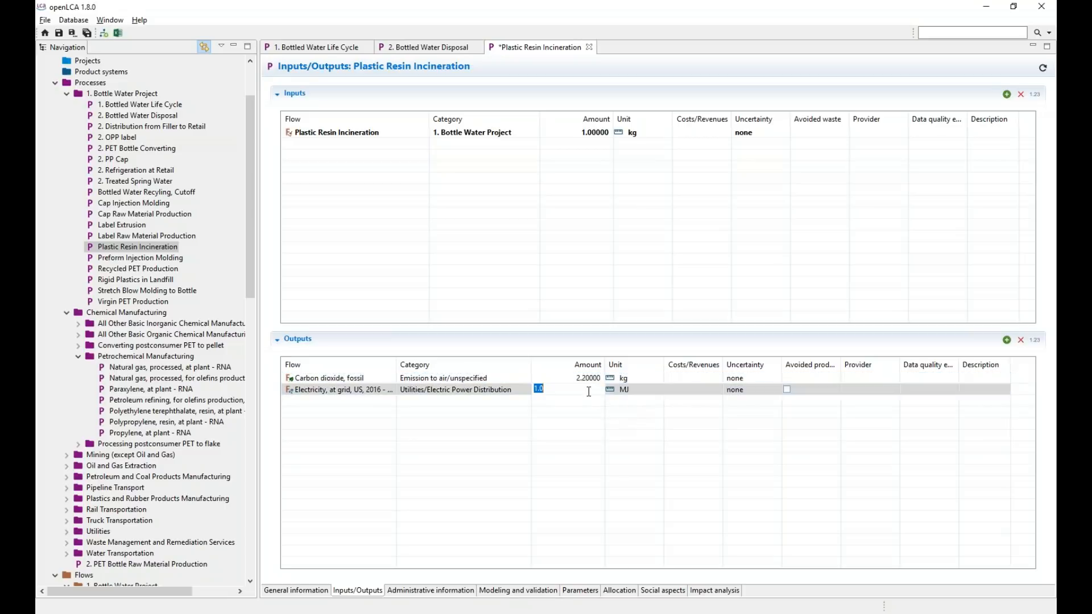
text(1.2)
click(647, 395)
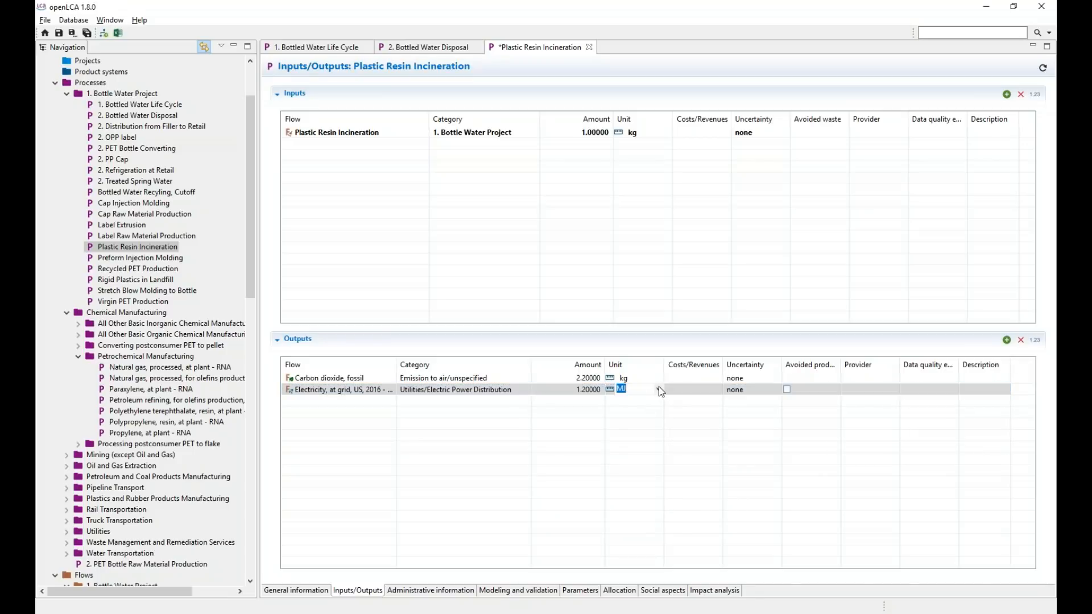
click(658, 390)
click(633, 452)
click(638, 432)
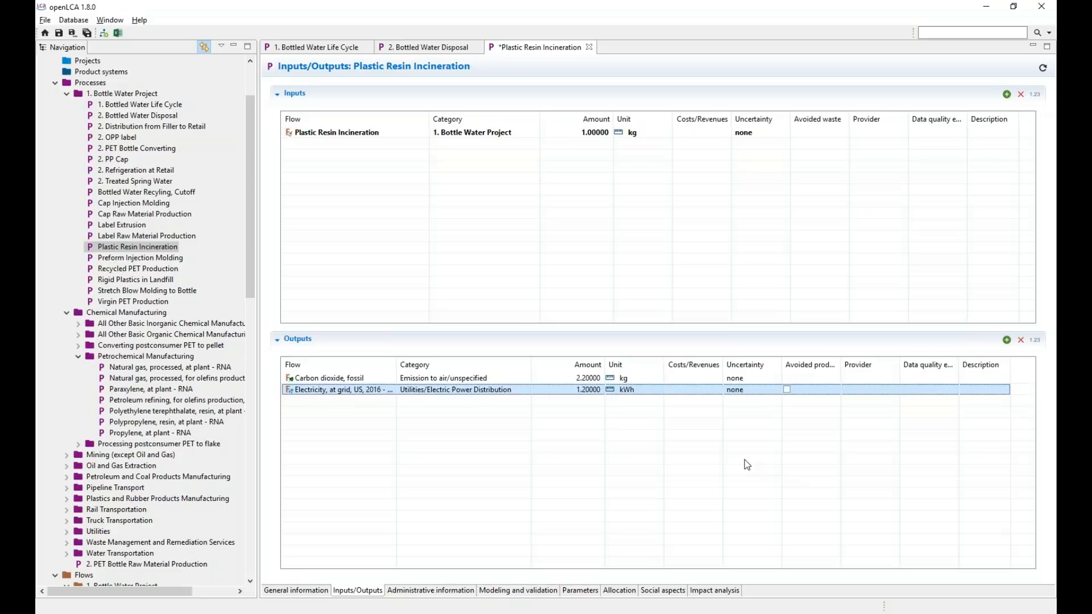
Mark the electricity output as an avoided product with provider "Electricity, at Grid, US, 2016 - RNA" and save the process
drag(723, 364, 661, 362)
drag(779, 362, 807, 364)
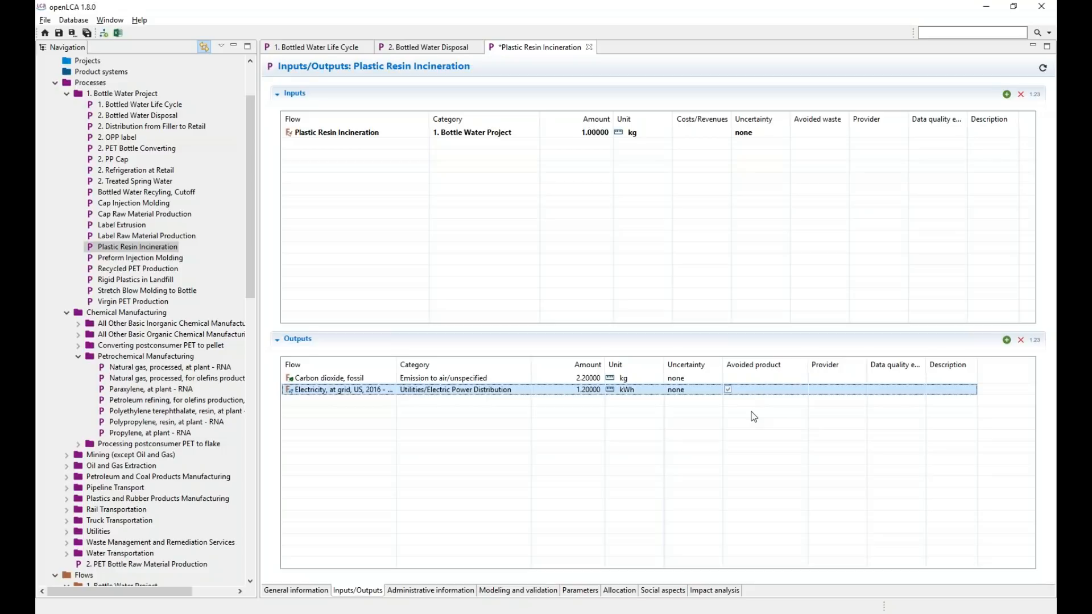
click(828, 390)
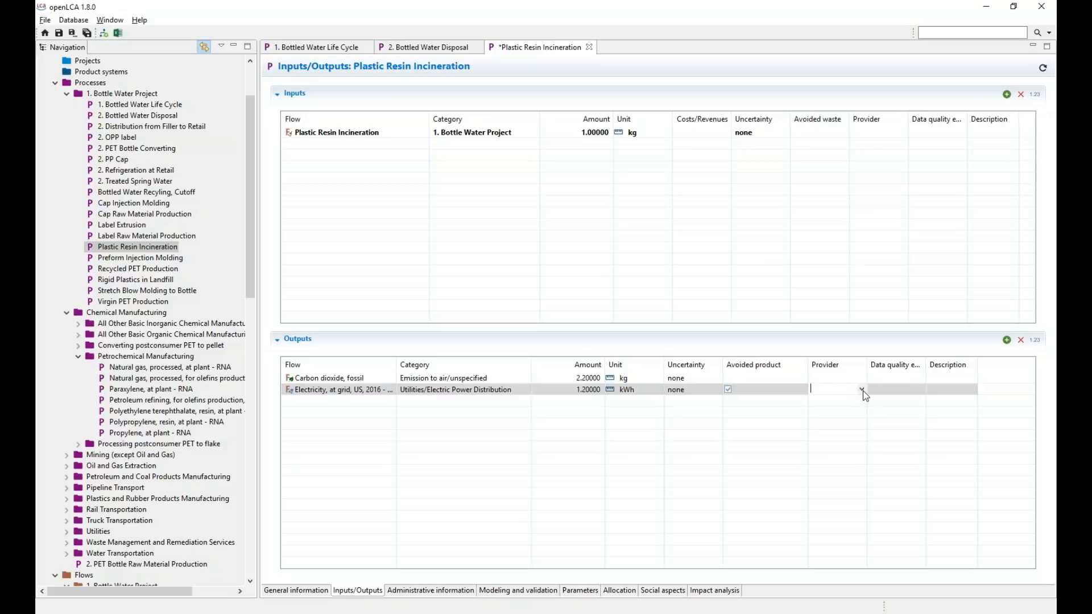
click(861, 390)
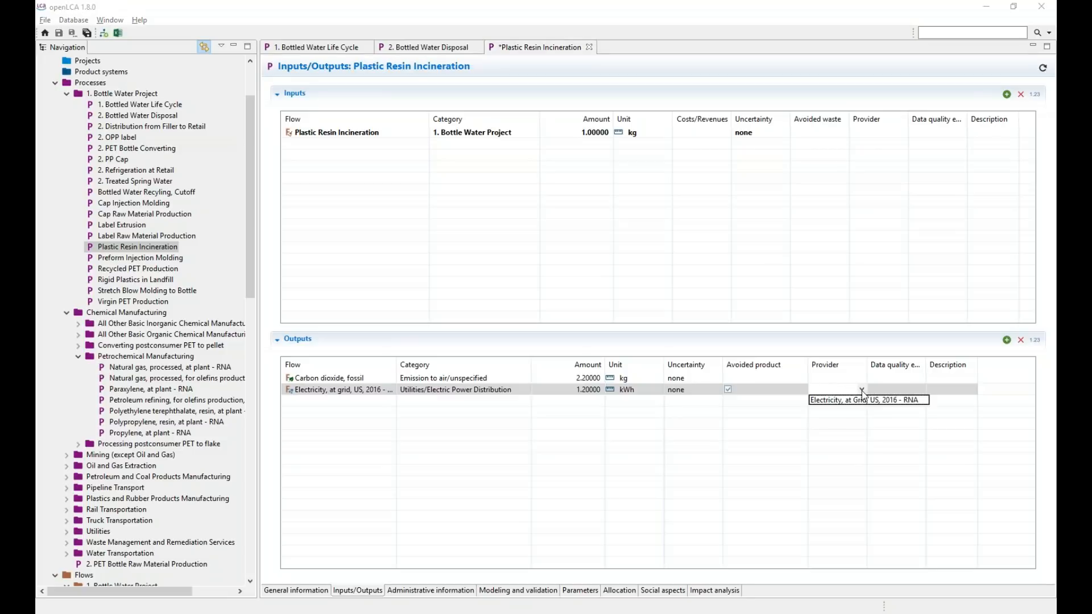
click(861, 398)
drag(867, 365, 926, 364)
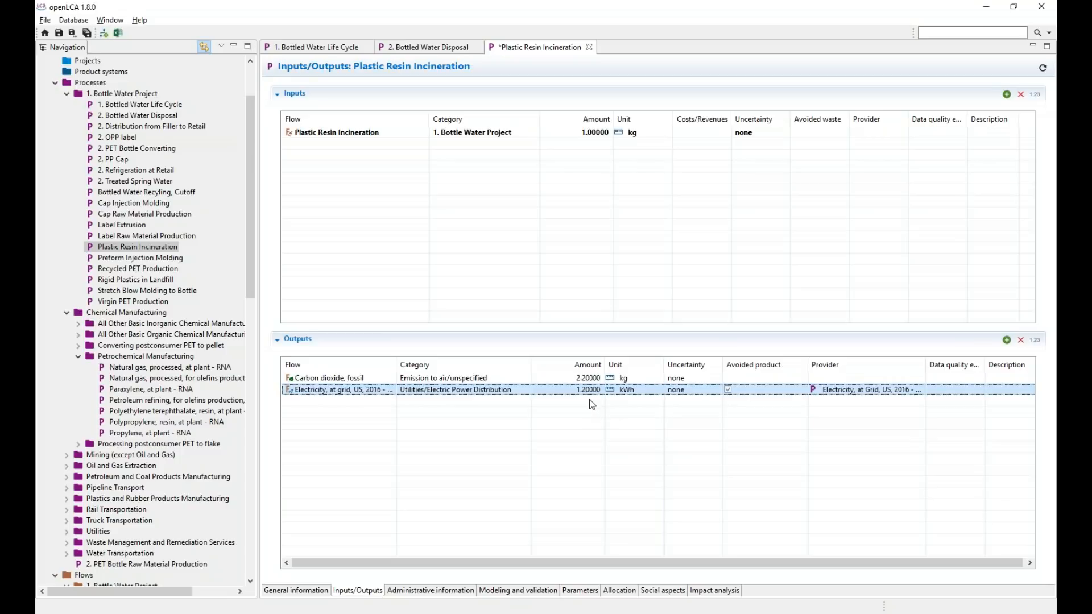
key(ctrl+s)
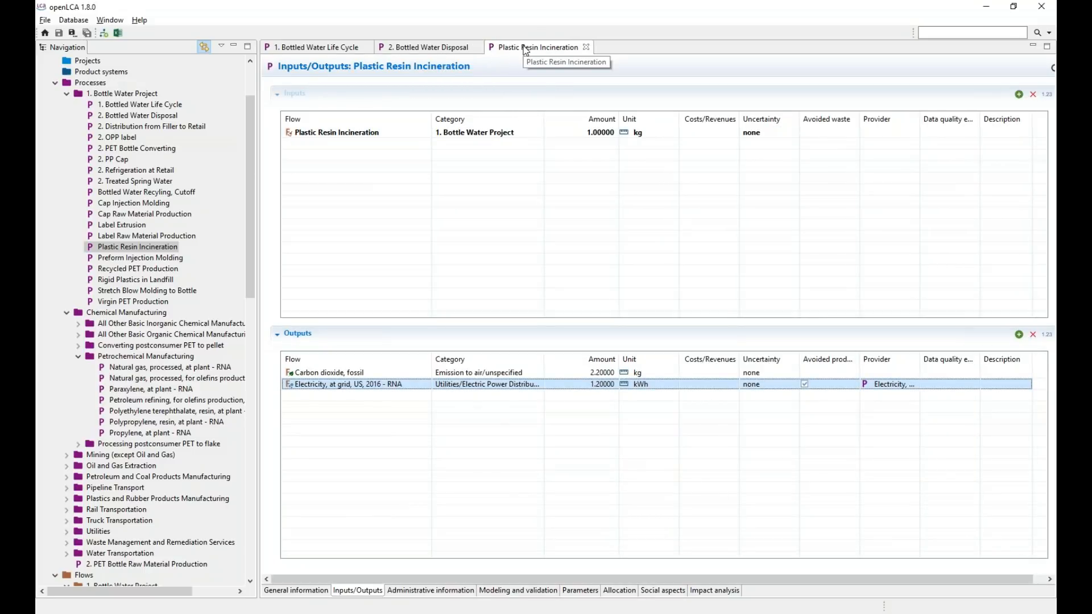
Review the input and dependent parameters of the 2. Bottled Water Disposal process, including the Landfill_Percent formula
click(425, 49)
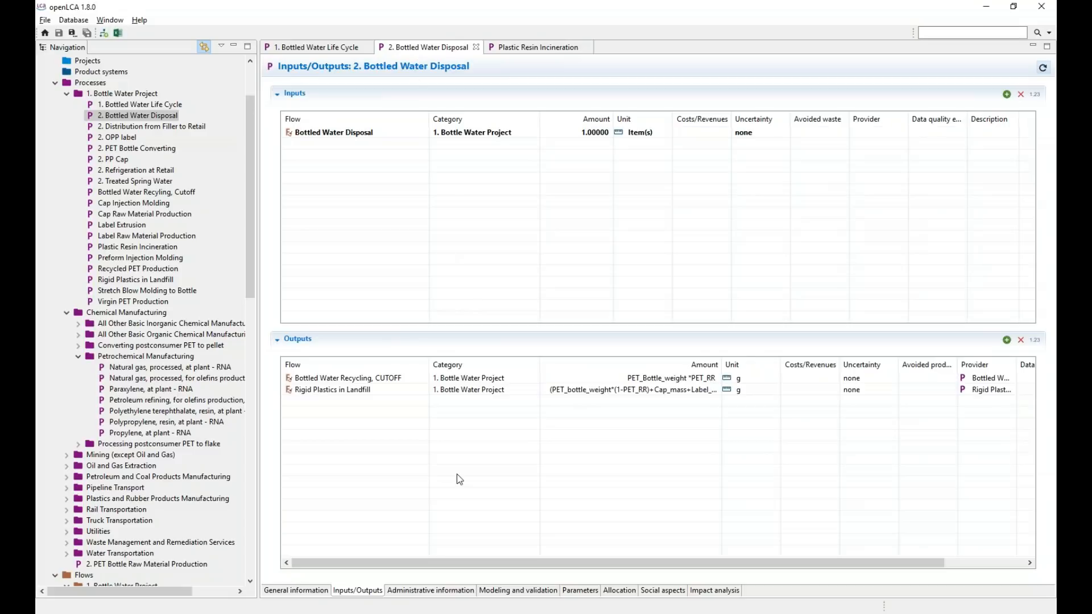
click(580, 591)
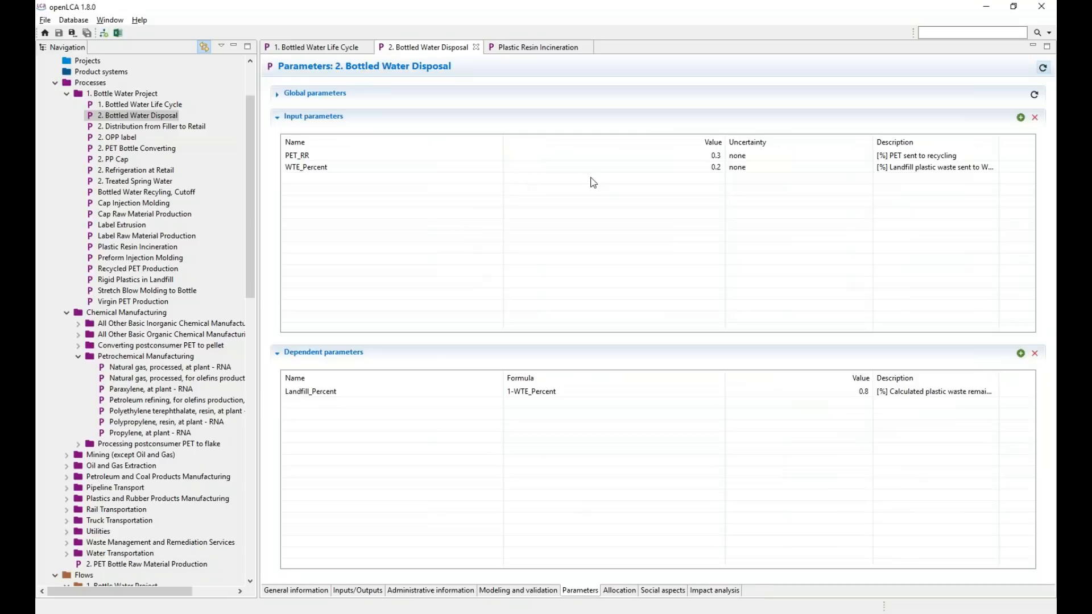
drag(502, 144, 438, 143)
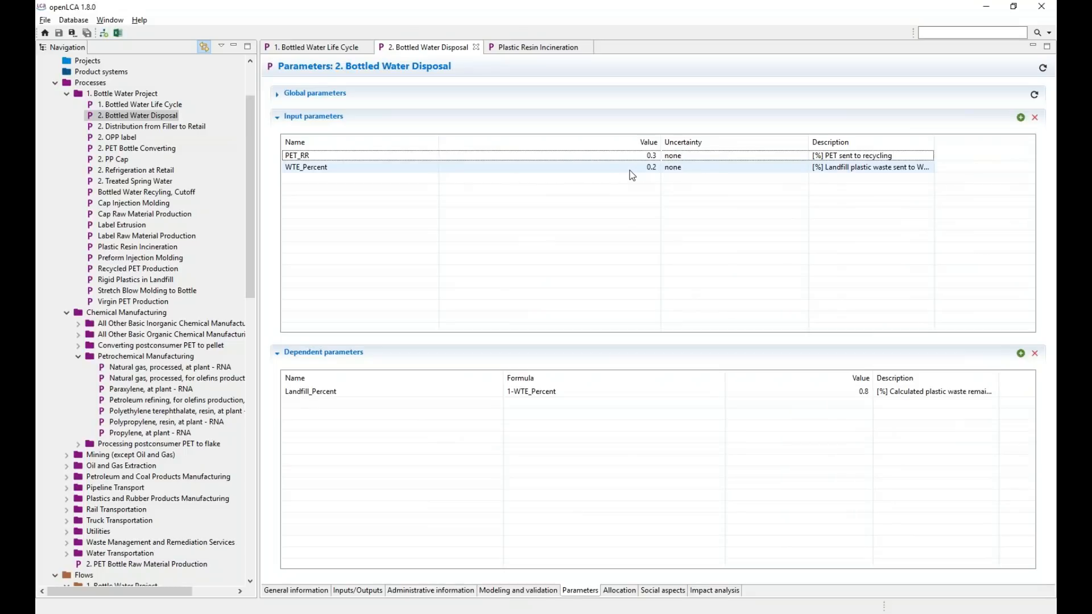
drag(725, 378, 632, 378)
click(659, 398)
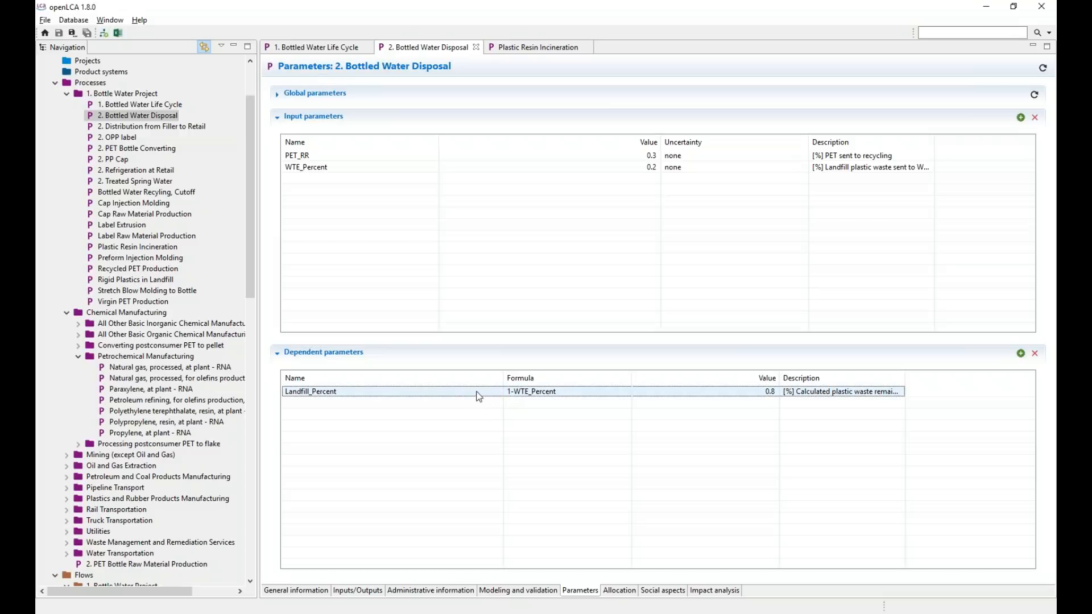
Add the Plastic Resin Incineration flow to the outputs of 2. Bottled Water Disposal
click(363, 592)
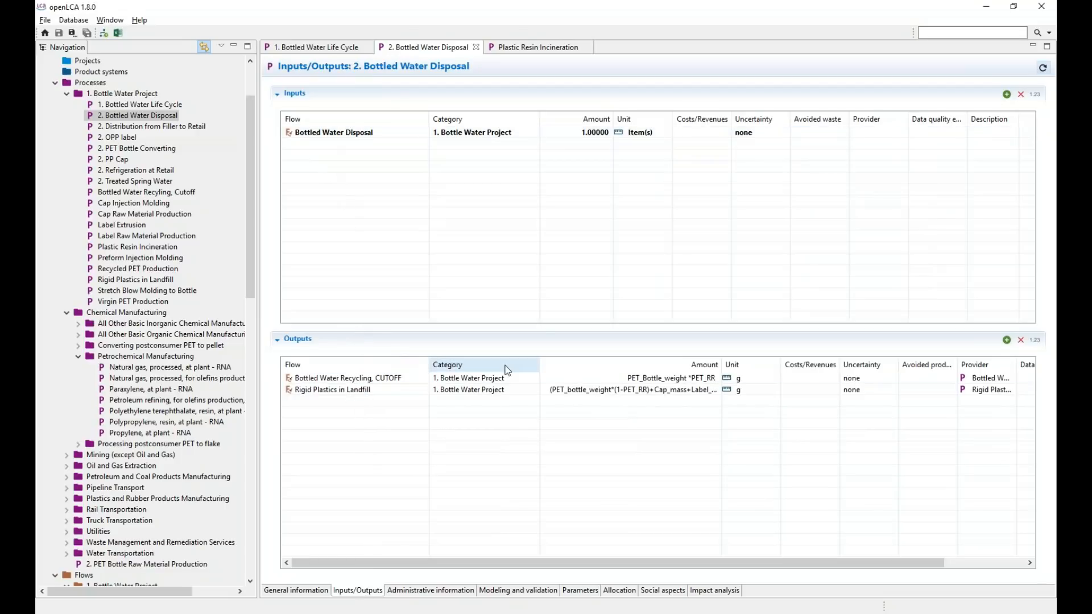
drag(535, 365, 527, 364)
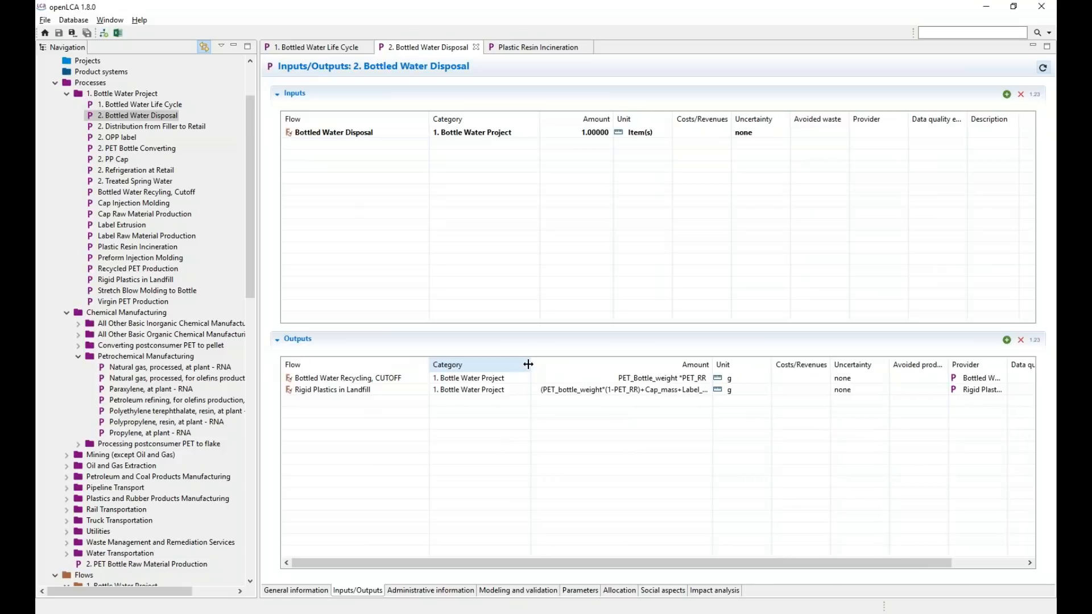
click(1006, 340)
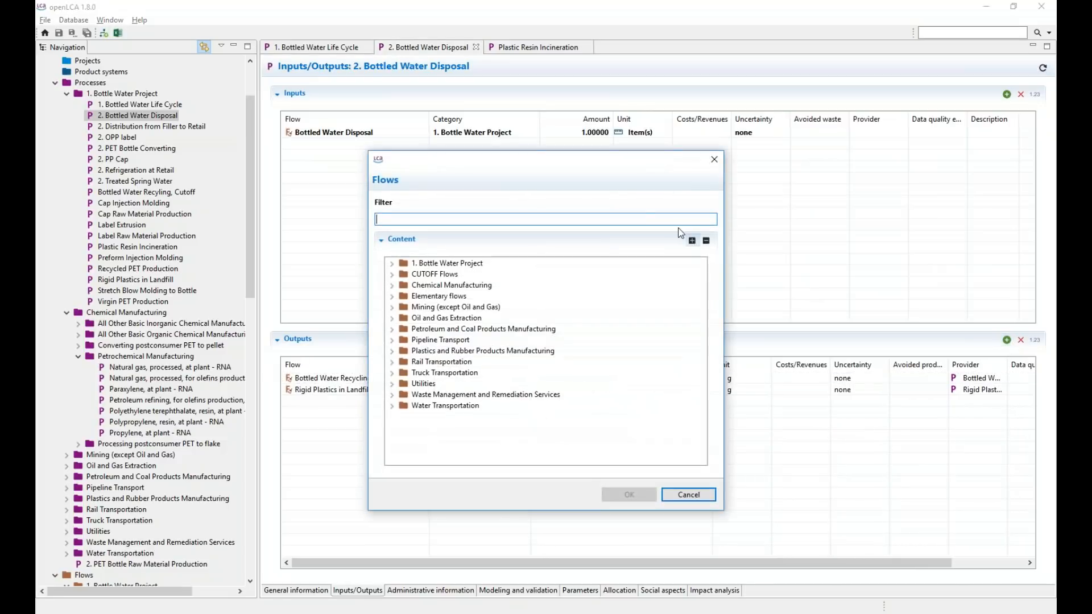
text(plas)
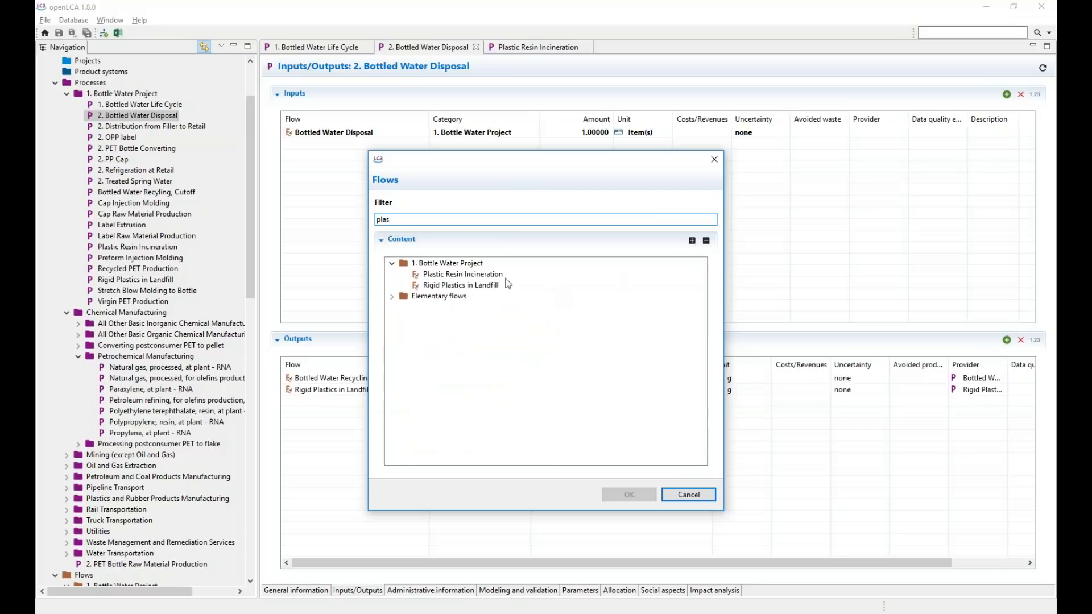
click(462, 274)
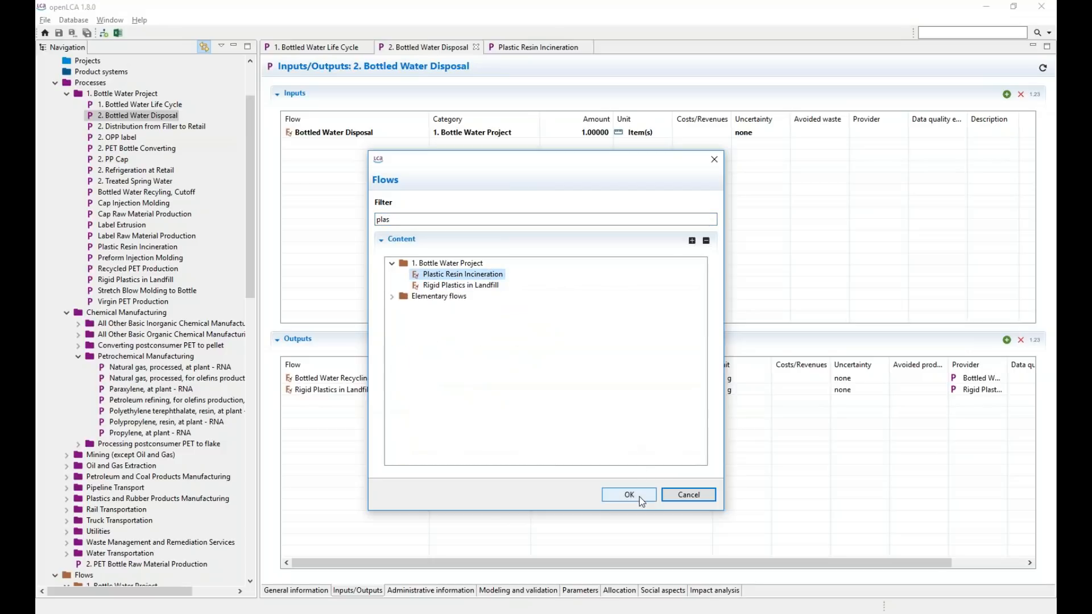
click(628, 494)
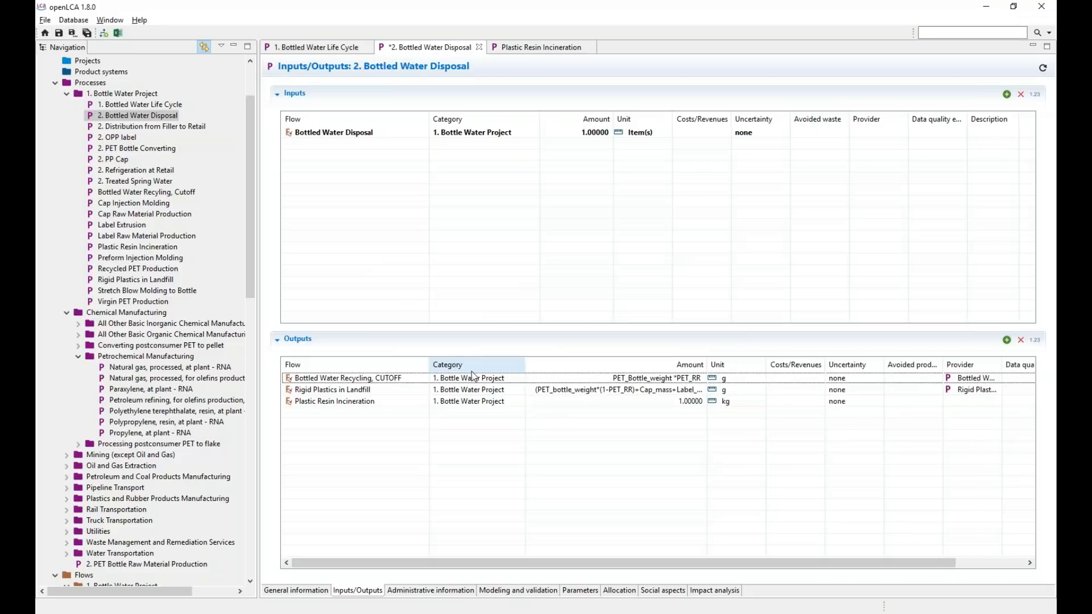
Enter the Plastic Resin Incineration output's amount as the formula (PET_bottle_weight*(1-PET_RR)+Cap_mass+Label_mass)*WTE_Percent
drag(429, 364, 398, 365)
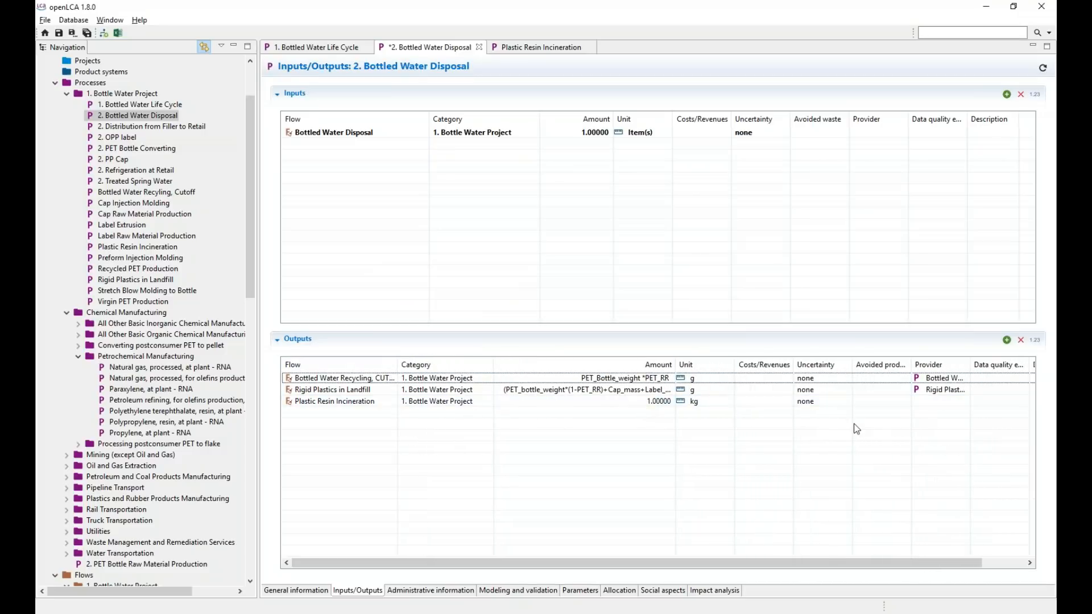
click(630, 404)
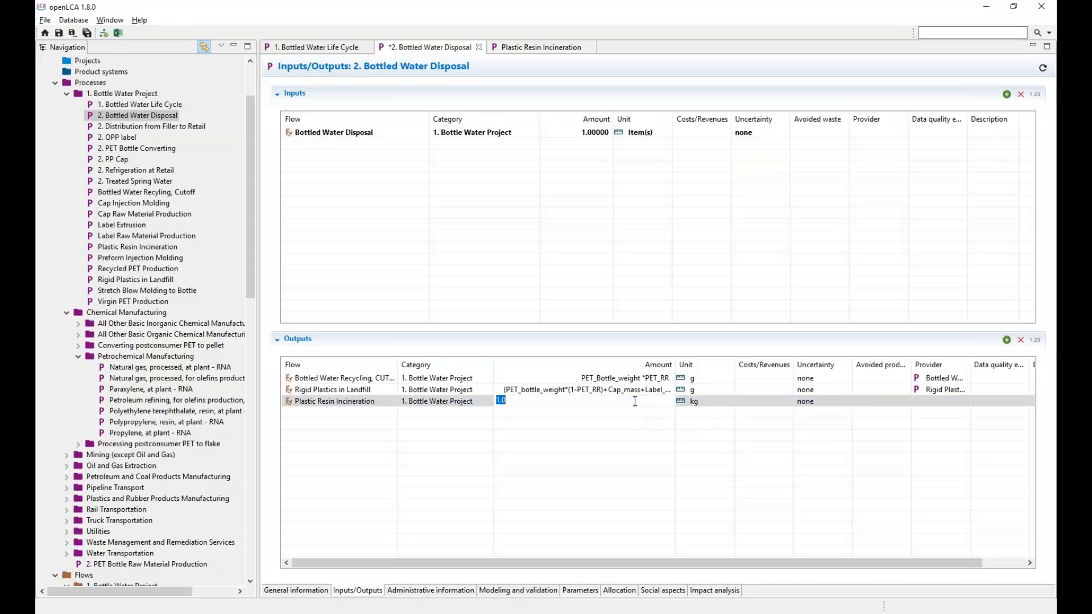
drag(675, 364, 746, 364)
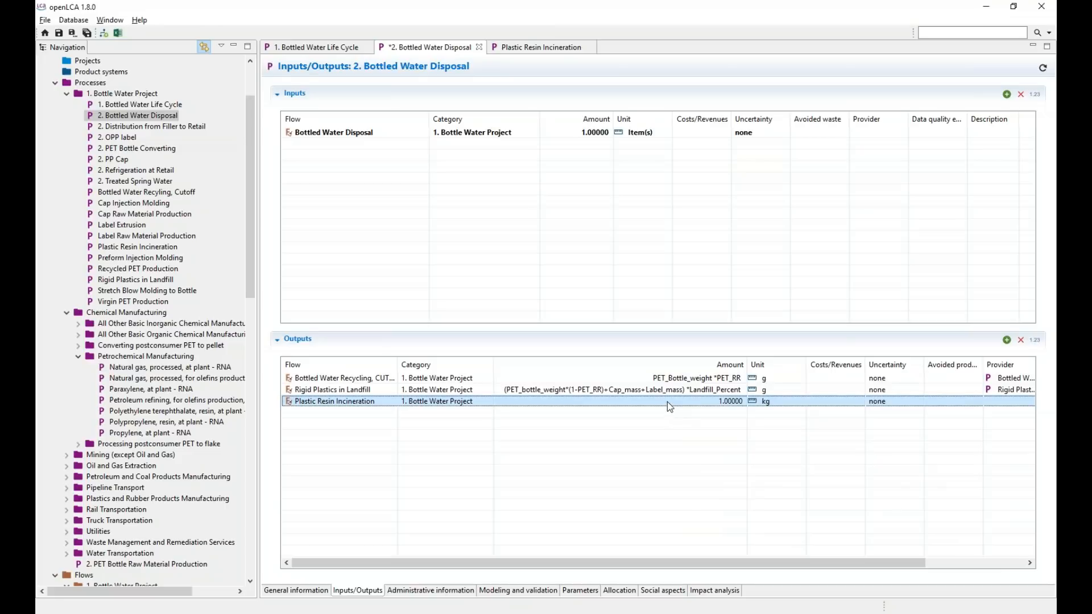
click(668, 402)
text((PET)
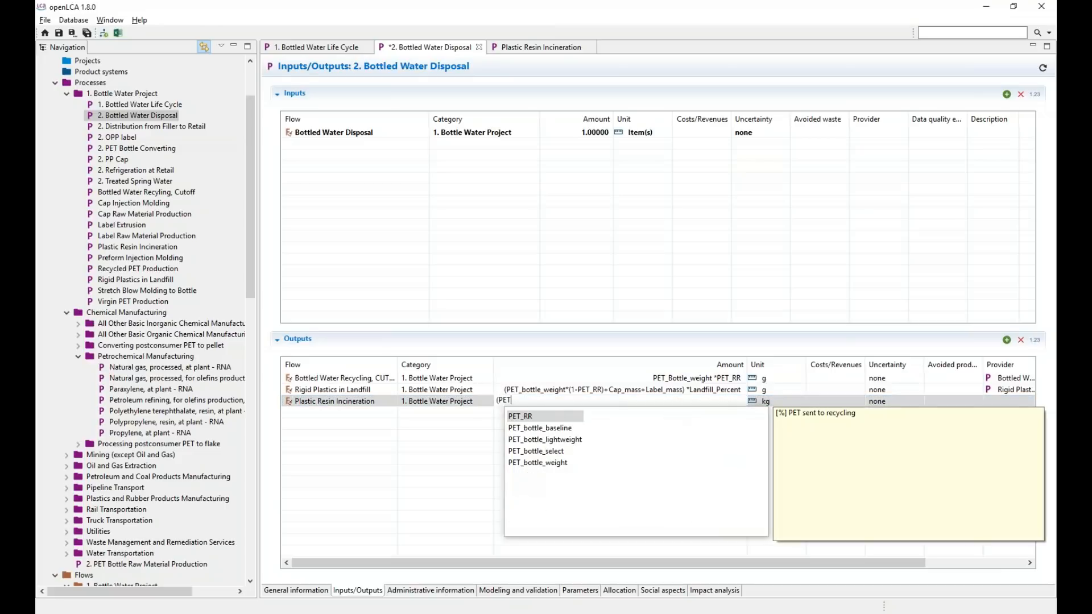
key(Down)
key(Down)
key(Down)
key(Down)
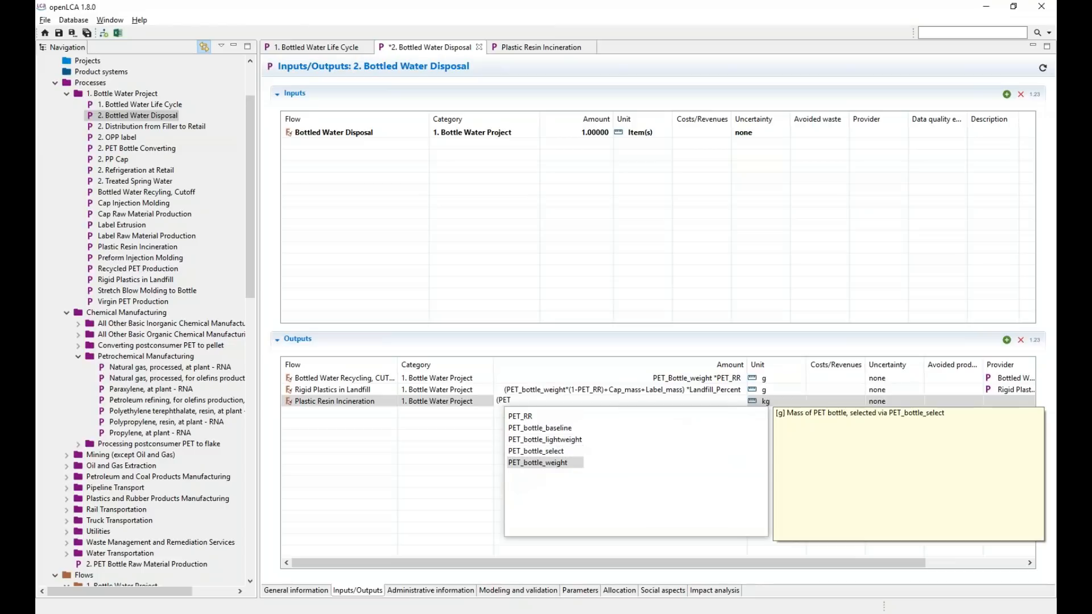
key(Return)
text(*(1-P)
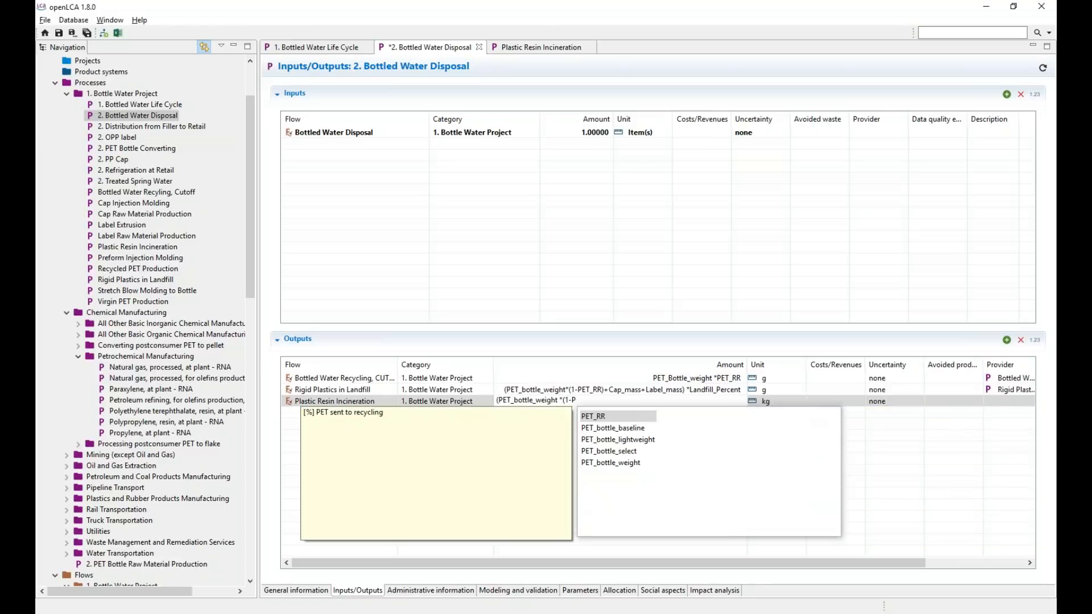
key(Return)
text()+C)
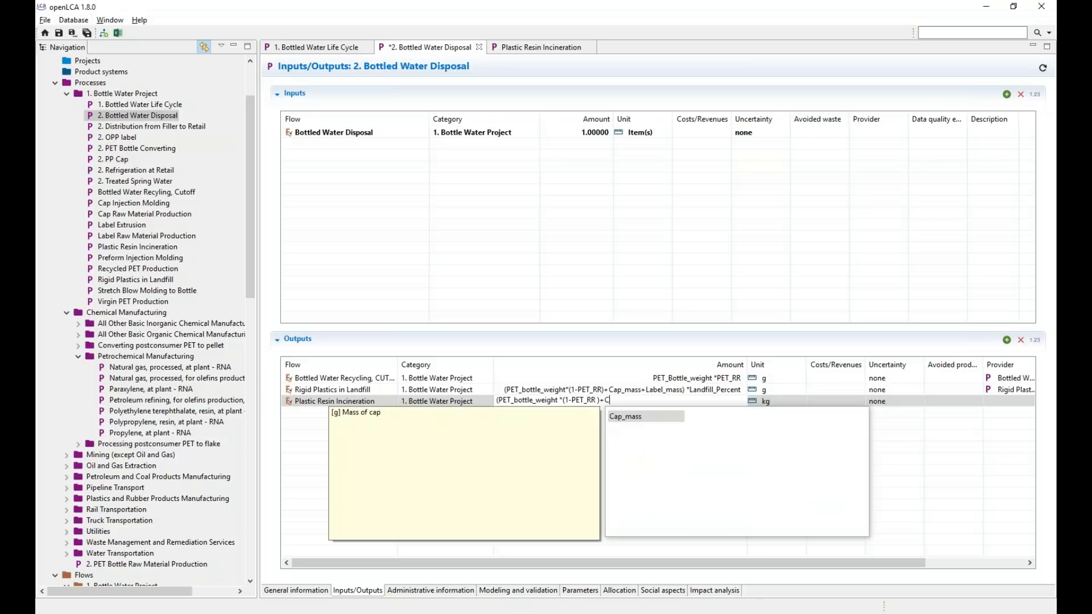
key(Return)
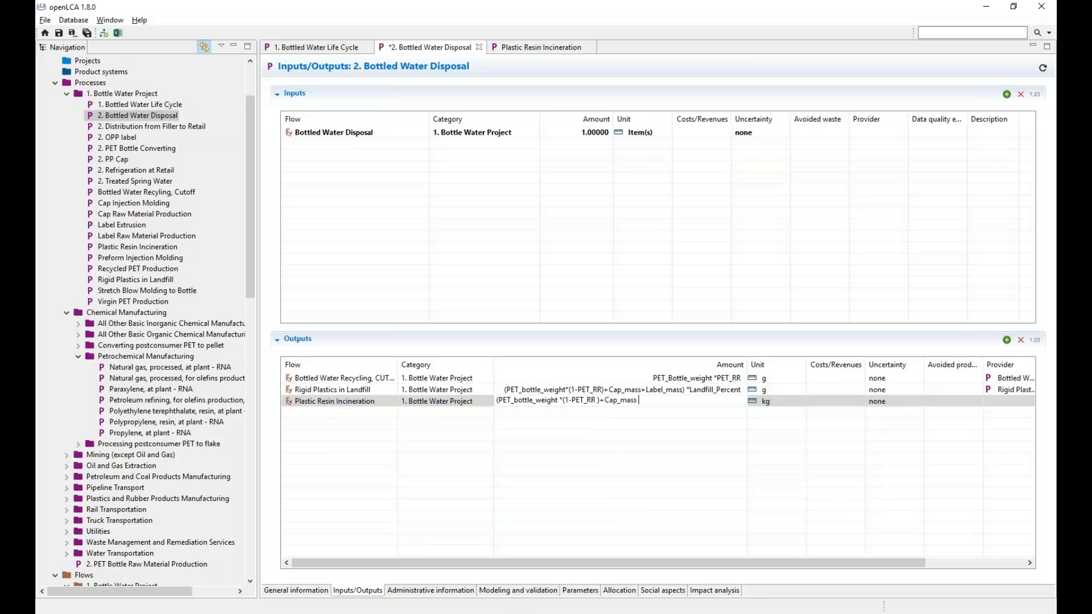
text(+La)
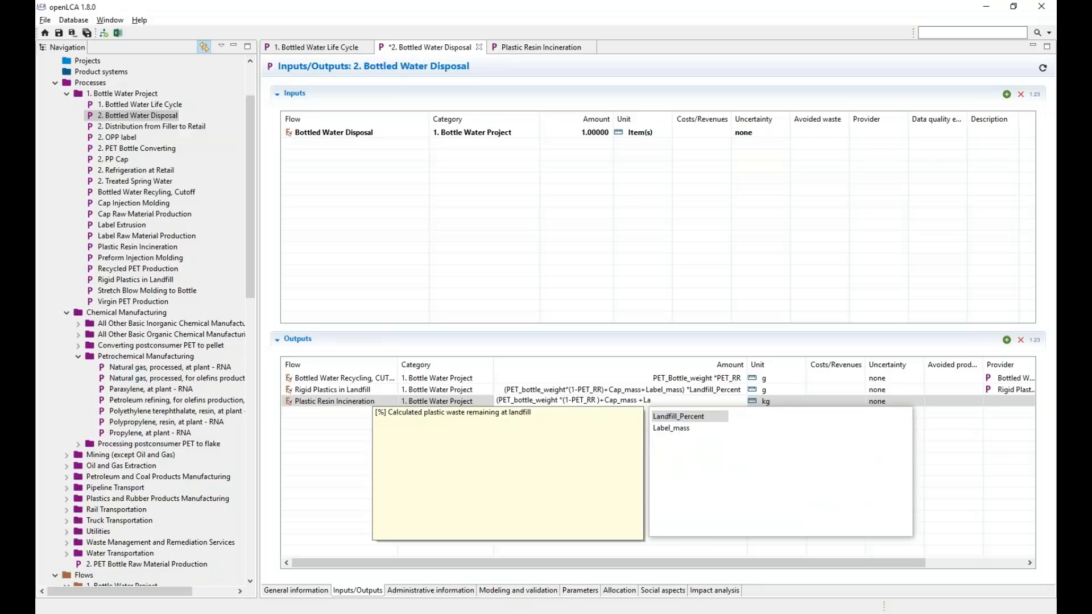
key(Down)
key(Return)
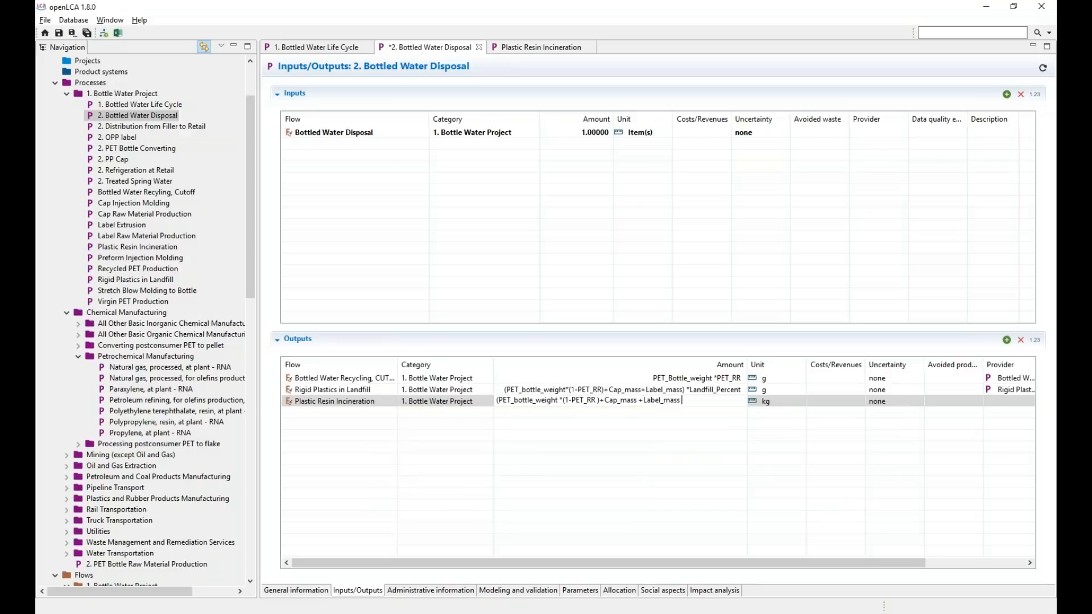
text()*)
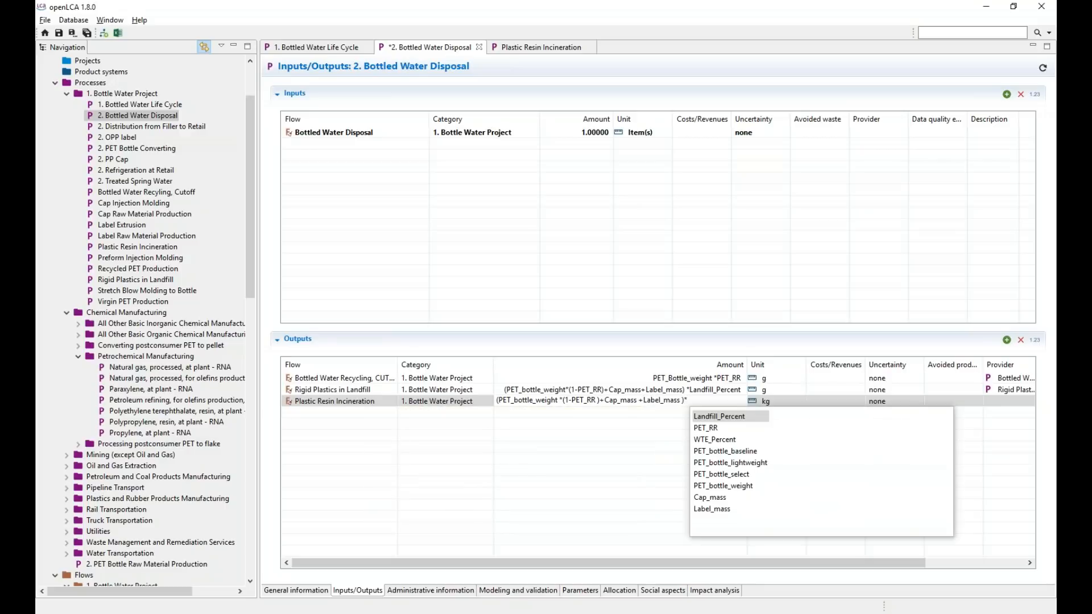
text(WT)
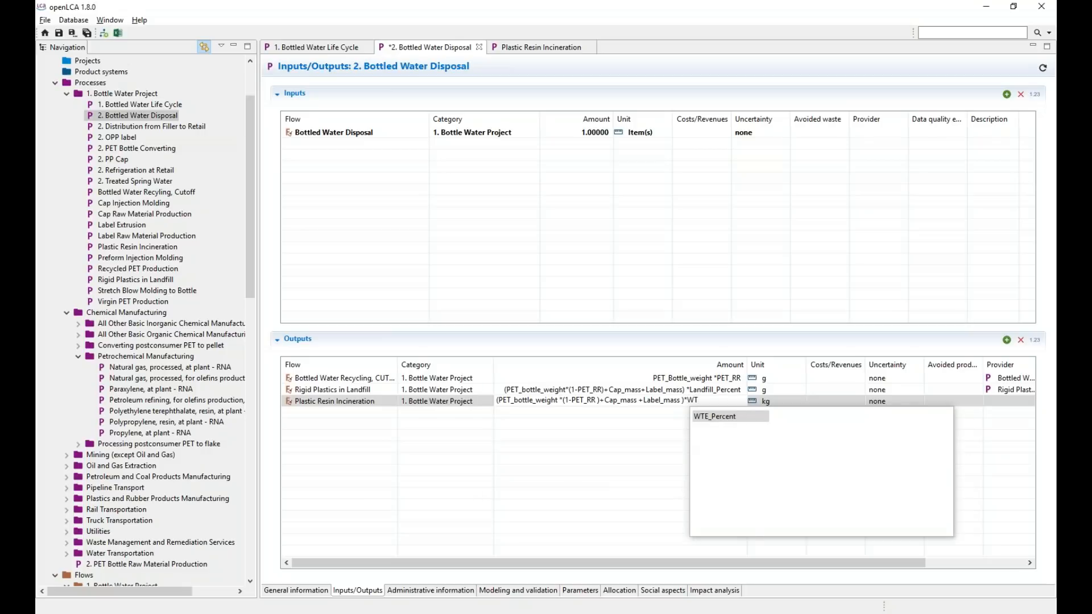
key(Return)
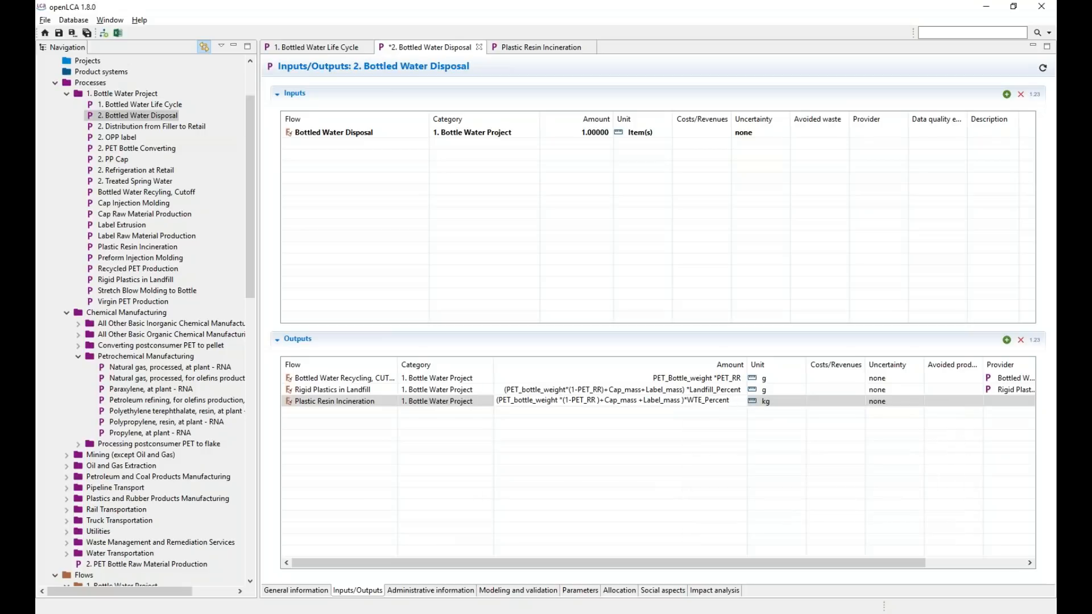
Set the unit of the Plastic Resin Incineration output to g
click(693, 424)
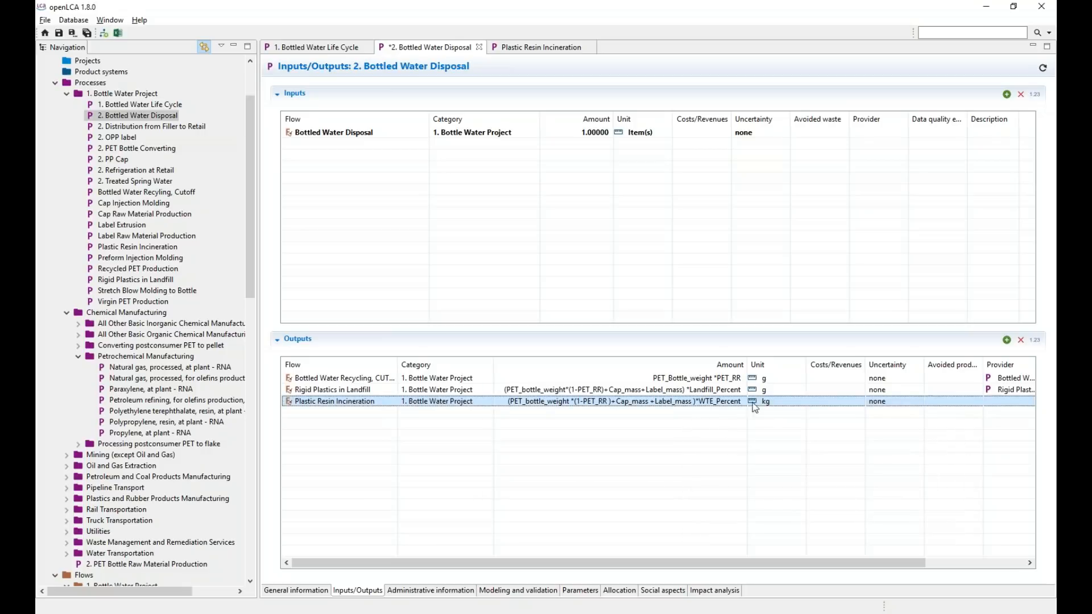
click(1035, 340)
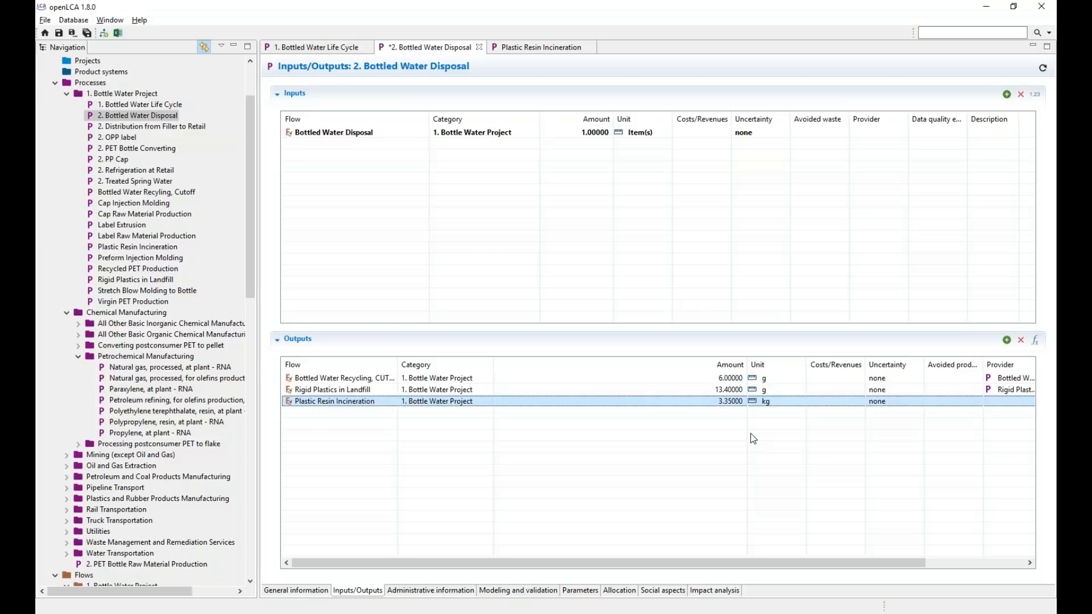
click(782, 401)
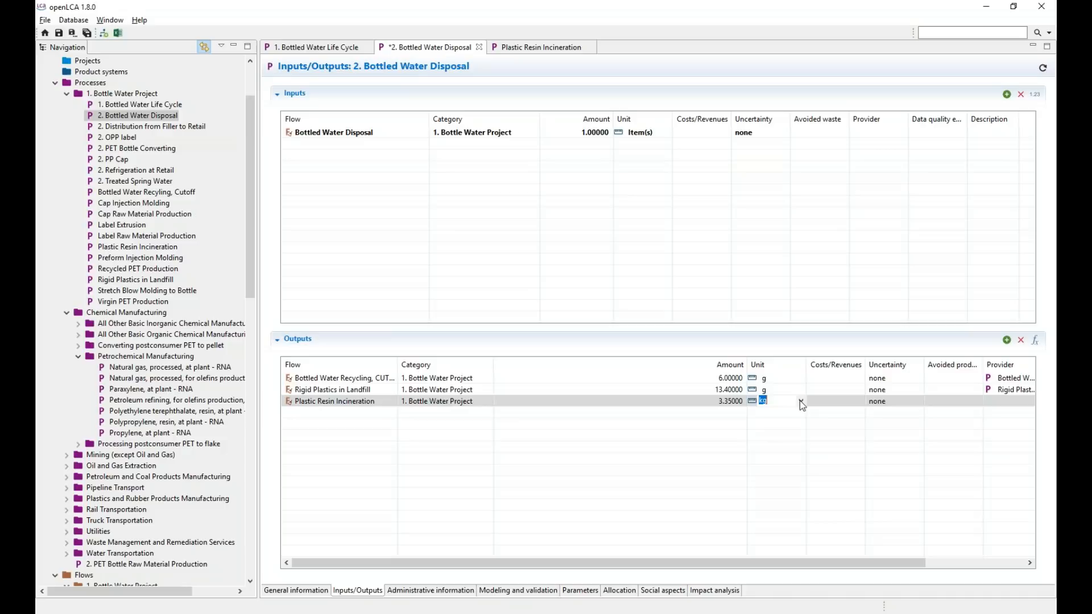
click(801, 400)
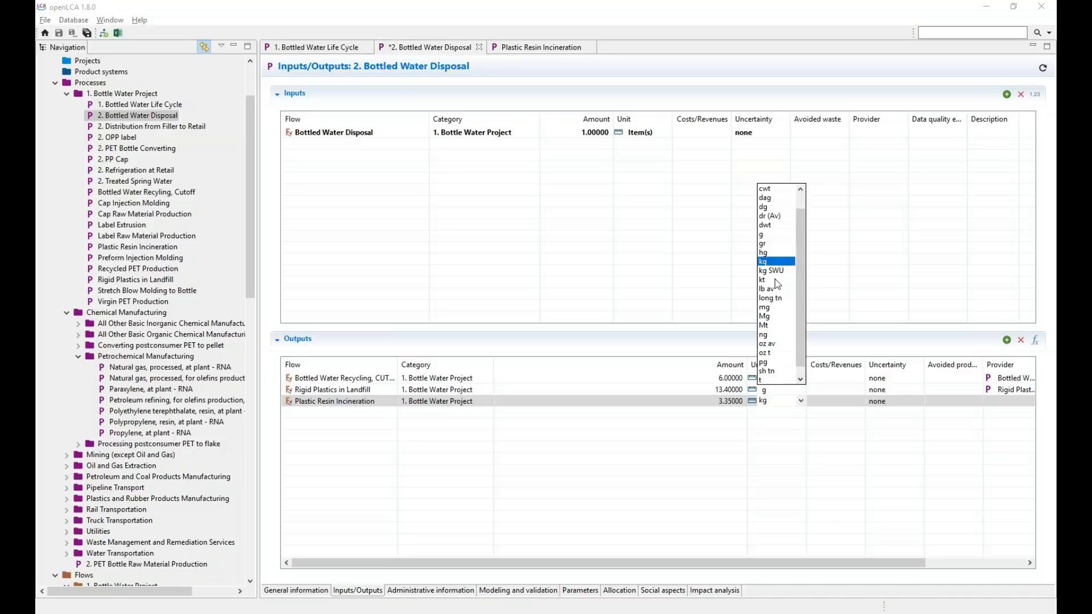
click(763, 234)
click(832, 404)
click(1034, 340)
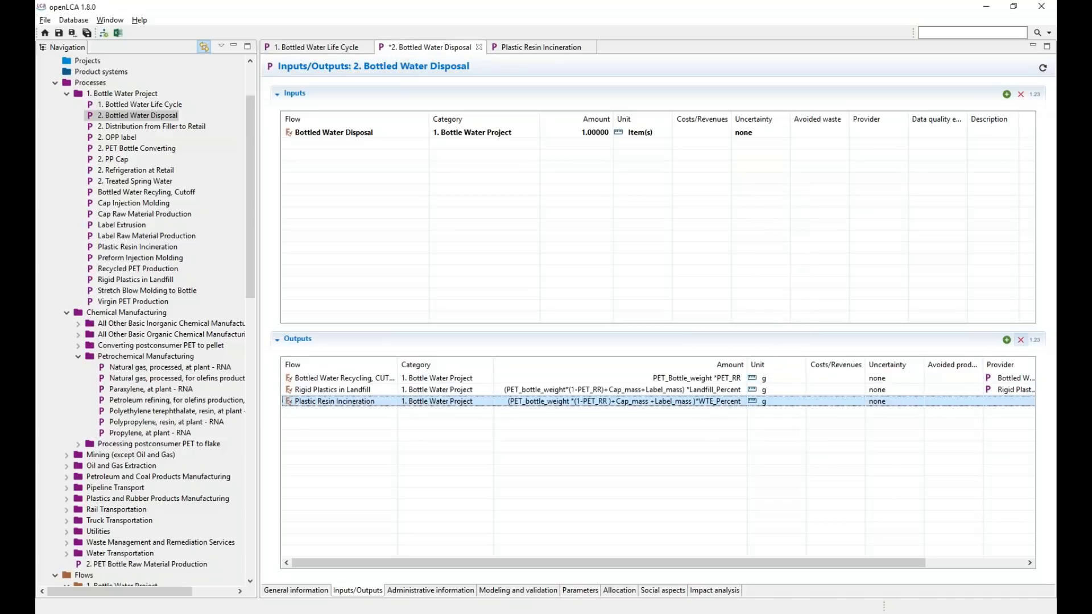
Assign the Plastic Resin Incineration process as provider of the Plastic Resin Incineration output and save the disposal process
drag(743, 364, 585, 364)
drag(880, 364, 937, 369)
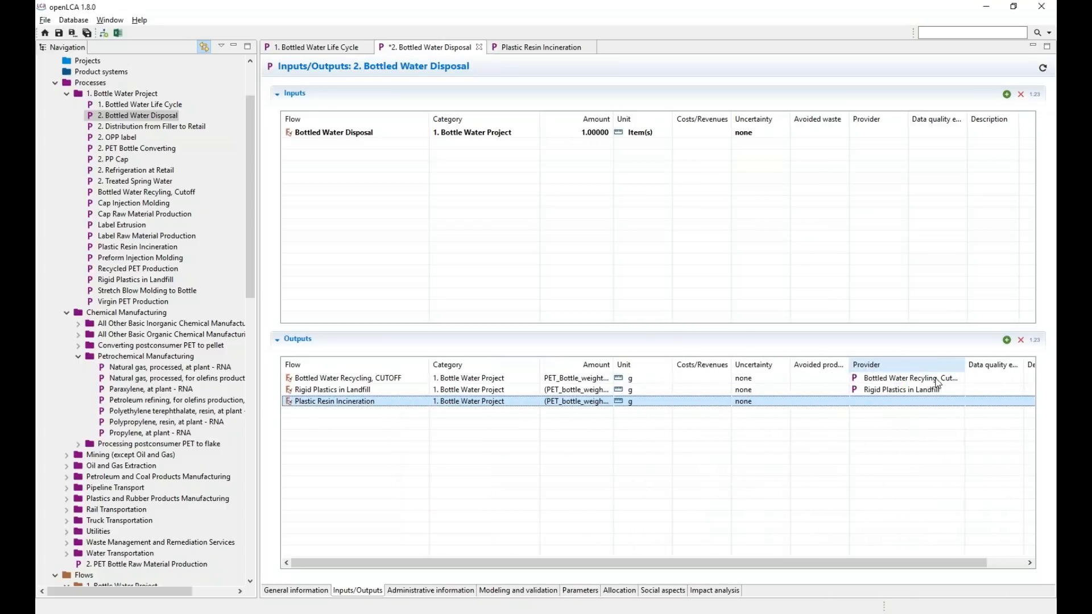
click(913, 402)
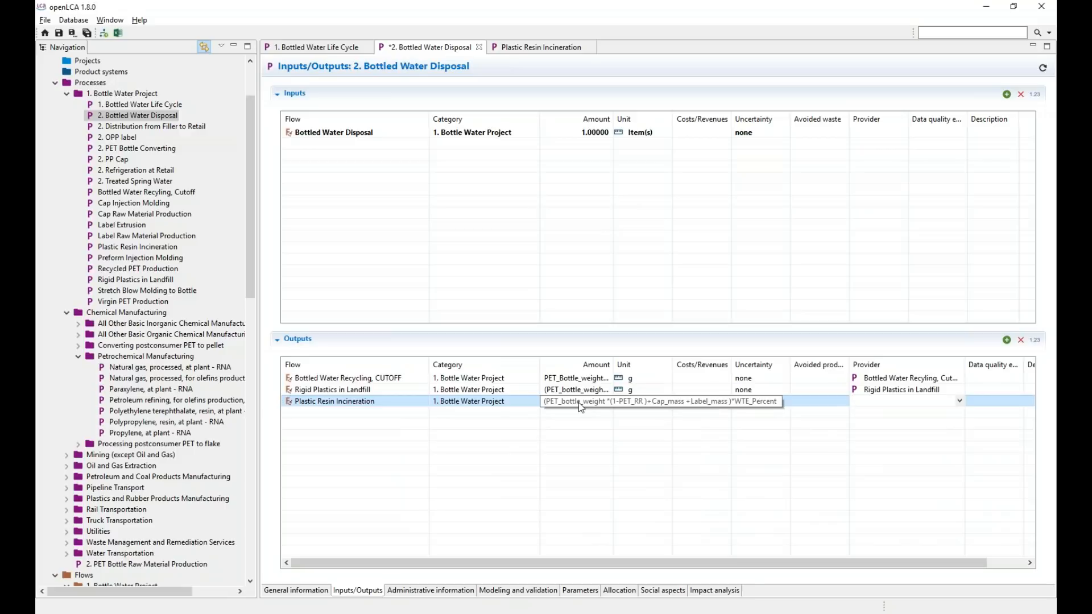
click(959, 401)
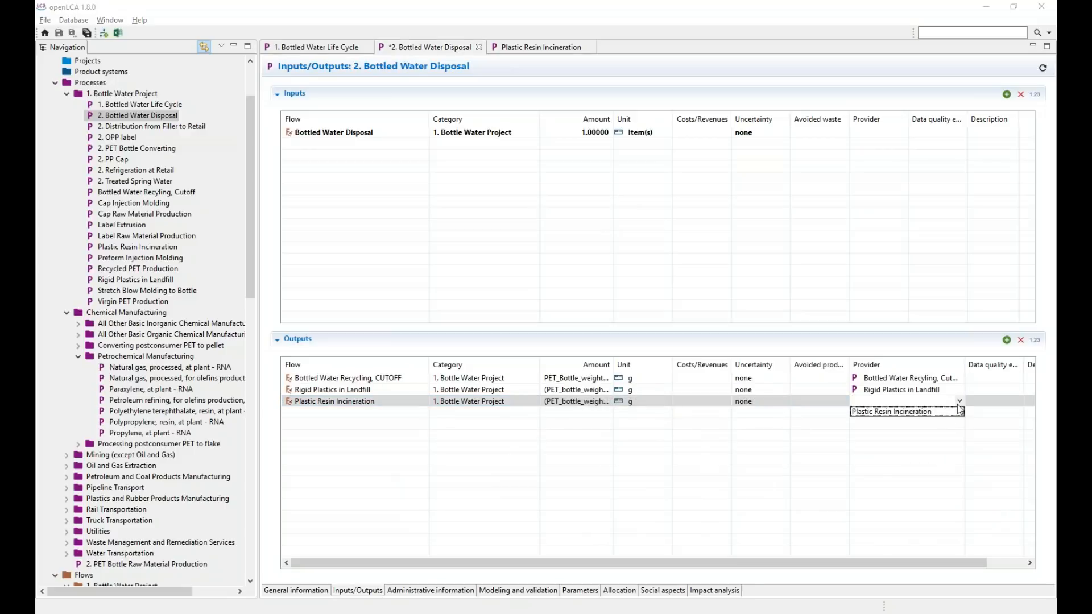
click(929, 412)
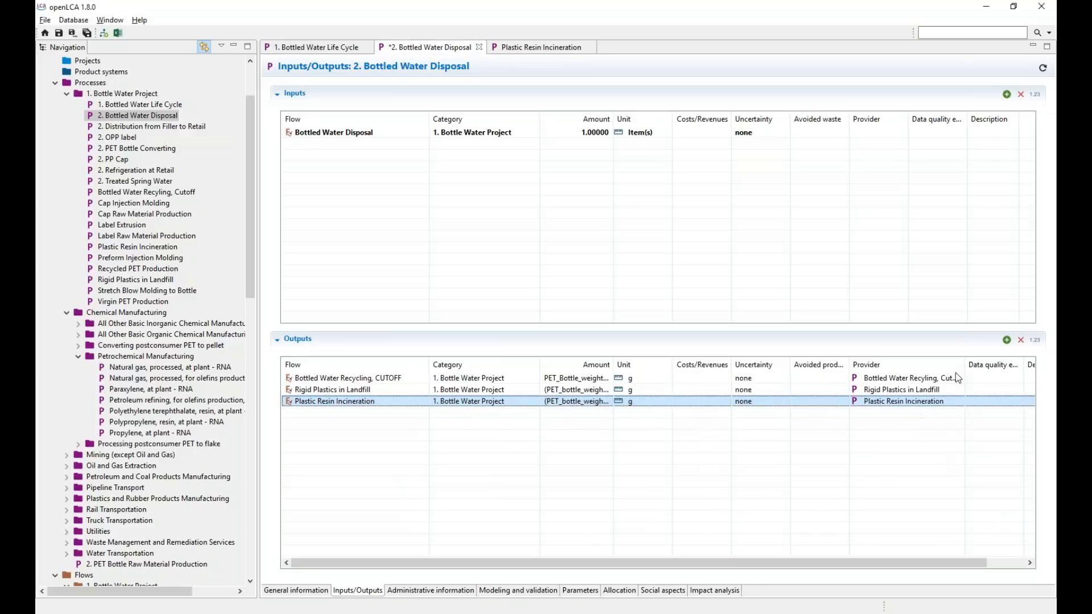
drag(965, 368, 931, 371)
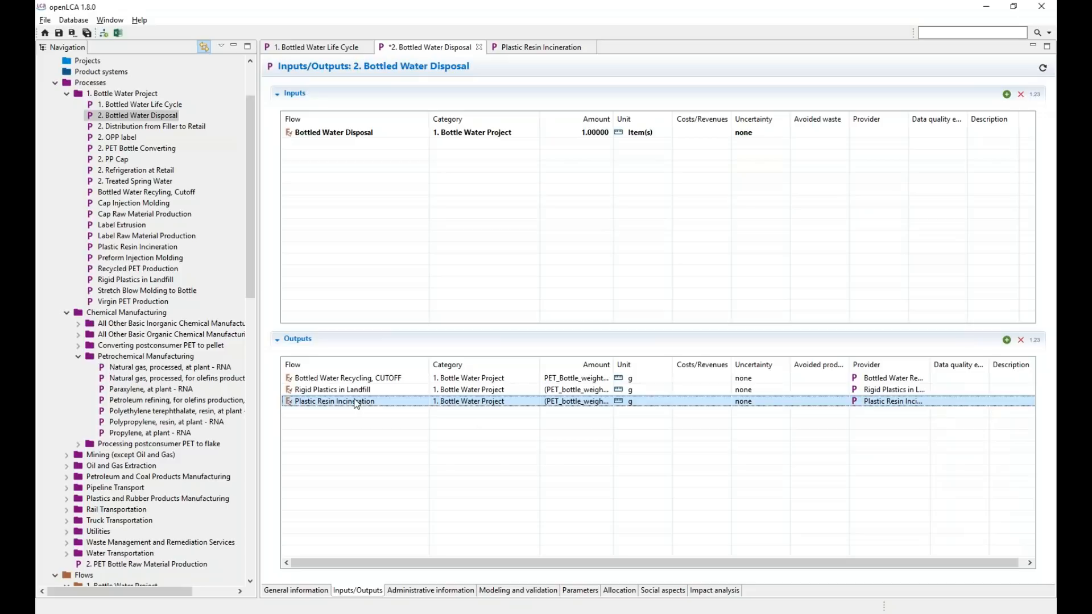
drag(432, 360, 380, 361)
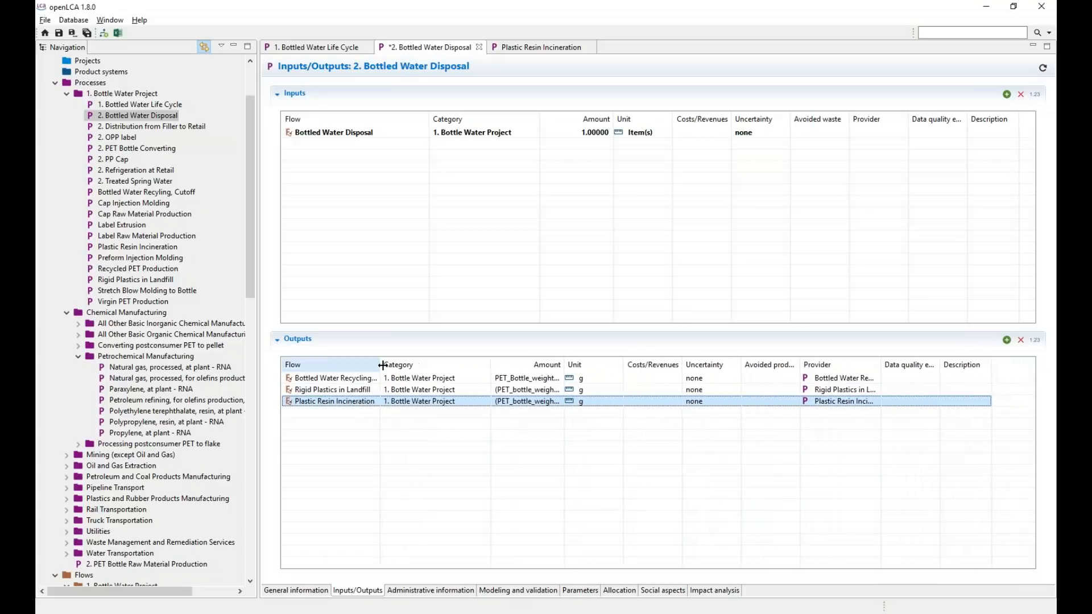
drag(881, 364, 931, 364)
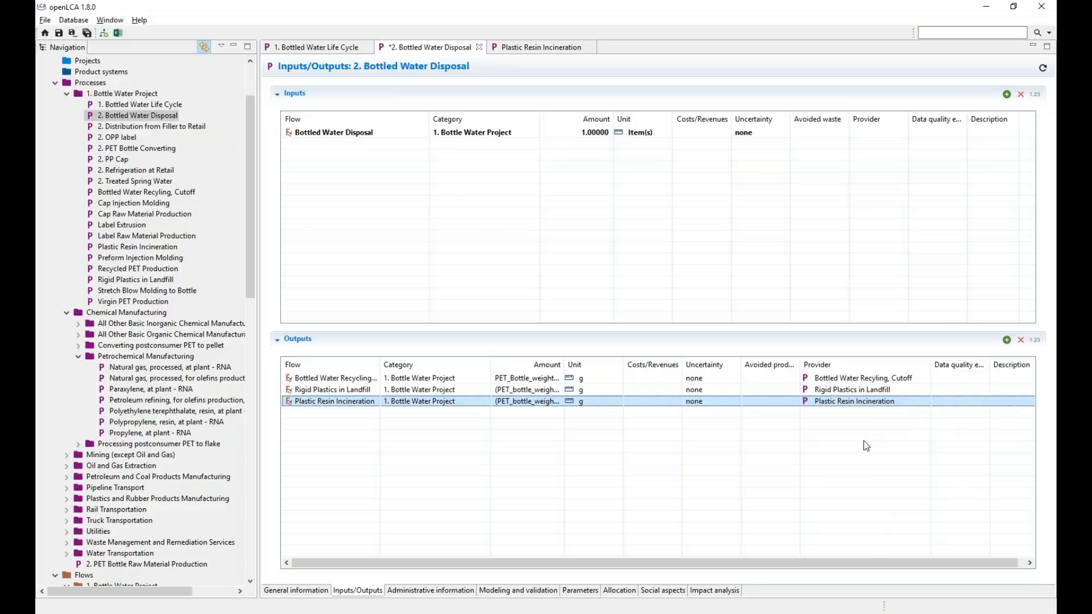
key(ctrl+s)
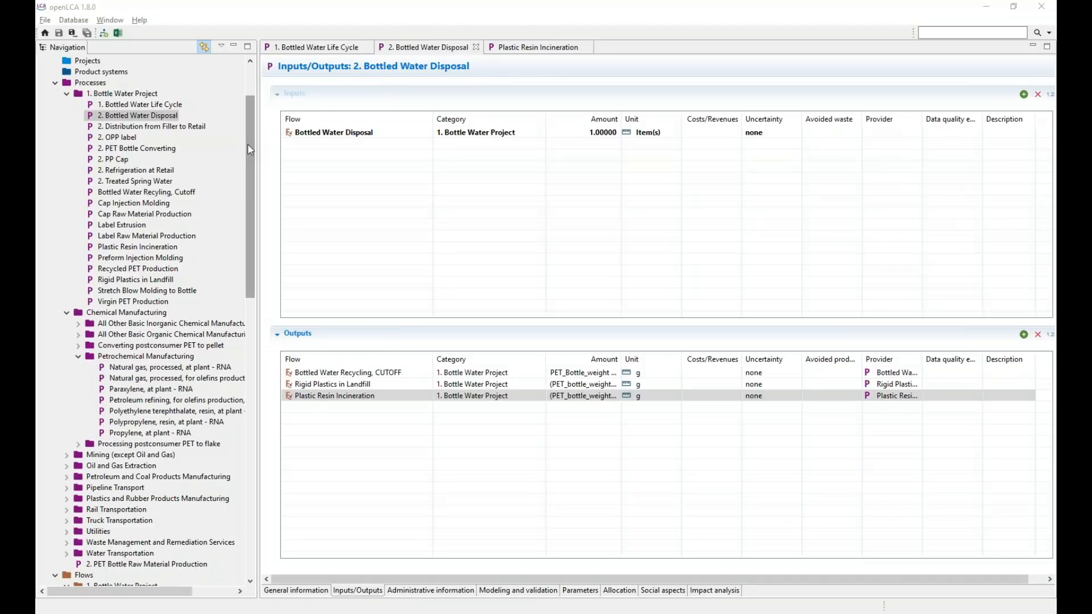
Close the Plastic Resin Incineration and 2. Bottled Water Disposal processes, leaving 1. Bottled Water Life Cycle open
click(404, 52)
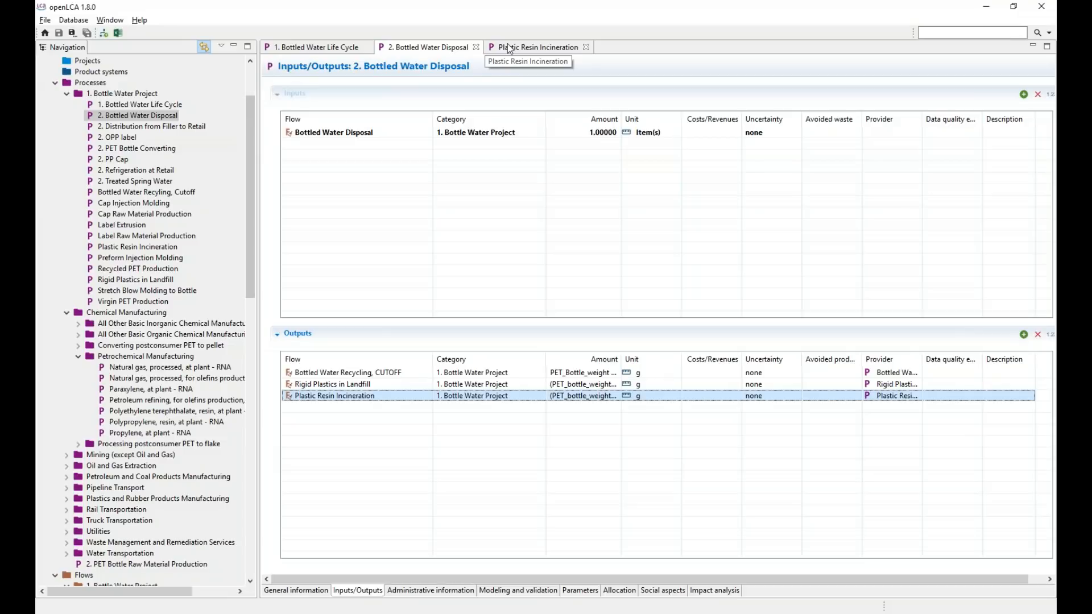
click(585, 50)
click(586, 47)
click(477, 47)
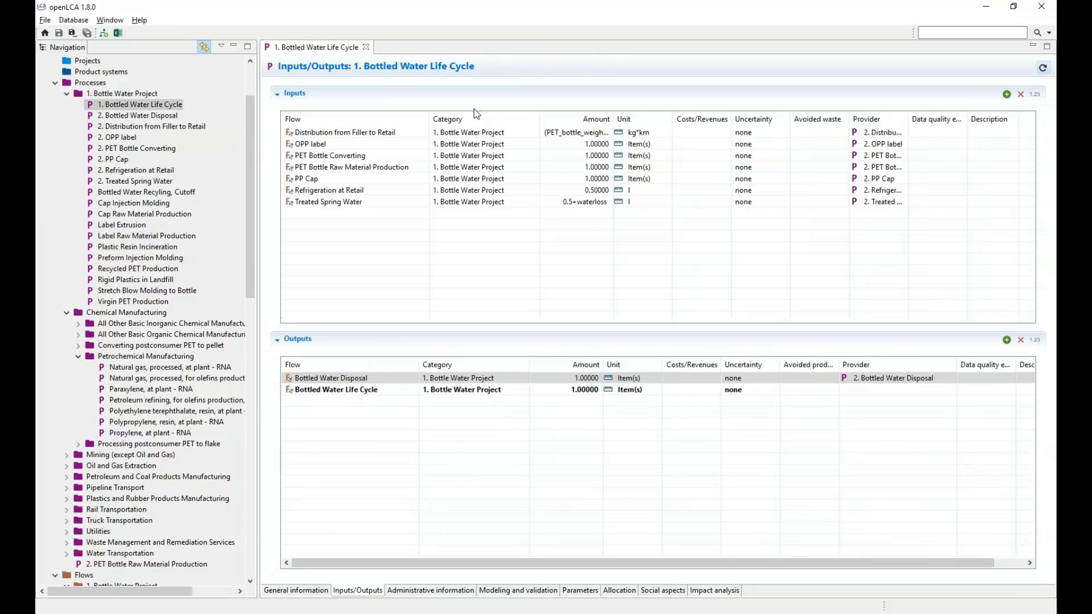
Examine the global parameters PET_bottle_select and PET_bottle_weight, including the description and formula that choose the bottle mass
drag(252, 287, 252, 330)
drag(127, 489, 130, 80)
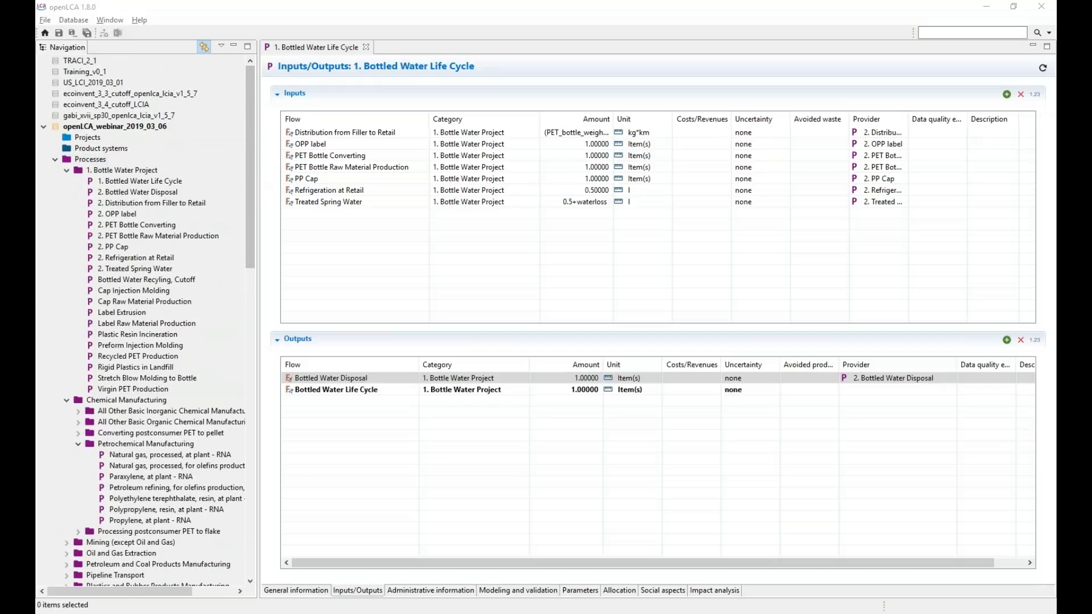
drag(251, 251, 251, 262)
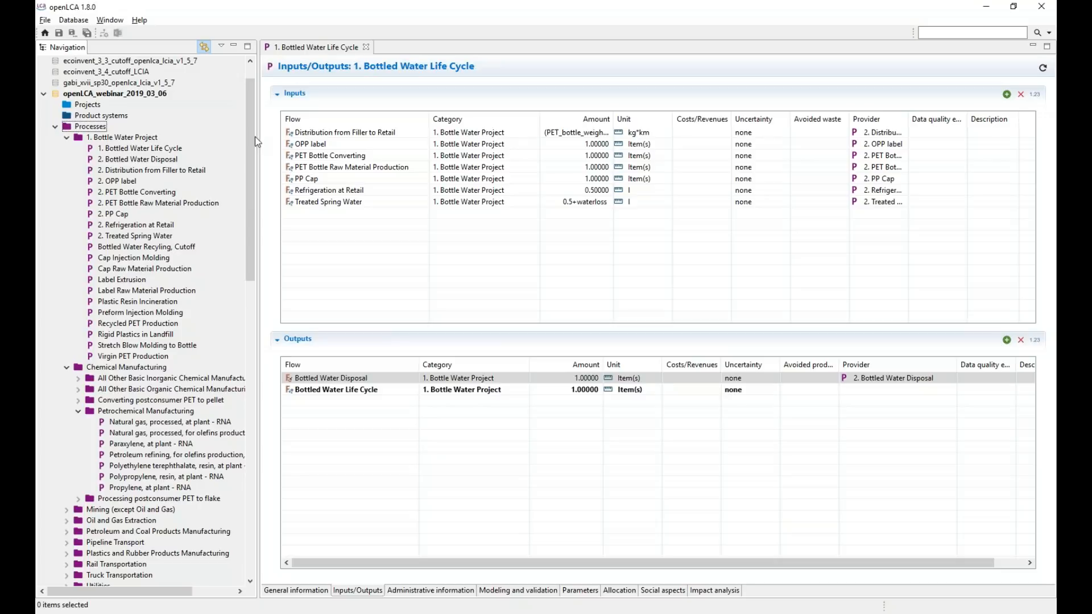
drag(251, 149, 245, 248)
click(65, 381)
drag(253, 388, 254, 493)
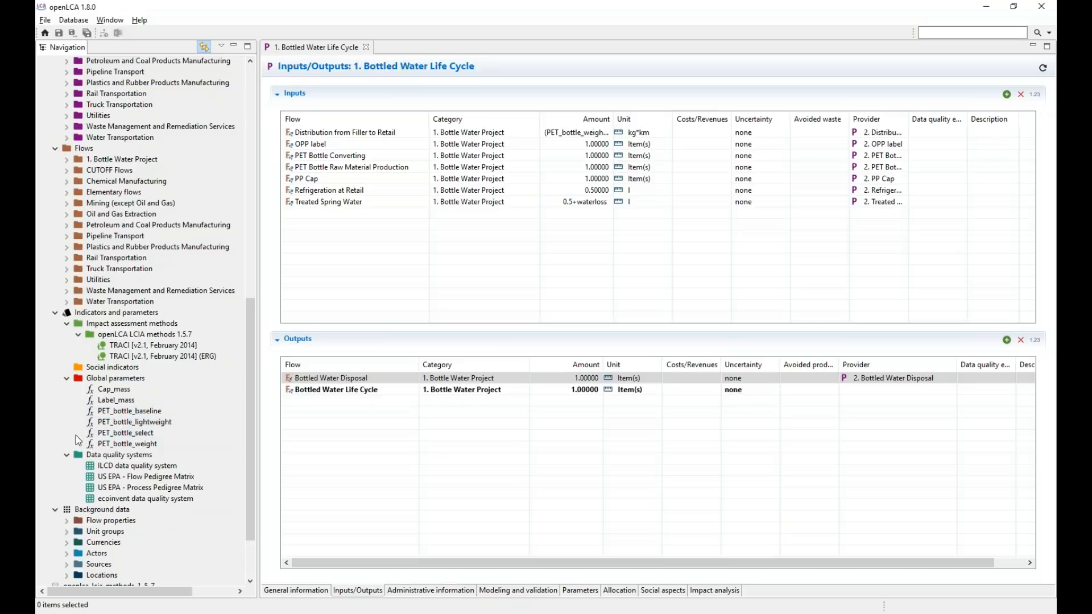
double_click(114, 433)
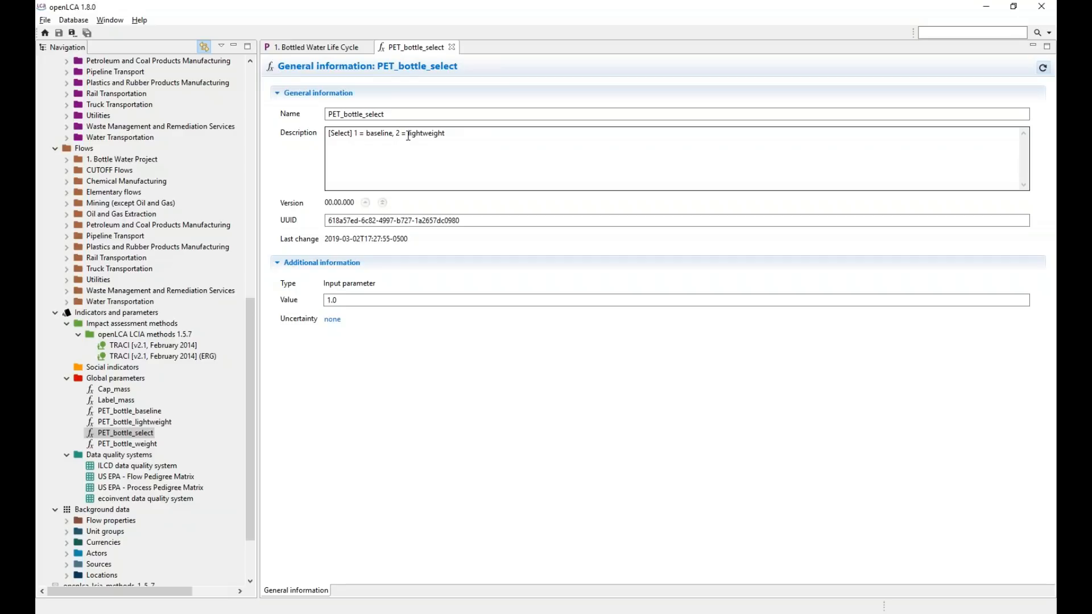
double_click(126, 444)
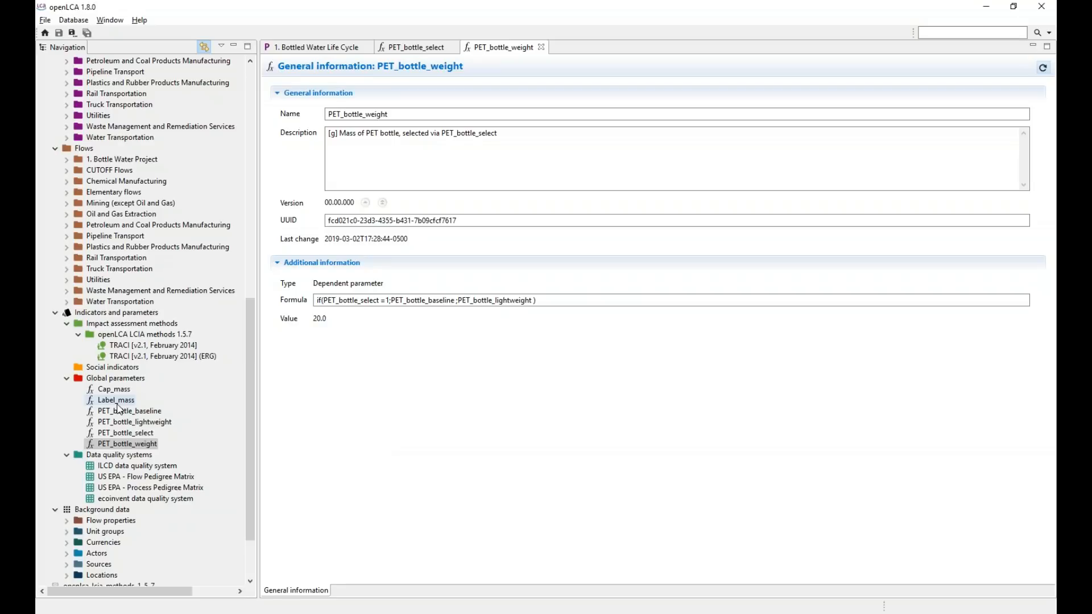
Open the overview of all database parameters, adjust its column widths and sort the list by parameter scope
click(111, 22)
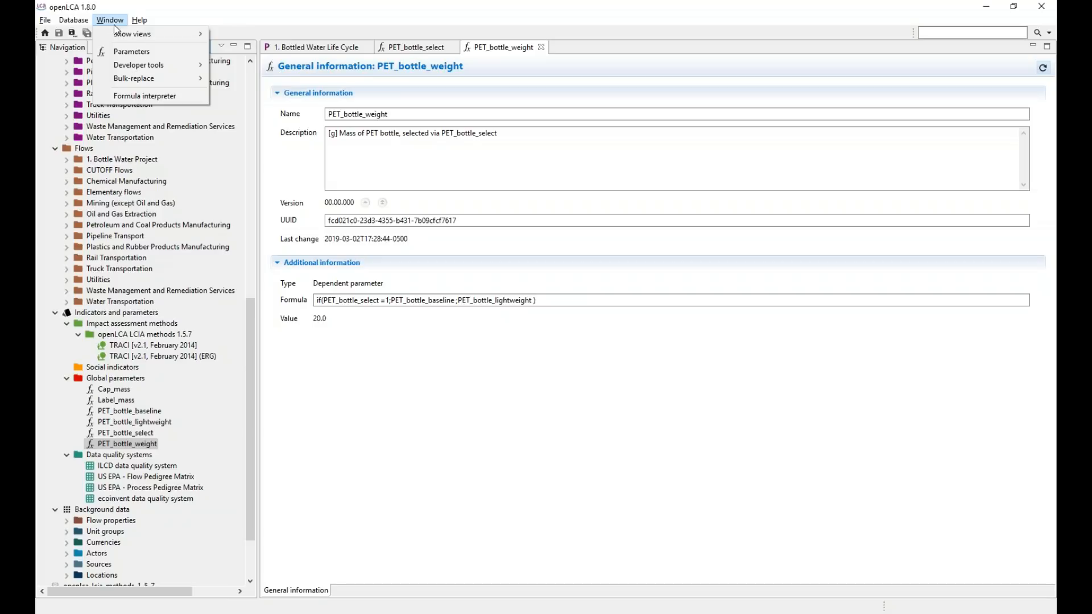
click(146, 57)
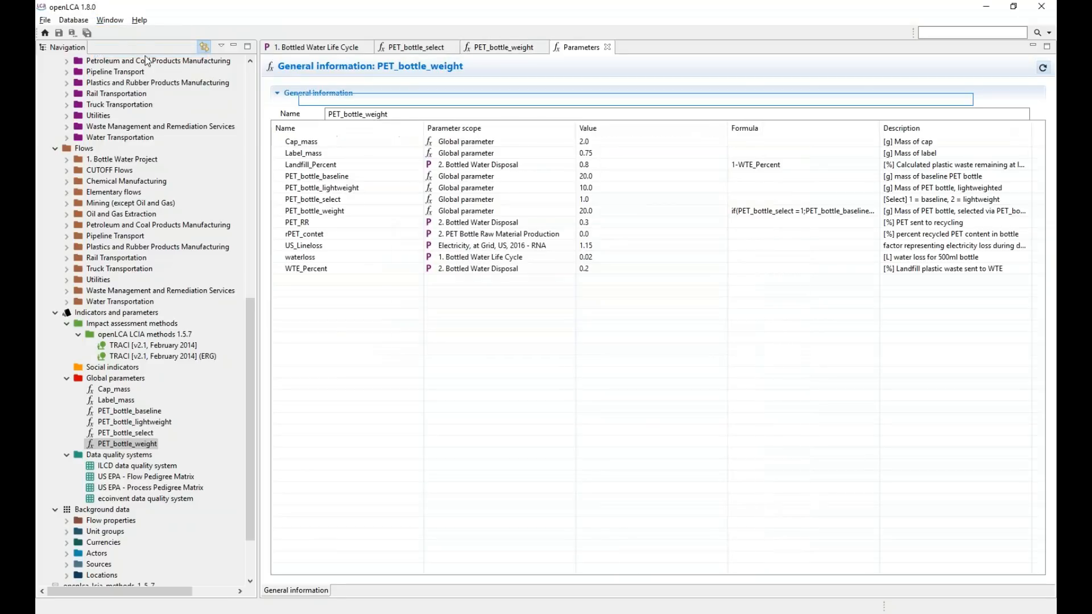
drag(426, 122, 397, 123)
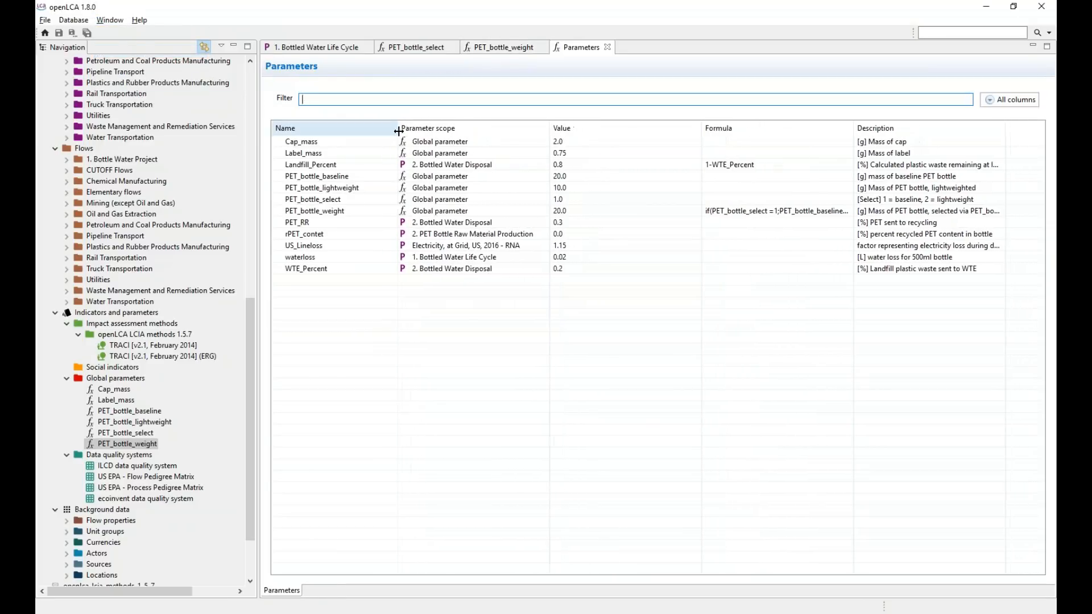
drag(699, 128, 611, 128)
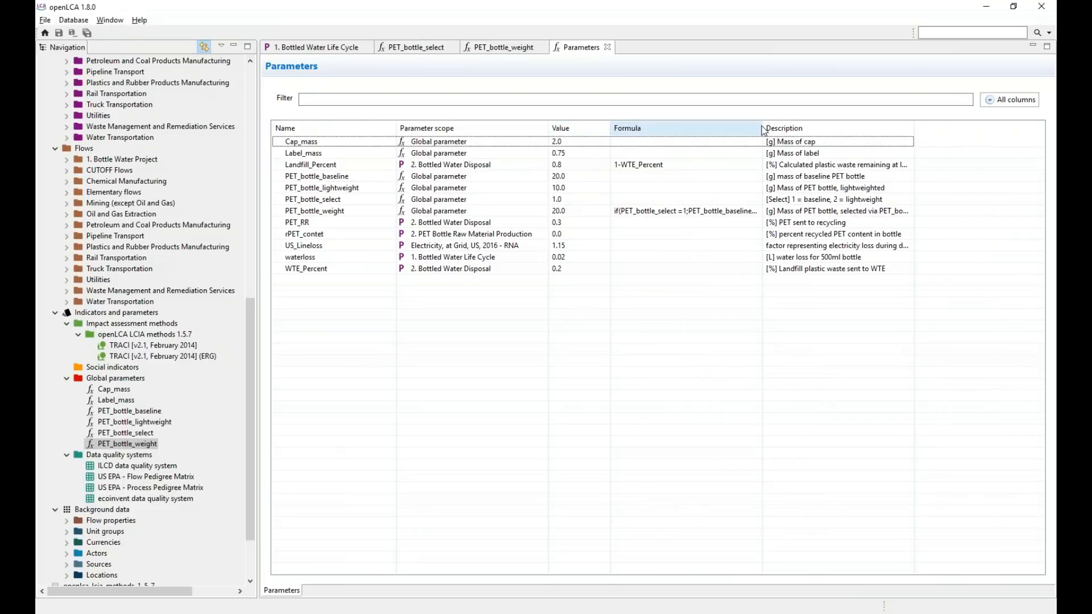
drag(762, 128, 812, 128)
click(473, 126)
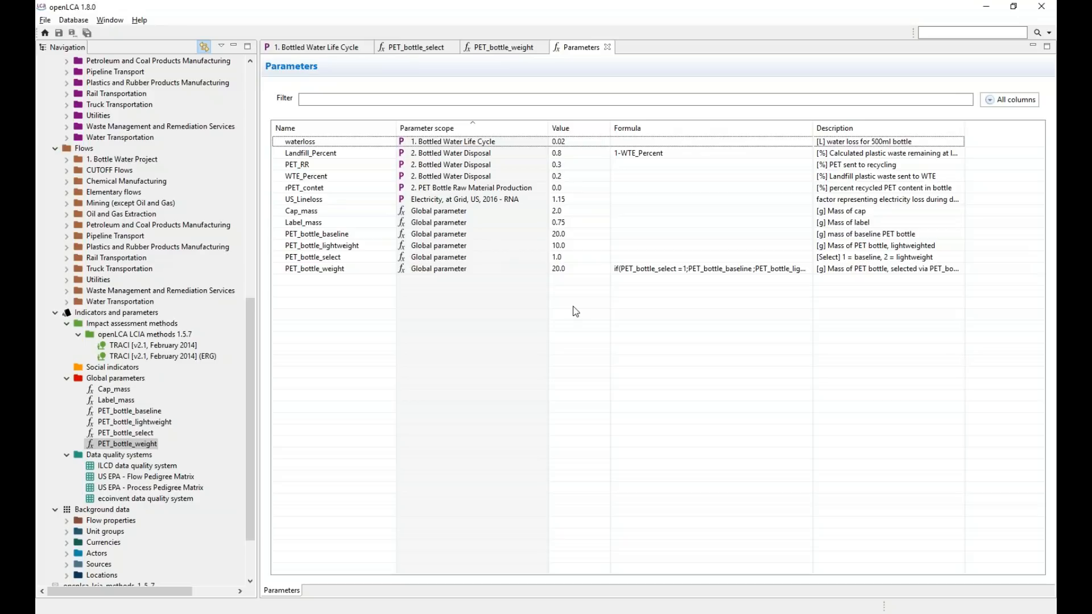
Set the rPET_contet parameter of 2. PET Bottle Raw Material Production to 0.7 in the parameter overview
click(581, 186)
right_click(585, 190)
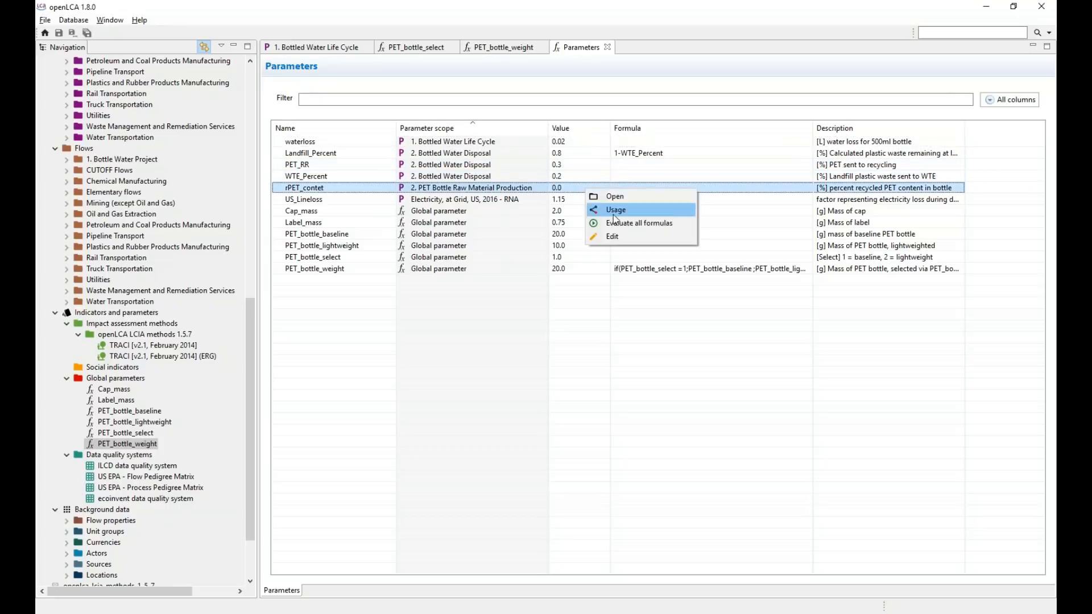
click(613, 237)
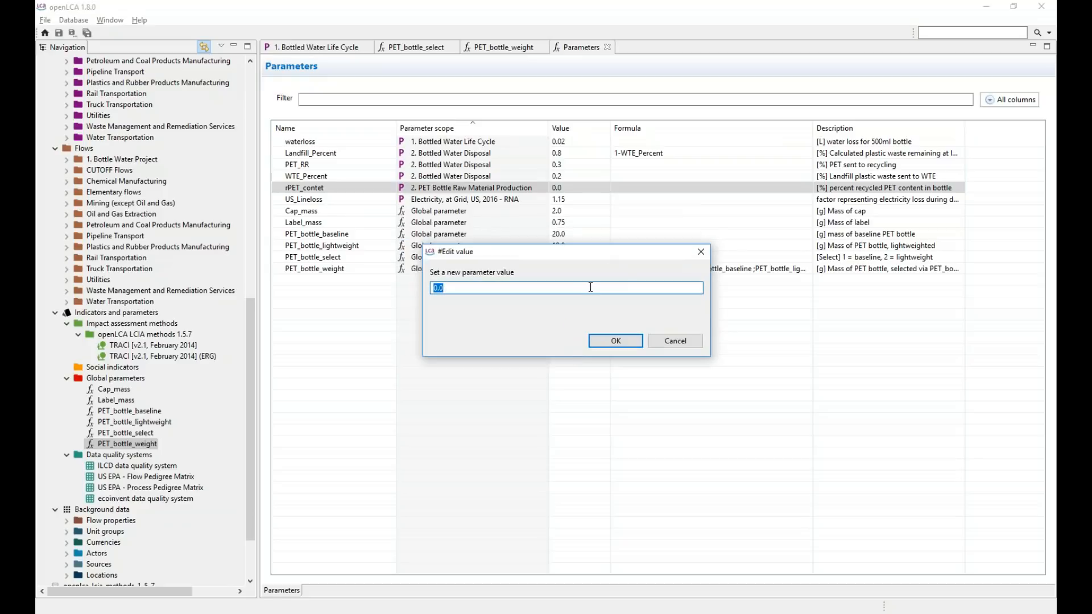
text(.7)
click(613, 339)
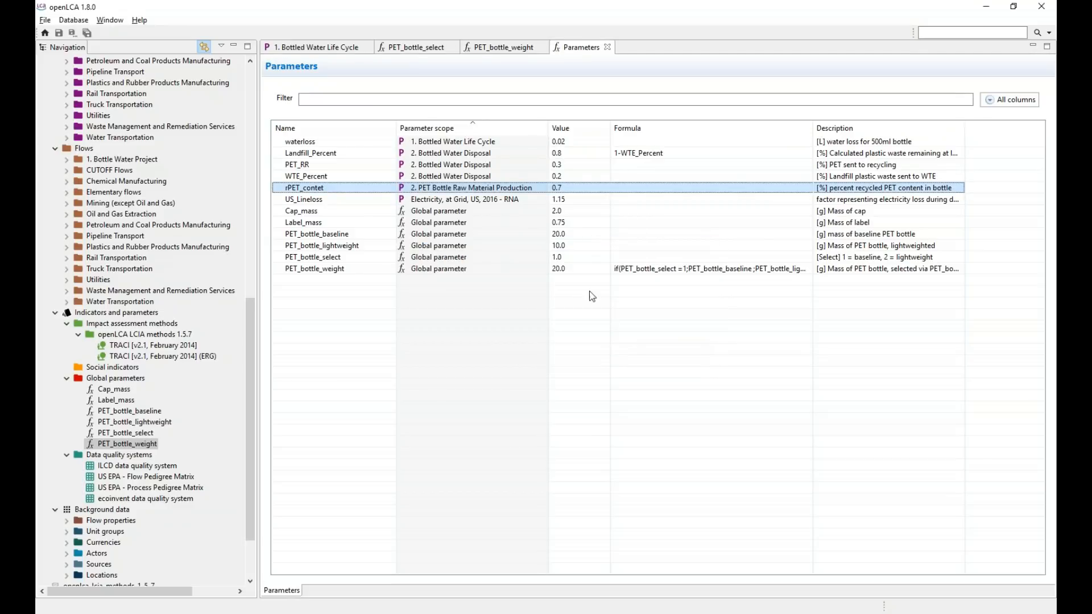
Reset the rPET_contet parameter to 0
right_click(568, 189)
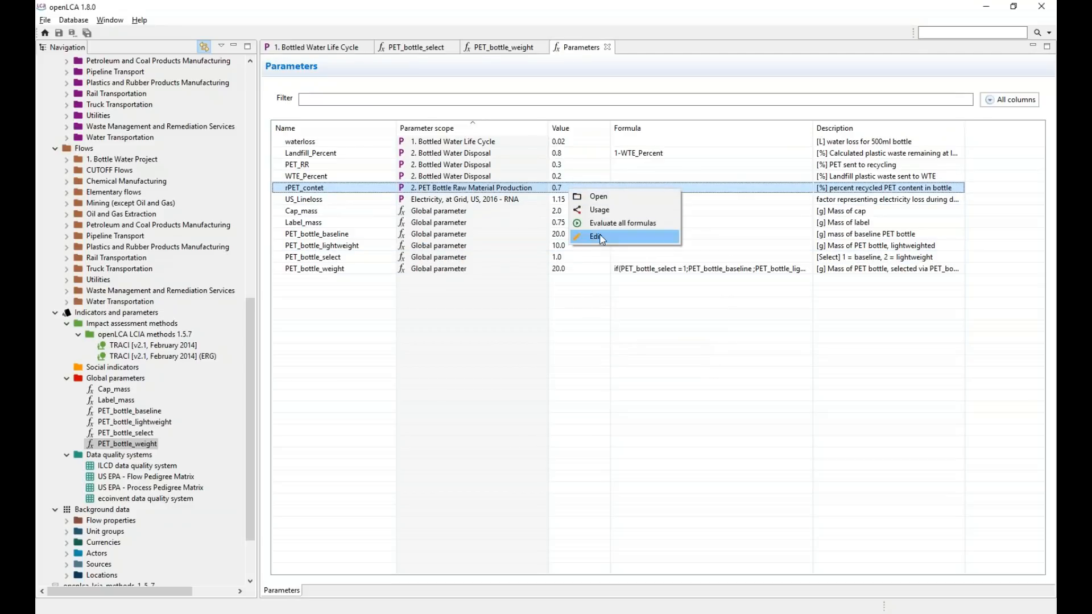
click(598, 236)
text(0)
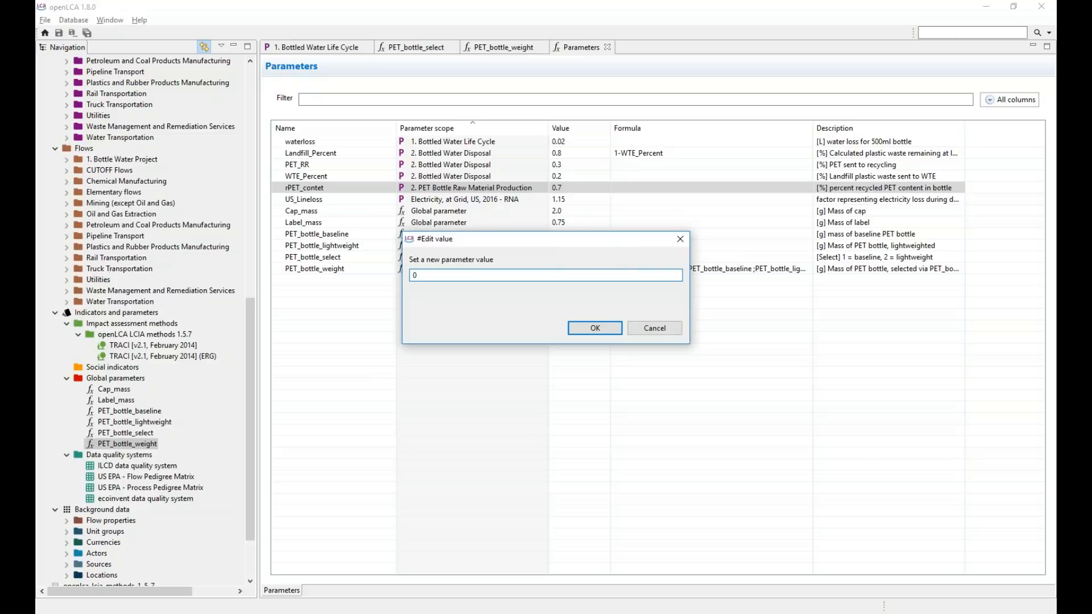
click(593, 330)
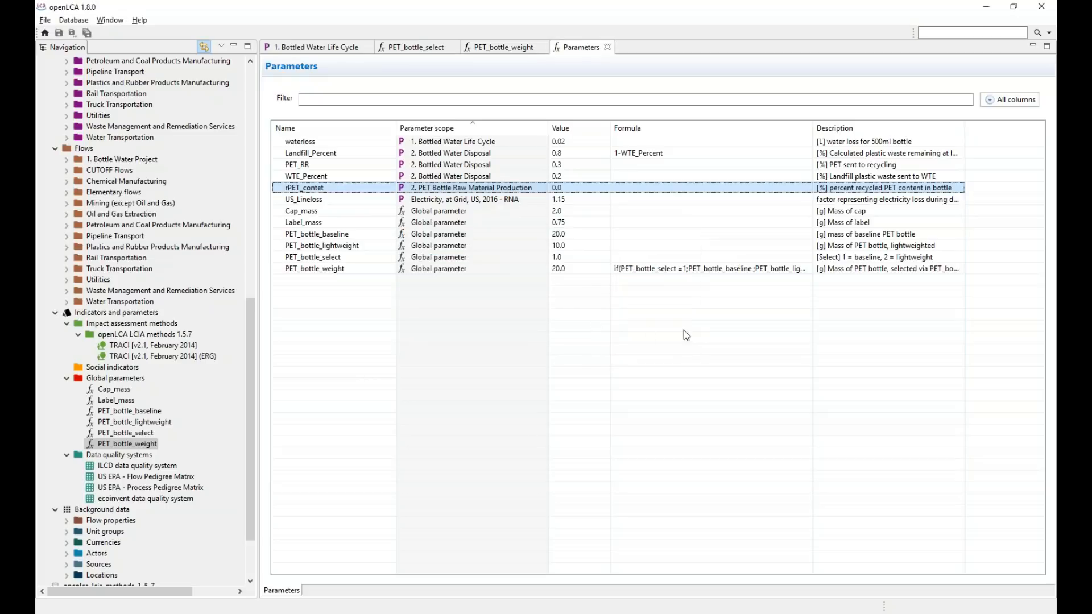
Close the parameter overview and the PET_bottle_weight and PET_bottle_select parameters
click(606, 47)
click(540, 48)
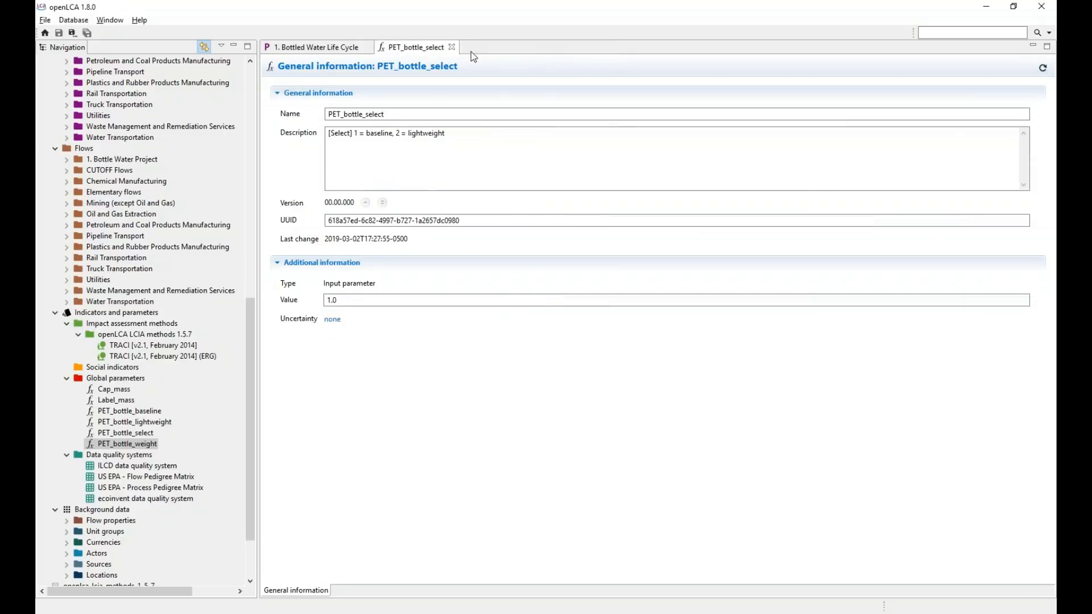
click(453, 48)
Open the TRACI [v2.1, February 2014] (ERG) impact assessment method and examine its impact categories and reference units
drag(252, 360, 247, 536)
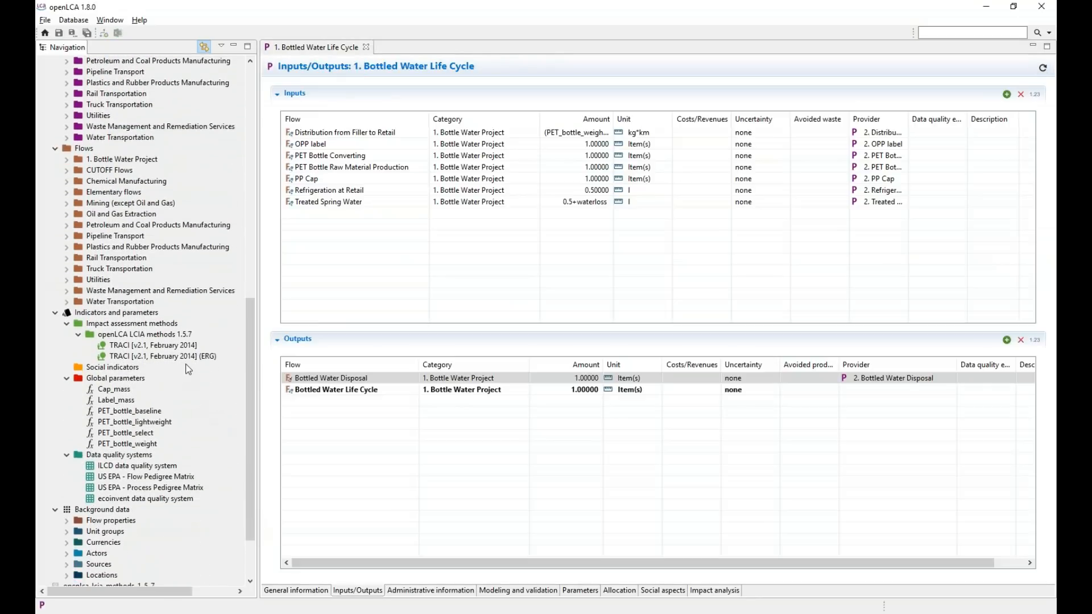
double_click(146, 357)
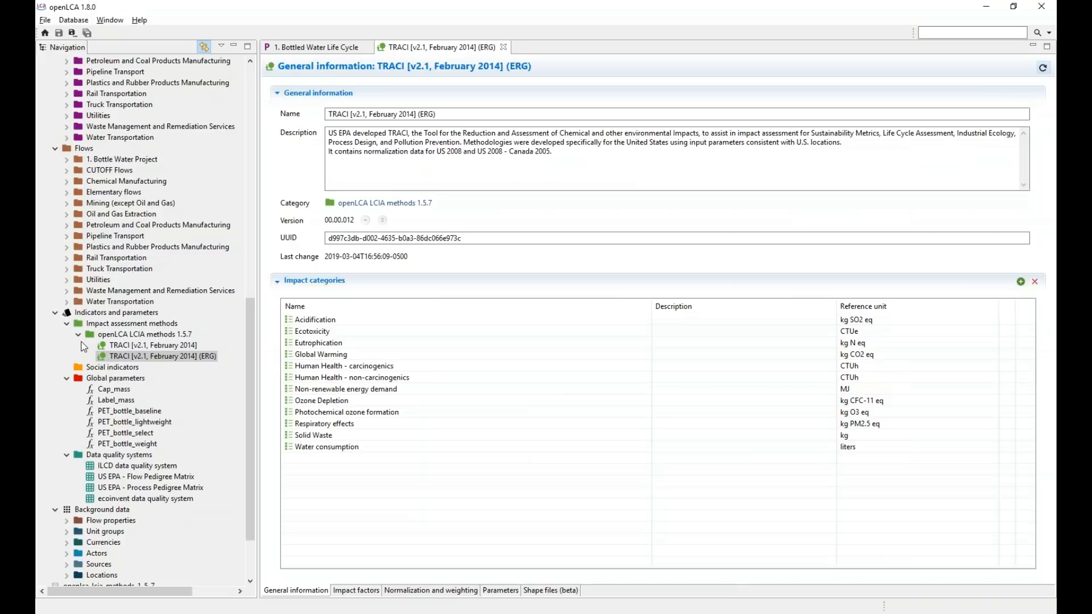
drag(651, 313, 477, 315)
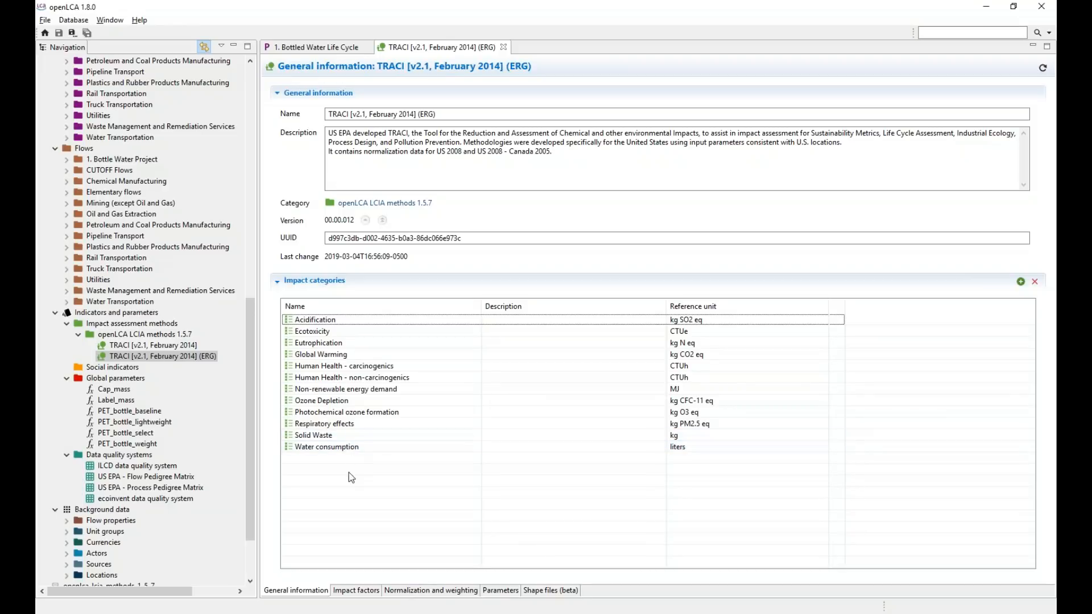
Examine the TRACI method's impact factors for the Global Warming category
click(348, 591)
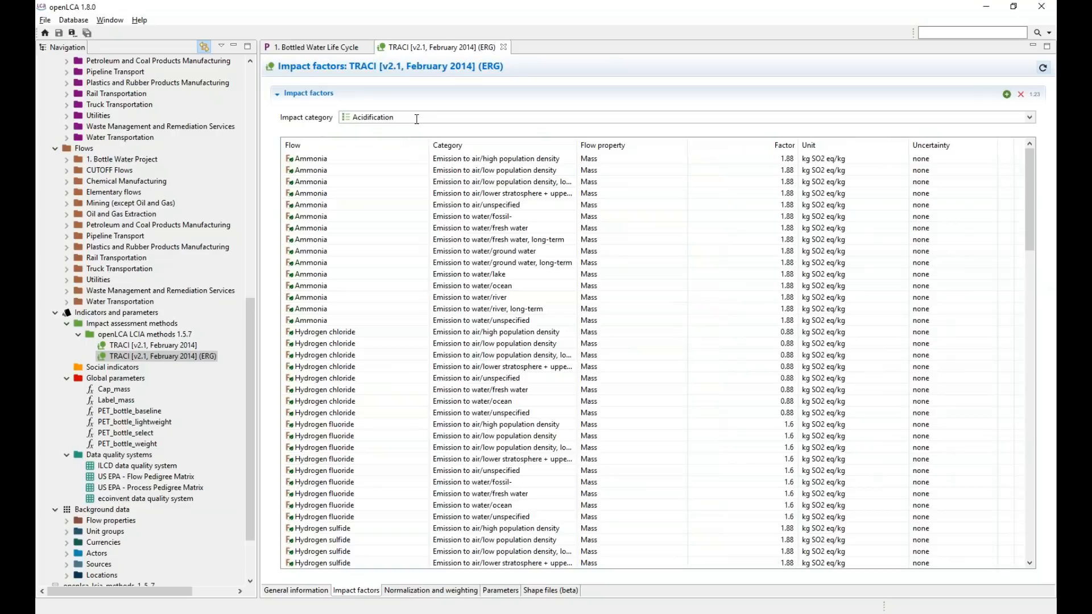
click(417, 117)
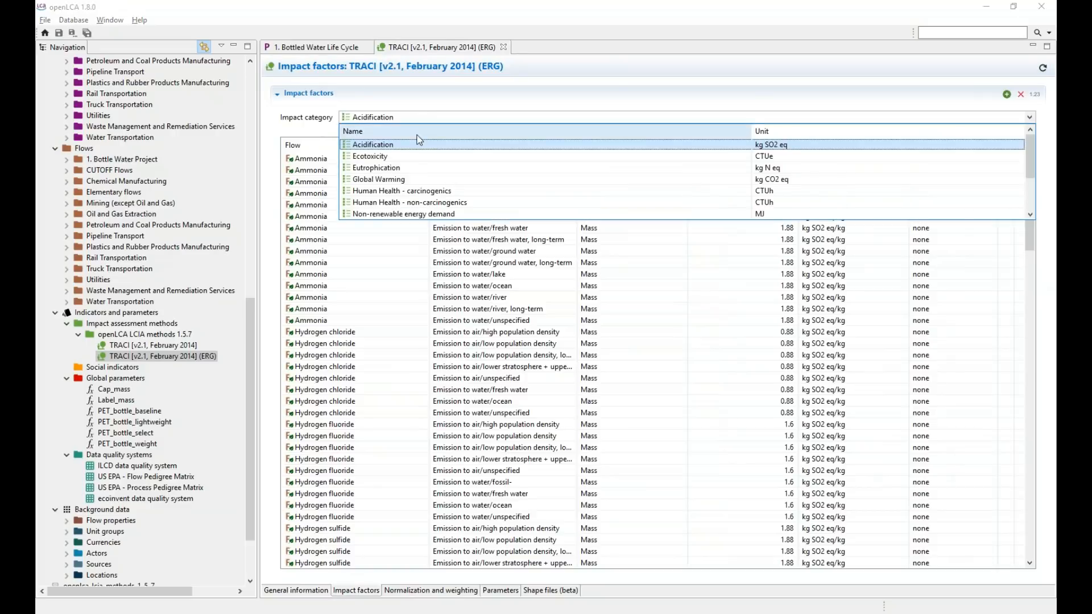
click(423, 179)
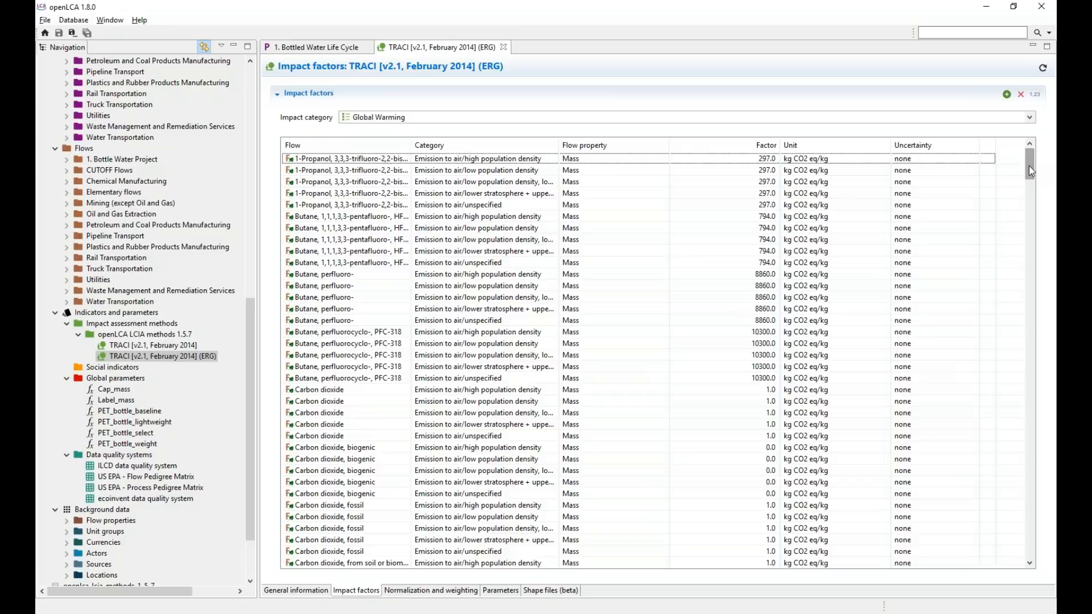
scroll(1029, 165, down, 2)
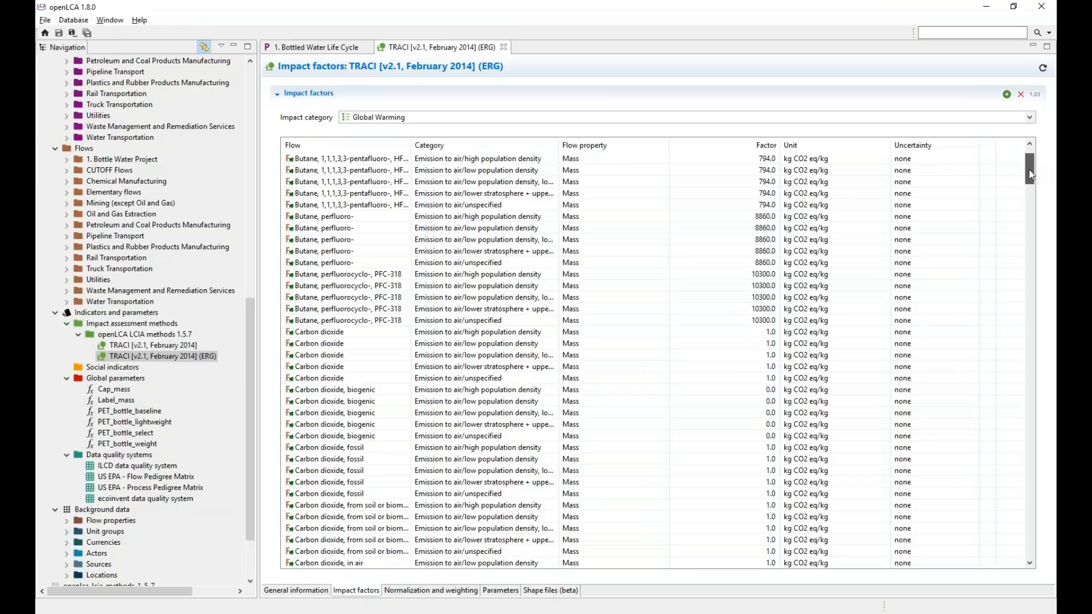
Set the Global Warming factor of Carbon dioxide, biogenic, emitted to air/high population density, to 1
click(729, 390)
click(735, 390)
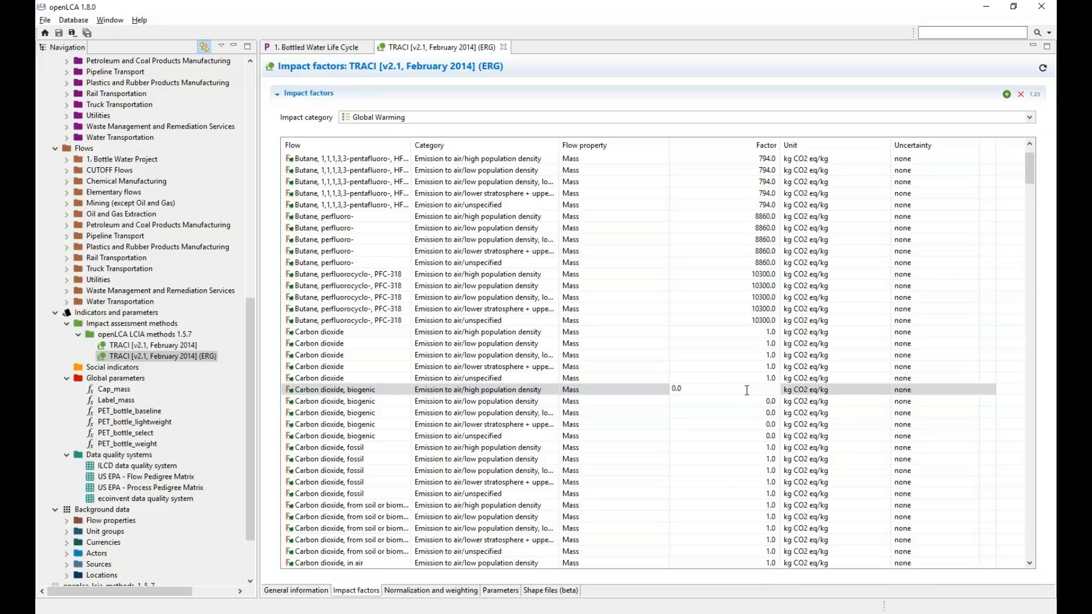
key(BackSpace)
key(BackSpace)
key(BackSpace)
text(1*)
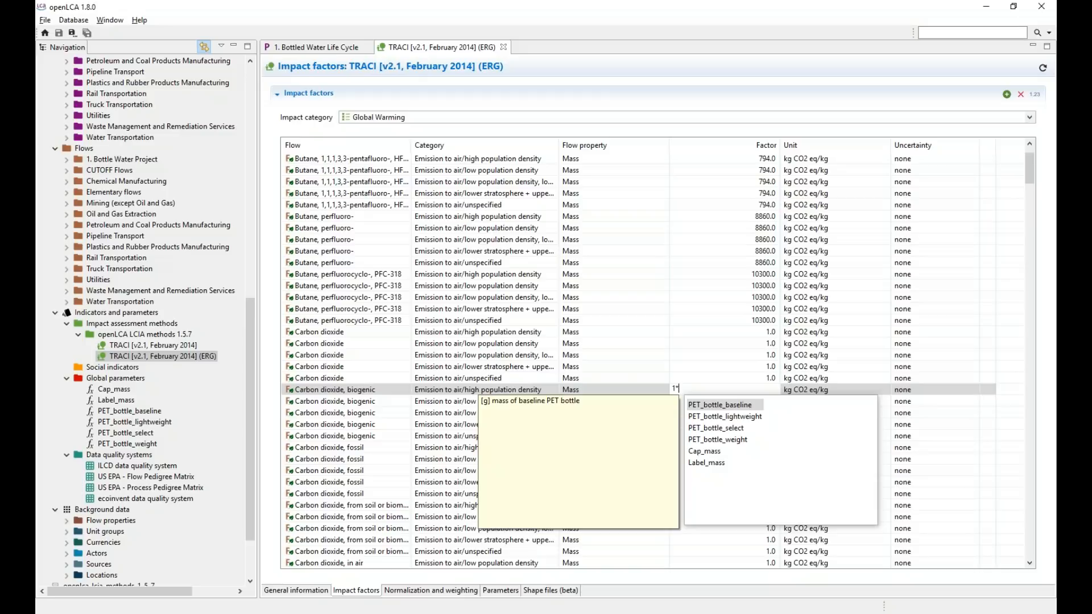
key(BackSpace)
key(BackSpace)
text(1)
click(708, 413)
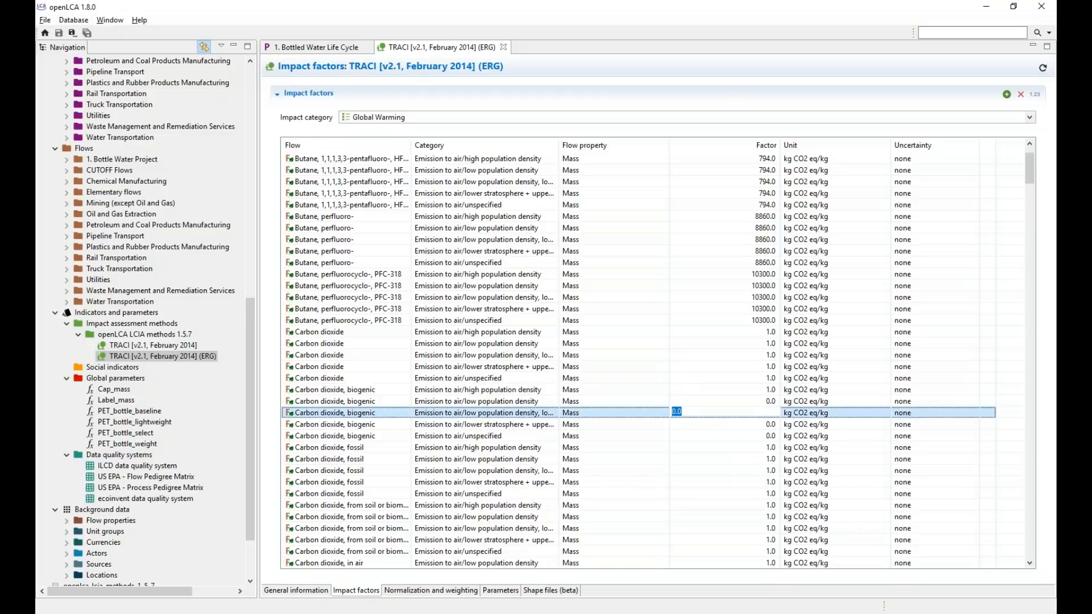
Reset the high population density biogenic carbon dioxide factor to 0
click(735, 391)
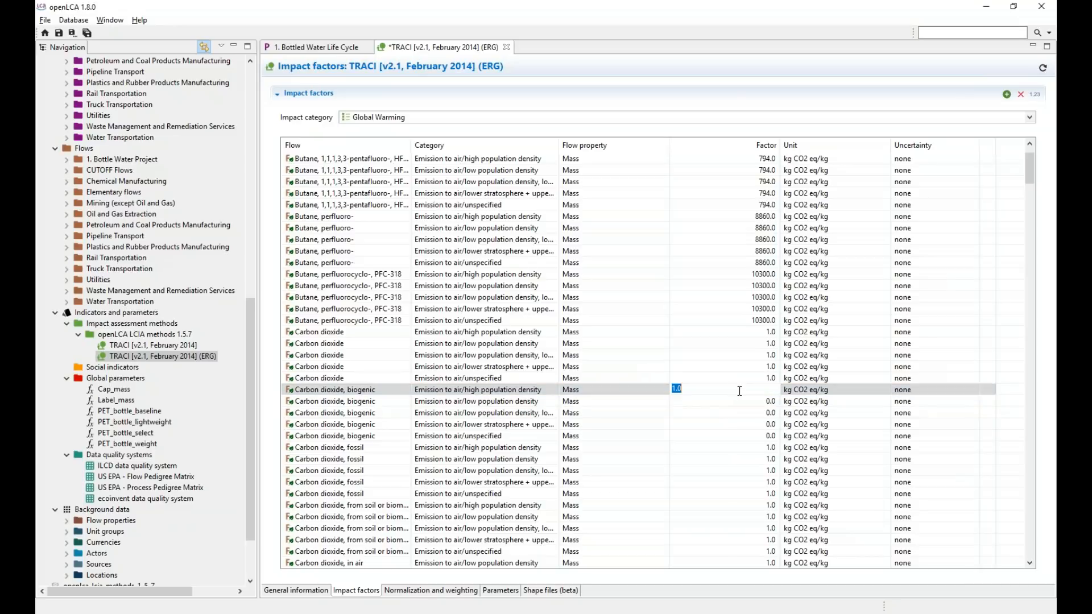
text(0)
click(739, 401)
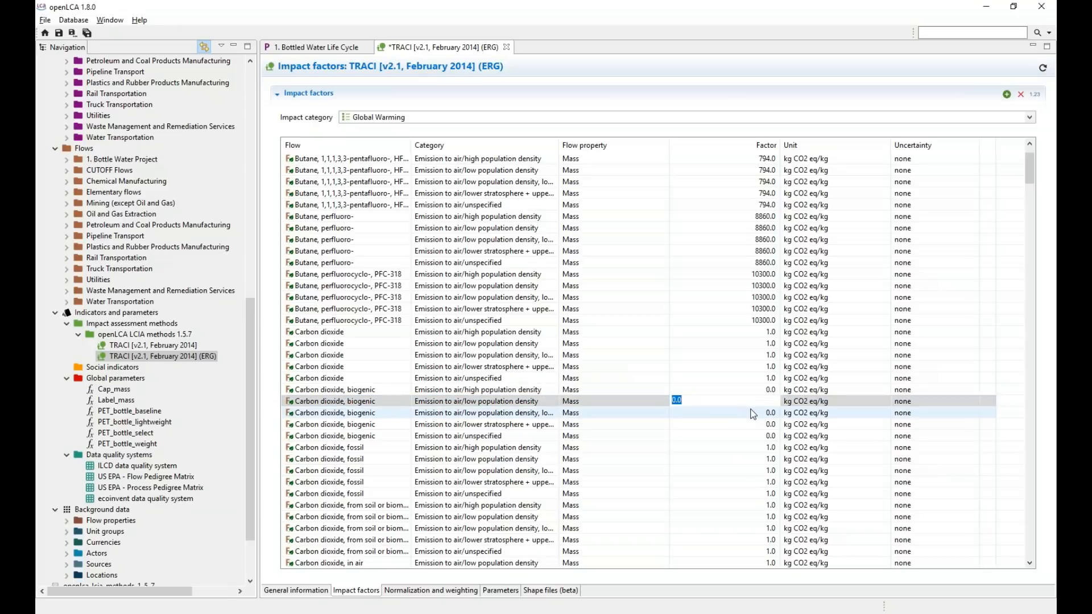
Close the TRACI impact assessment method and return to the inputs and outputs of the 1. Bottled Water Life Cycle process
click(506, 47)
click(608, 319)
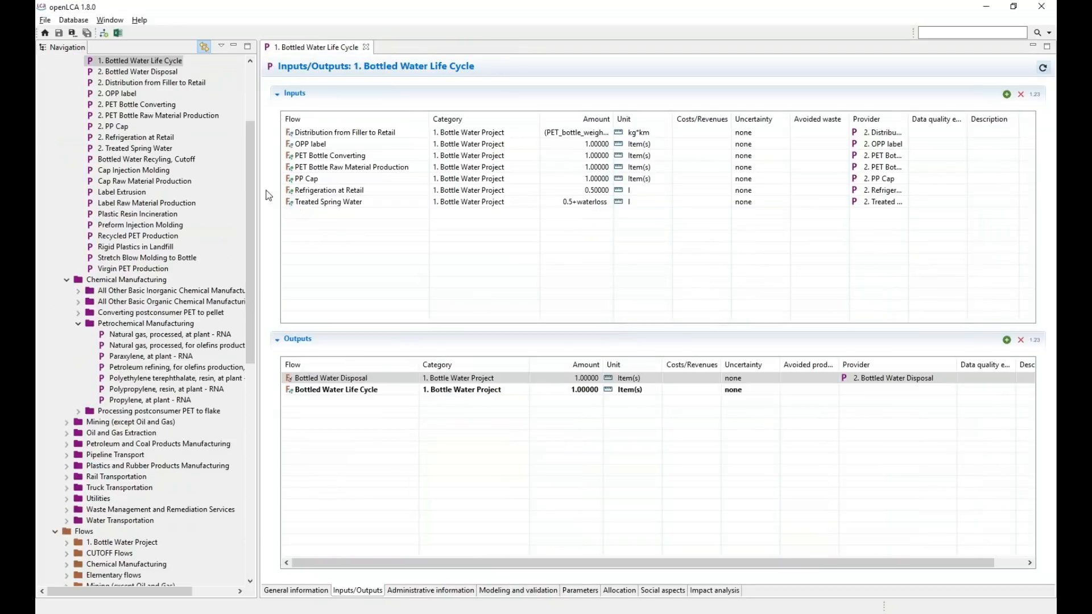
scroll(248, 165, up, 2)
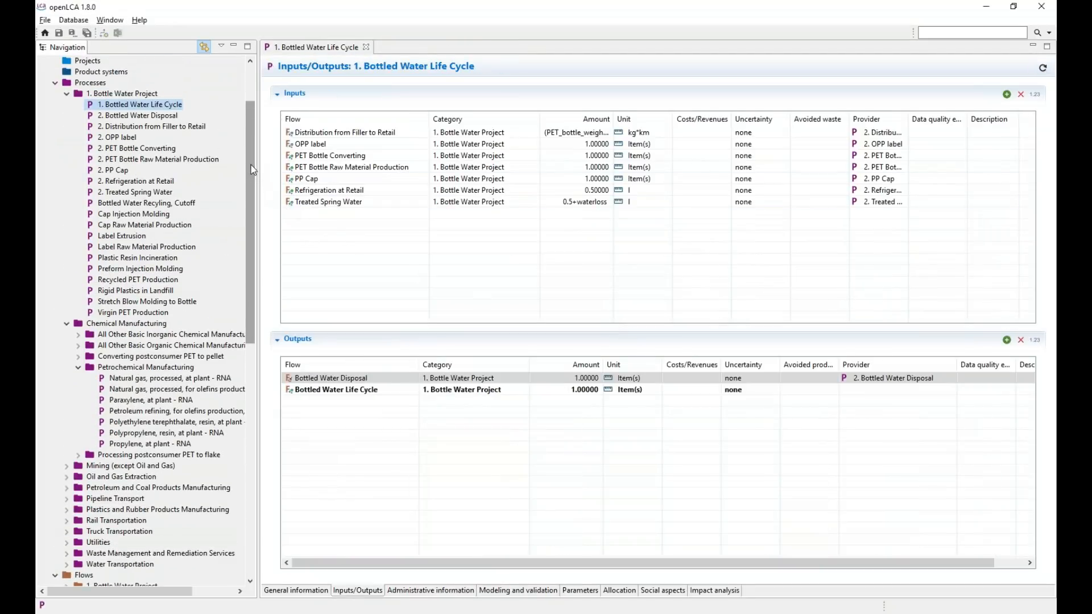
scroll(251, 171, up, 2)
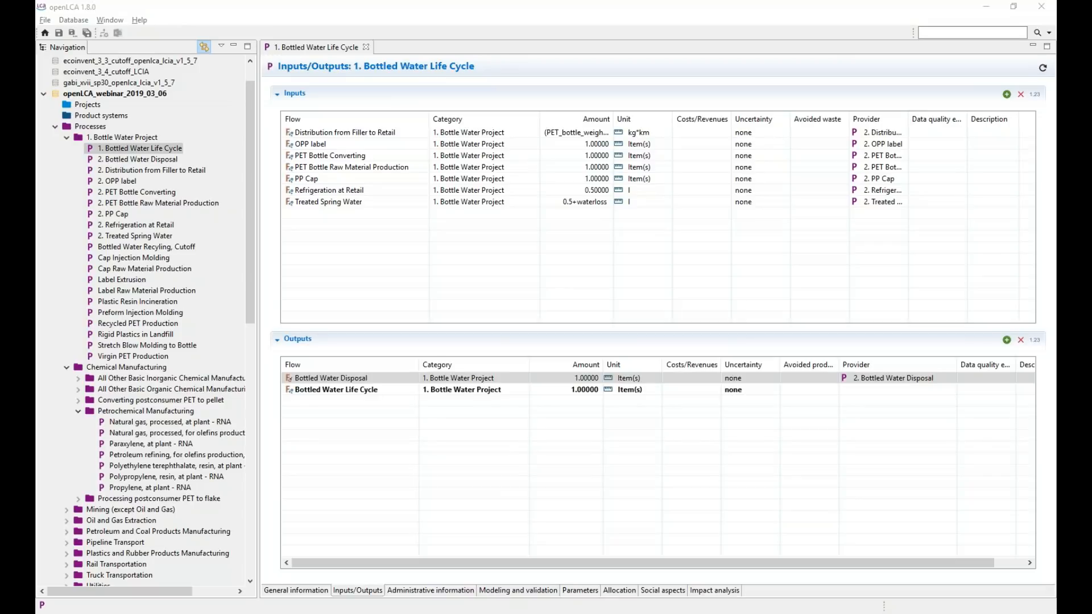
click(322, 49)
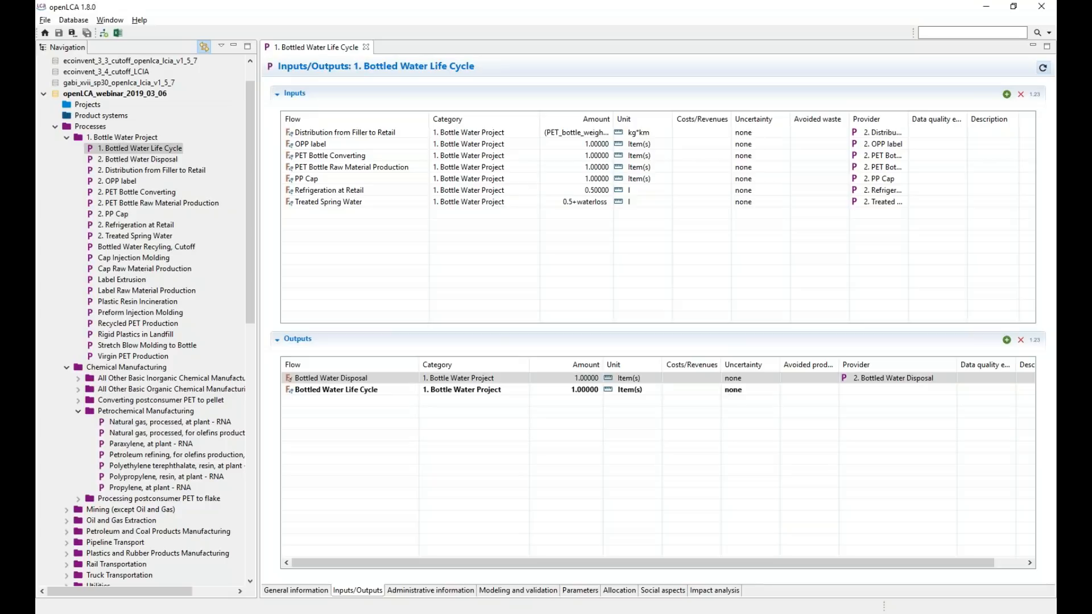
click(576, 391)
click(582, 408)
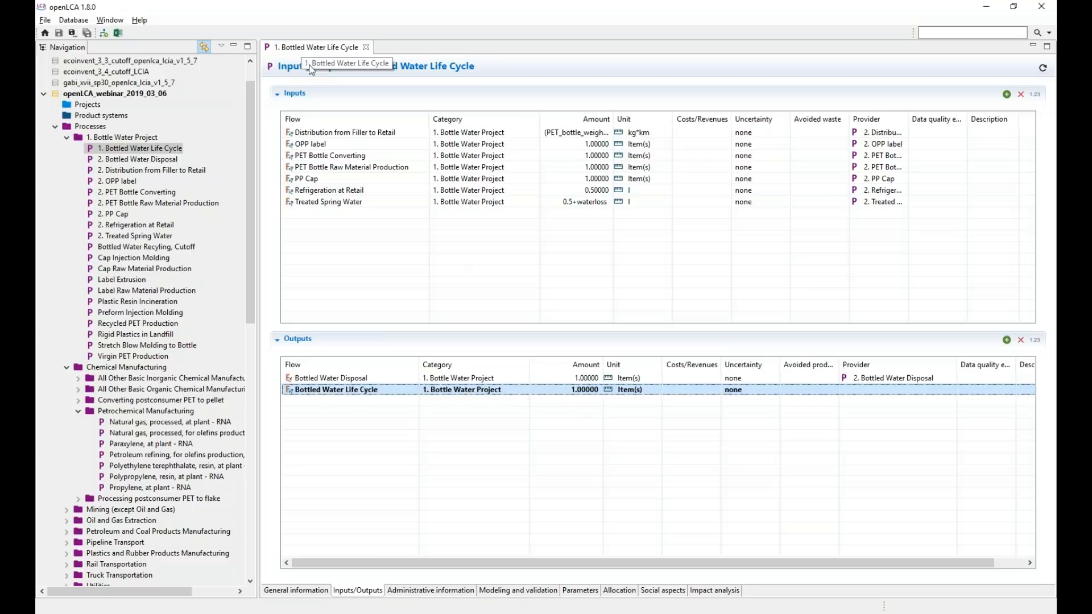
Create a product system from 1. Bottled Water Life Cycle named "Bottled water, 500ml, 0% recycled PET", using only default providers for linking
click(314, 592)
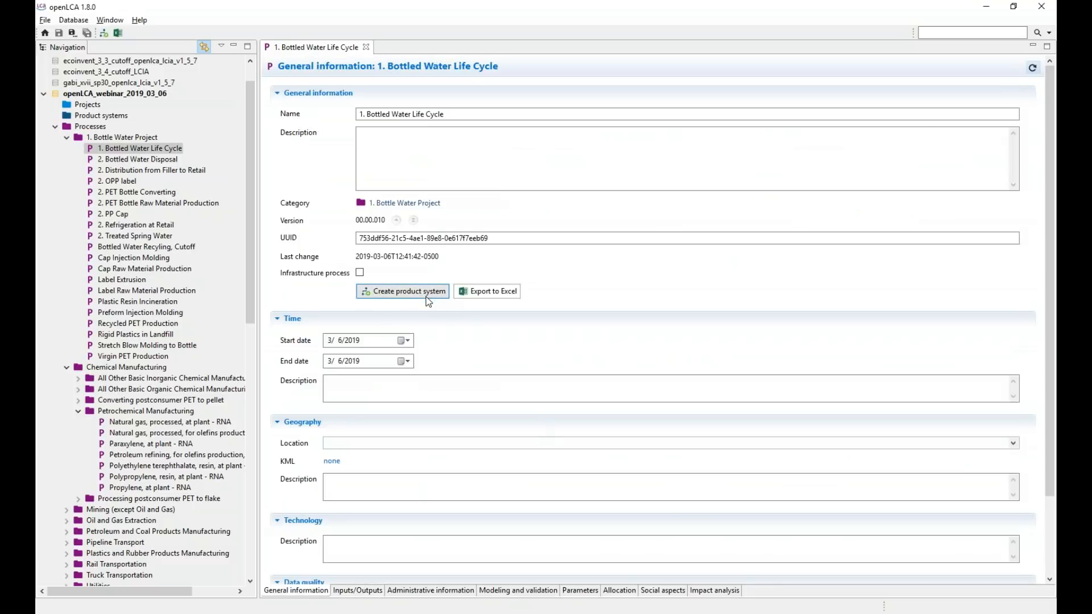
click(251, 179)
drag(251, 182, 253, 190)
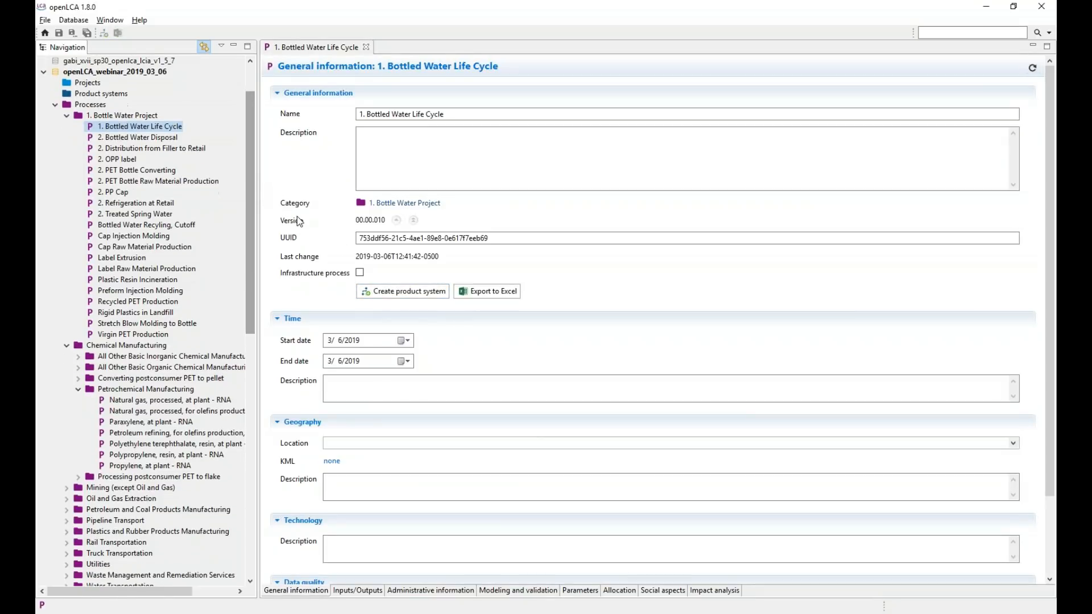
click(382, 295)
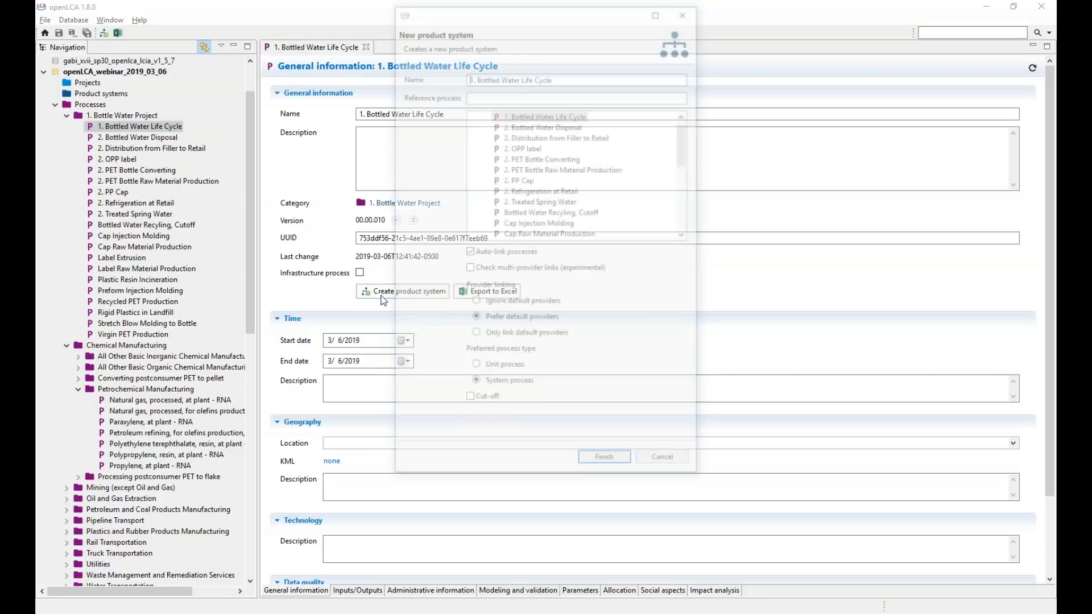
drag(551, 14, 603, 42)
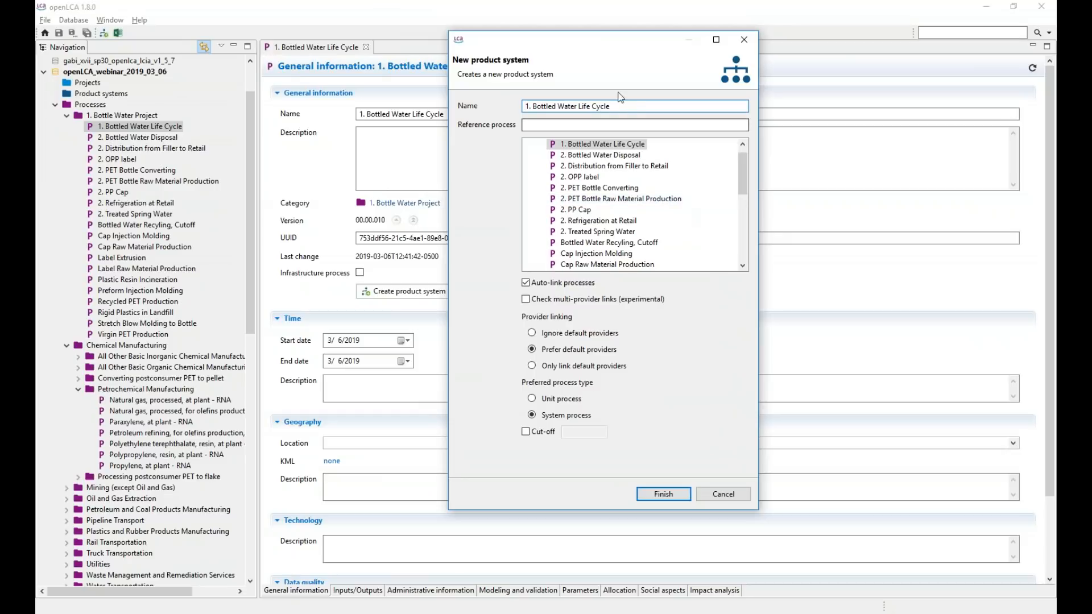
drag(612, 106, 504, 99)
key(BackSpace)
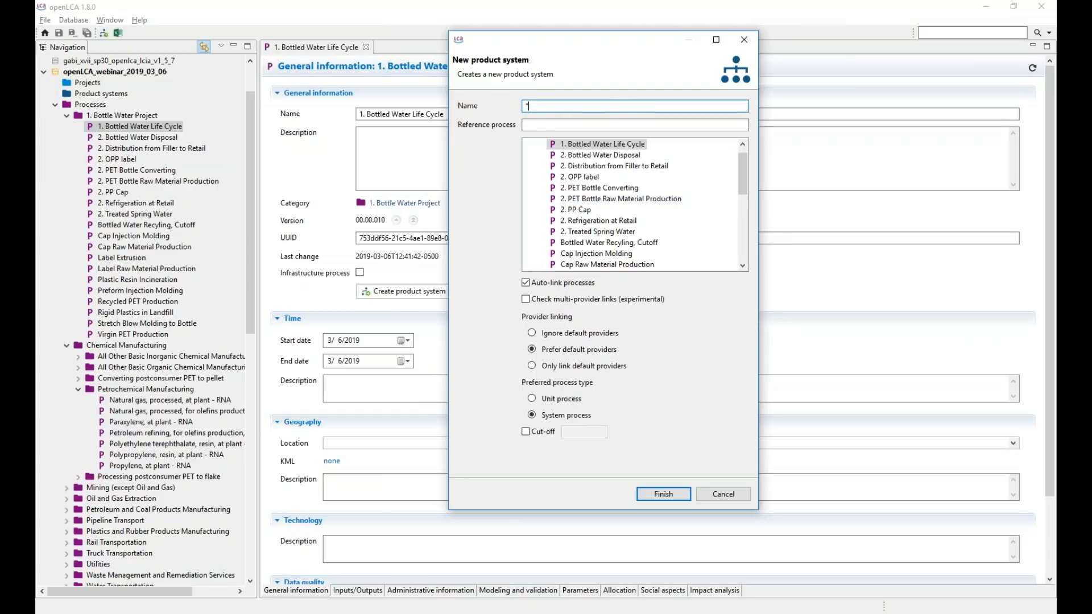
text(Bottled water, 500ml, 0% recycled PET)
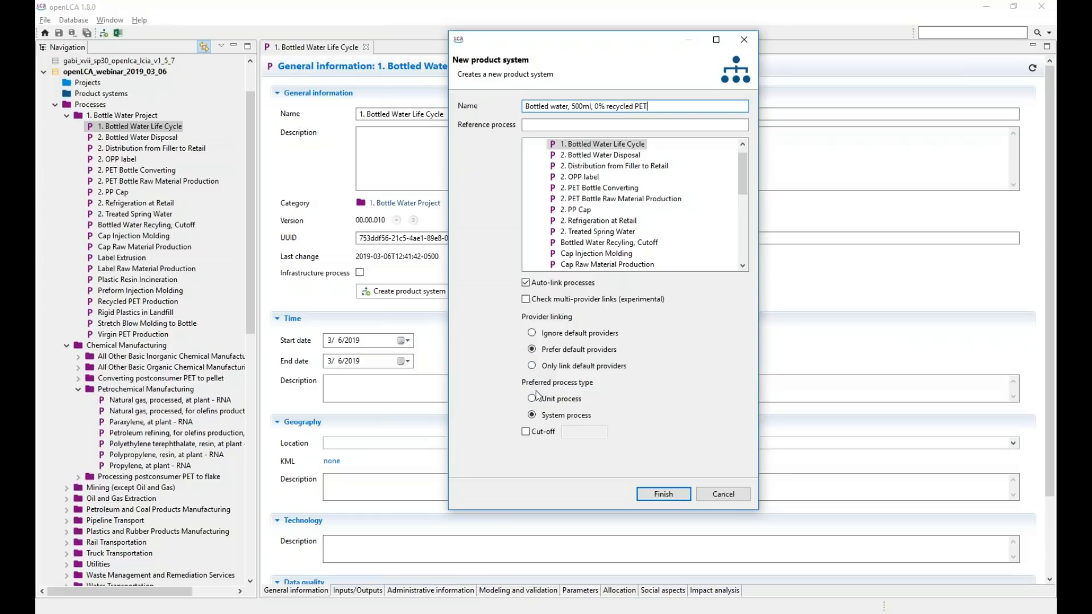
click(534, 365)
click(663, 494)
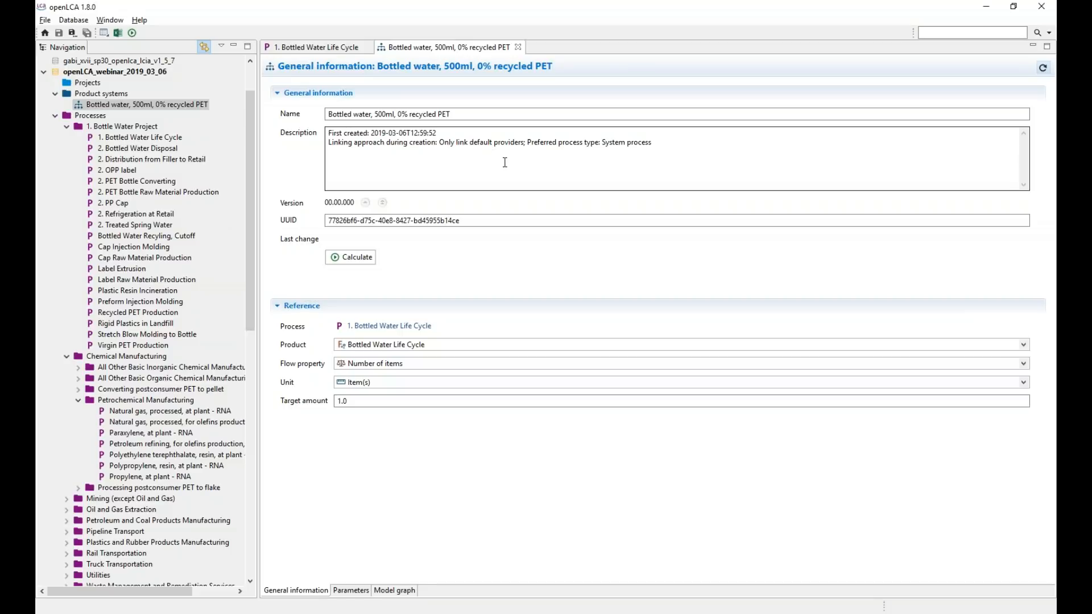
Check the reference product and flow property options of the new product system
click(466, 345)
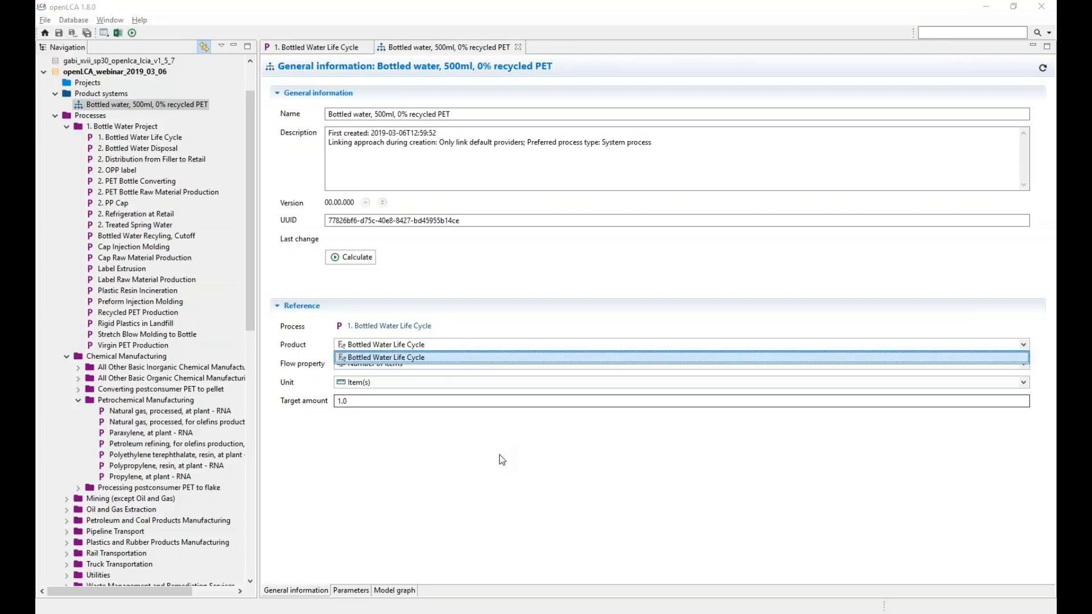
click(472, 363)
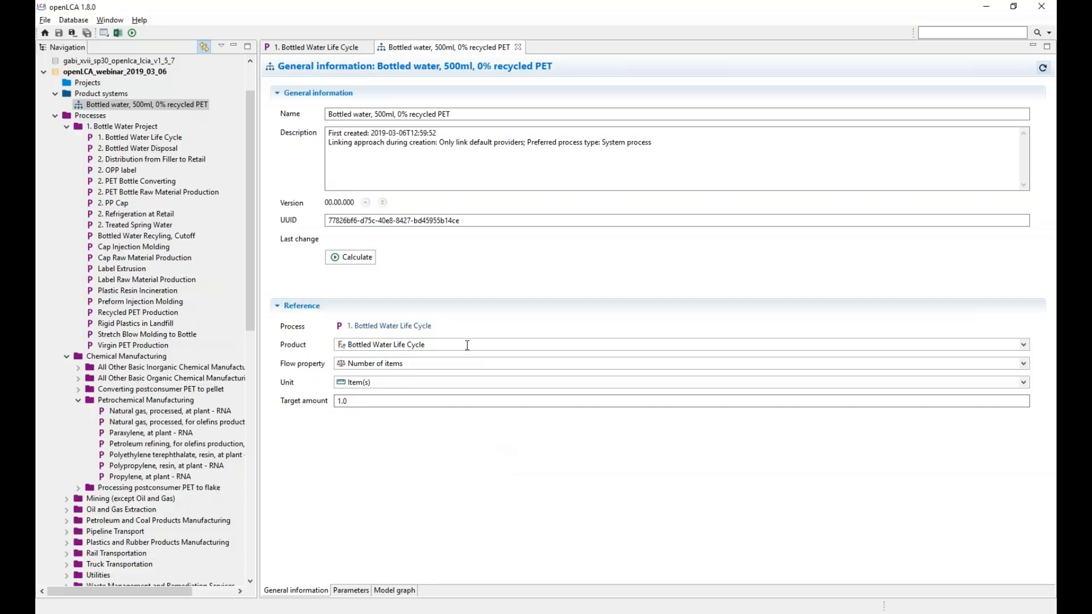
click(471, 348)
click(499, 442)
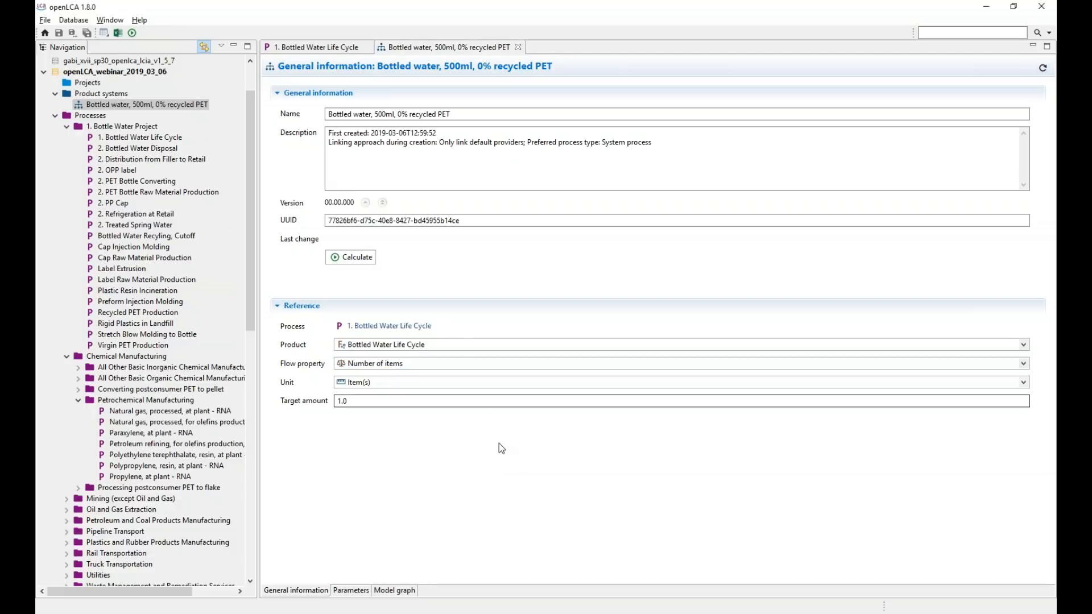
click(463, 366)
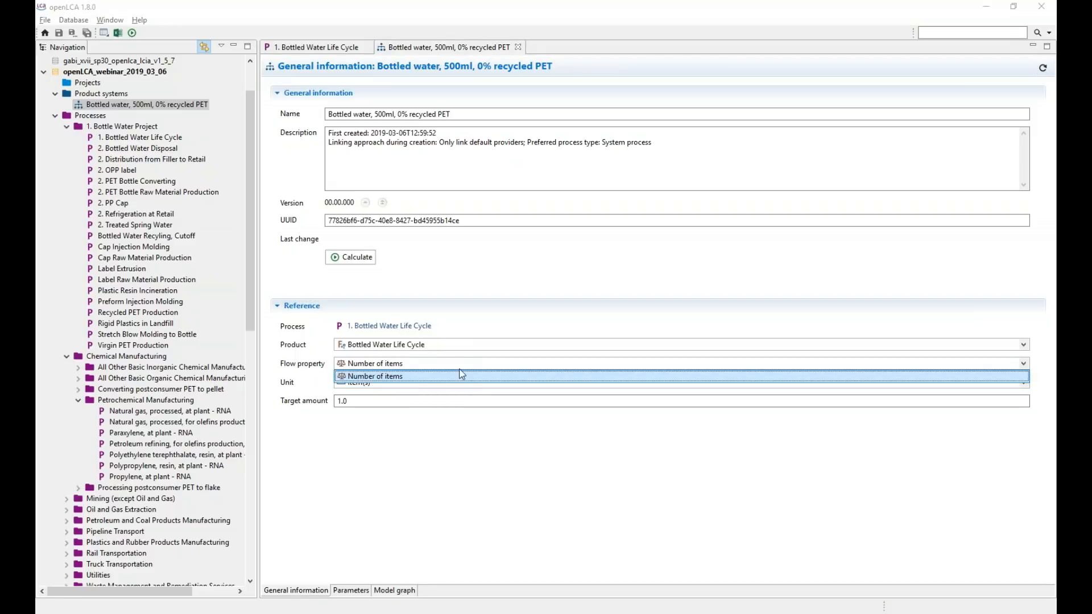
click(471, 440)
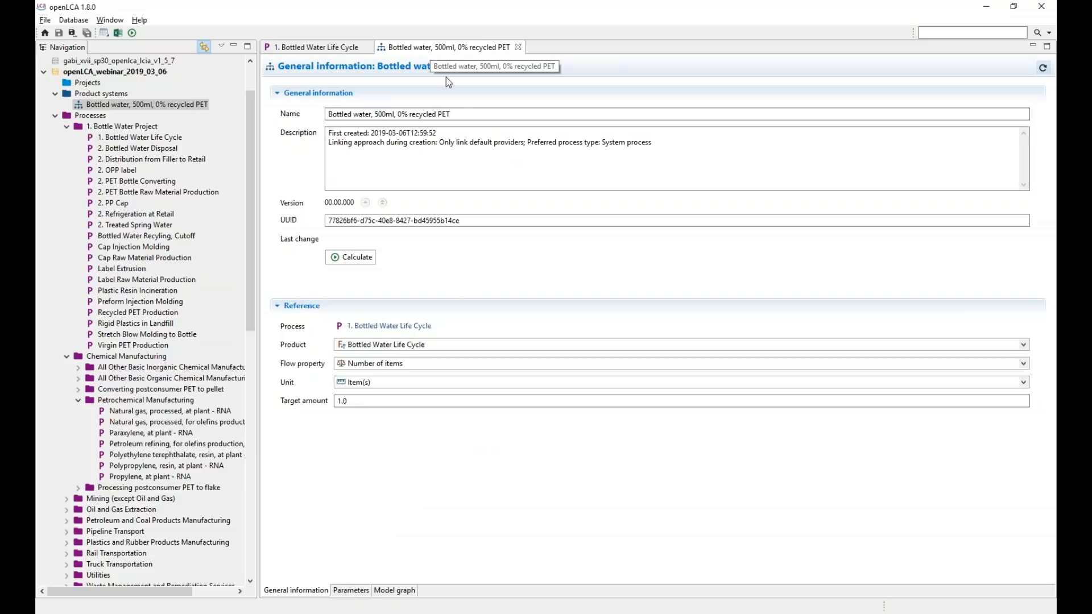
Add the global PET_bottle_select parameter to the product system's parameters
click(350, 591)
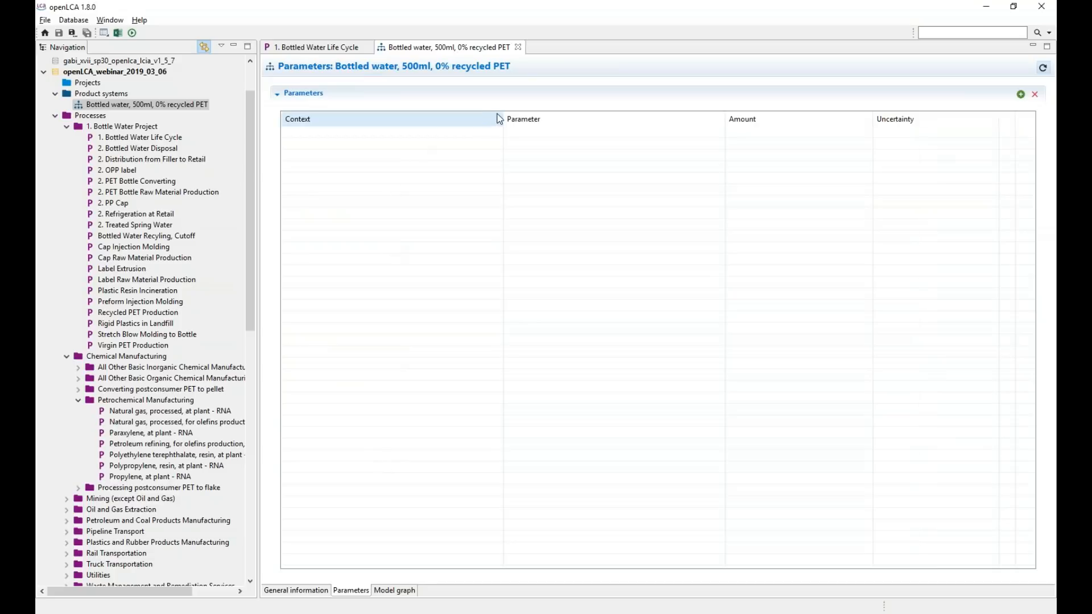
drag(503, 118, 416, 119)
drag(637, 119, 588, 119)
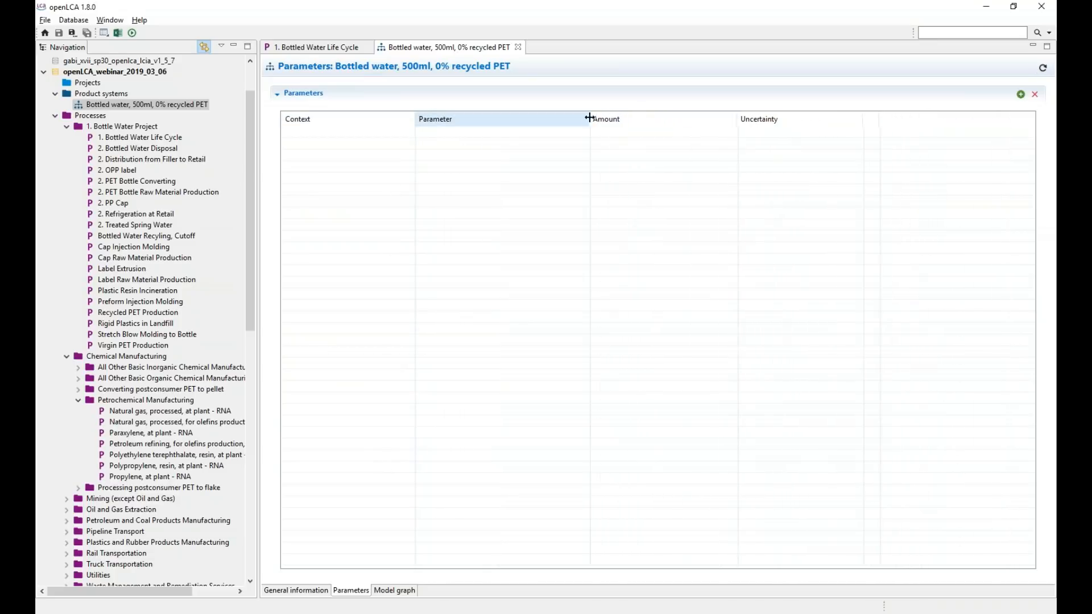
click(1019, 95)
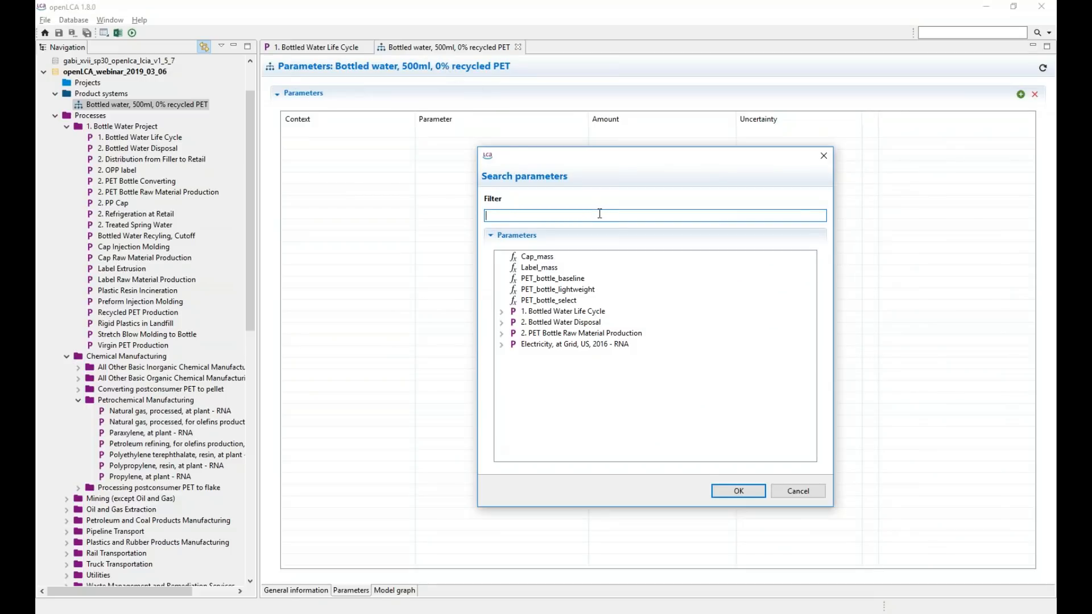
click(547, 301)
click(739, 490)
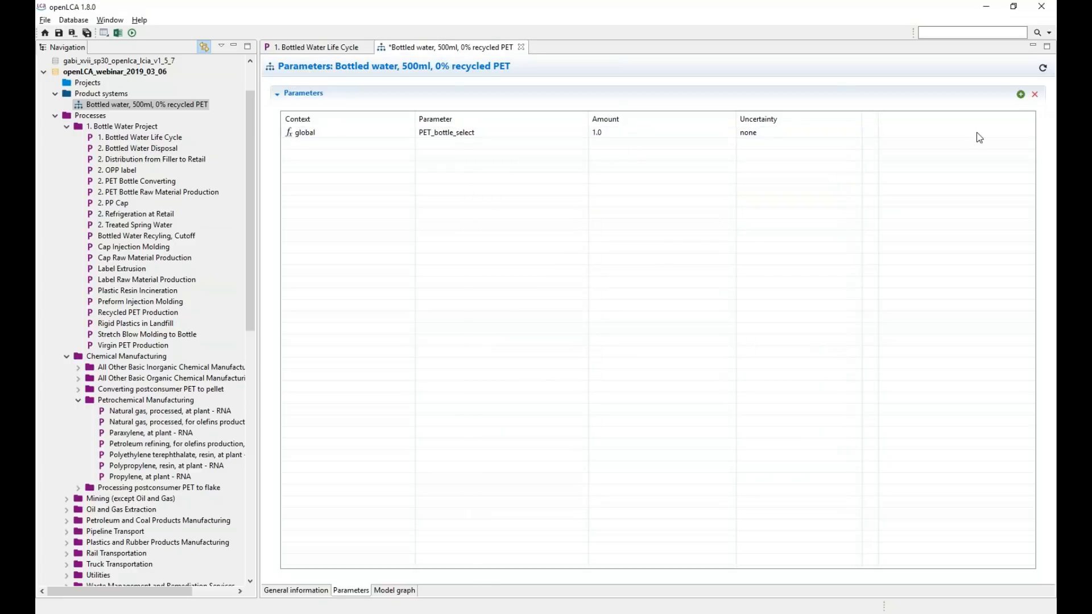
Add the rPET_contet parameter of 2. PET Bottle Raw Material Production to the product system and save it
click(1020, 95)
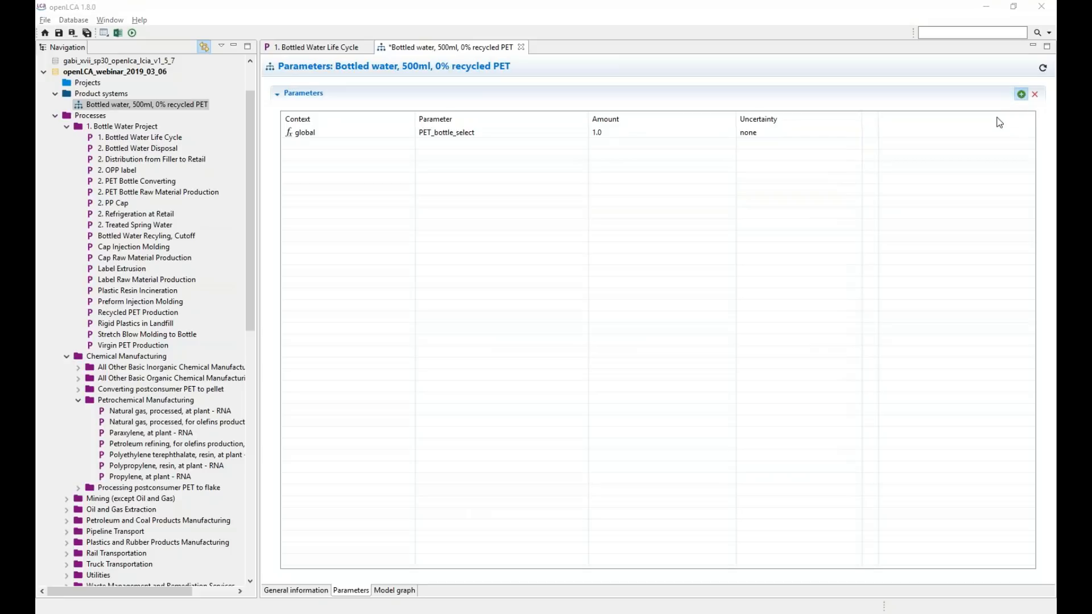
text(rpet)
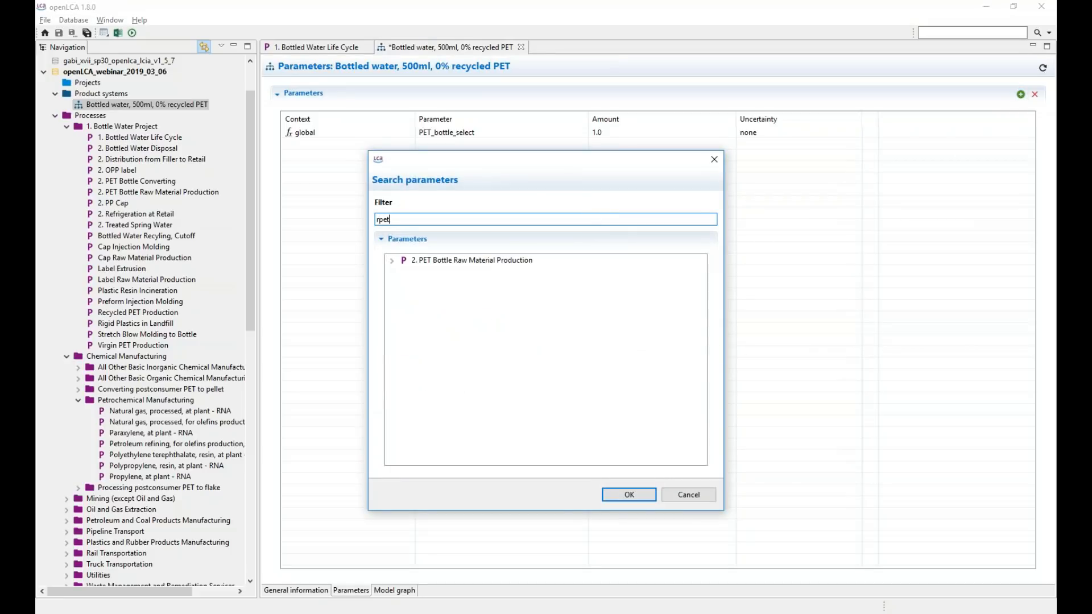
click(392, 261)
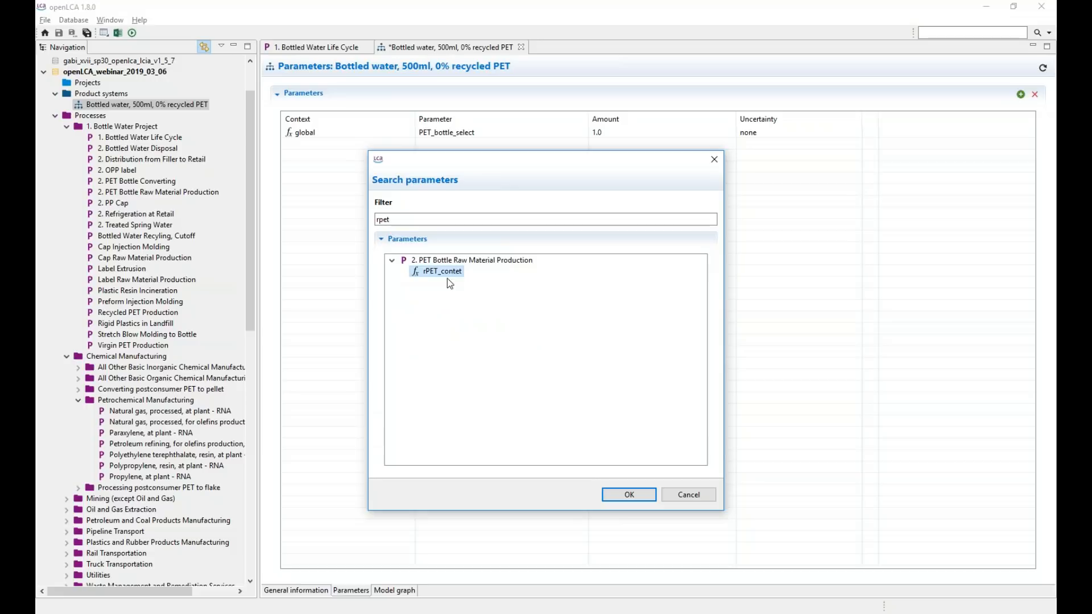
click(629, 494)
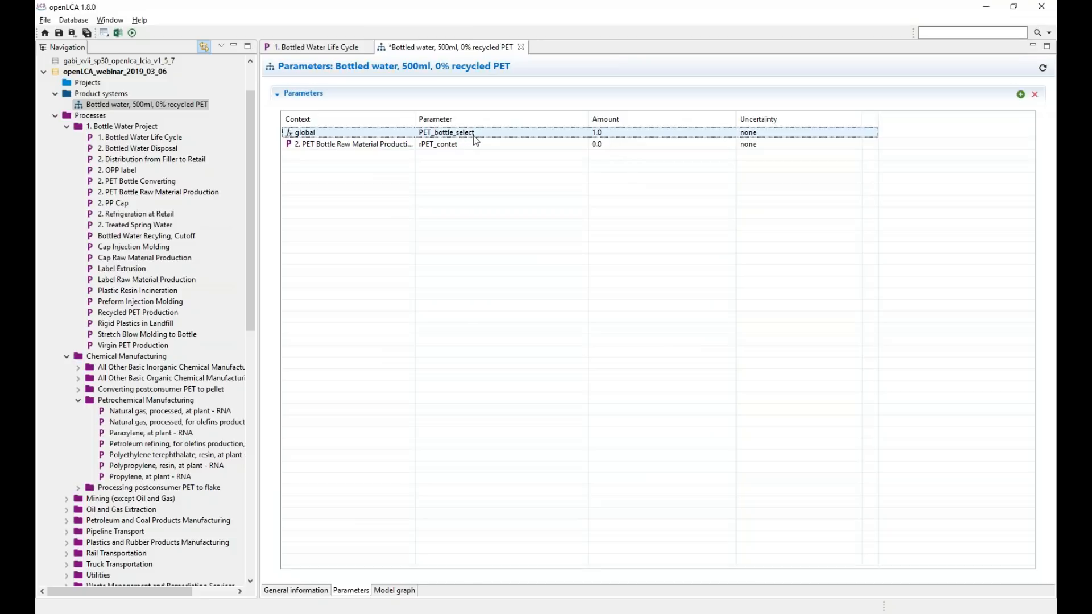
drag(416, 119, 451, 118)
key(ctrl+s)
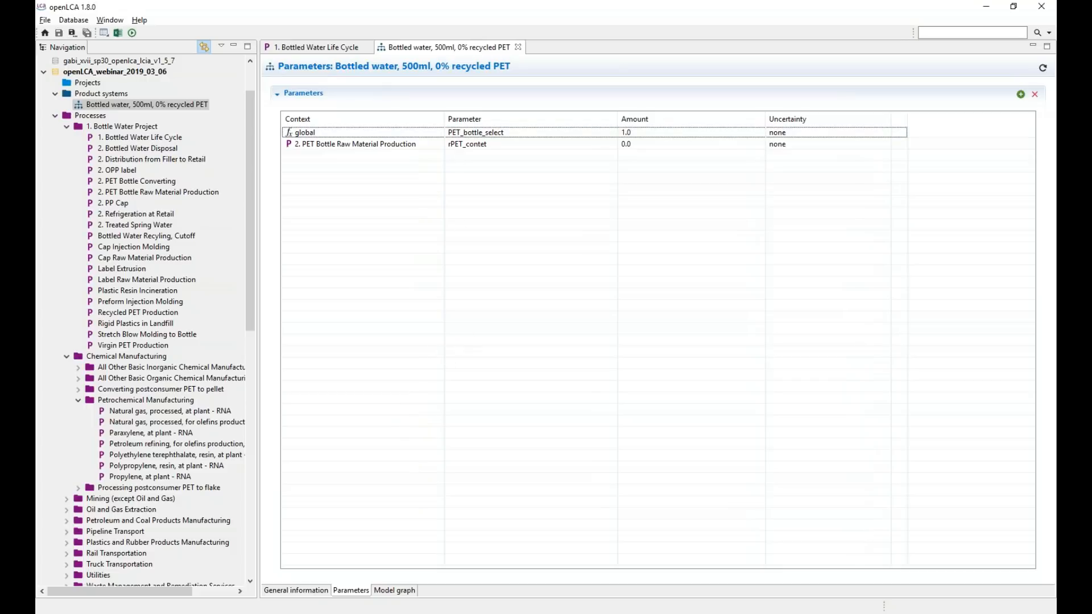
Show the product system's model graph, place the 1. Bottled Water Life Cycle box near the canvas centre and widen it
click(392, 591)
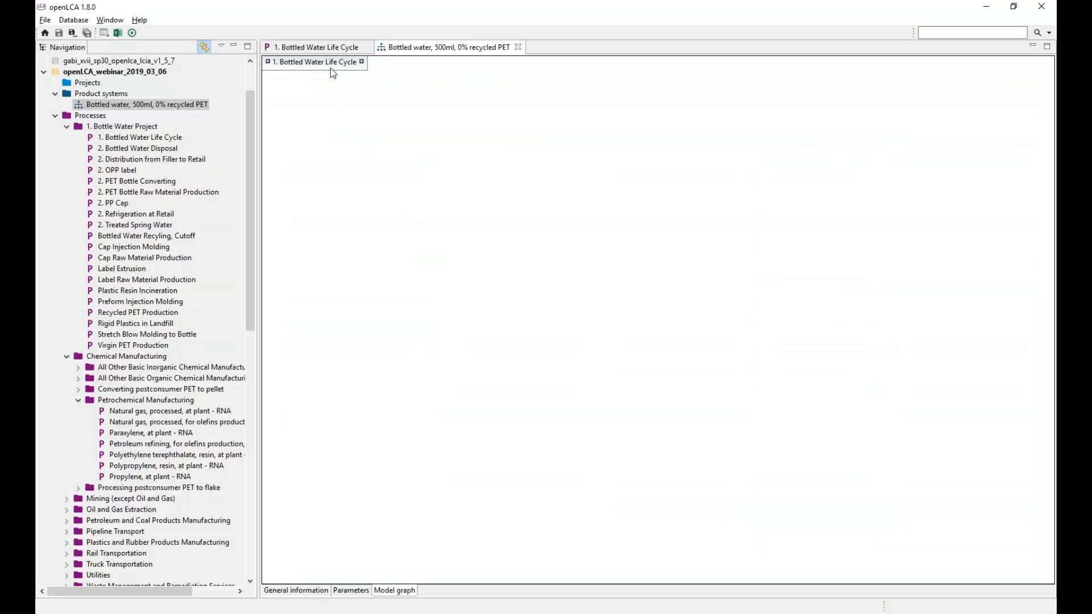
drag(391, 115, 627, 297)
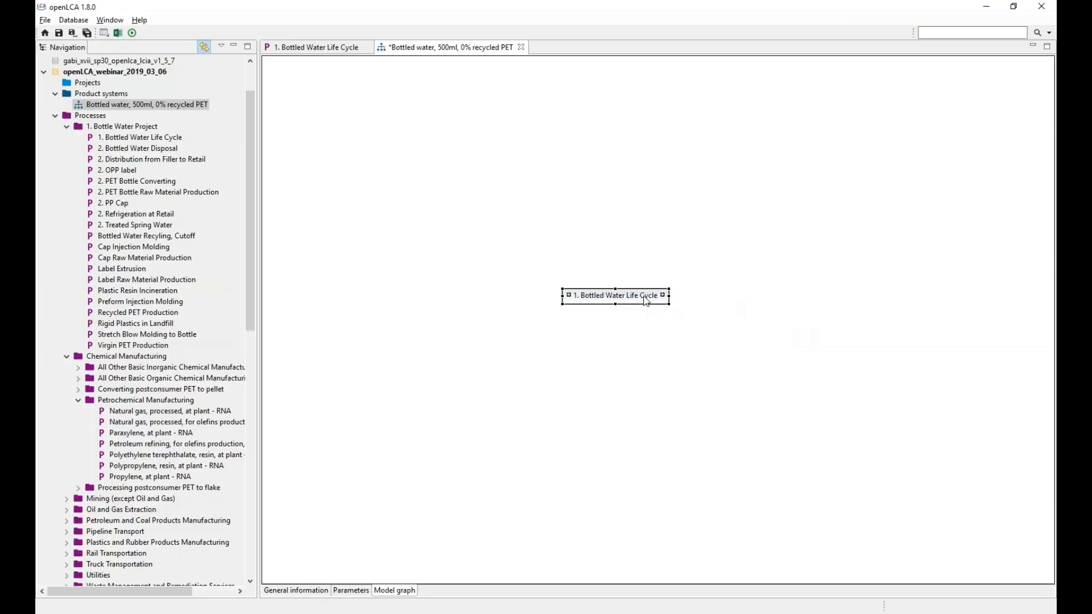
drag(605, 299, 727, 285)
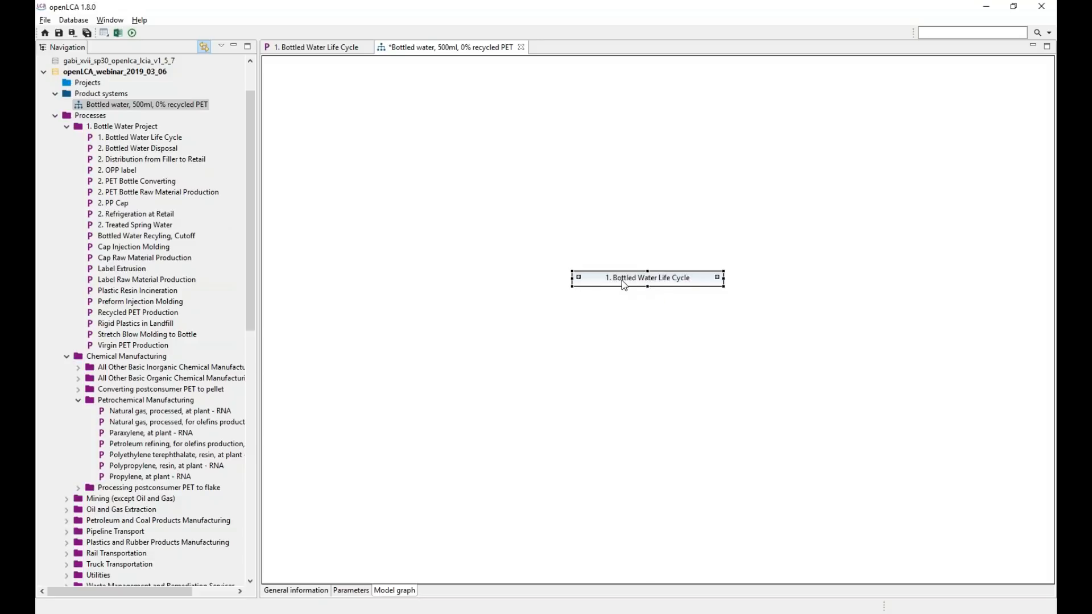
Expand the suppliers of 1. Bottled Water Life Cycle, plus those of its distribution, refrigeration, OPP label and PET bottle raw material processes
click(578, 278)
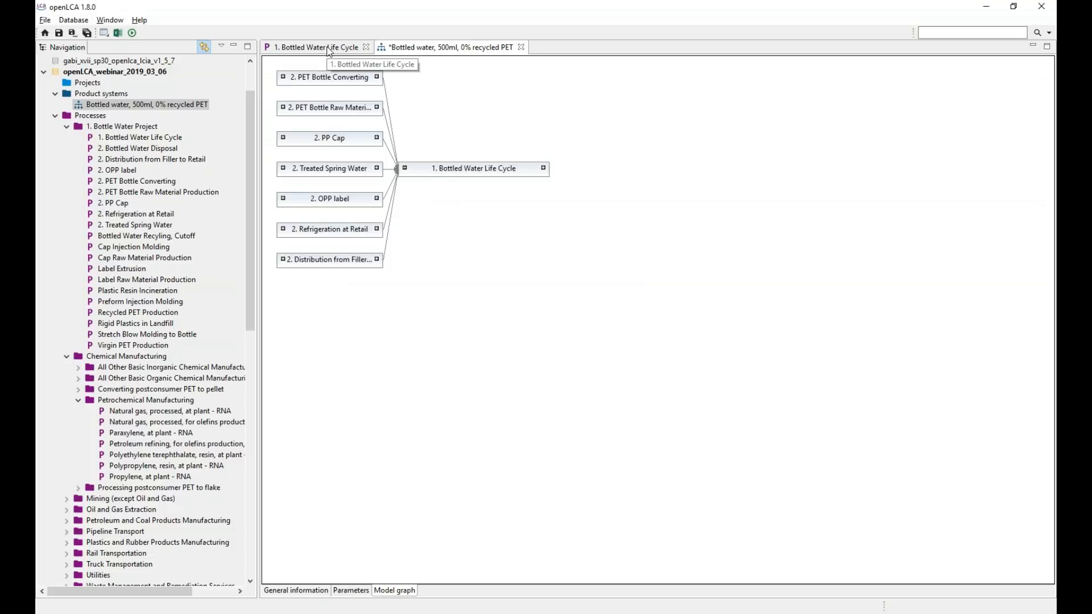
click(283, 261)
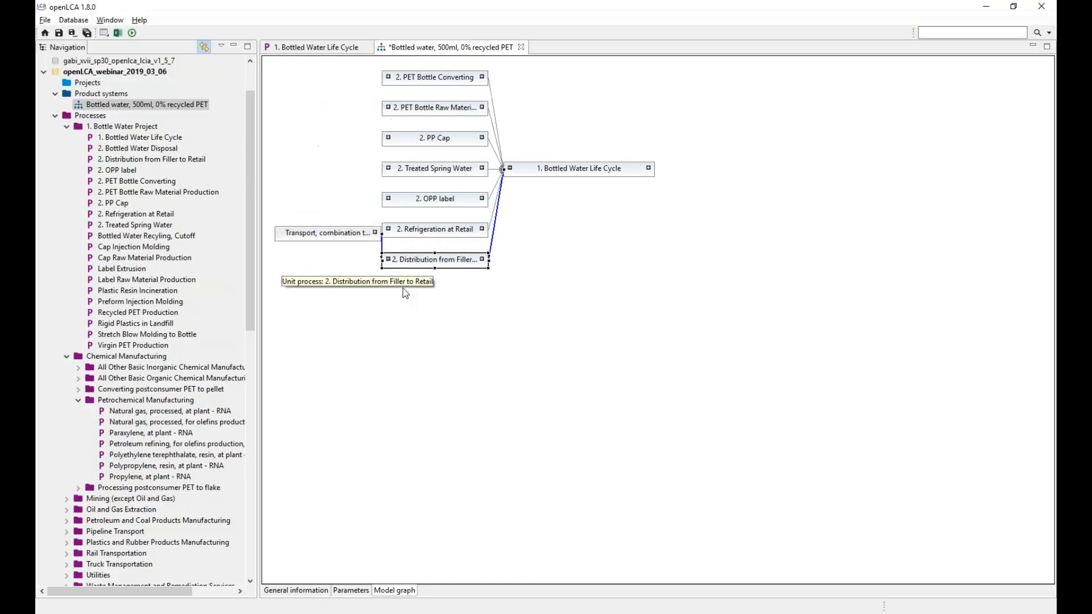
click(405, 229)
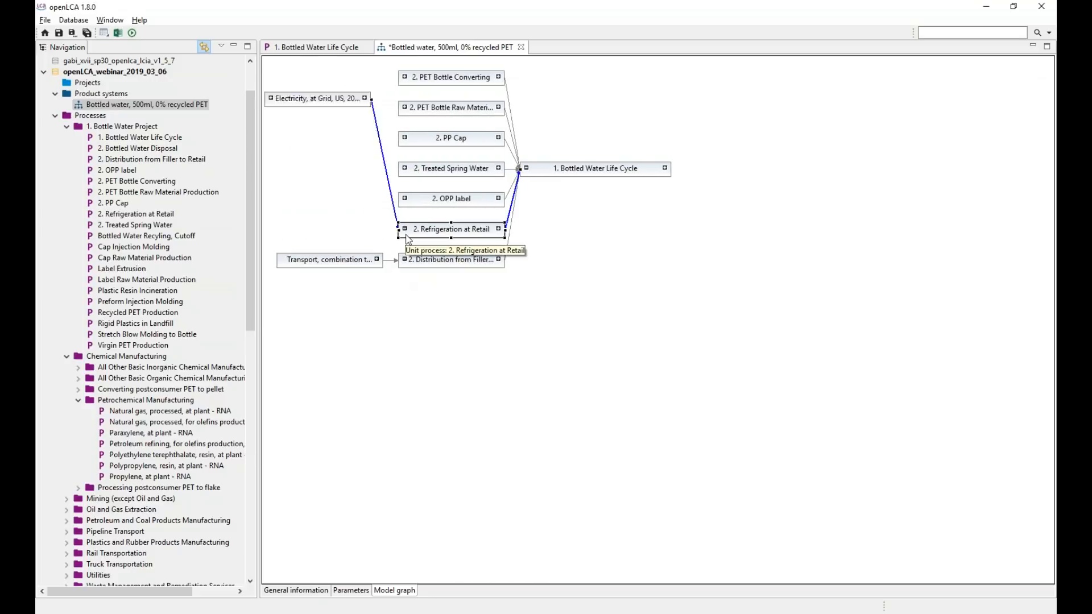
click(404, 199)
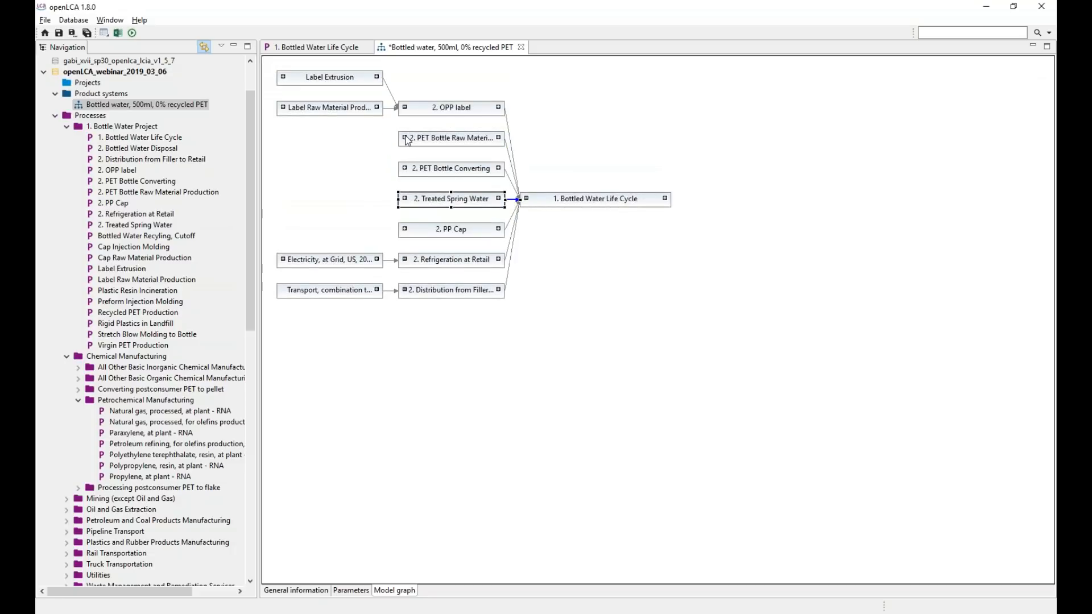
click(404, 138)
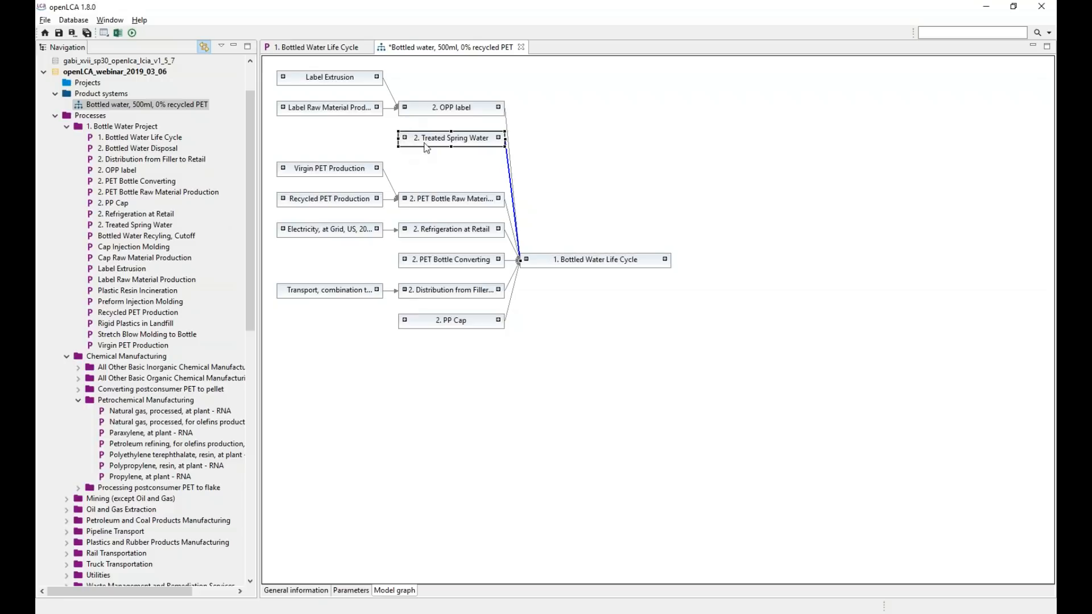
Expand all processes in the model graph to show the complete supply chain
click(618, 169)
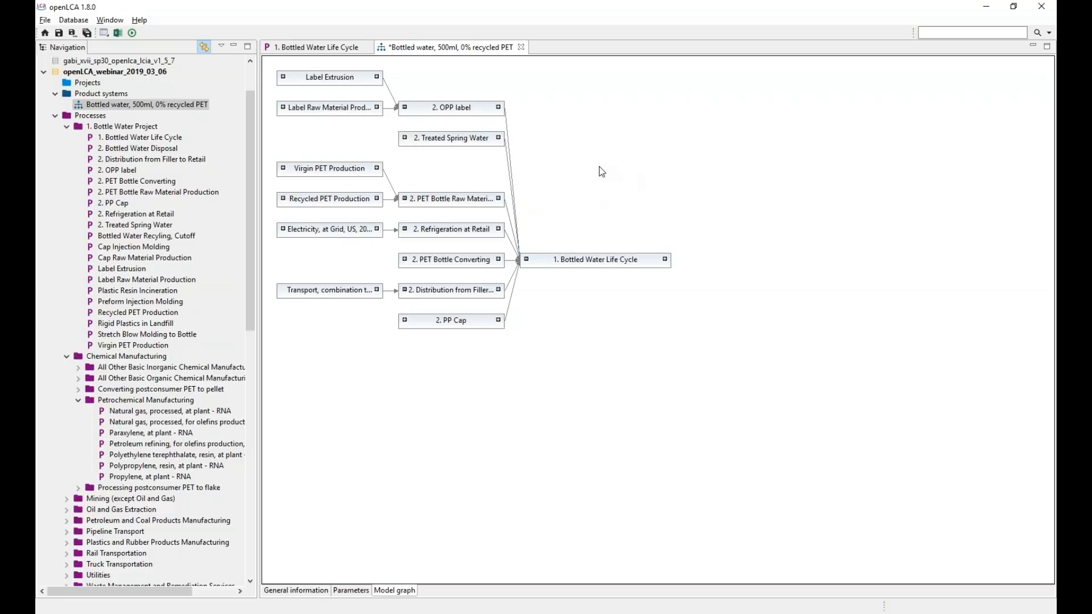
right_click(599, 168)
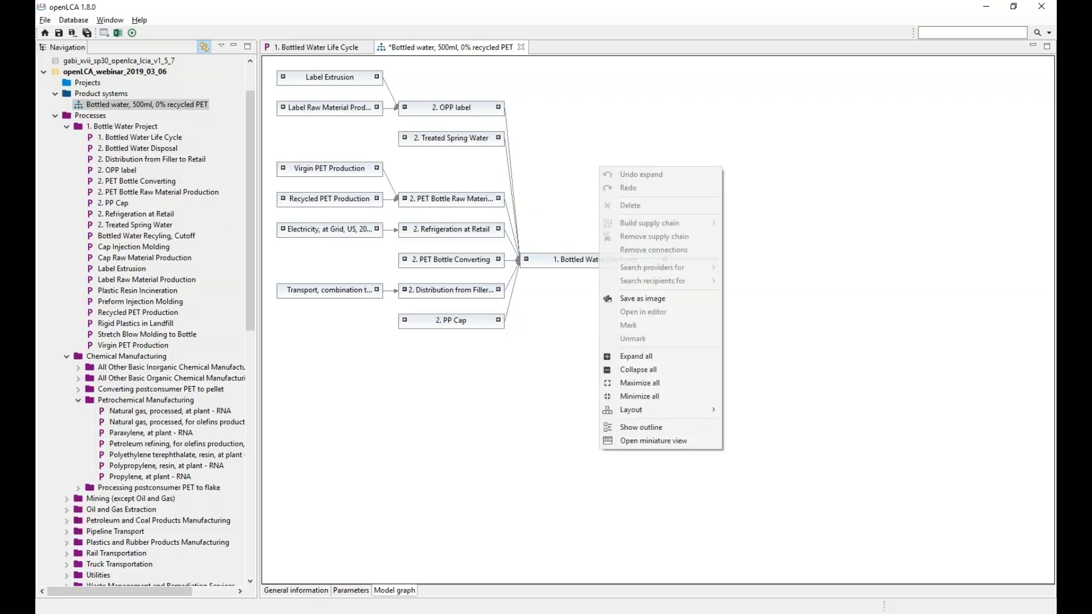
click(678, 363)
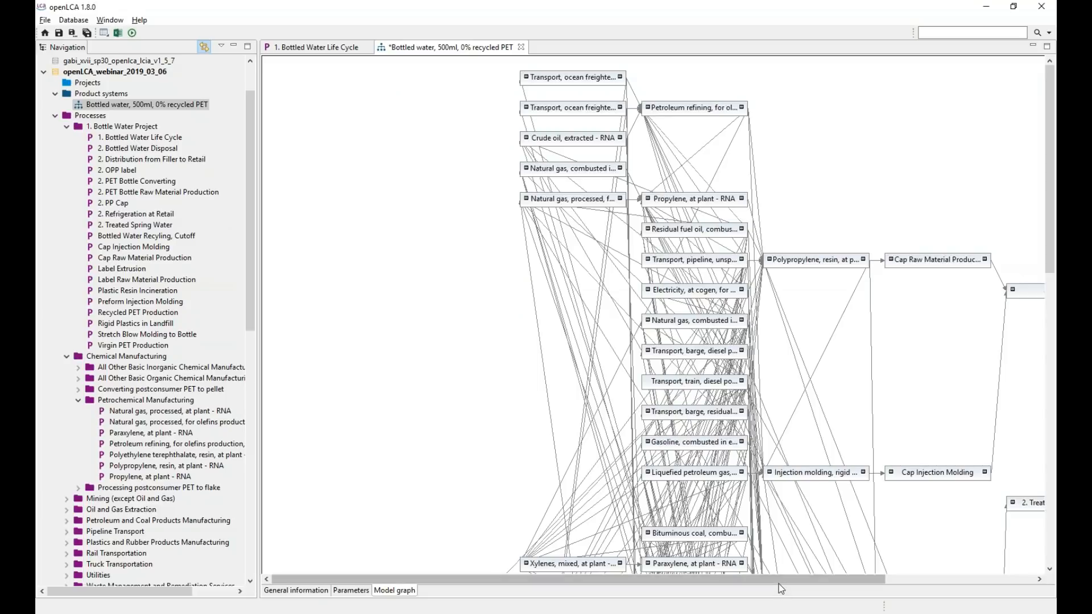
Trace the graph links of 2. PET Bottle Raw Material Production through Virgin PET Production, Recycled PET Production and the polyethylene terephthalate process
drag(779, 583, 936, 481)
scroll(1014, 287, up, 1)
scroll(996, 312, down, 1)
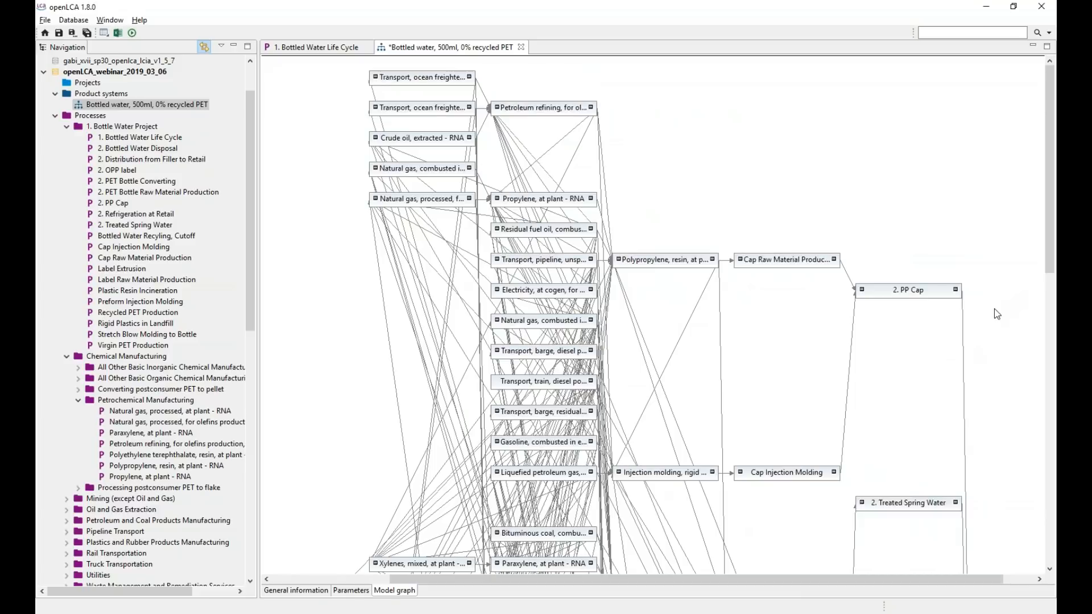
drag(1050, 264, 1050, 327)
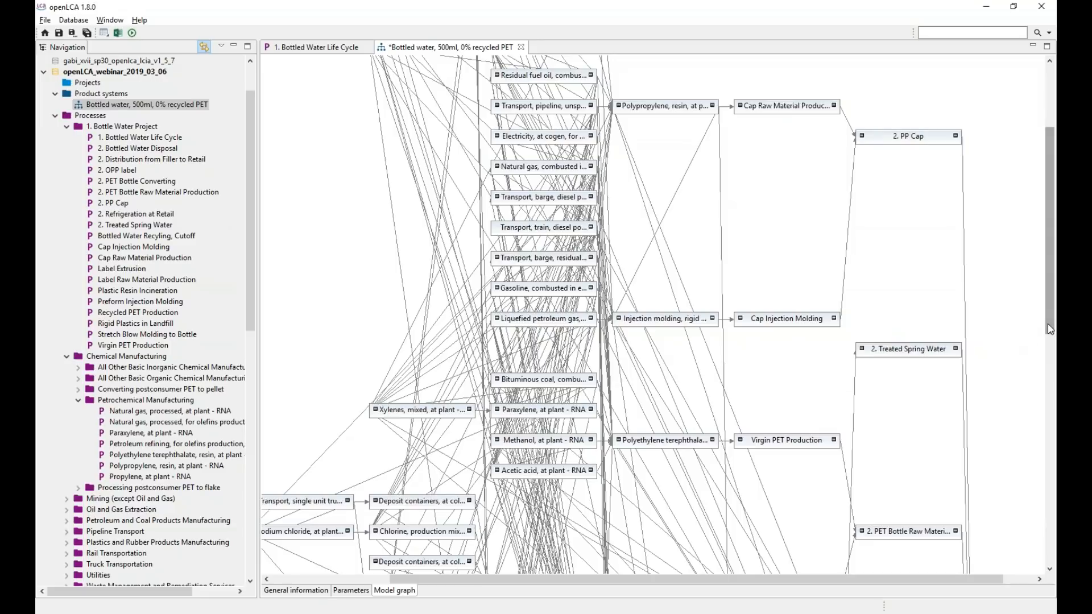
drag(1049, 328, 1047, 414)
click(921, 319)
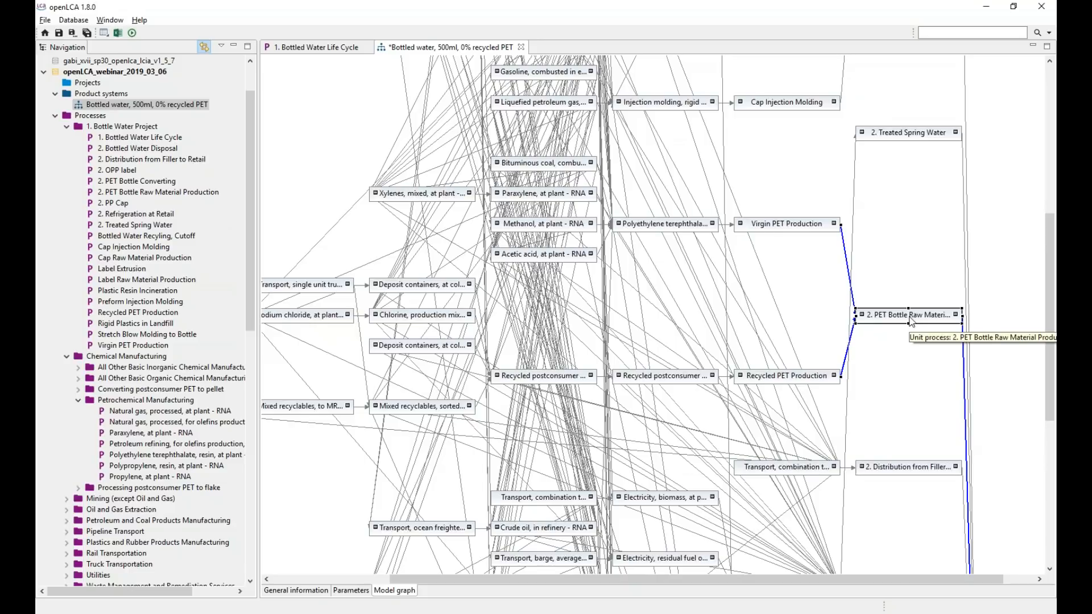
click(773, 230)
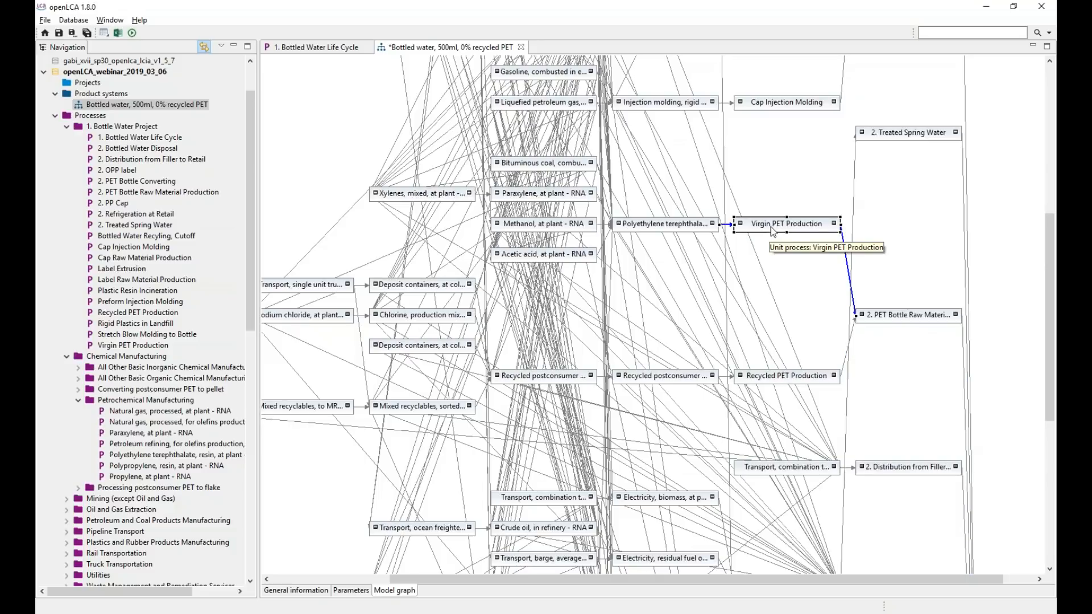
click(792, 380)
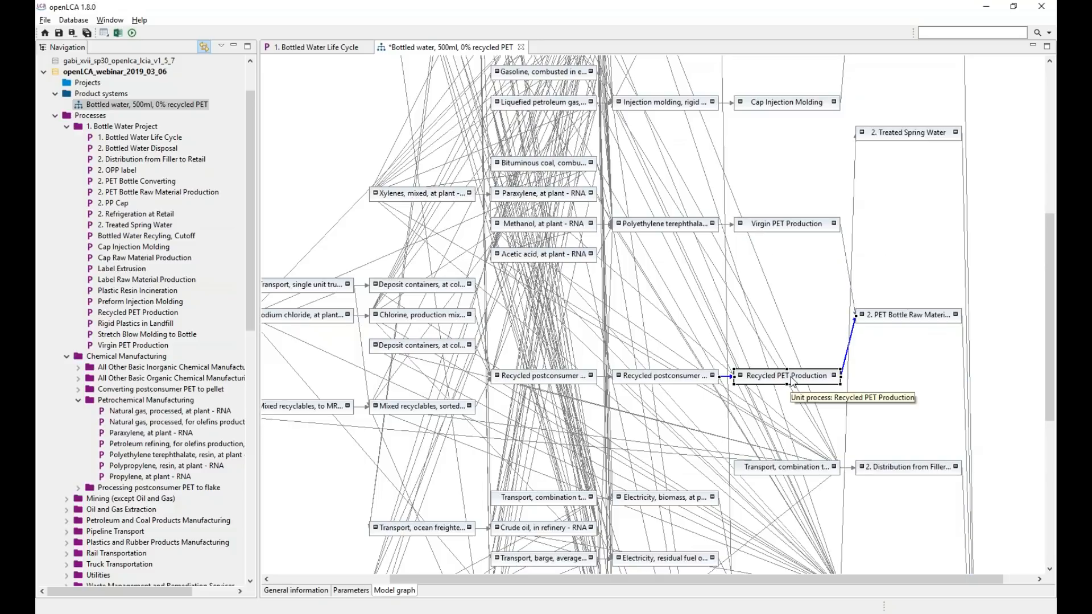
click(761, 227)
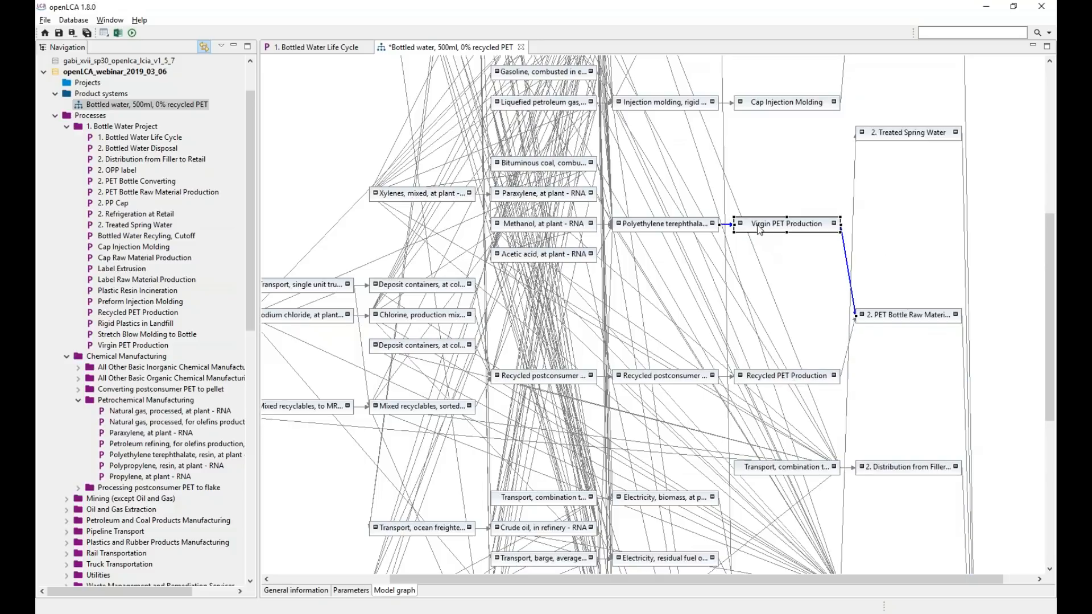
click(676, 228)
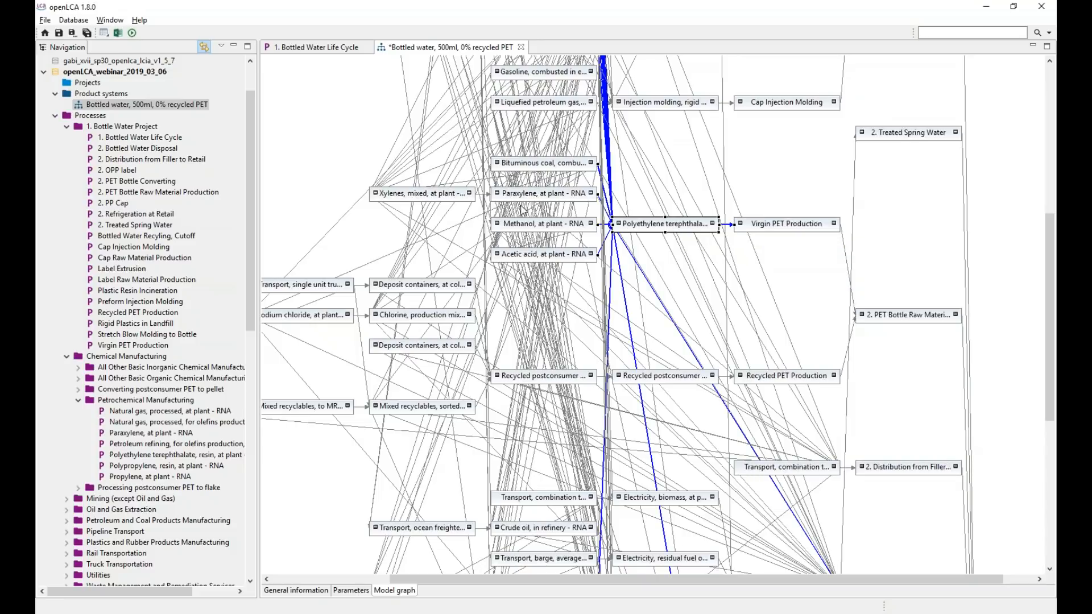
Save the product system with its fully expanded model graph
scroll(1048, 293, up, 5)
drag(701, 582, 350, 478)
key(ctrl+s)
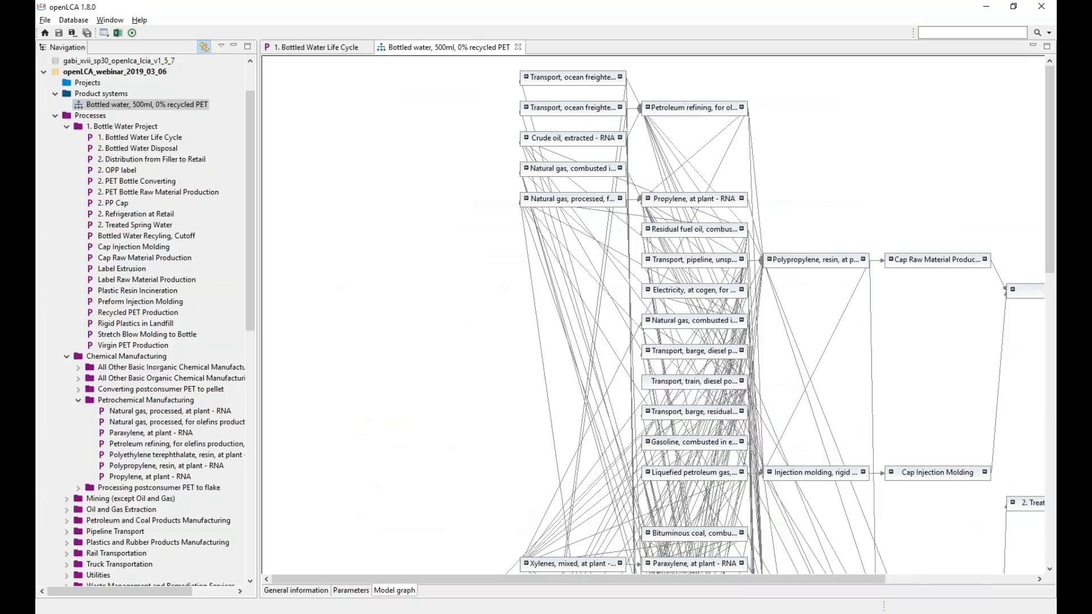
Calculate the product system as an Analysis with TRACI [v2.1, February 2014] (ERG) and allocation as defined in processes
click(307, 591)
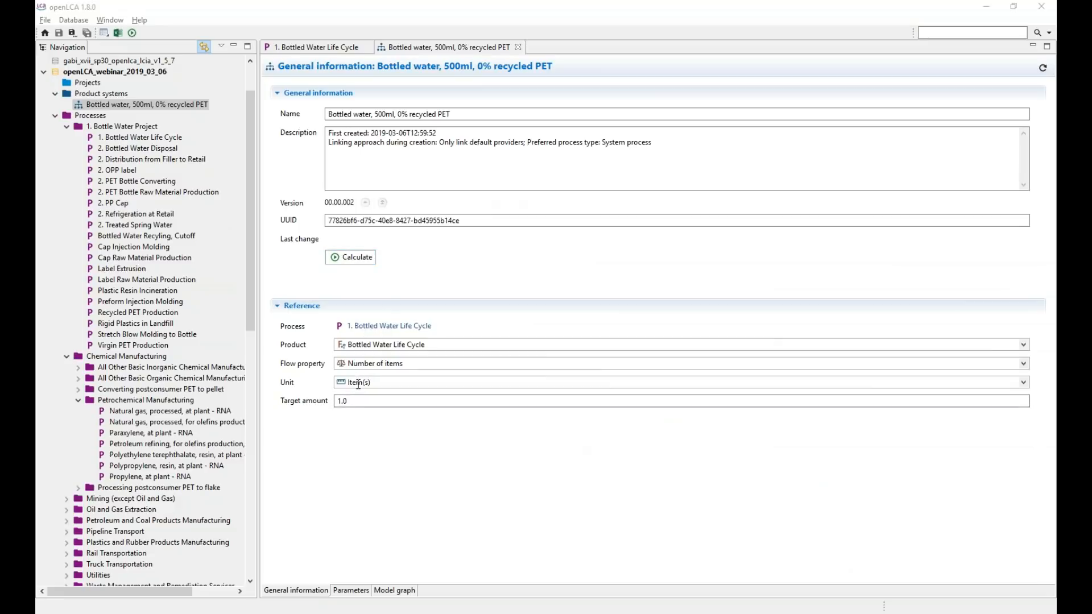
click(350, 259)
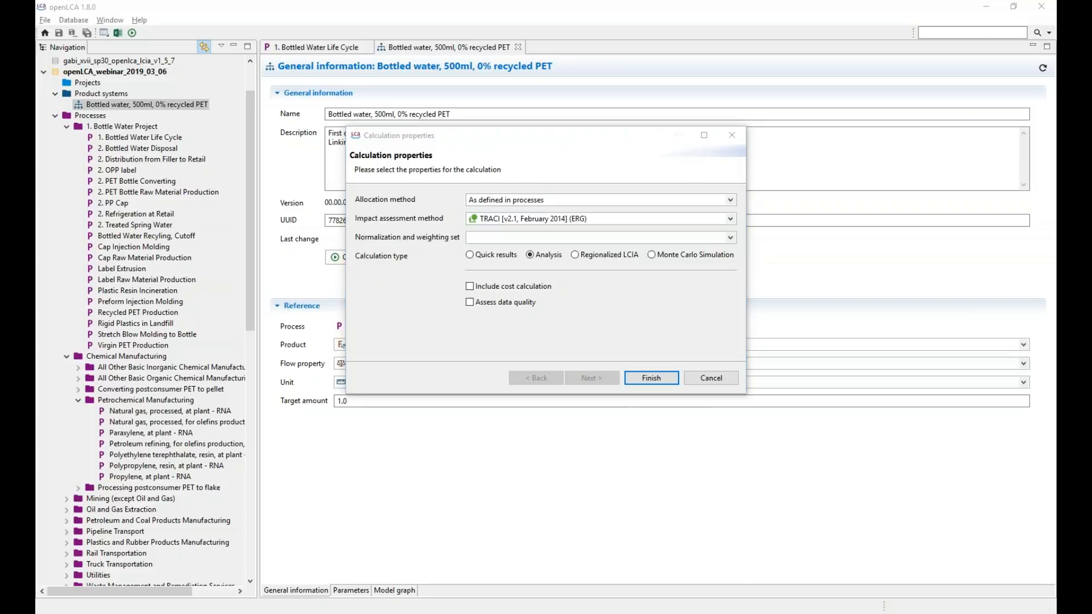
click(731, 219)
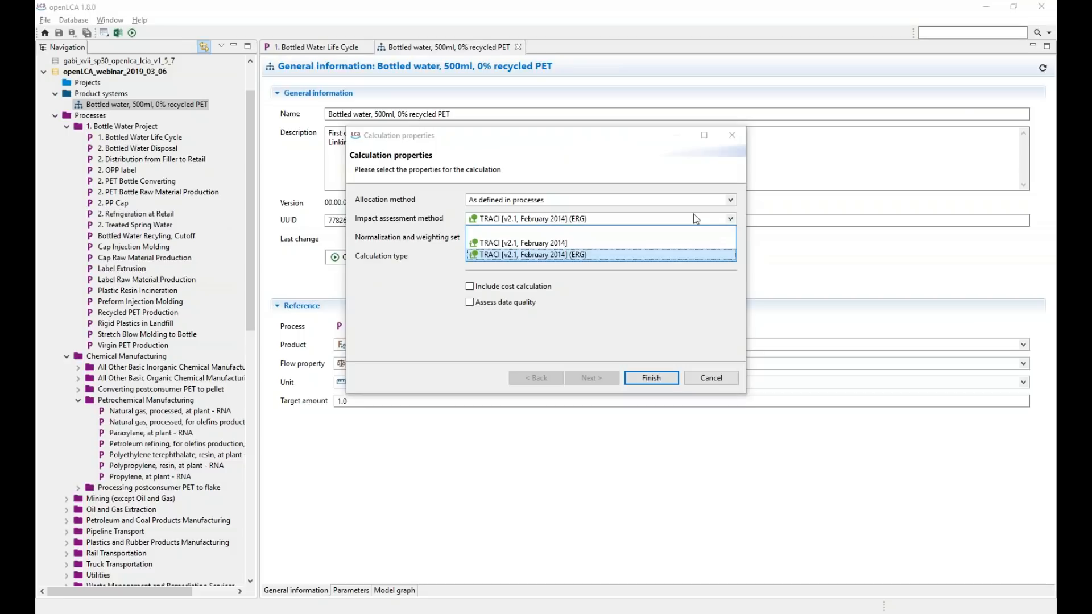
click(651, 255)
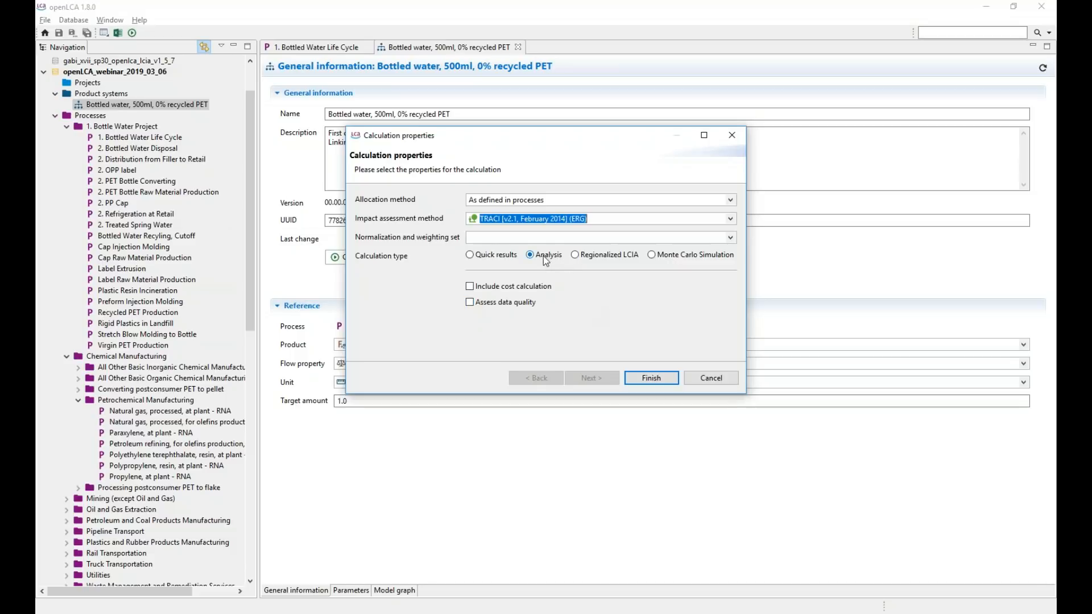
click(658, 379)
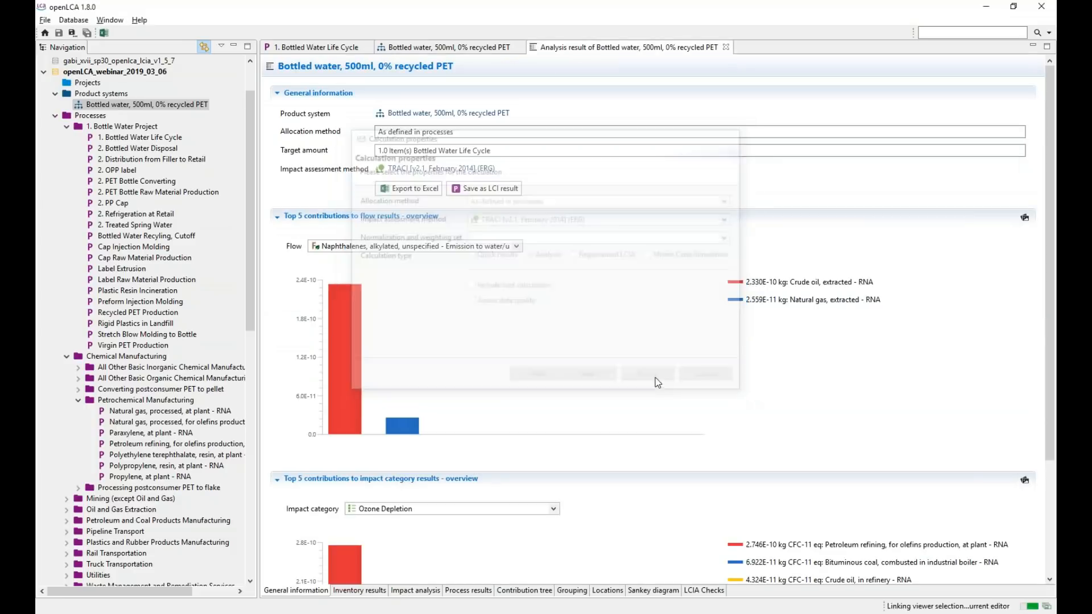
Show the top 5 flow contributions for Nitrogen oxides, Emission to air/unspecified, in the analysis result
drag(1048, 336, 1050, 353)
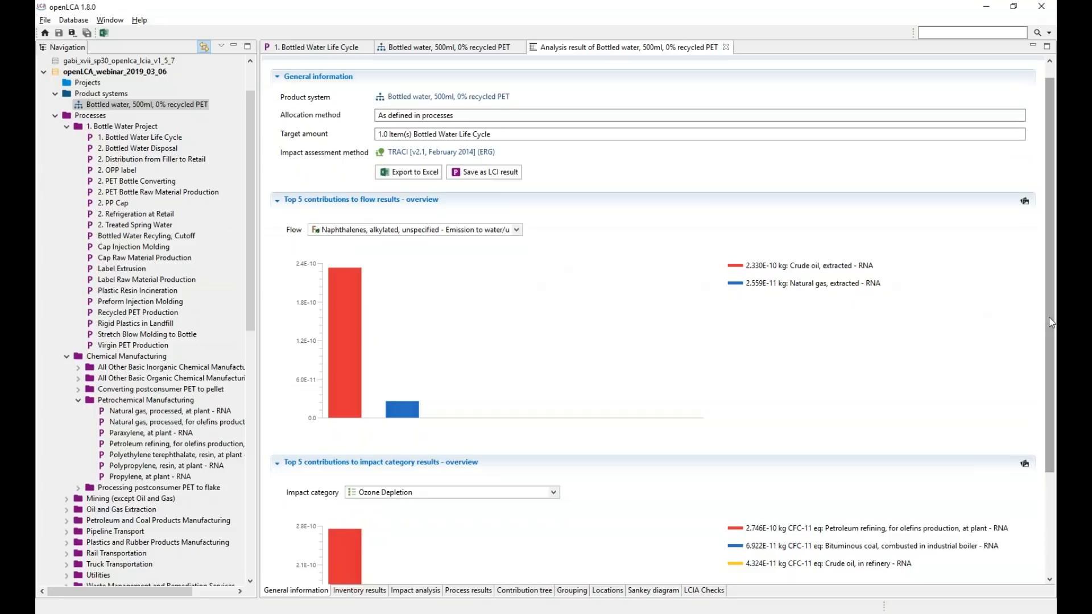
drag(1049, 321, 1049, 335)
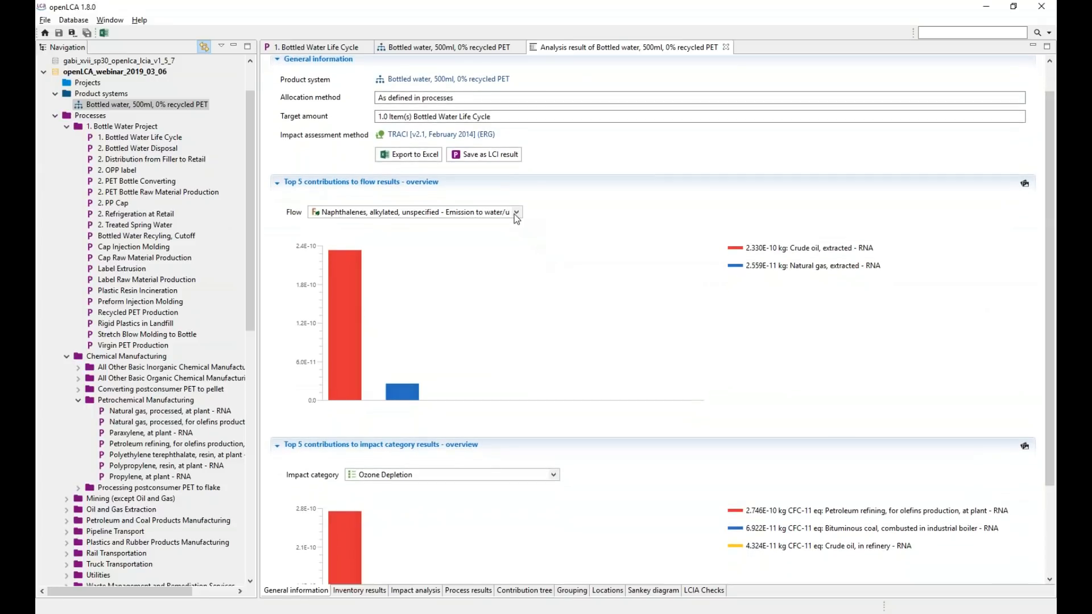
click(516, 212)
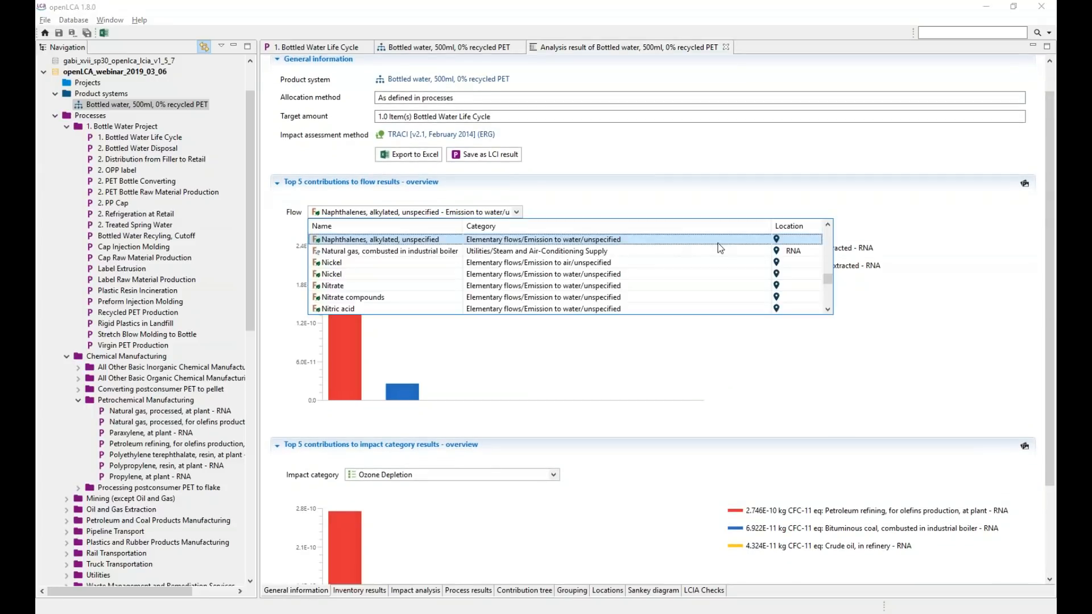
scroll(512, 299, down, 3)
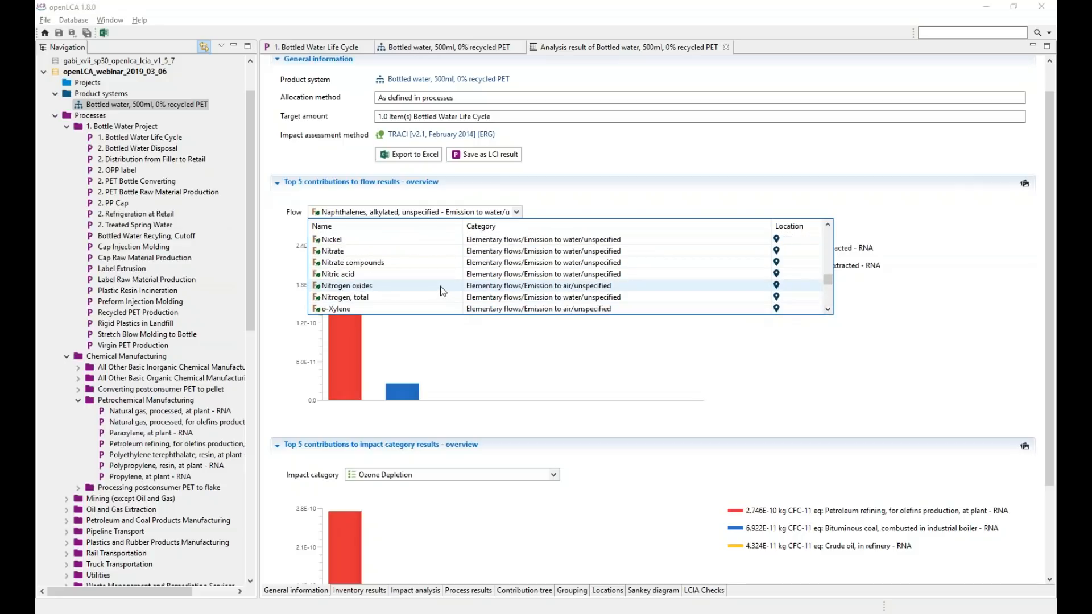
click(442, 291)
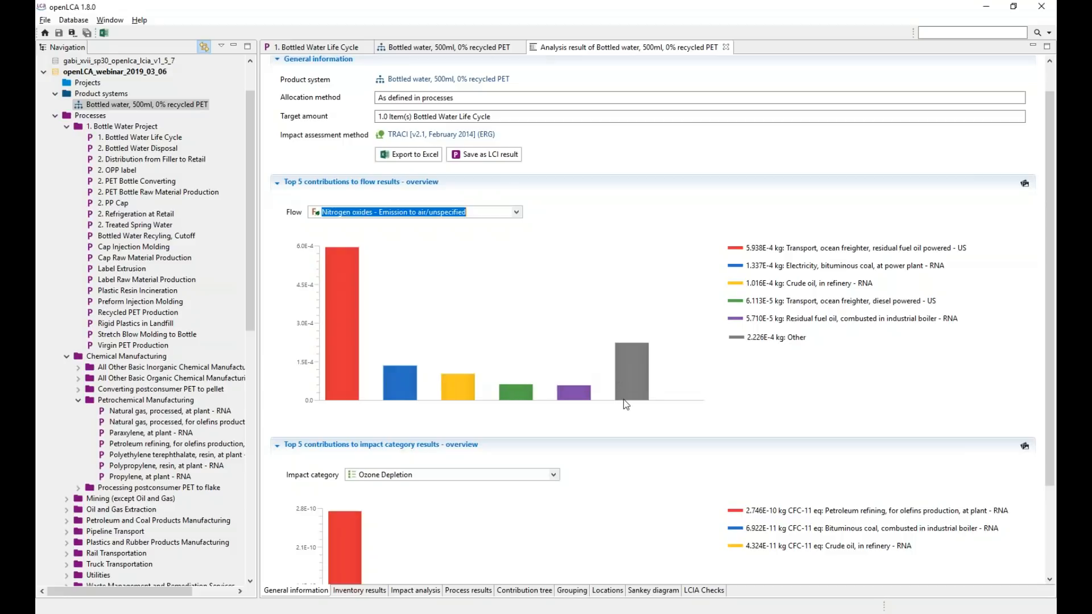
Show the top 5 impact category contributions for Acidification and review both contribution charts
click(1050, 579)
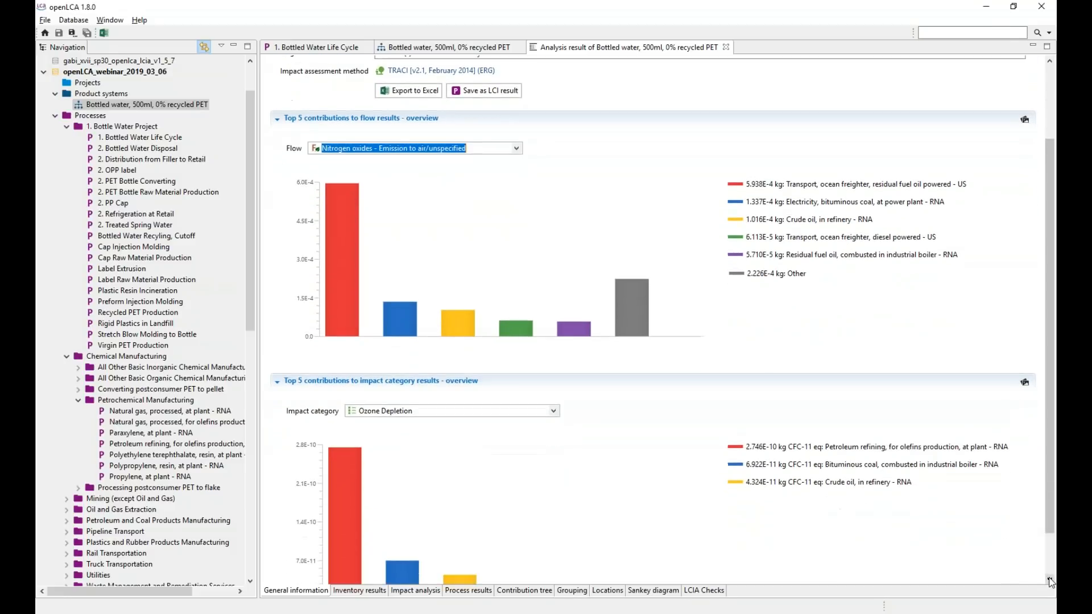
click(1049, 579)
click(553, 385)
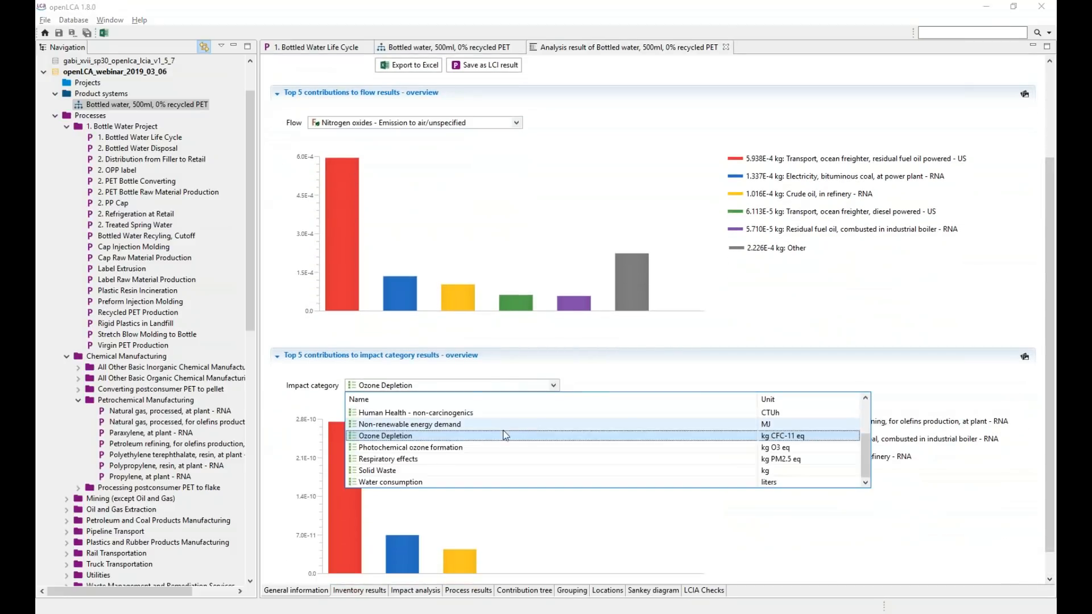
scroll(432, 424, up, 2)
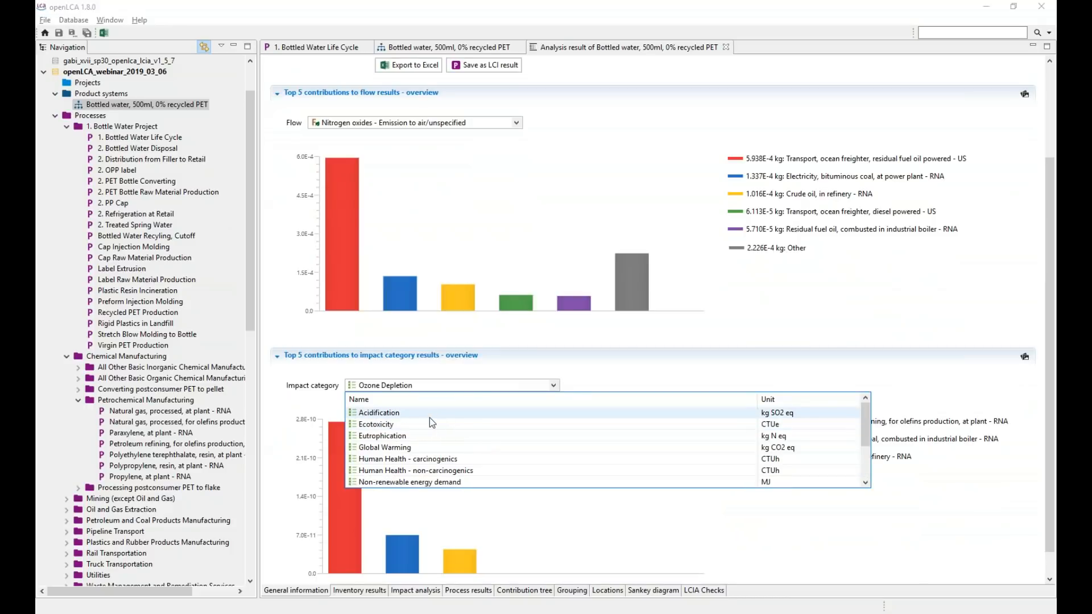
click(429, 417)
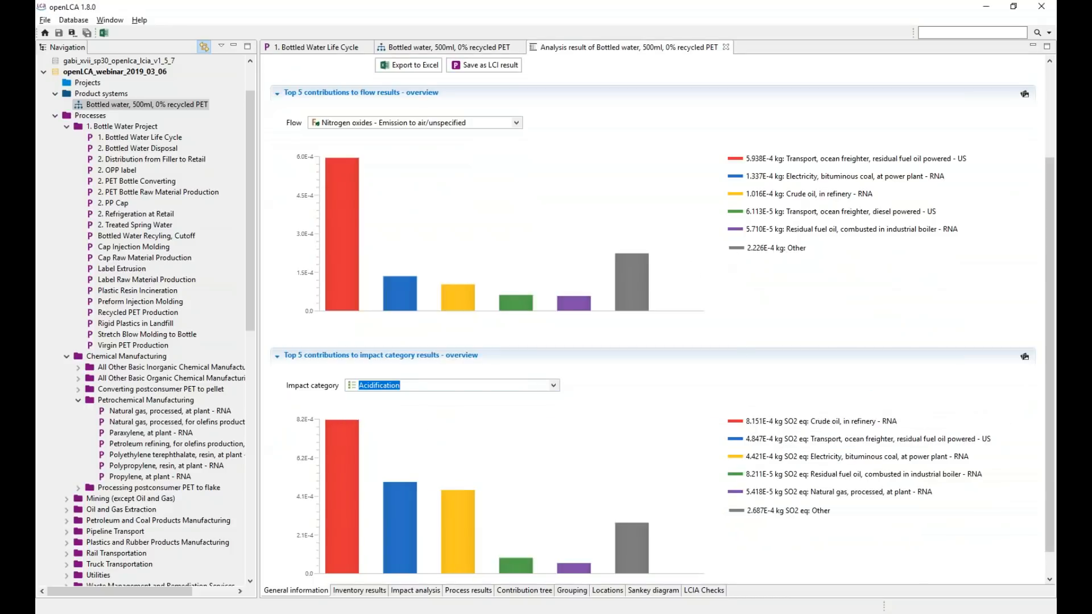
drag(1050, 475, 1050, 489)
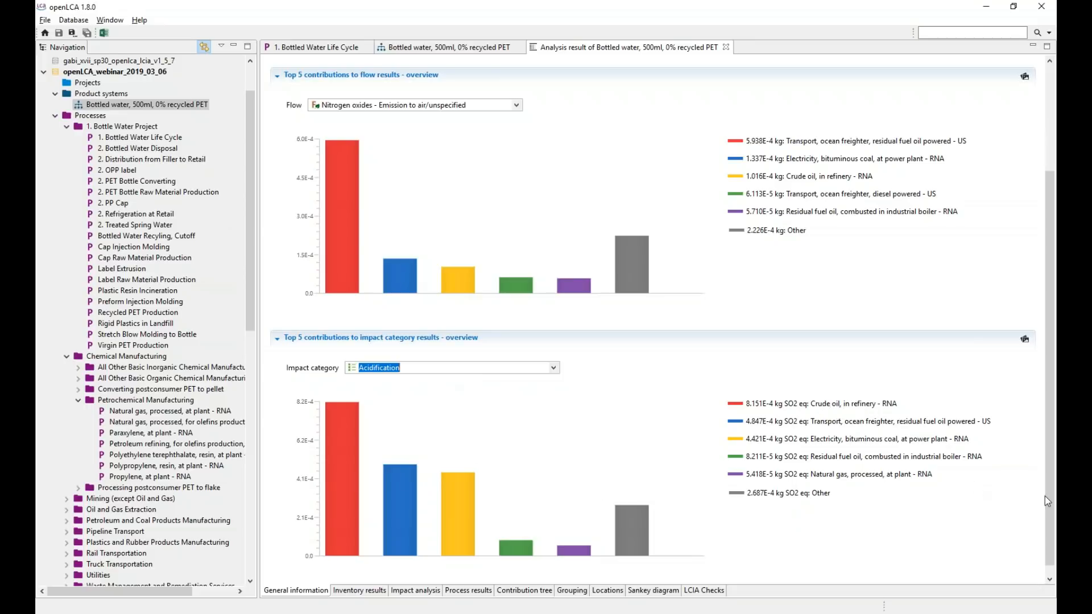
drag(1047, 495, 1044, 389)
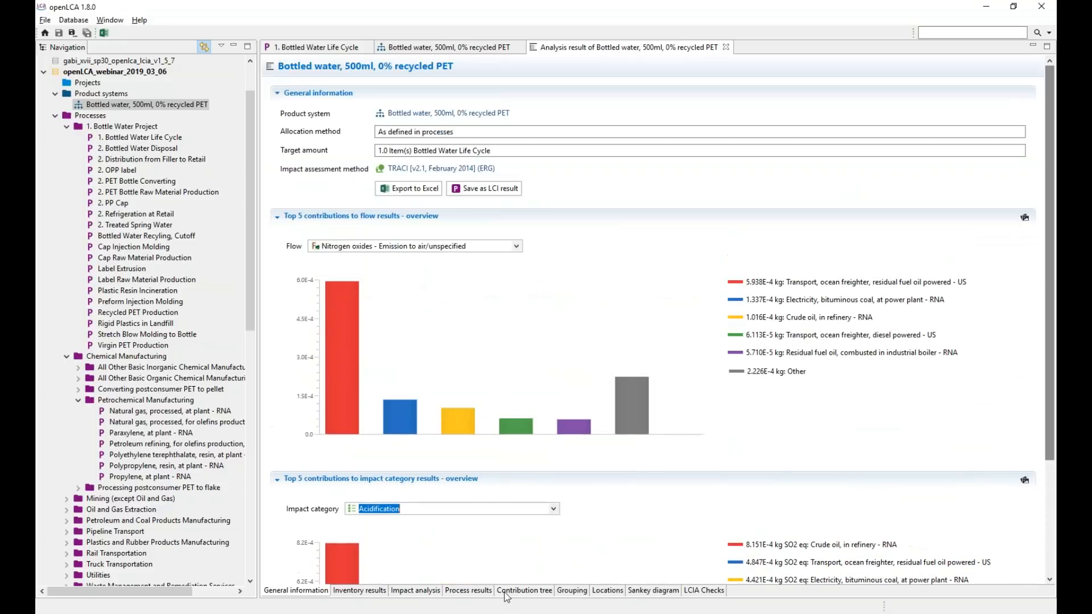
Review the inventory results of the analysis and sort the output flows by amount in descending order
click(373, 591)
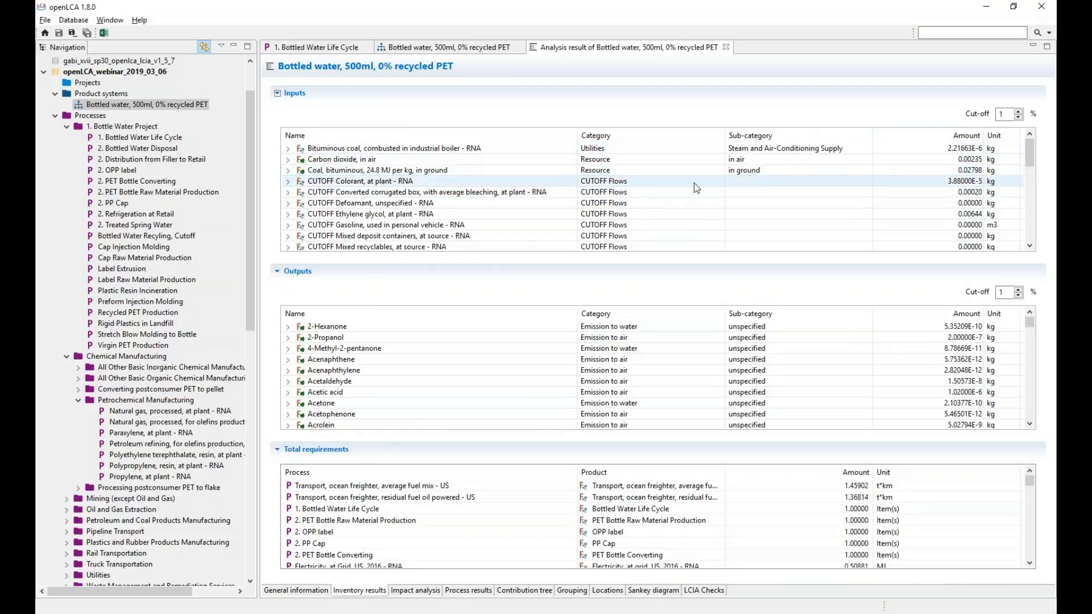
scroll(1021, 167, down, 8)
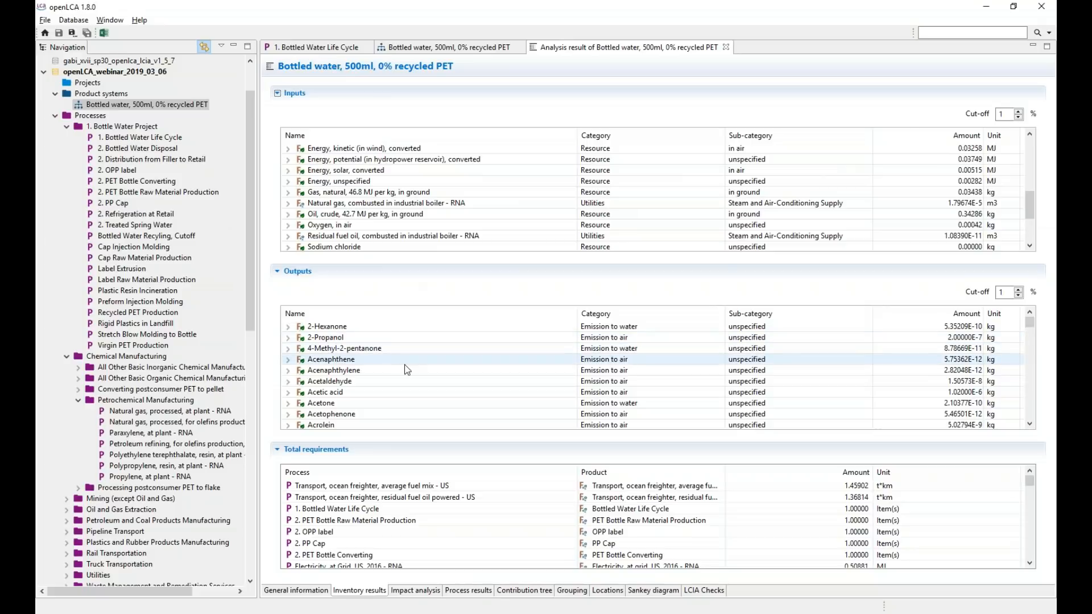
click(894, 316)
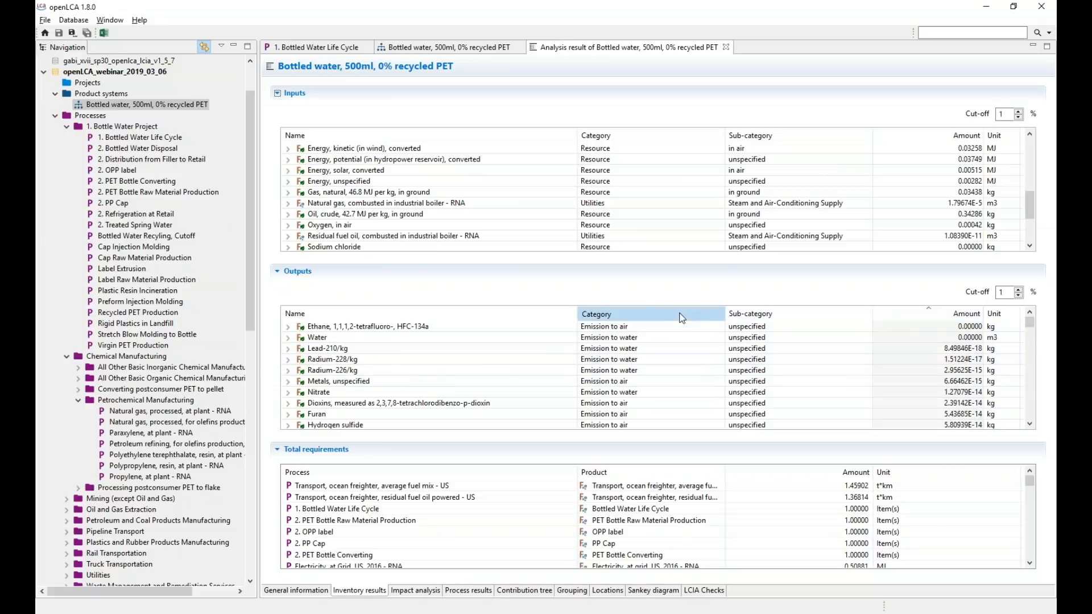
click(654, 314)
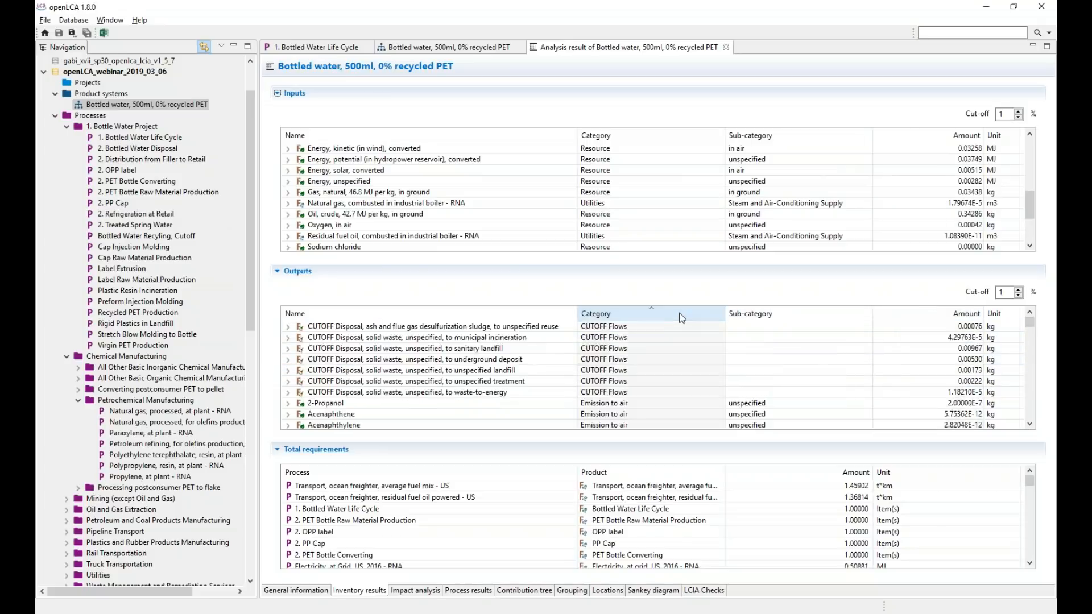
click(544, 317)
click(905, 318)
click(906, 318)
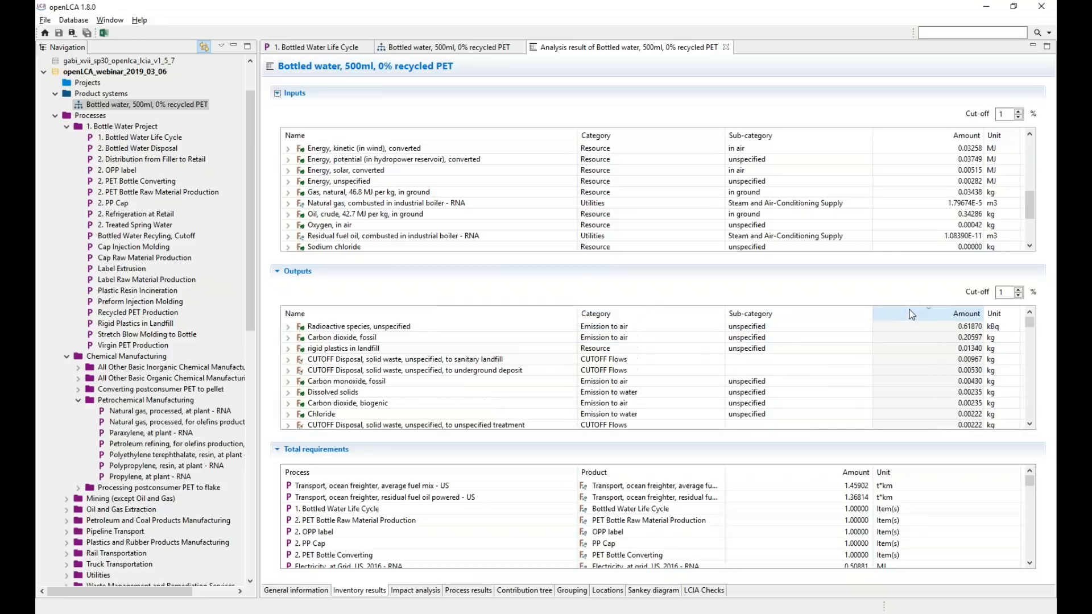
scroll(563, 383, down, 2)
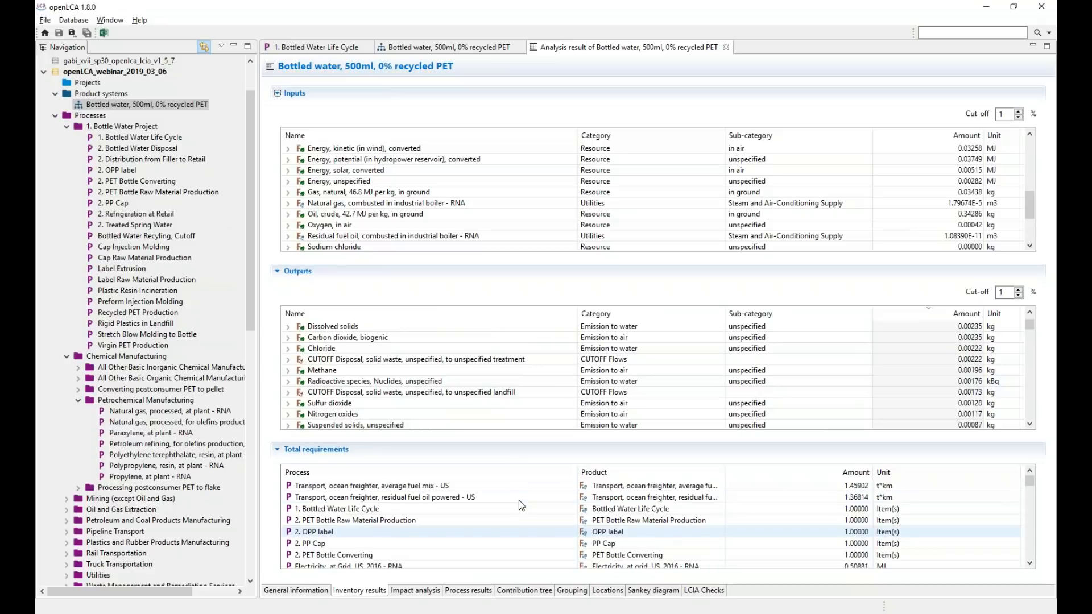
Review the processes and products listed under the total requirements of the inventory results
click(518, 500)
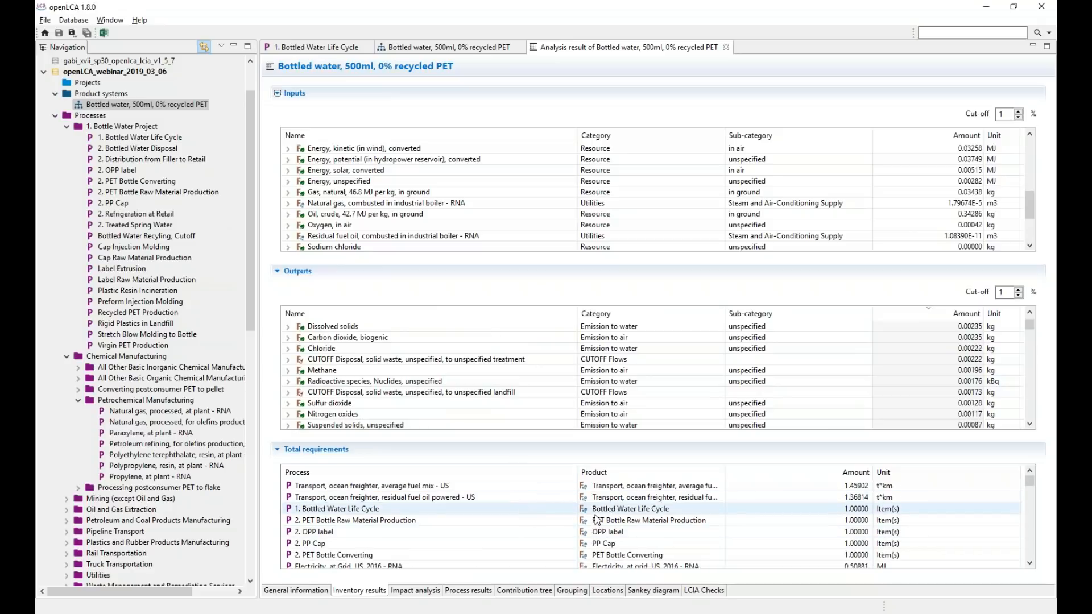
click(436, 520)
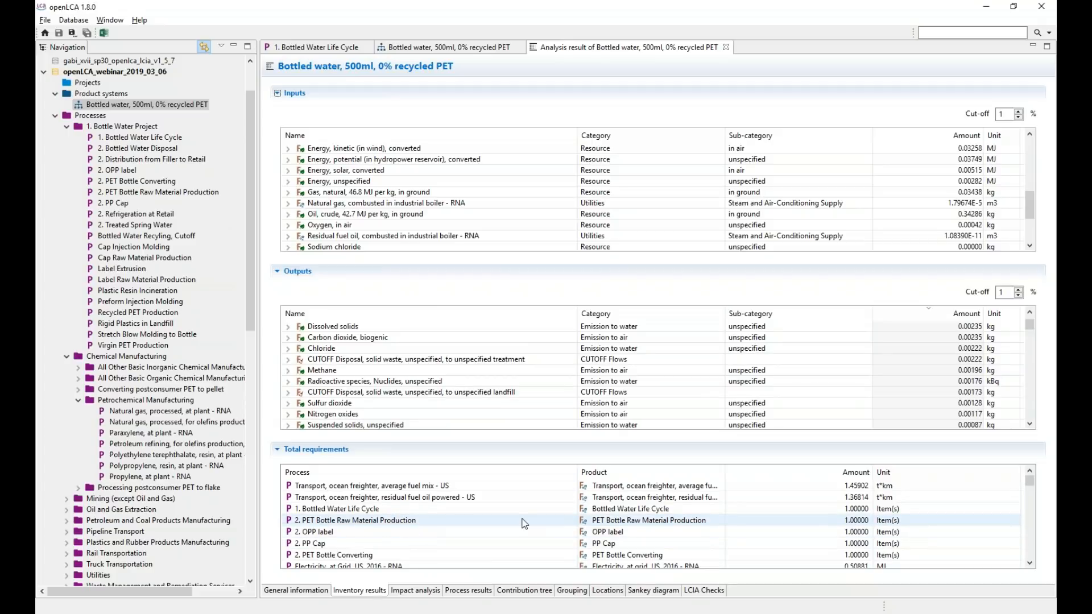
scroll(544, 520, down, 1)
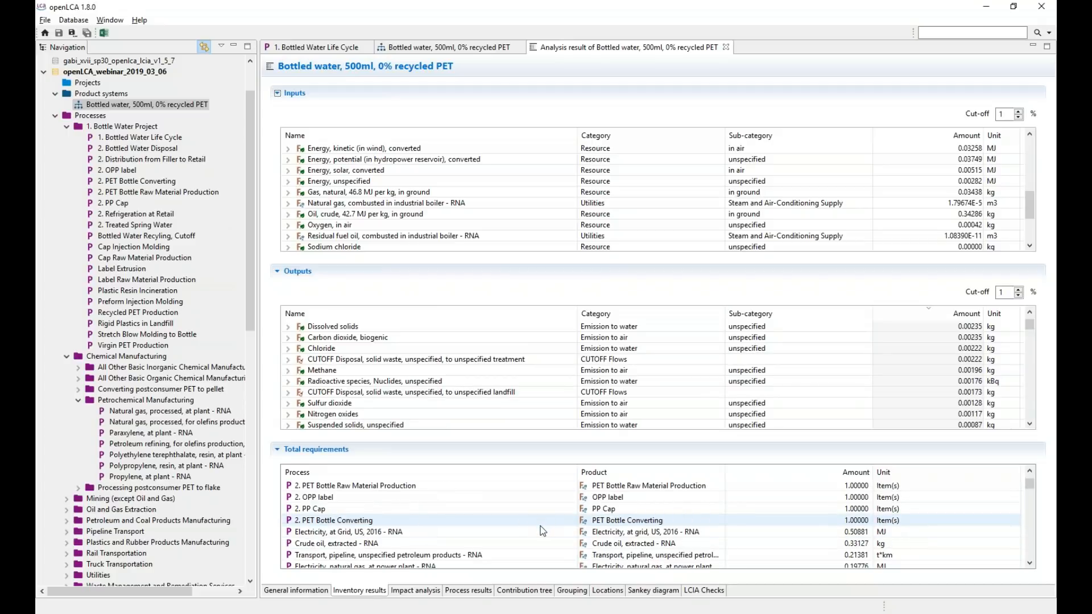
Show the impact analysis with readable columns and expand Global Warming down to the flows of Electricity, bituminous coal, at power plant - RNA
click(424, 591)
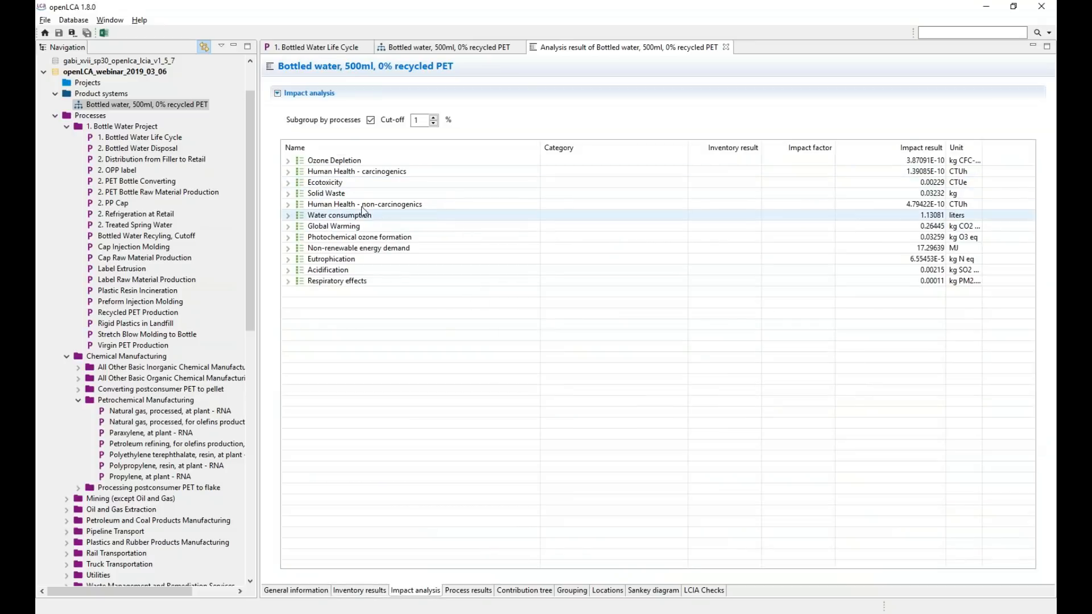
drag(540, 149, 475, 152)
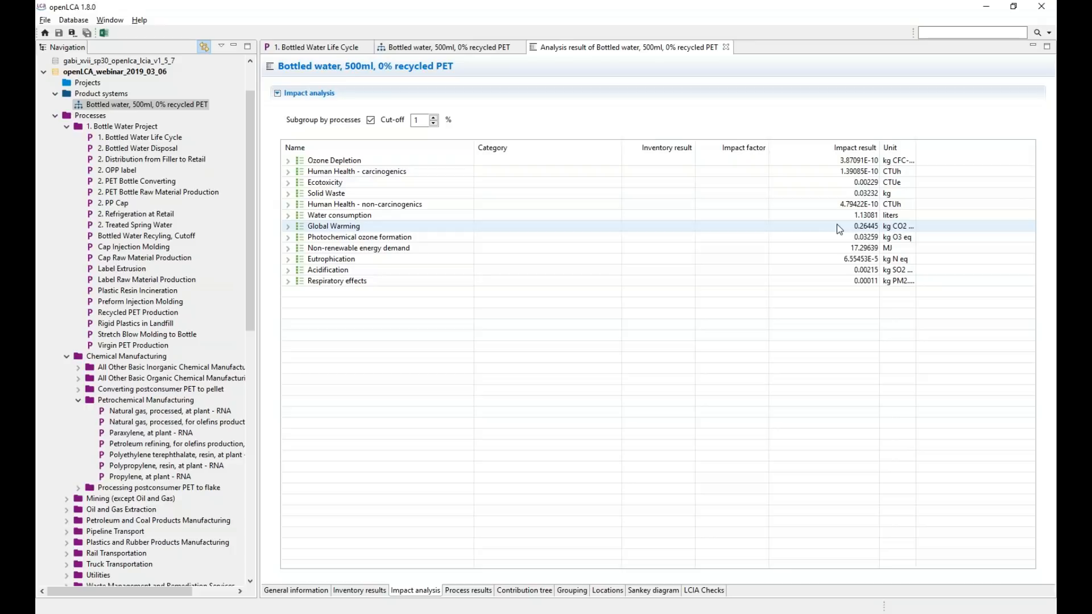
drag(915, 149, 946, 152)
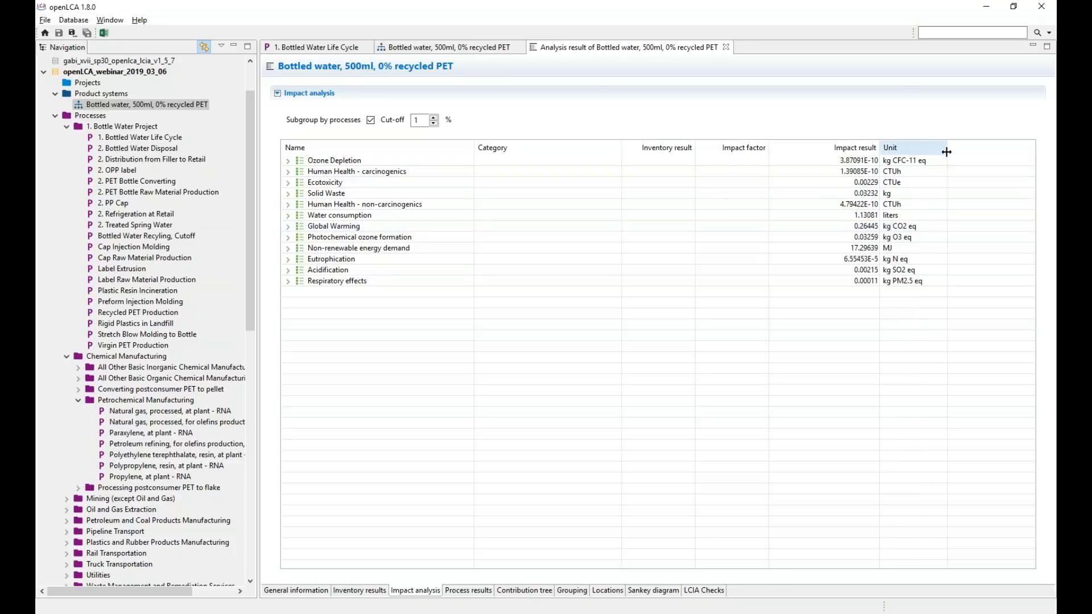
click(289, 226)
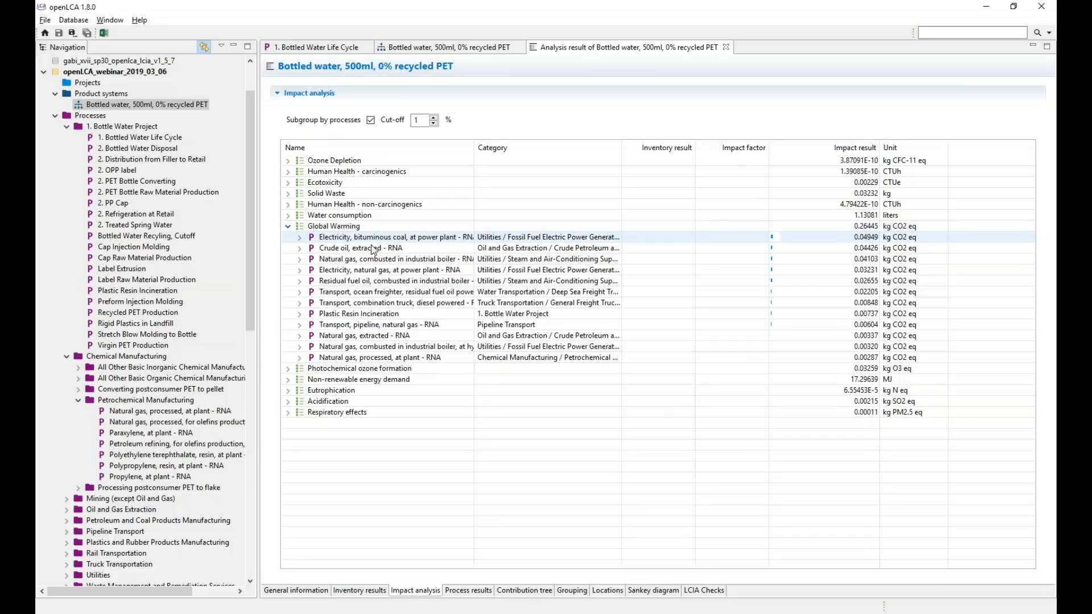
drag(474, 150, 511, 151)
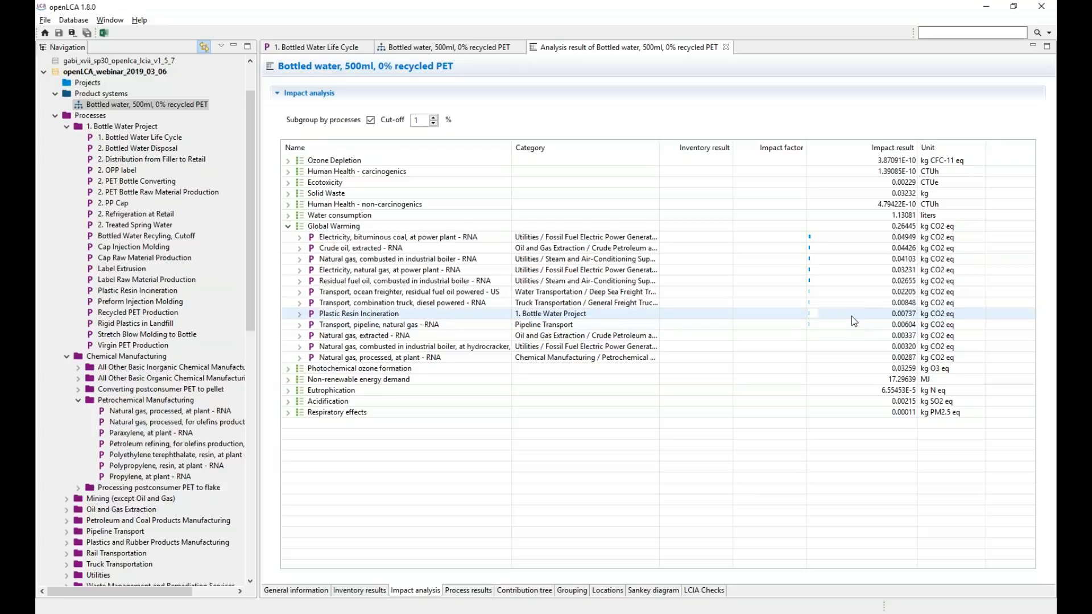
click(299, 237)
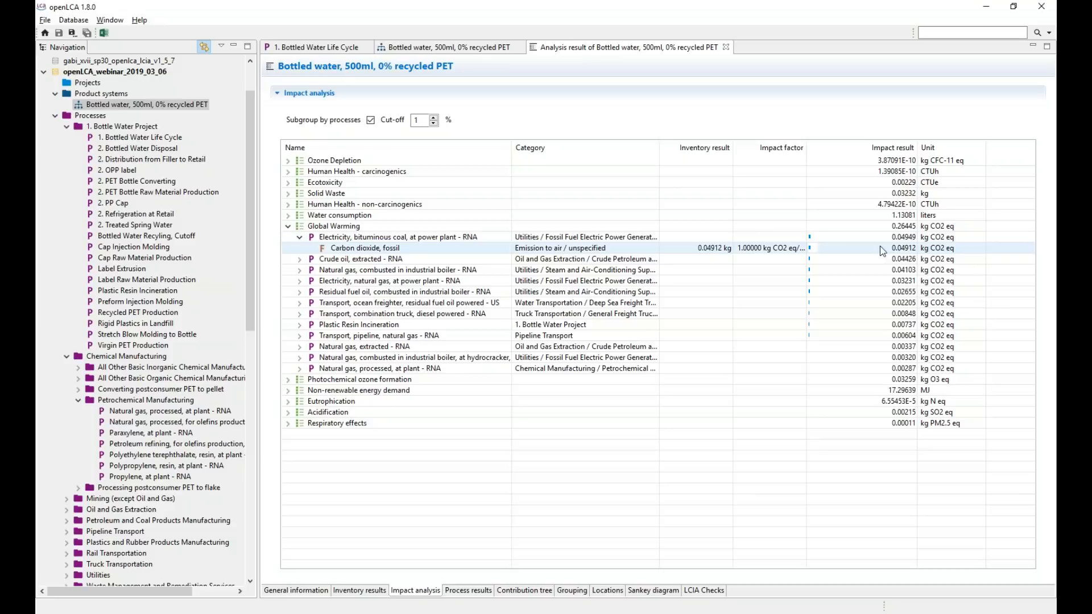
List the Global Warming contributions by flow with process subgrouping off, and restore the subgrouping to list them by process
click(371, 120)
click(287, 227)
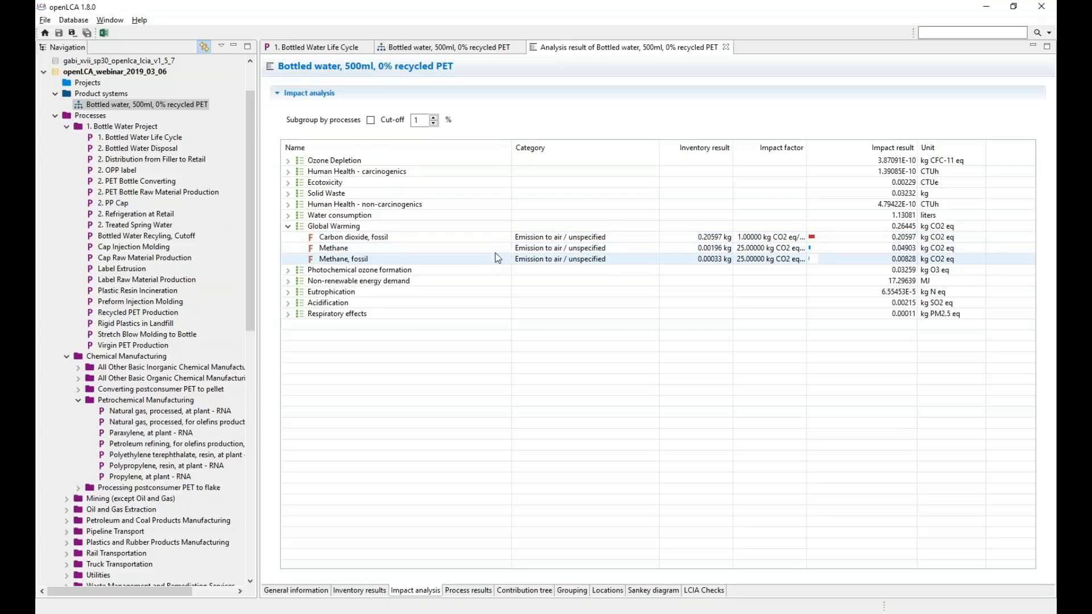
drag(507, 147, 487, 147)
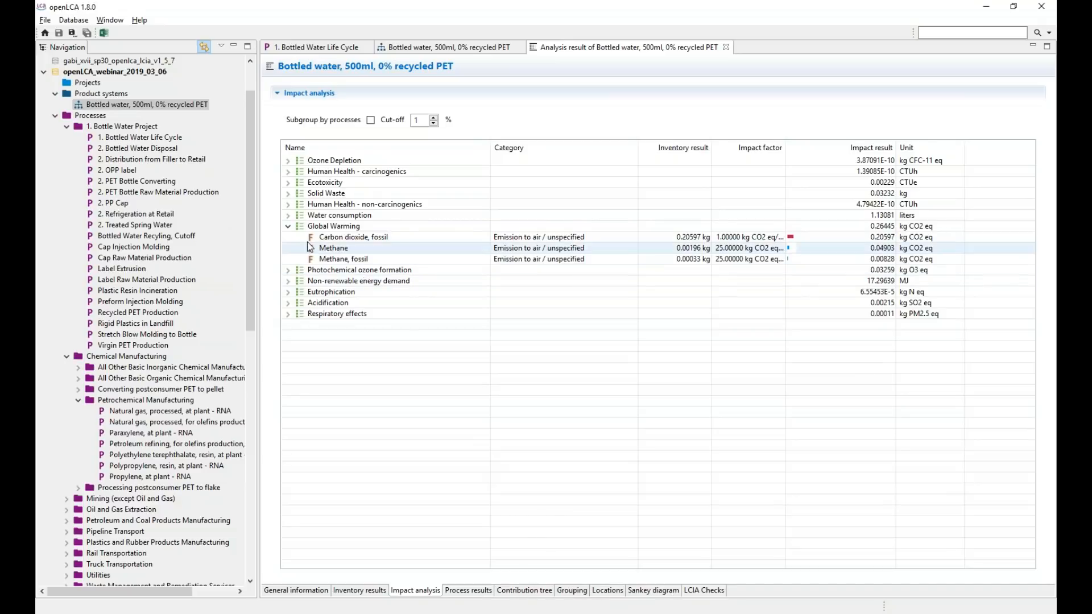
click(370, 120)
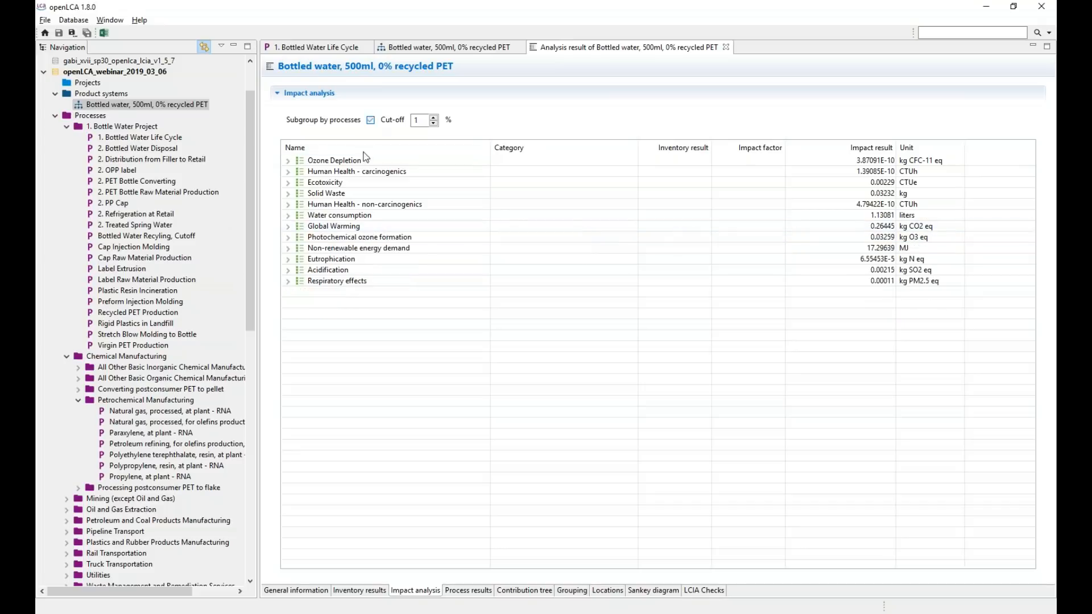
click(288, 225)
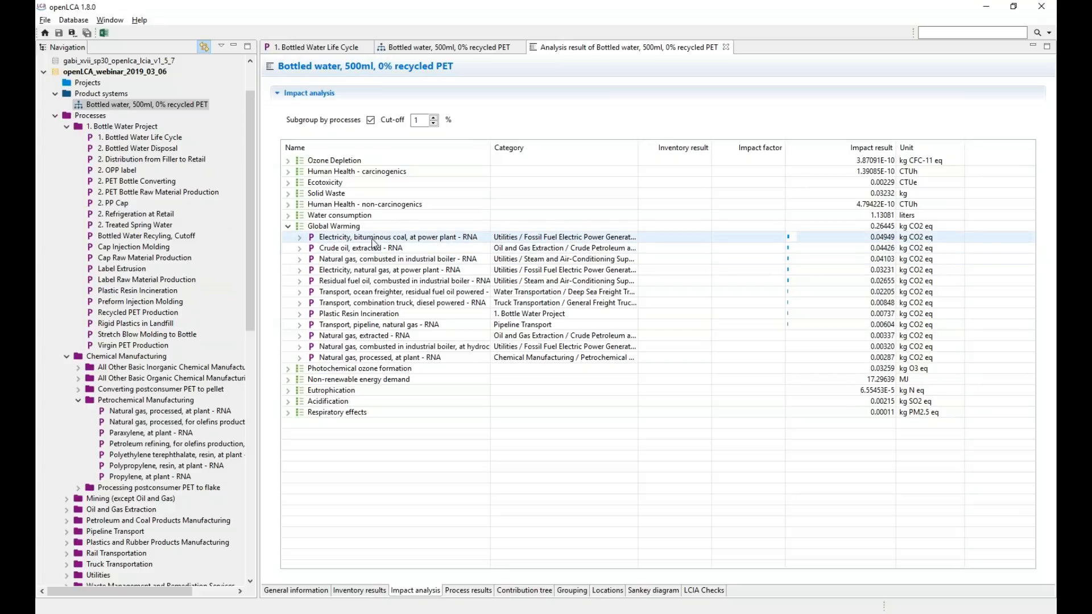
Show the contribution tree for the Global Warming impact category, with its columns widened to read fully
click(524, 591)
drag(336, 148, 364, 147)
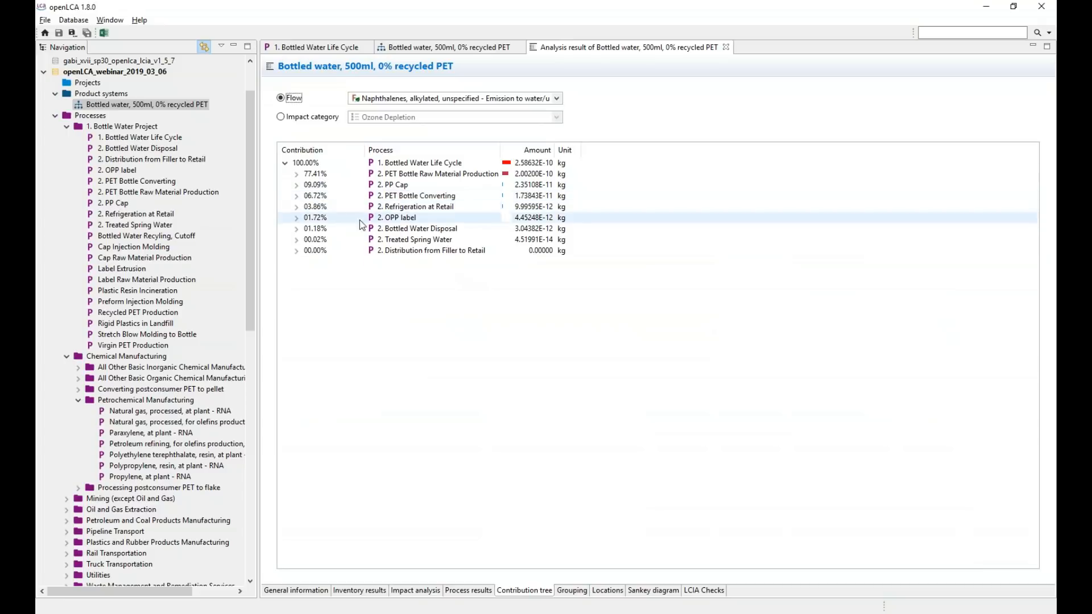
drag(498, 151, 538, 150)
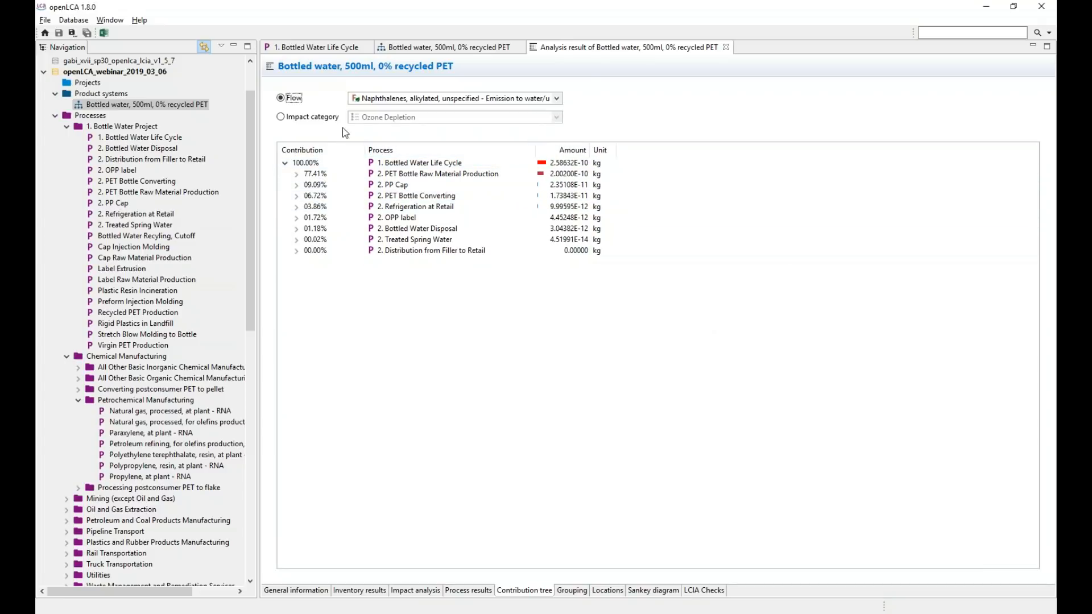
click(284, 118)
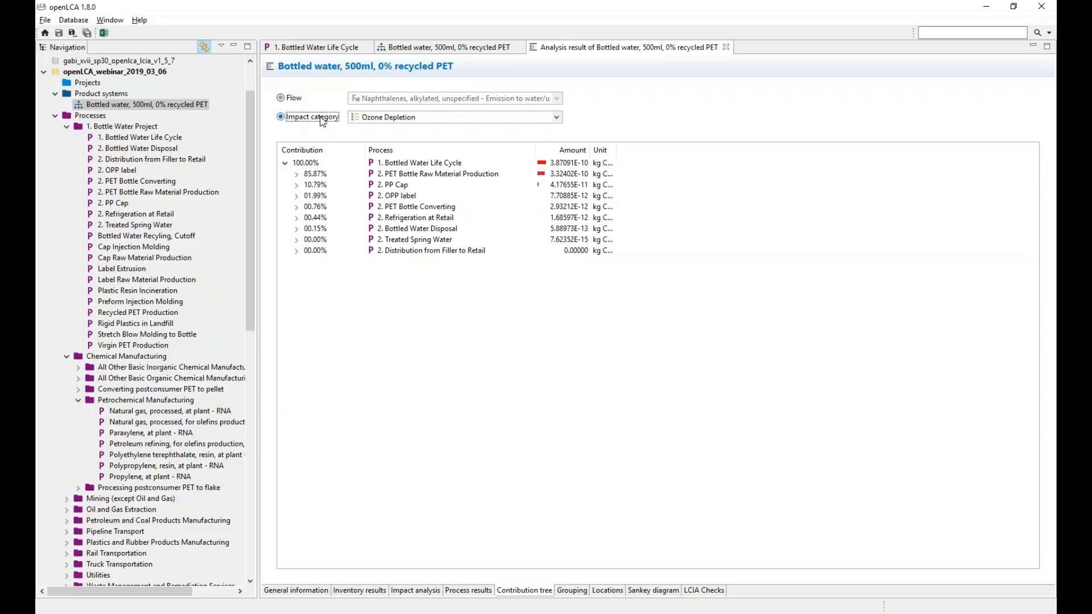
click(431, 117)
scroll(424, 178, up, 2)
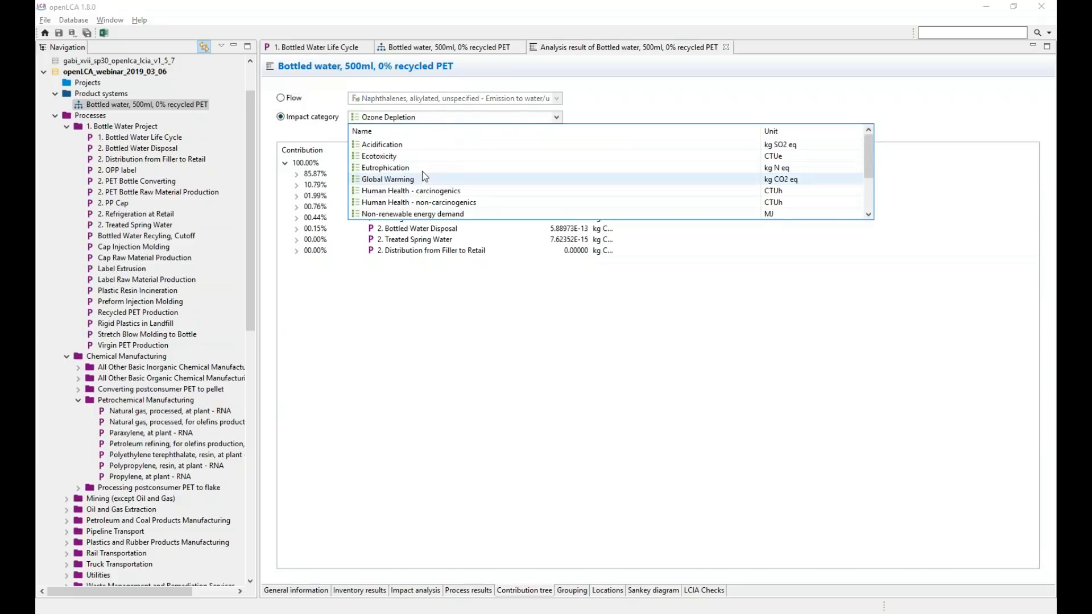
click(421, 177)
drag(589, 151, 713, 152)
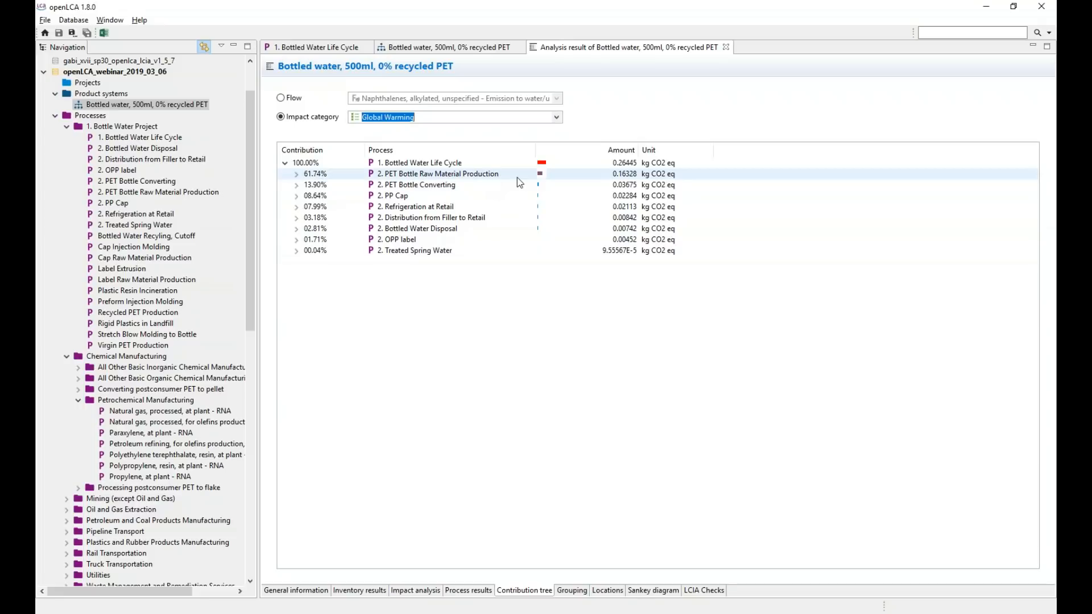
Trace the 2. PET Bottle Raw Material Production branch through Virgin PET Production to the suppliers of the PET resin, and collapse it again
click(296, 174)
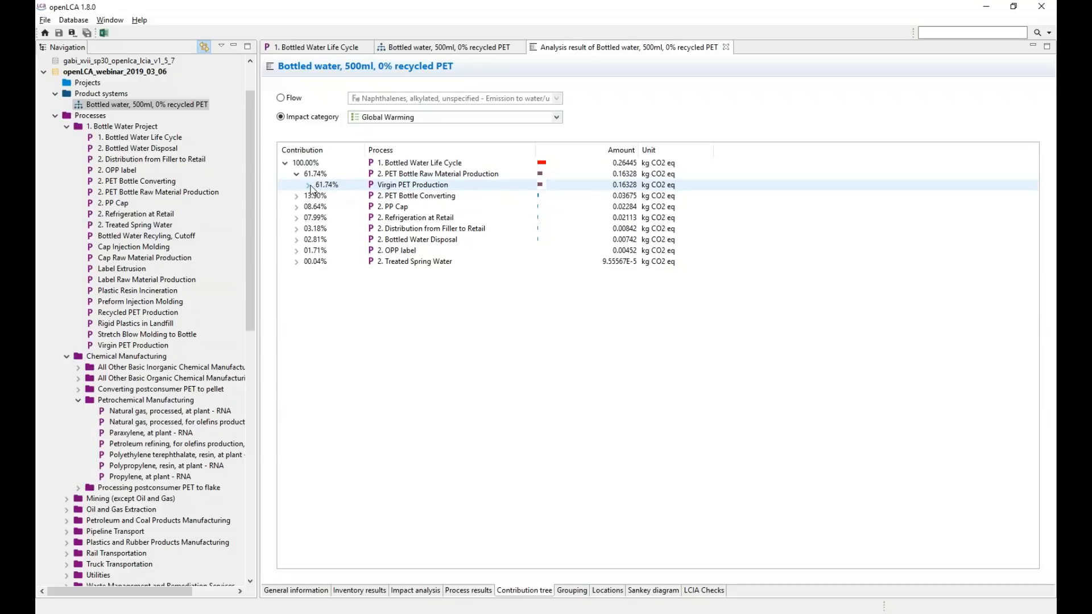
click(309, 186)
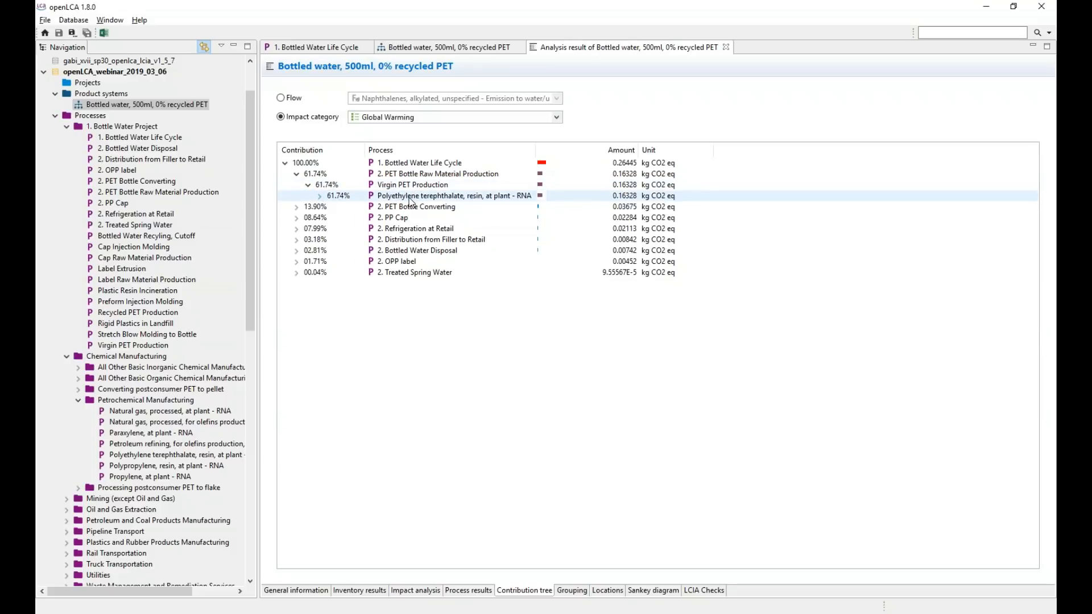
click(320, 196)
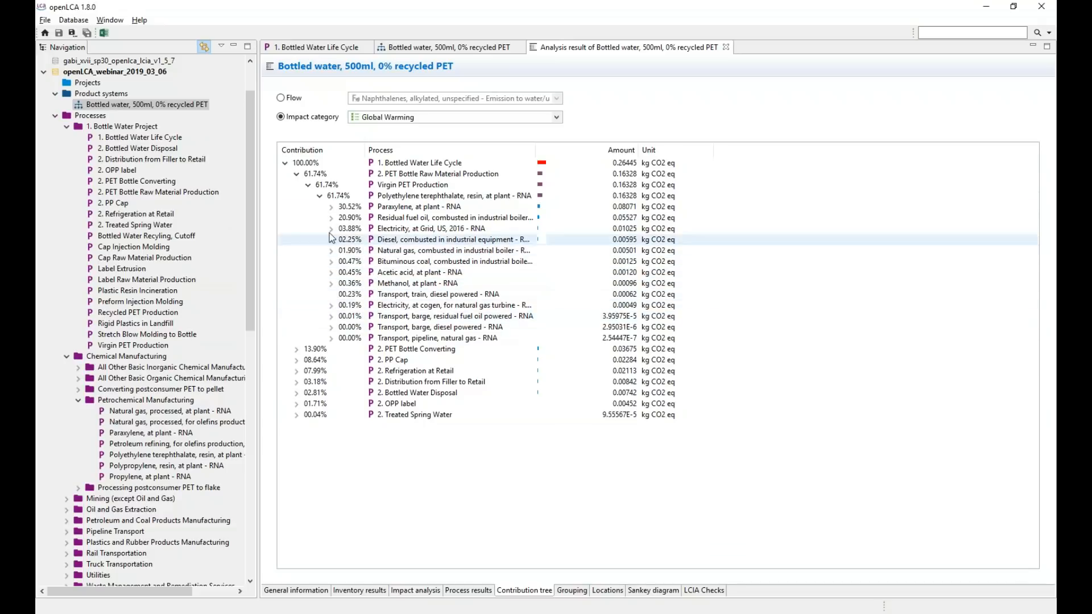
click(307, 185)
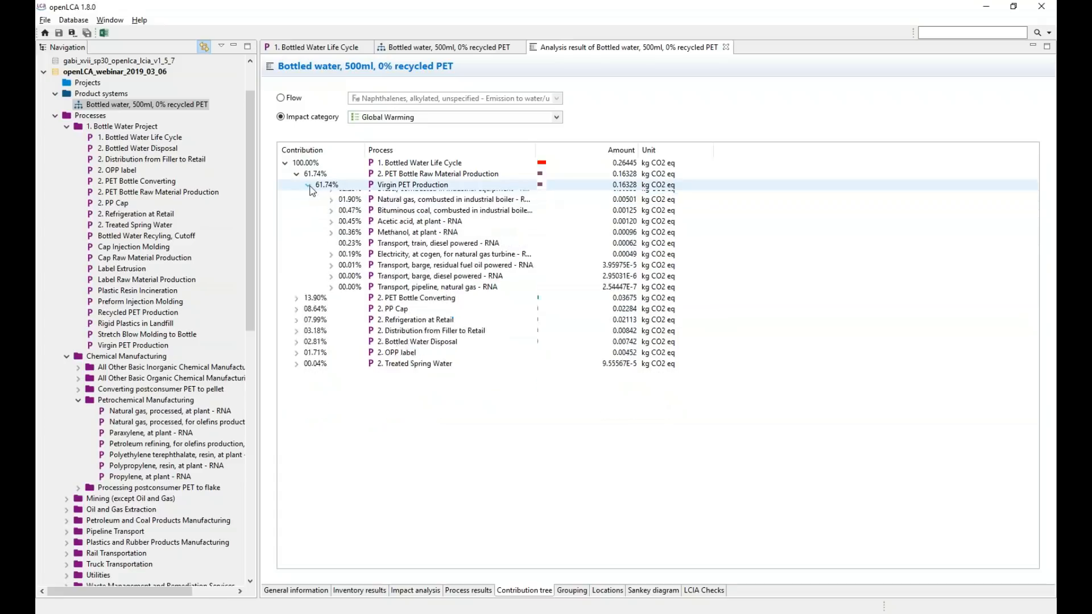
click(296, 174)
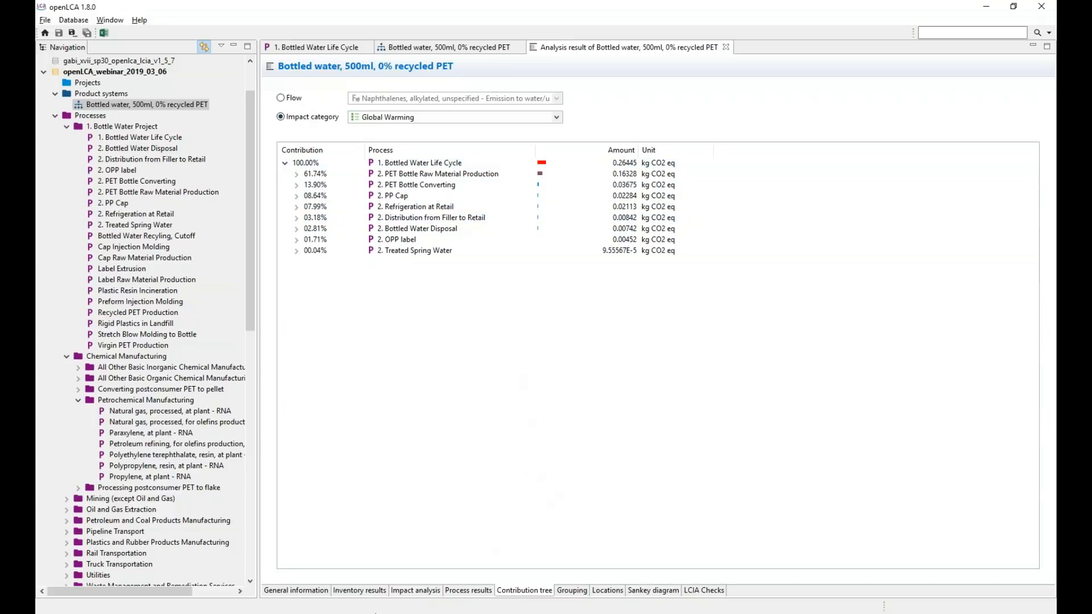
Return to the general information of the analysis result and close the result, the product system and the 1. Bottled Water Life Cycle process
click(296, 591)
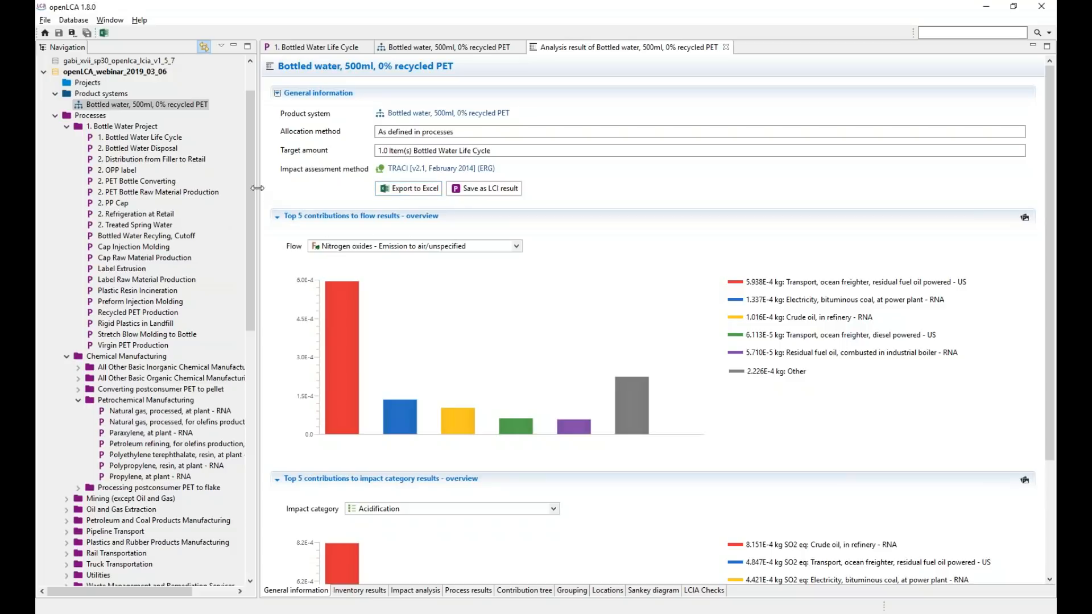
mouse_move(254, 183)
mouse_down()
mouse_move(252, 151)
mouse_move(253, 162)
mouse_up()
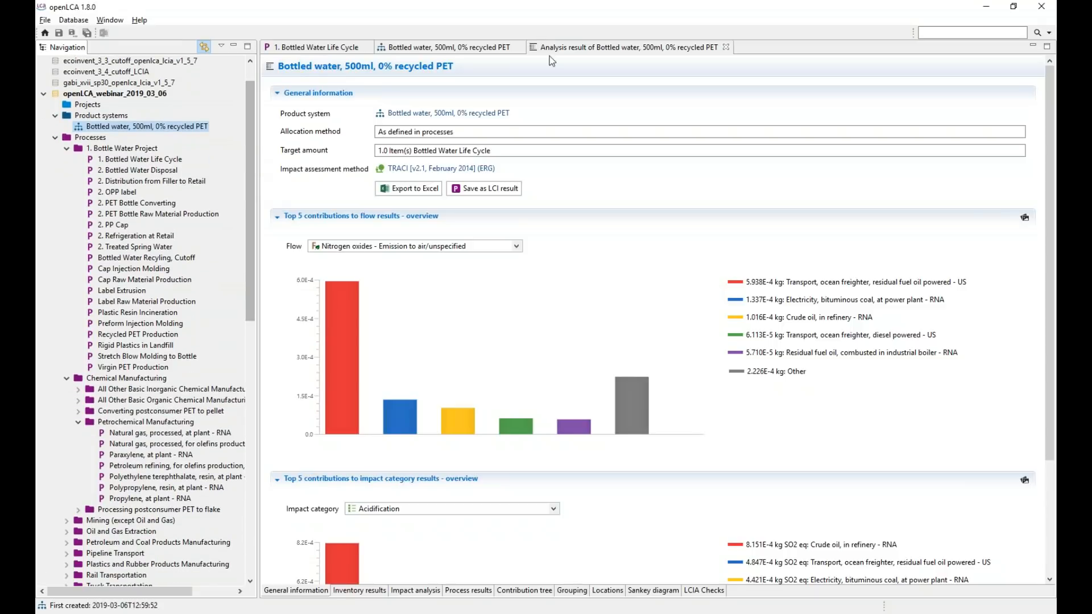
click(585, 49)
key(ctrl+w)
key(ctrl+w)
key(ctrl+w)
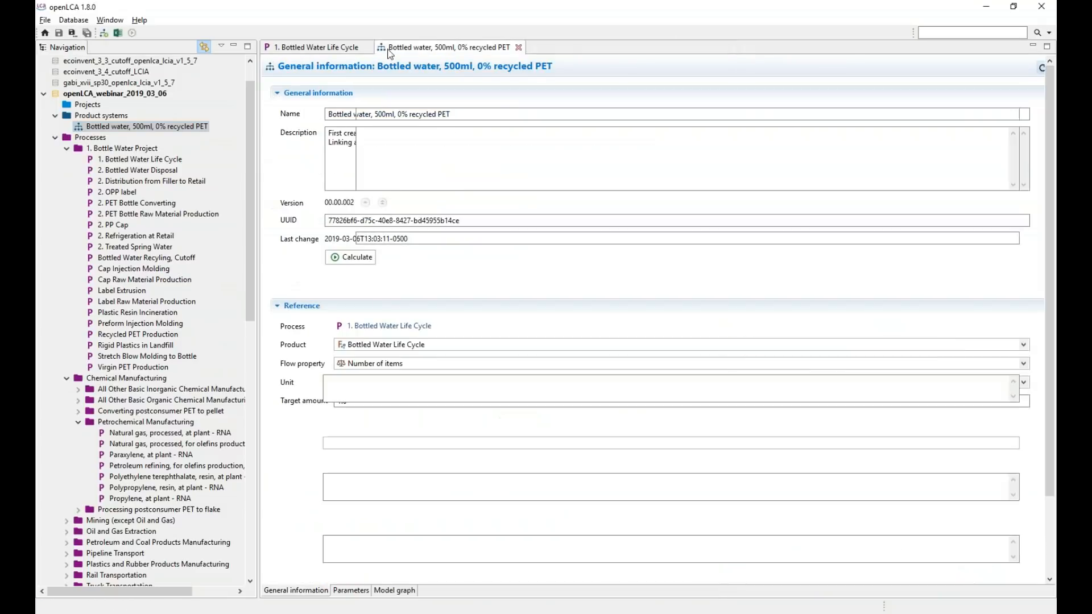
Close the openLCA_webinar_2019_03_06 database and open the Training_v0_1 database
scroll(252, 147, up, 1)
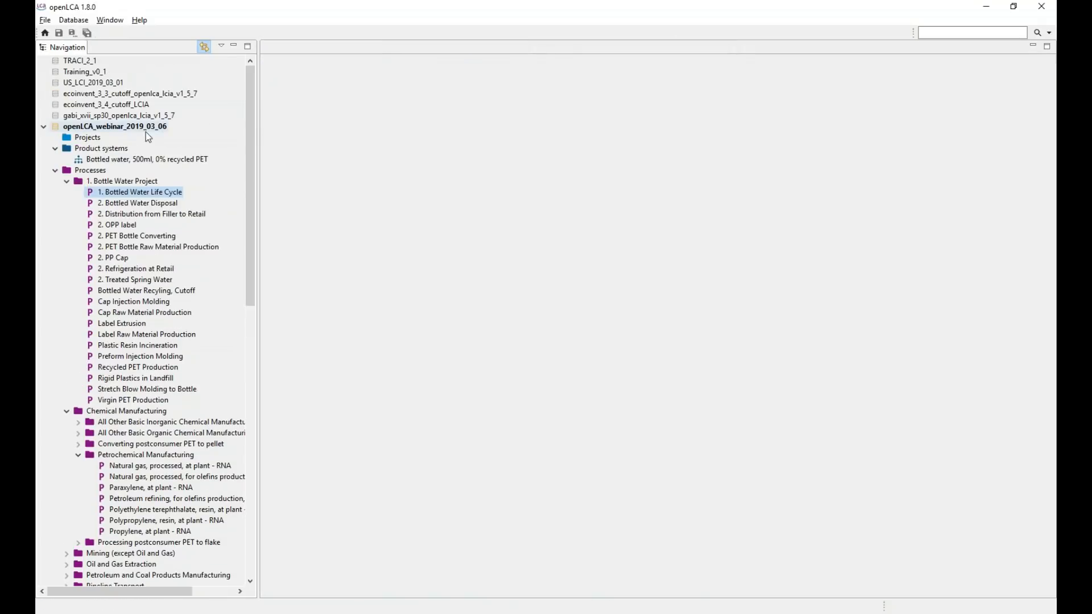
right_click(65, 126)
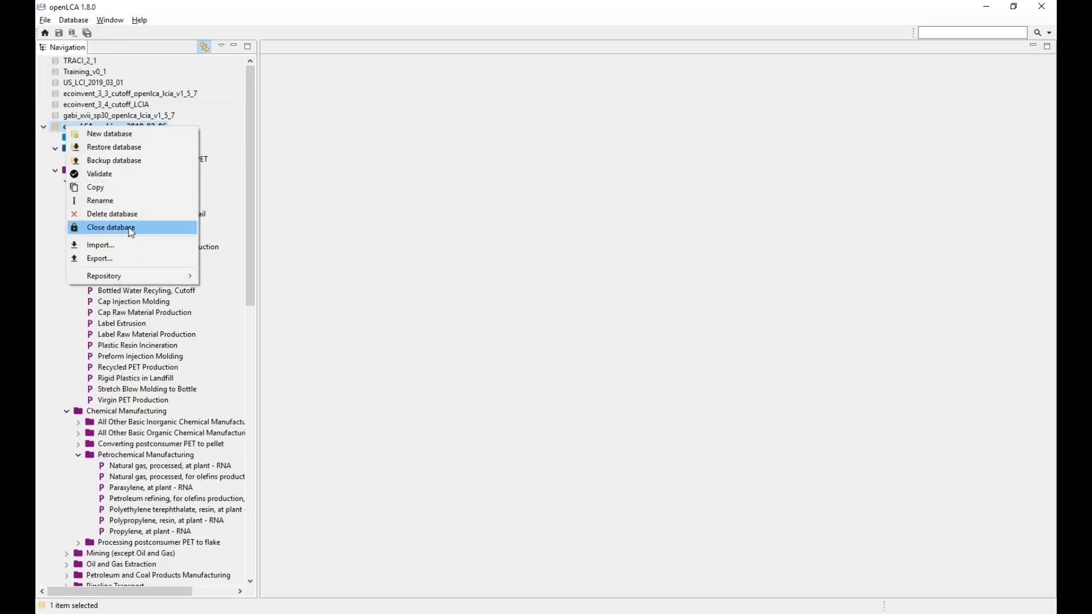
click(111, 227)
double_click(79, 72)
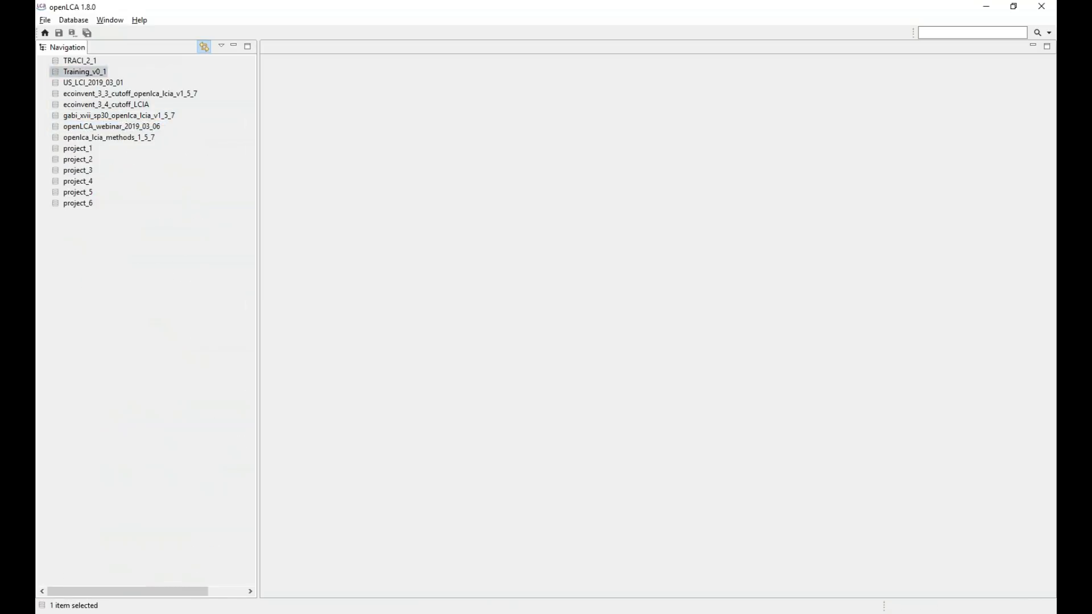
Expand the Projects, Product systems, Processes and Flows folders of Training_v0_1 and open the Bottled Water Comparison project
click(56, 93)
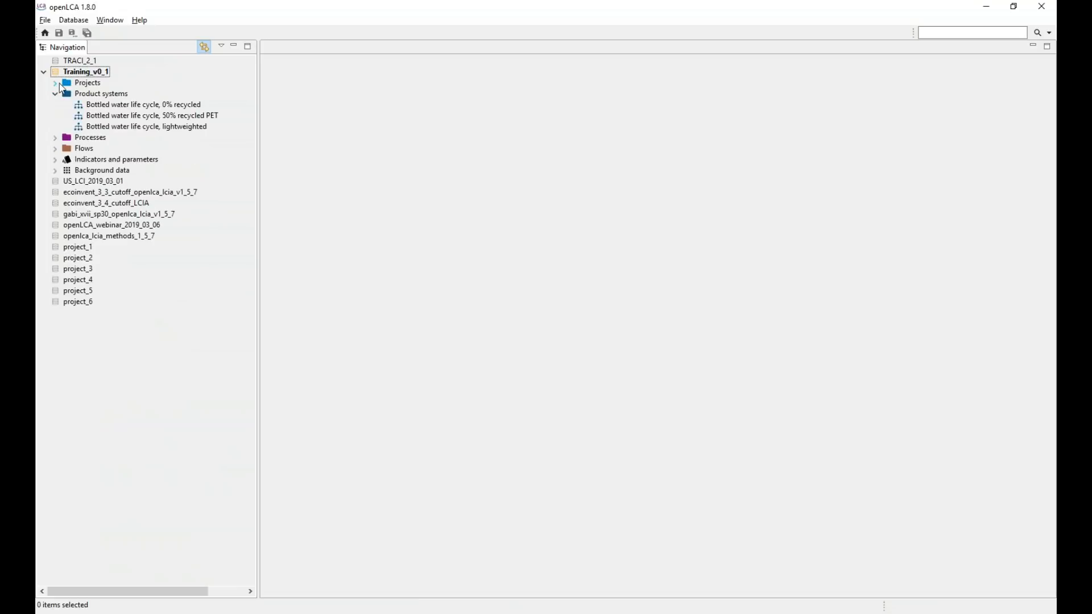
click(56, 83)
click(55, 148)
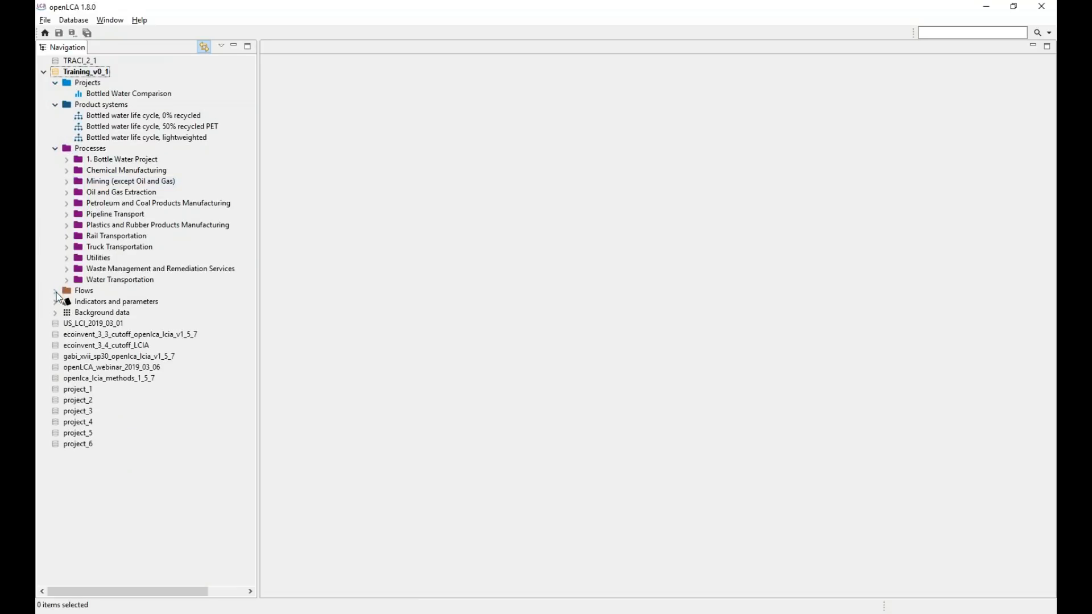
click(55, 291)
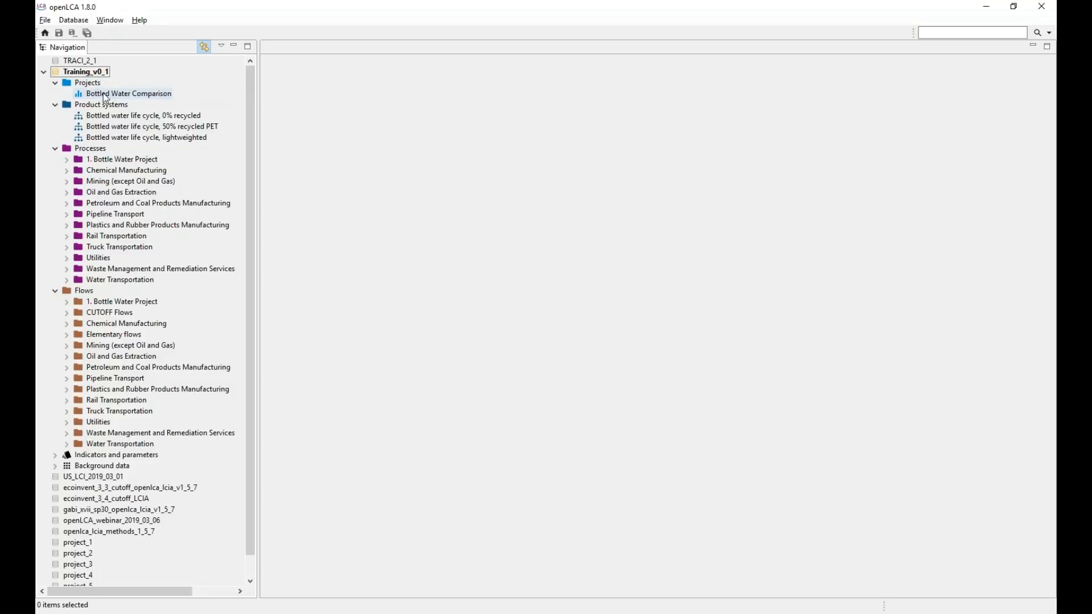
double_click(105, 95)
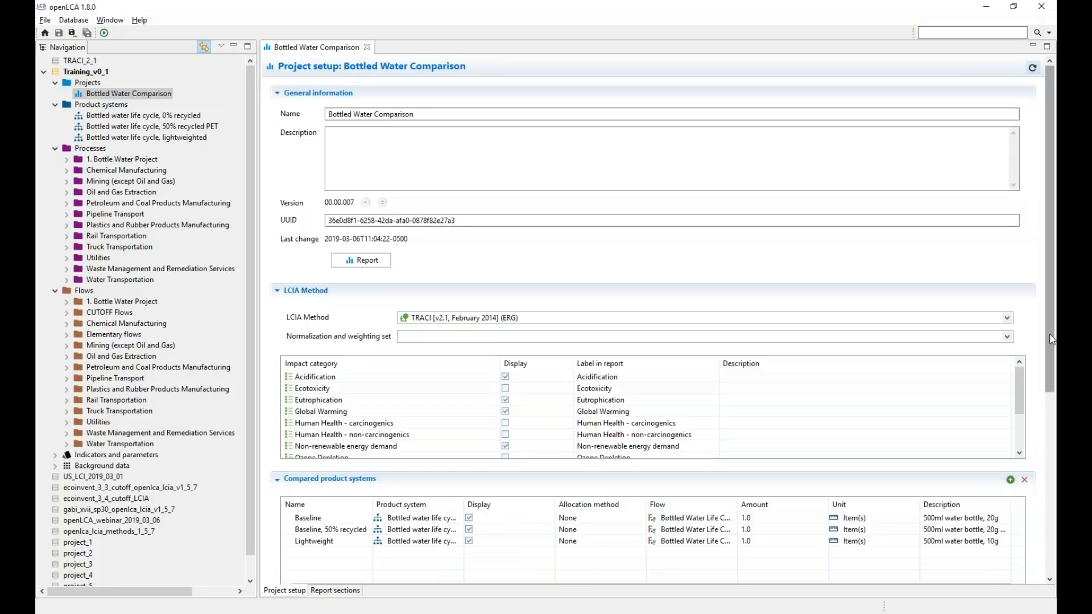
Review the project setup and widen the Product system column to check which product system each compared variant uses
scroll(1053, 357, down, 1)
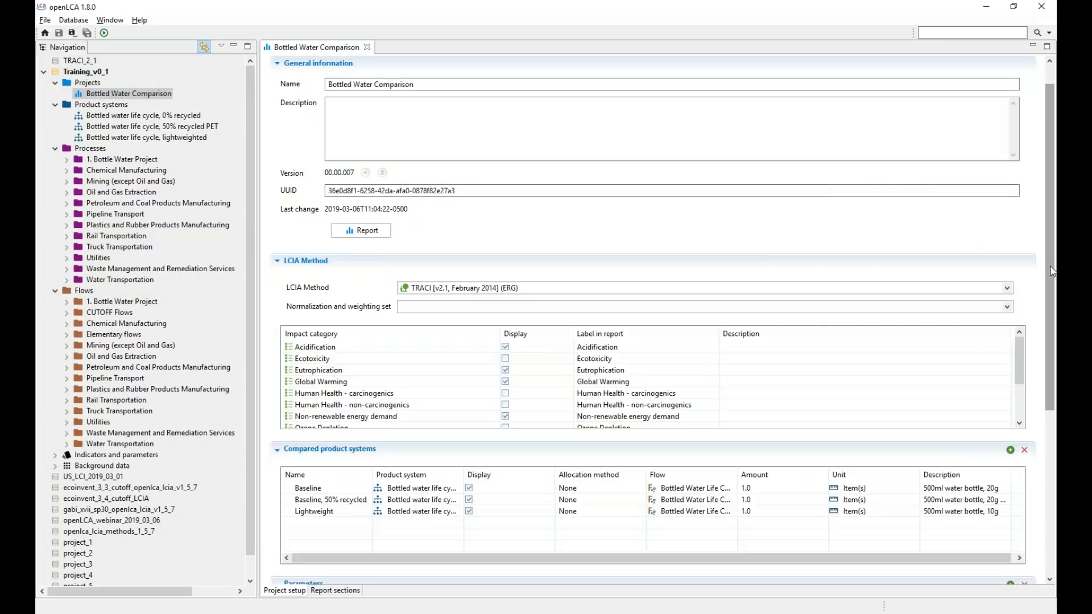
scroll(1050, 272, down, 1)
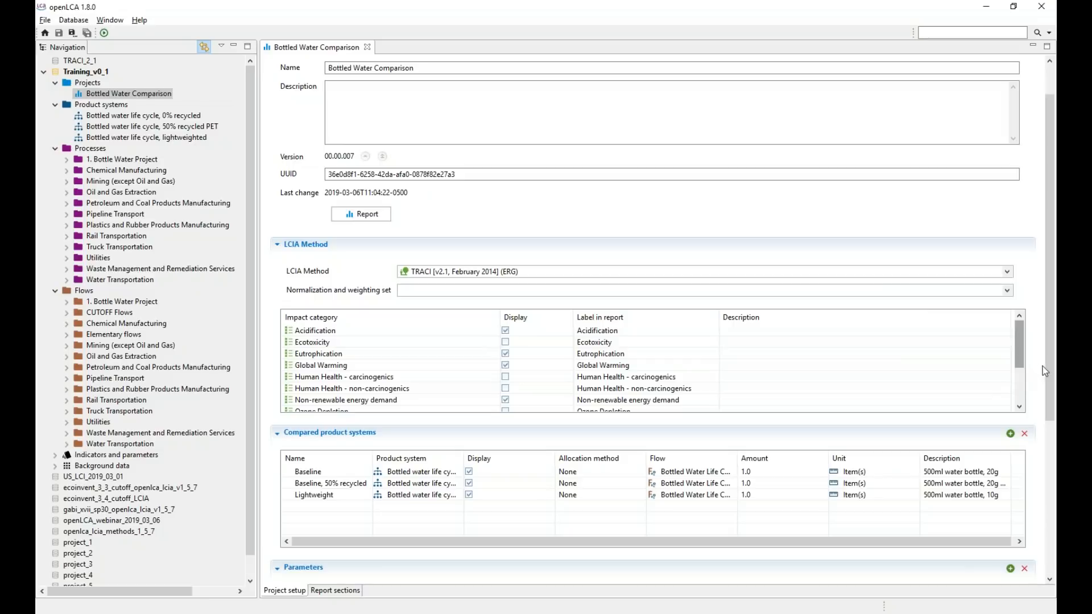
scroll(1049, 375, down, 1)
drag(1050, 380, 1050, 467)
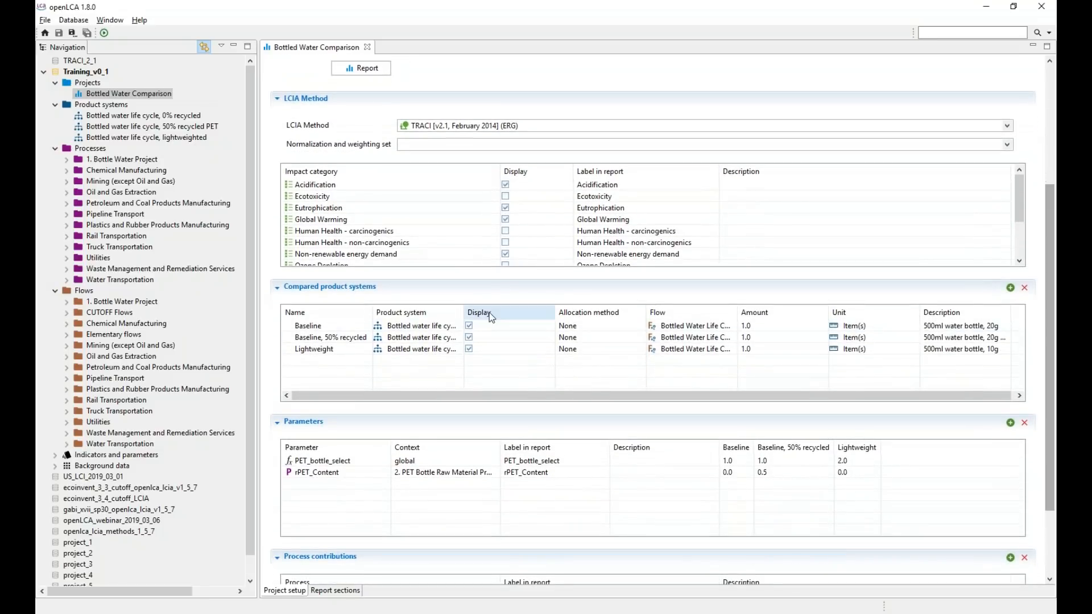
drag(463, 312, 524, 312)
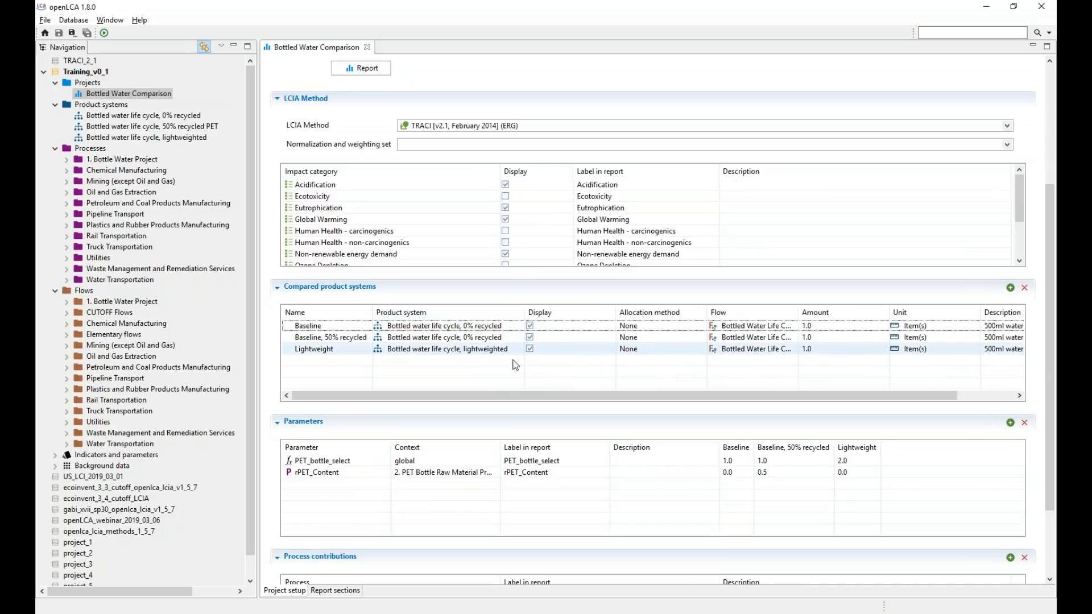
click(493, 329)
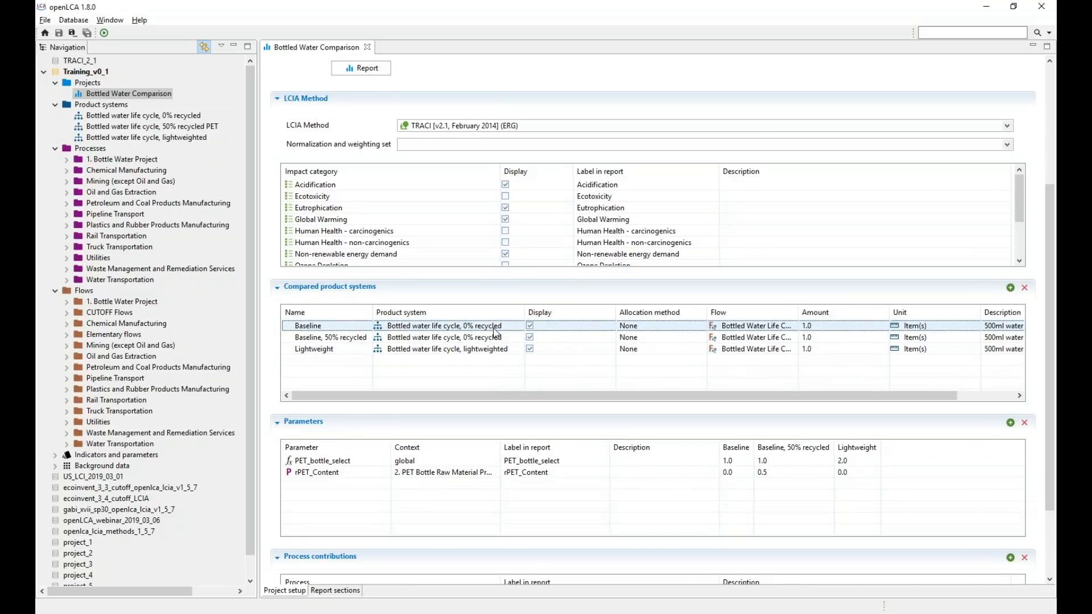
click(498, 356)
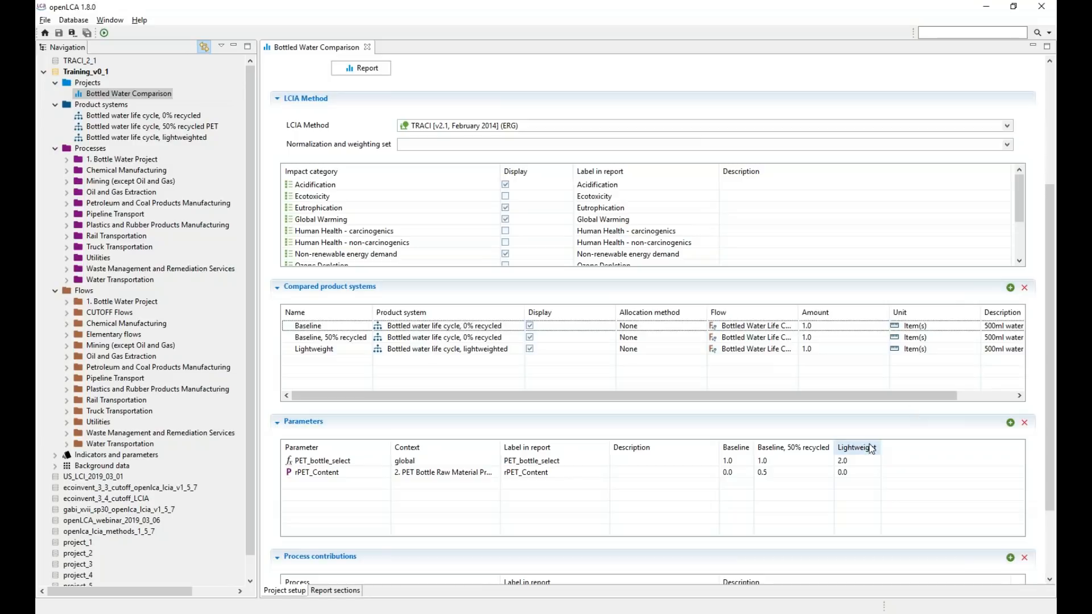
Widen the Baseline column of the project parameters and examine the PET_bottle_select and rPET_Content values of each variant
scroll(1049, 398, down, 3)
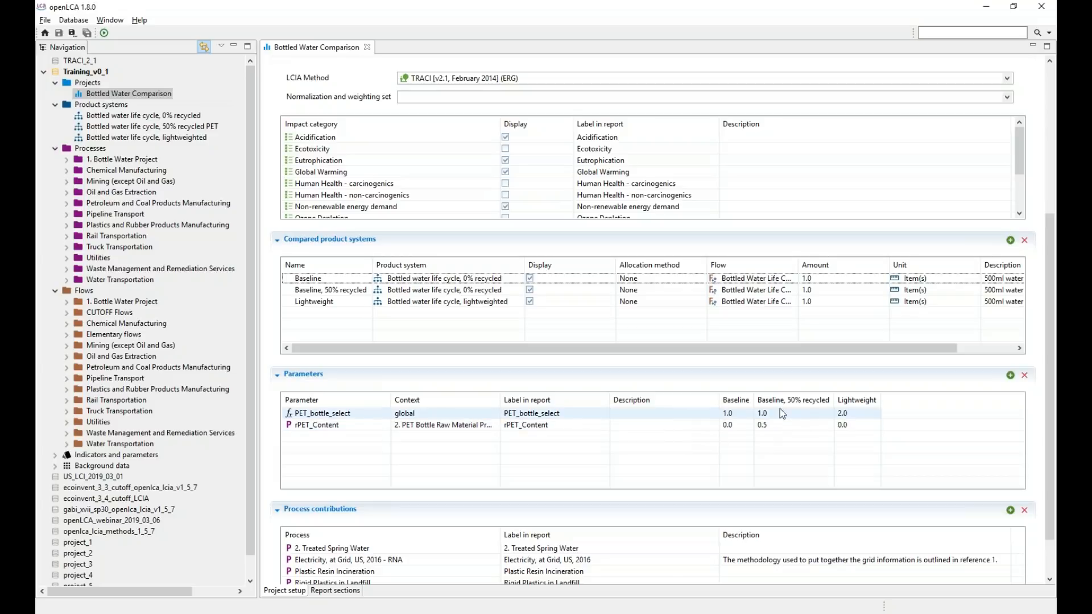
drag(752, 396, 771, 396)
click(763, 413)
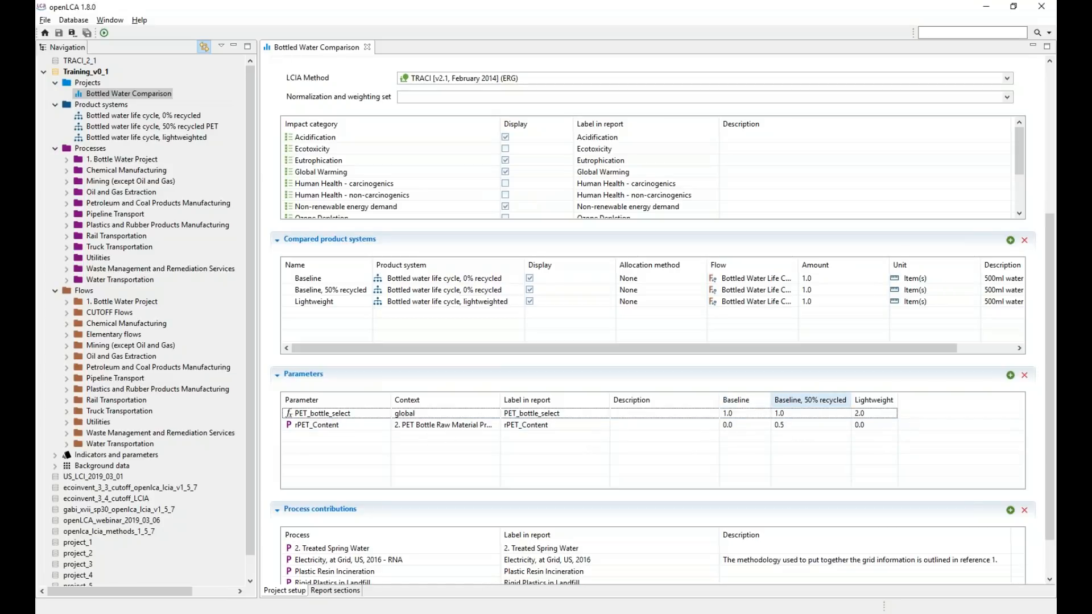
scroll(1050, 449, down, 1)
Generate the project report and read through the variants and selected LCIA categories to the LCIA results table
scroll(1050, 448, up, 5)
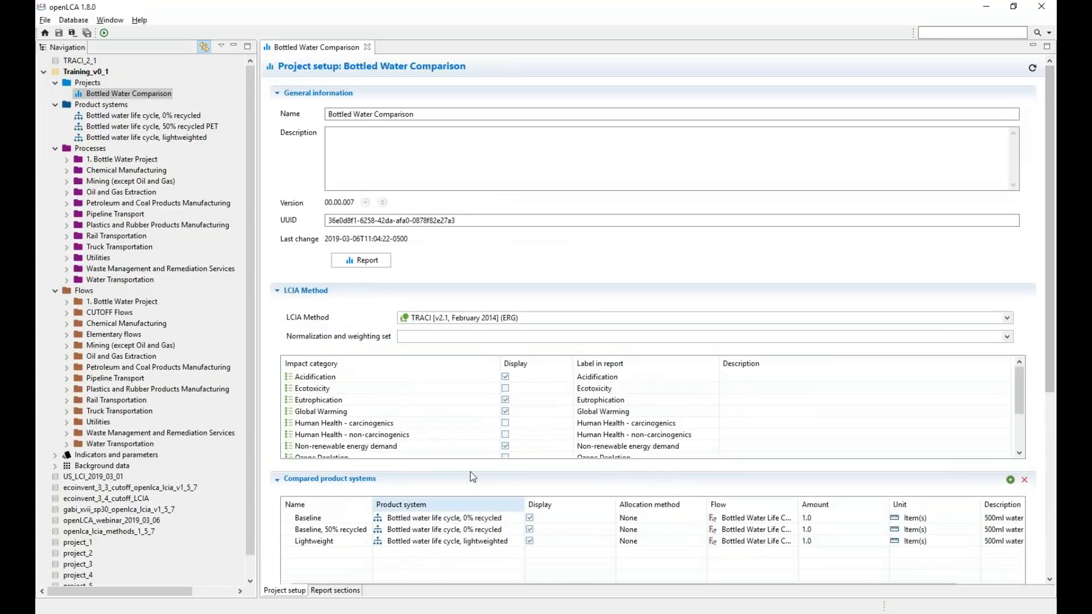
click(357, 261)
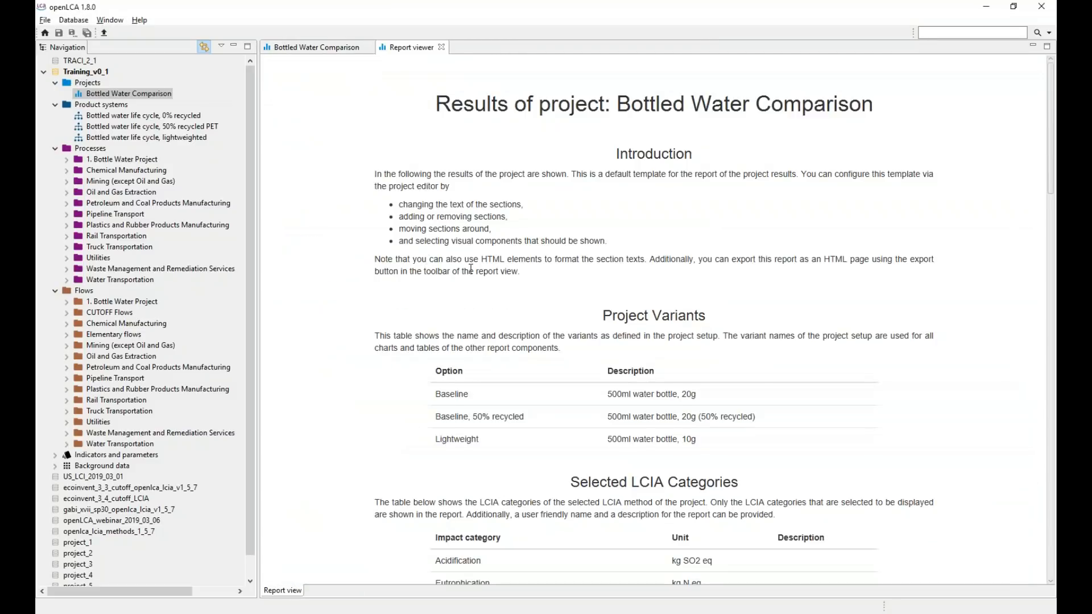
scroll(522, 283, down, 1)
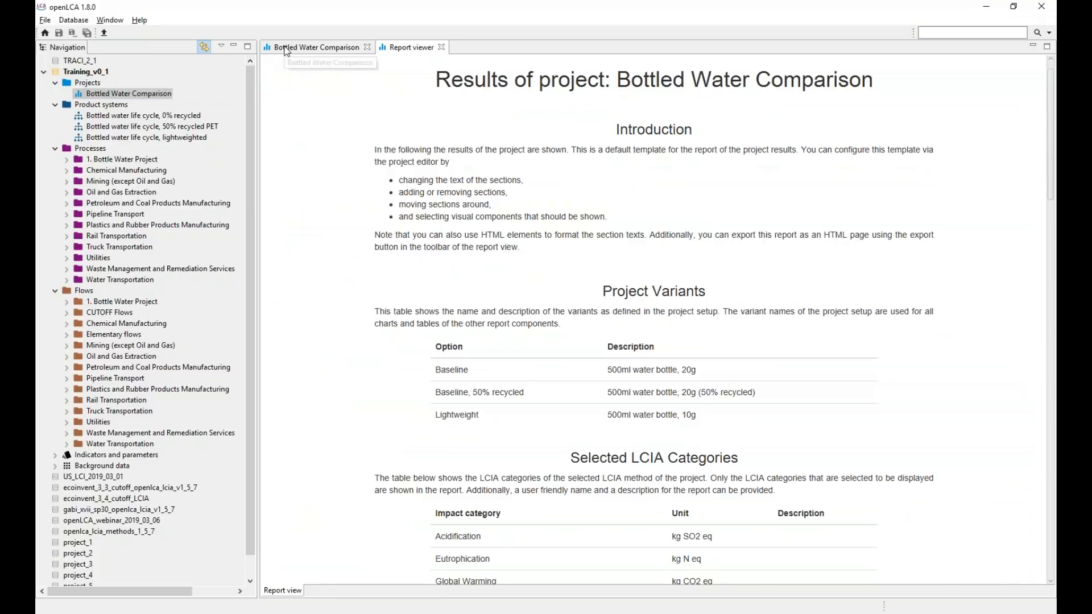
scroll(568, 262, down, 1)
scroll(794, 375, down, 8)
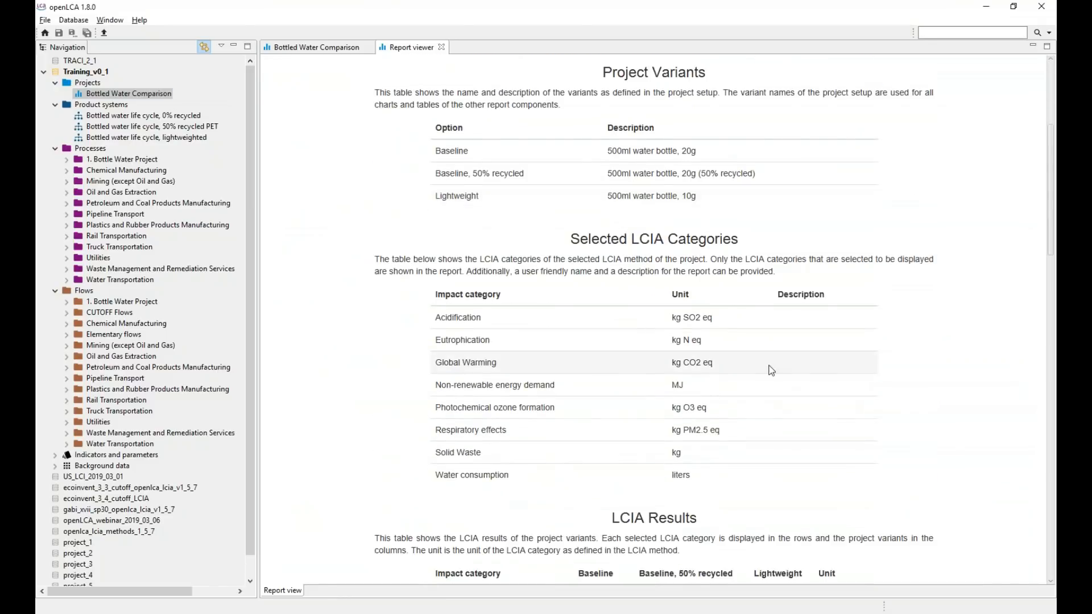
scroll(795, 375, down, 3)
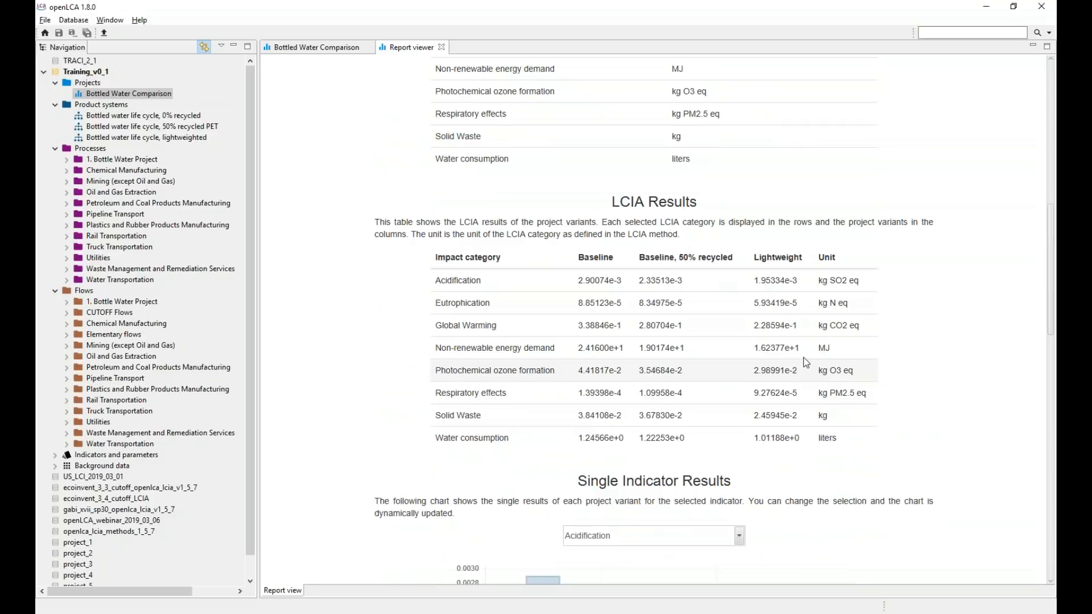
scroll(613, 273, down, 1)
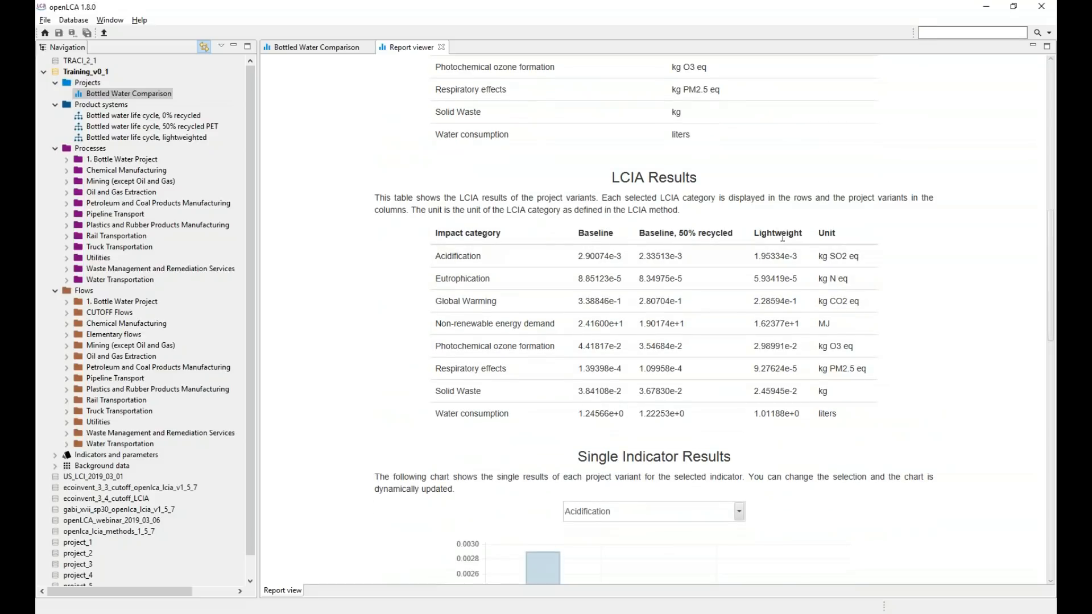
Show the Single Indicator Results chart for Global Warming and for Respiratory effects
drag(1051, 304, 1052, 374)
click(739, 265)
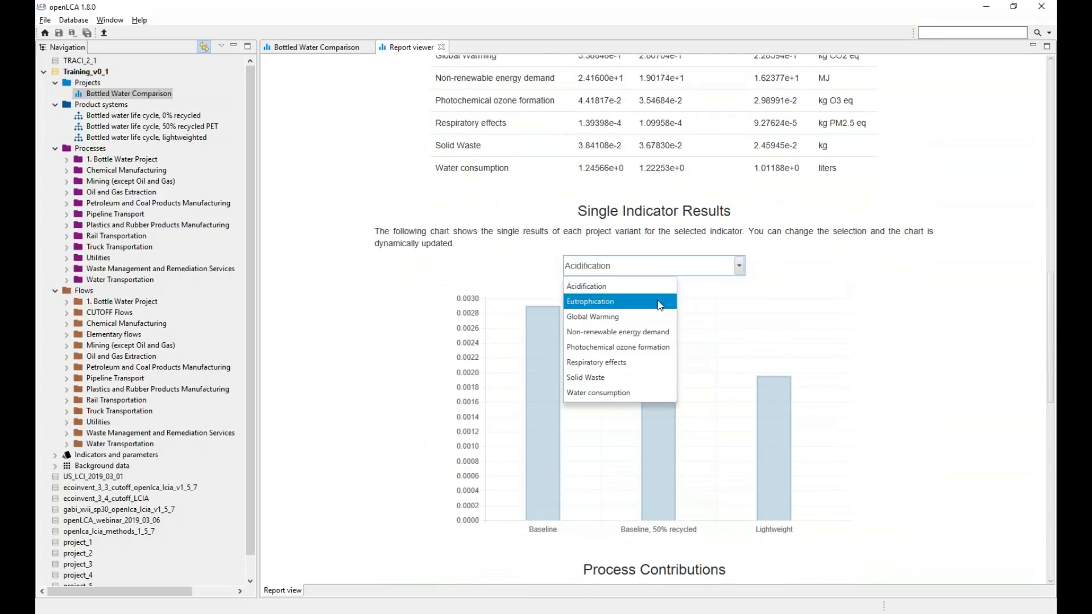
click(641, 321)
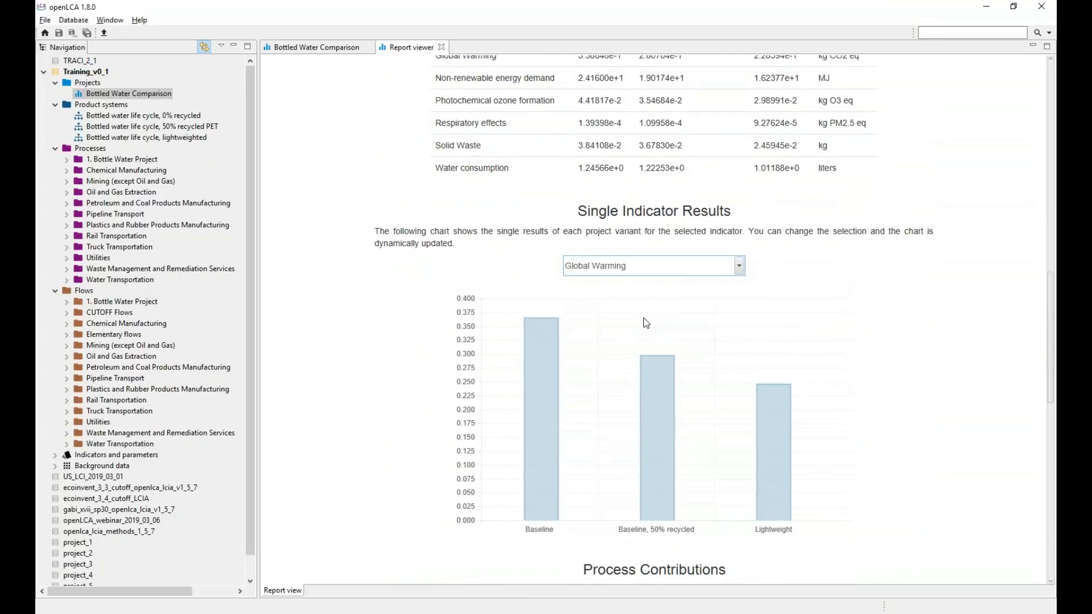
click(737, 269)
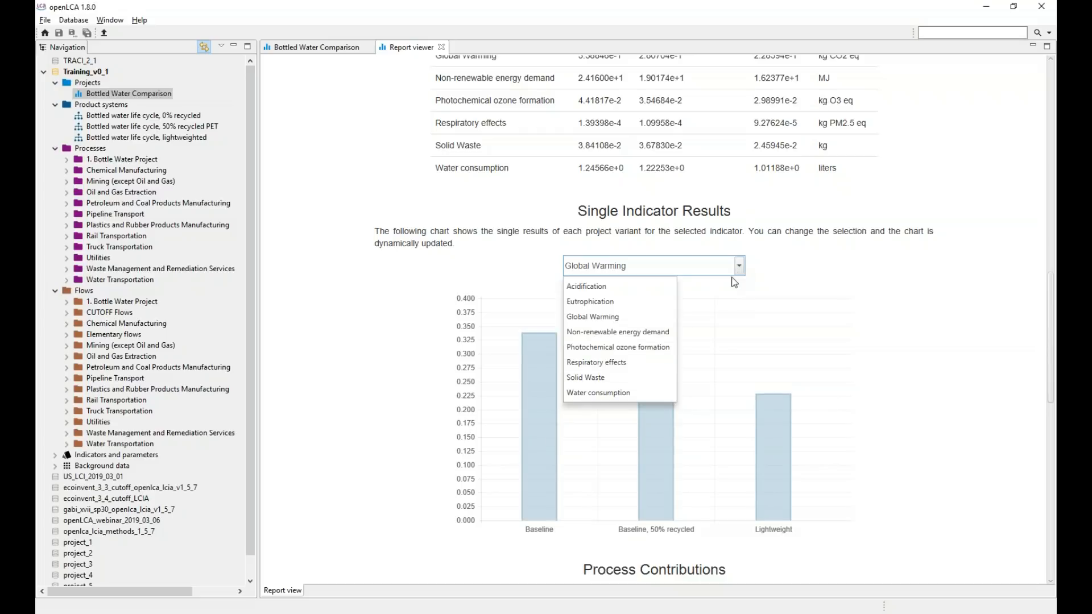
click(641, 365)
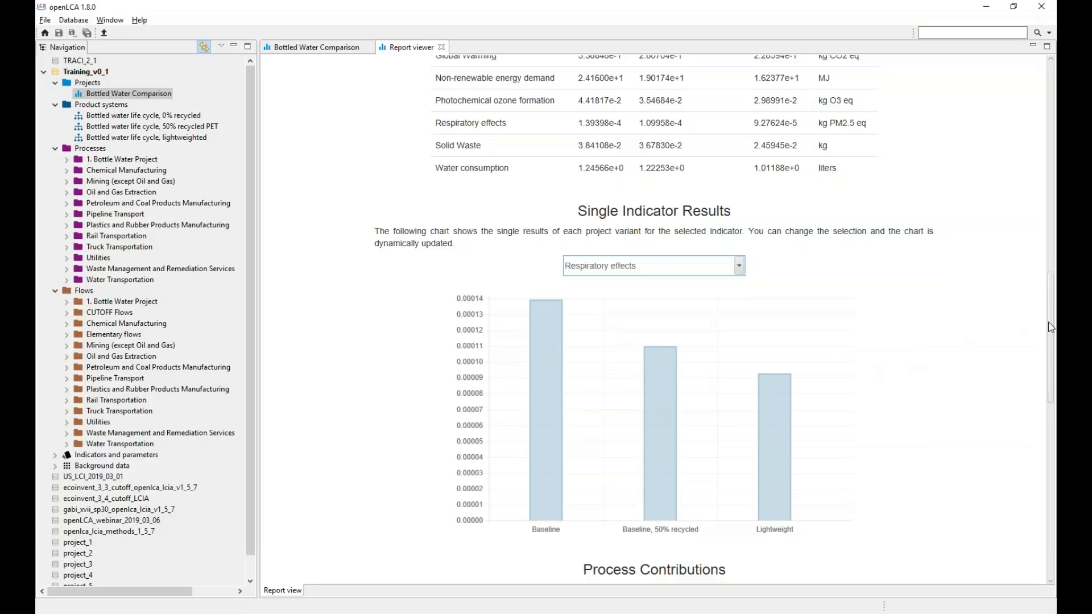
Show the Process Contributions chart for Water consumption and inspect the contribution values of the three variants
drag(1052, 331, 1027, 446)
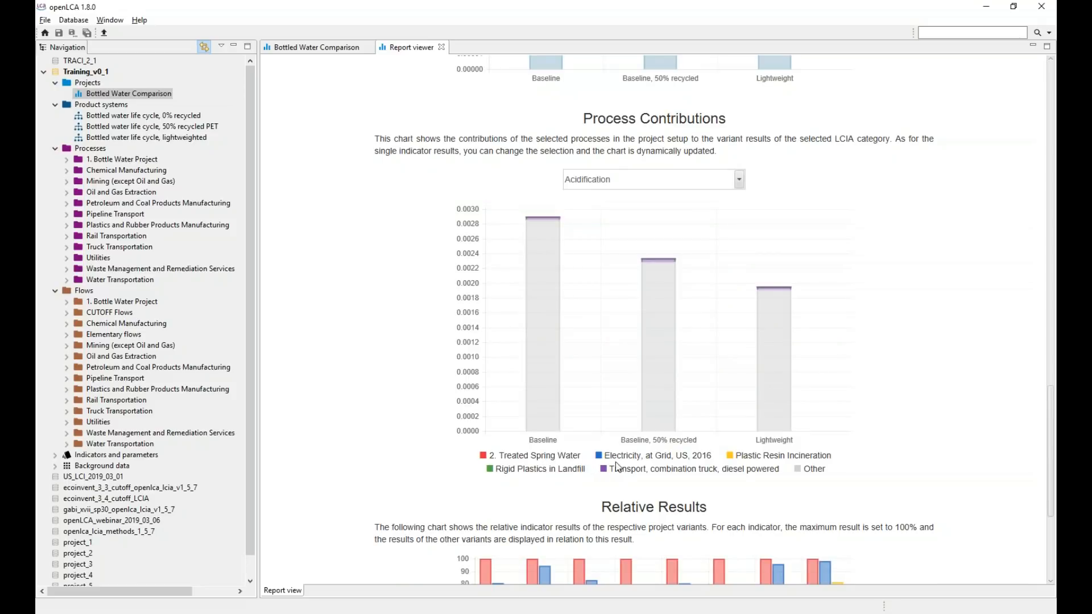
click(739, 180)
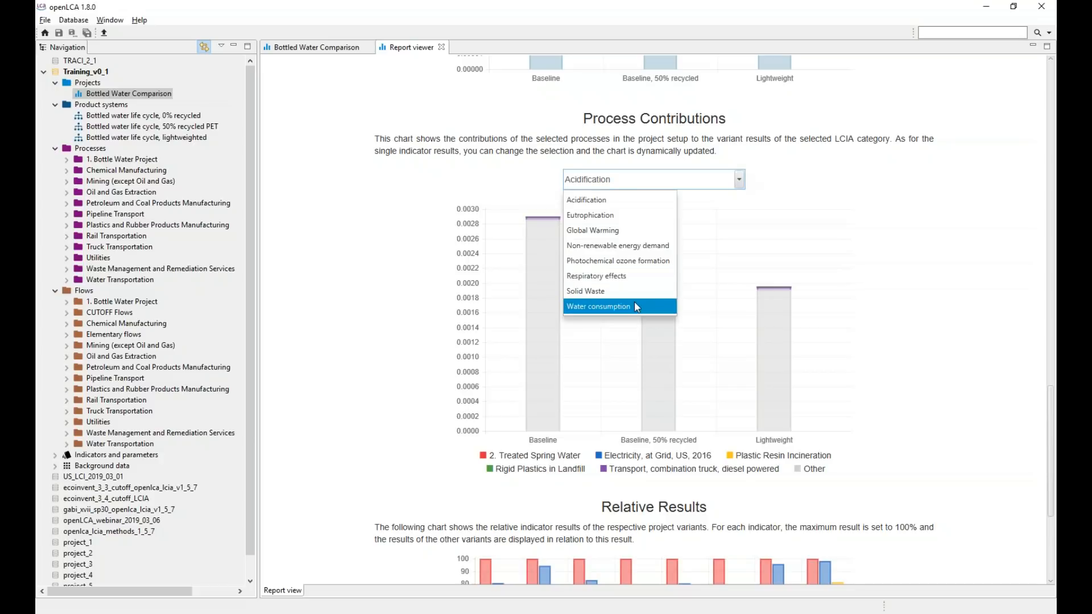
click(634, 306)
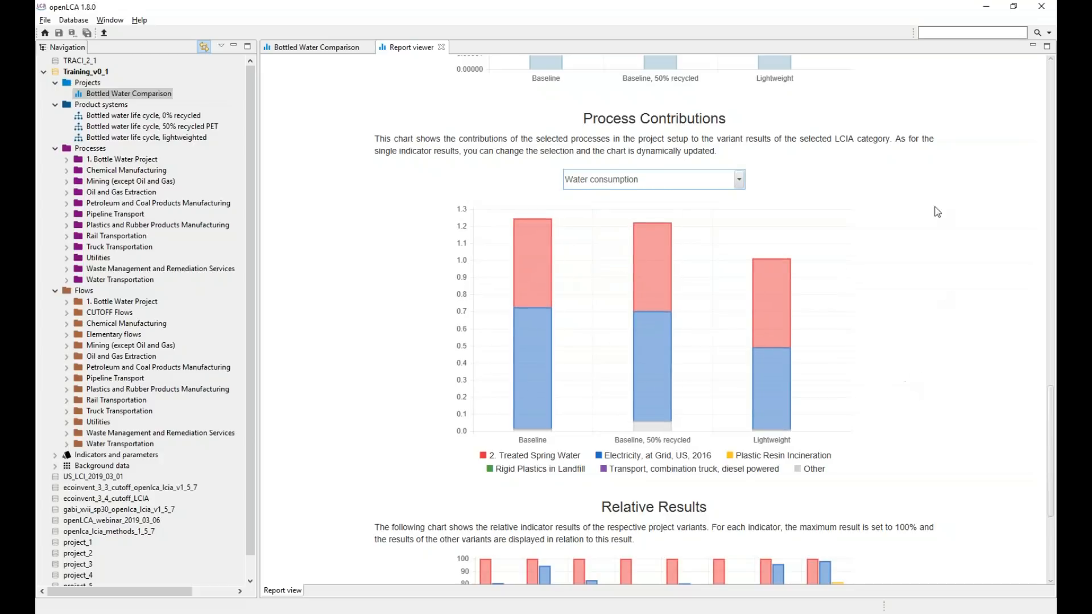
mouse_move(781, 289)
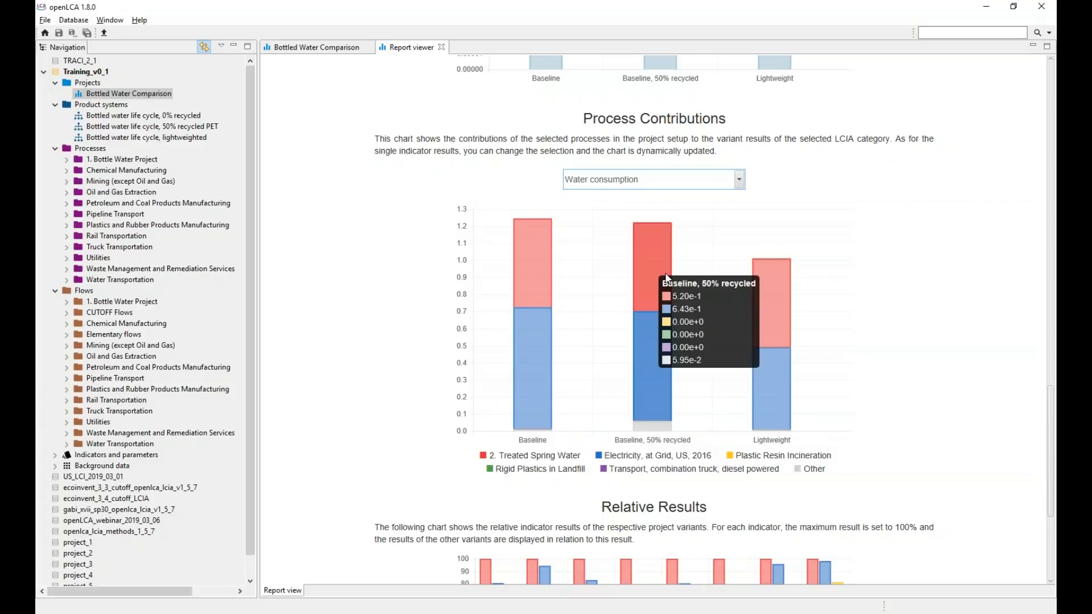
mouse_move(526, 284)
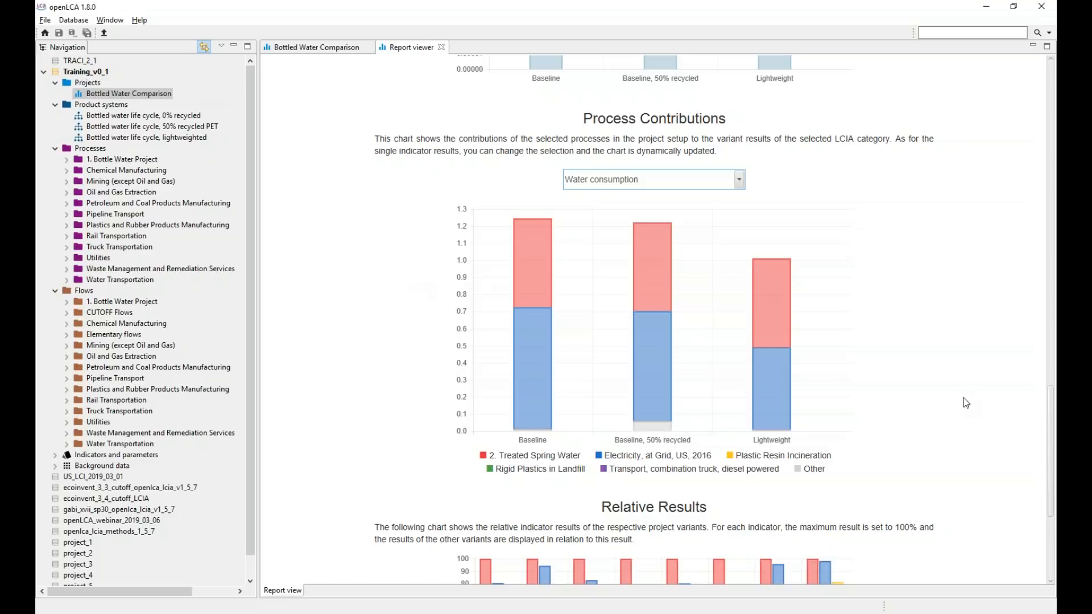
Examine the Relative Results chart and switch to the browser with Results_of_project_Bottled_Water_Comparison.html, maximising its window
drag(1050, 428, 1051, 496)
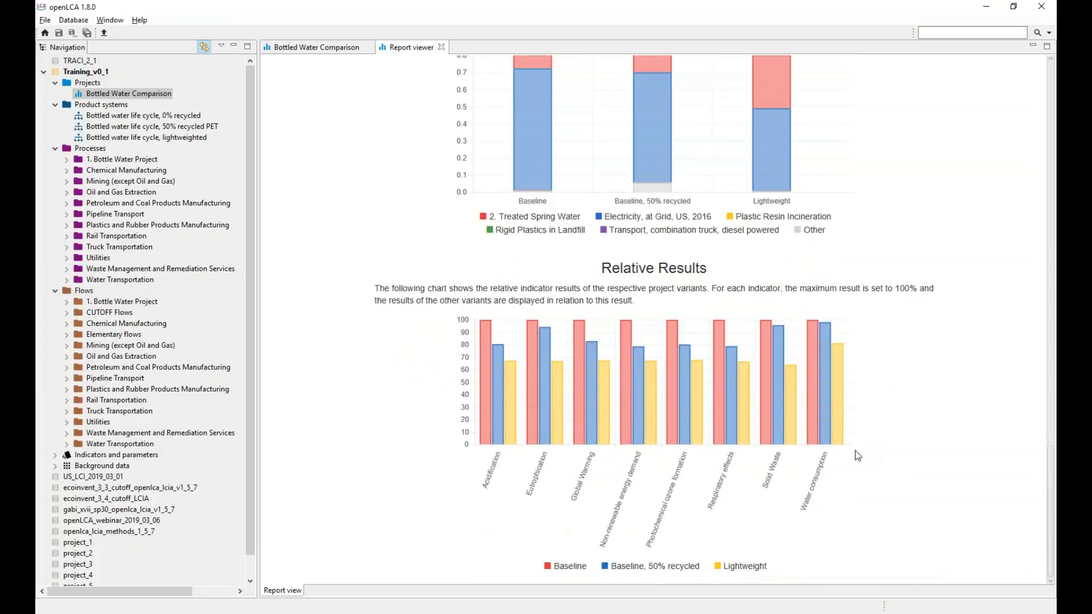
mouse_move(508, 451)
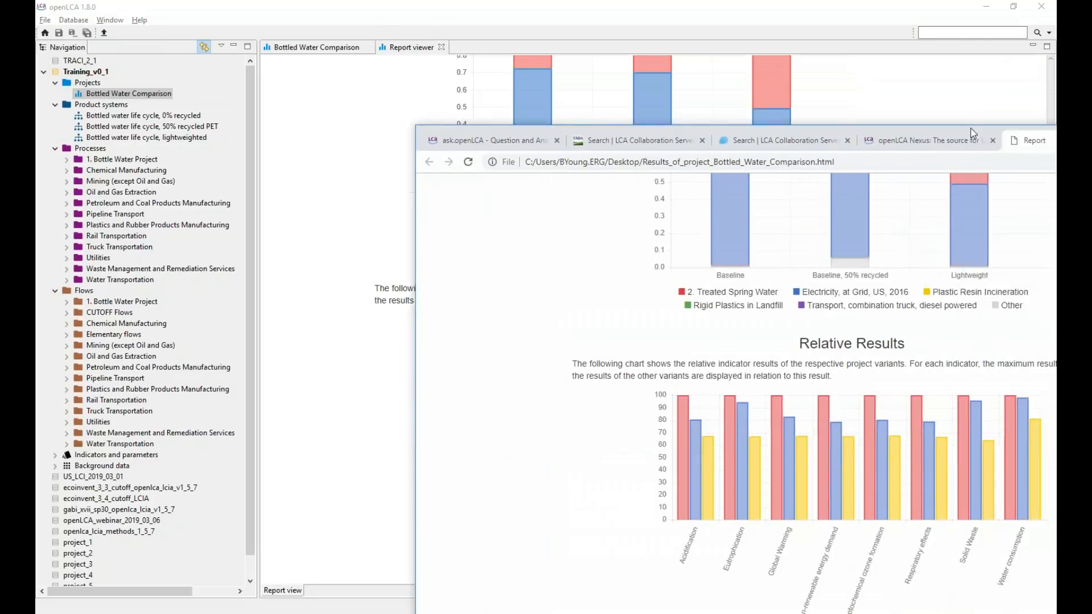
double_click(708, 123)
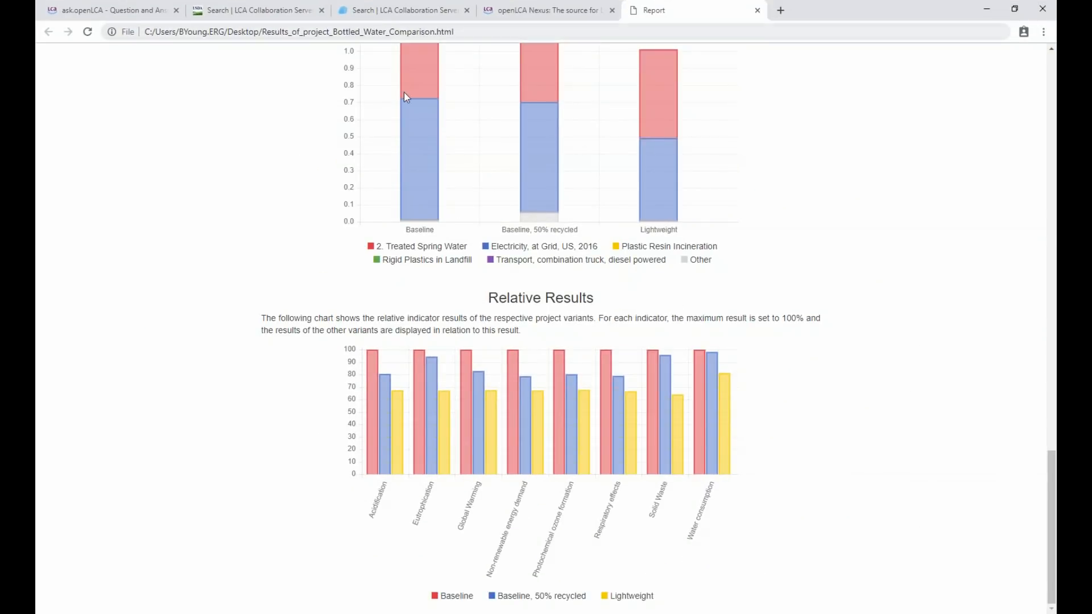
Show the HTML report's Process Contributions chart for Eutrophication and for Non-renewable energy demand
drag(1051, 472, 1051, 405)
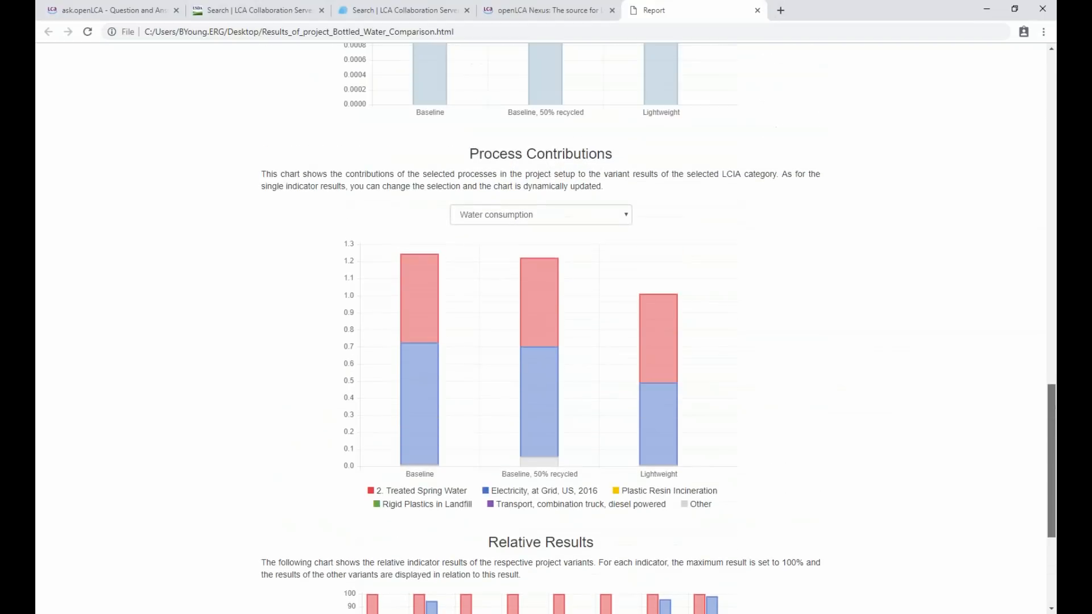
click(626, 215)
click(592, 241)
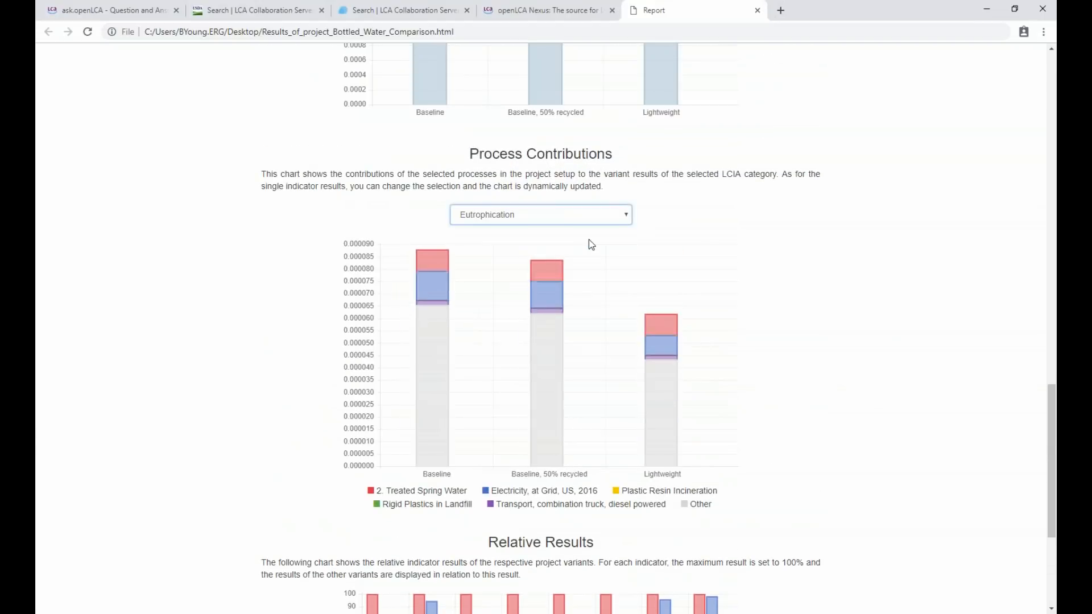
click(623, 215)
click(602, 267)
Show the HTML report's Single Indicator Results chart for Non-renewable energy demand
drag(1051, 466, 1044, 338)
scroll(1043, 337, up, 3)
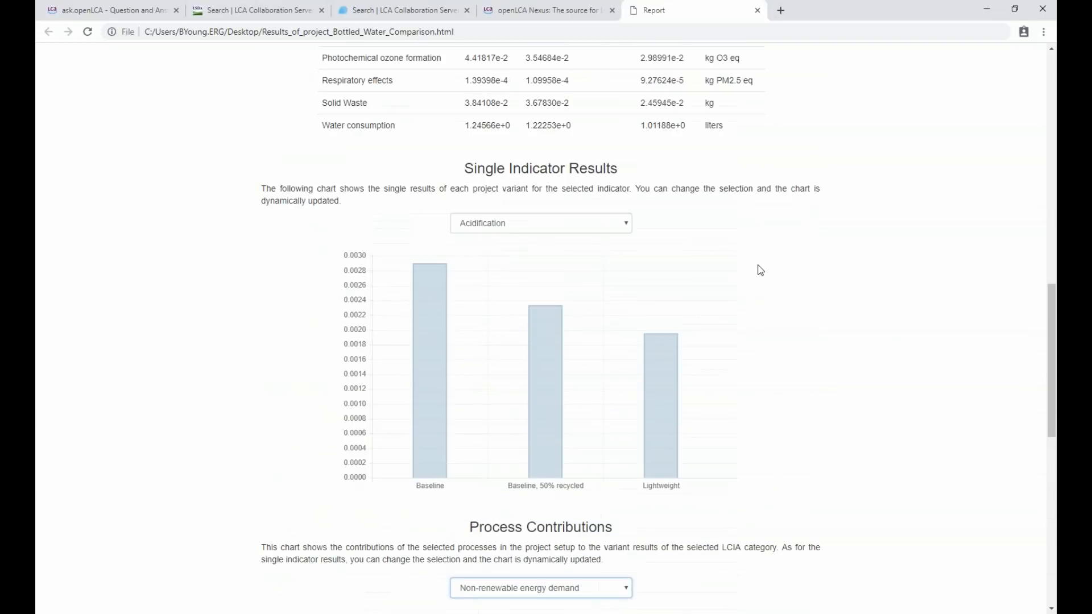
click(628, 224)
click(589, 272)
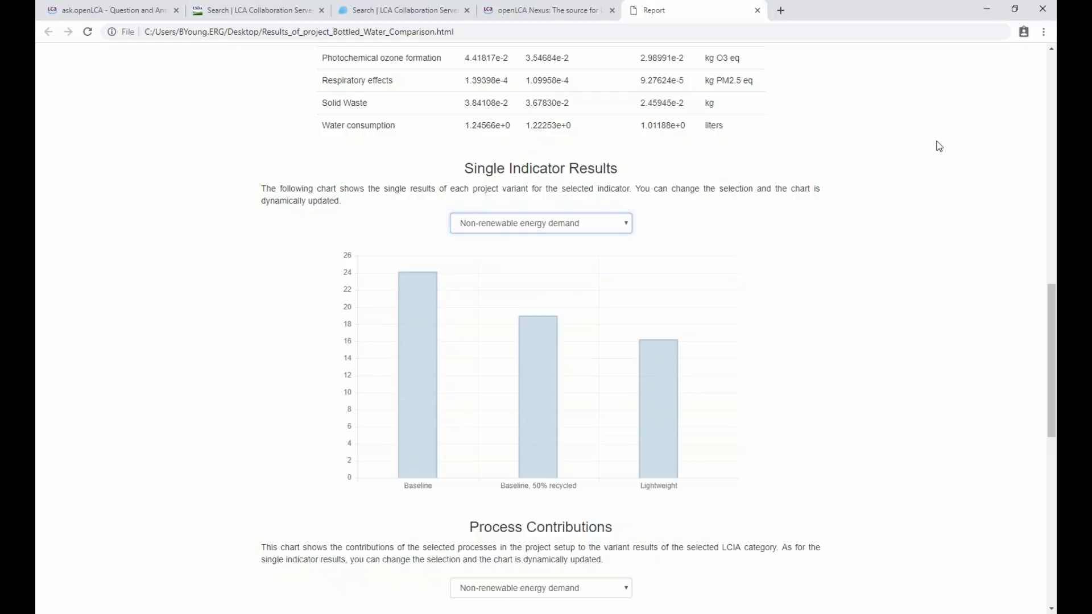
Move the browser window with the HTML report aside and return to the report viewer in openLCA
drag(895, 13, 1091, 111)
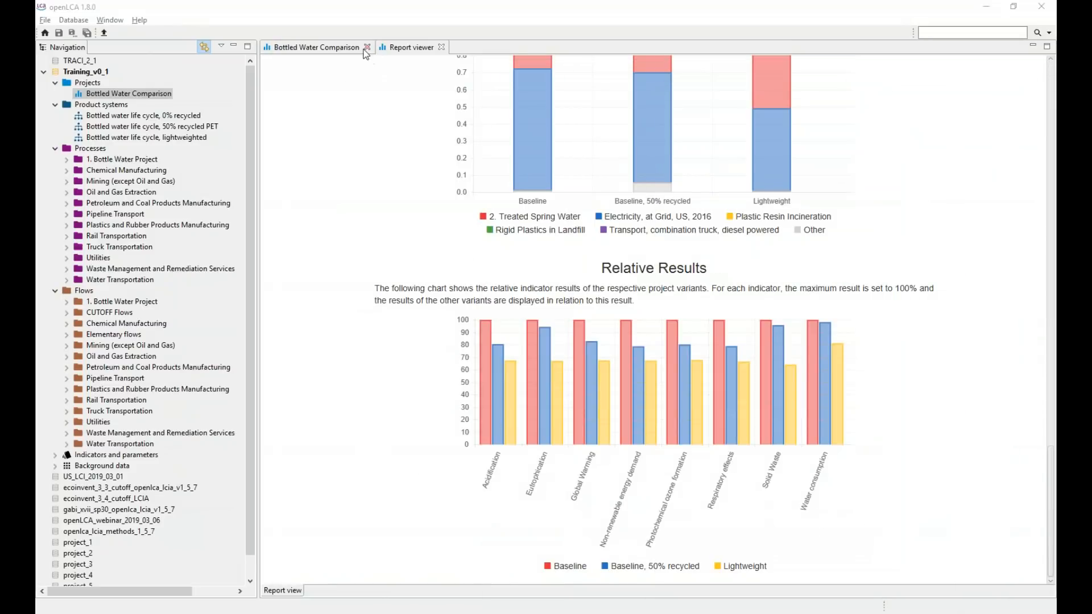
click(252, 117)
click(269, 132)
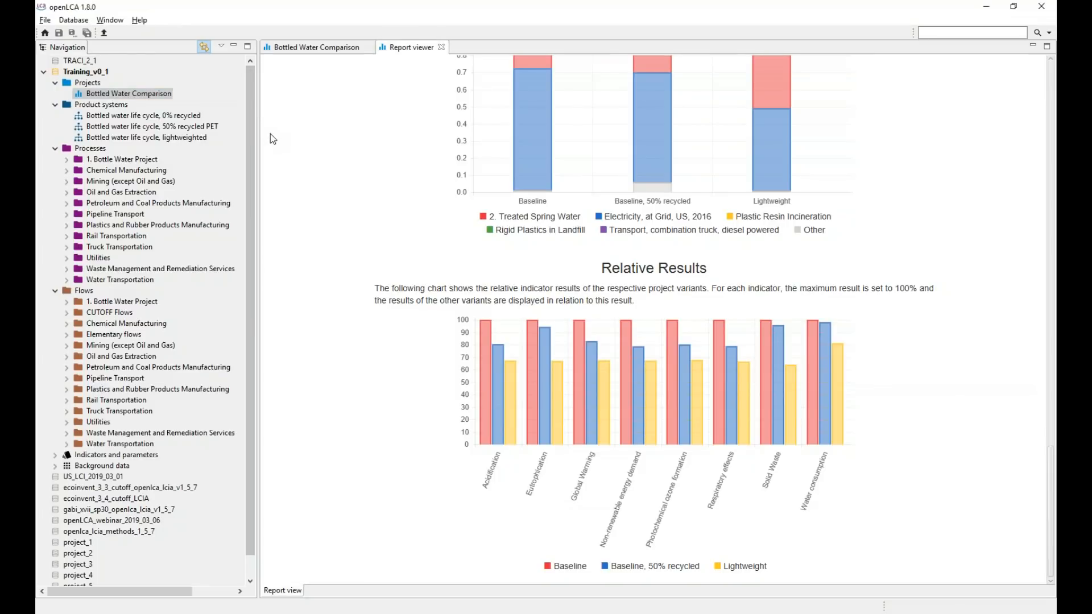
key(alt+Tab)
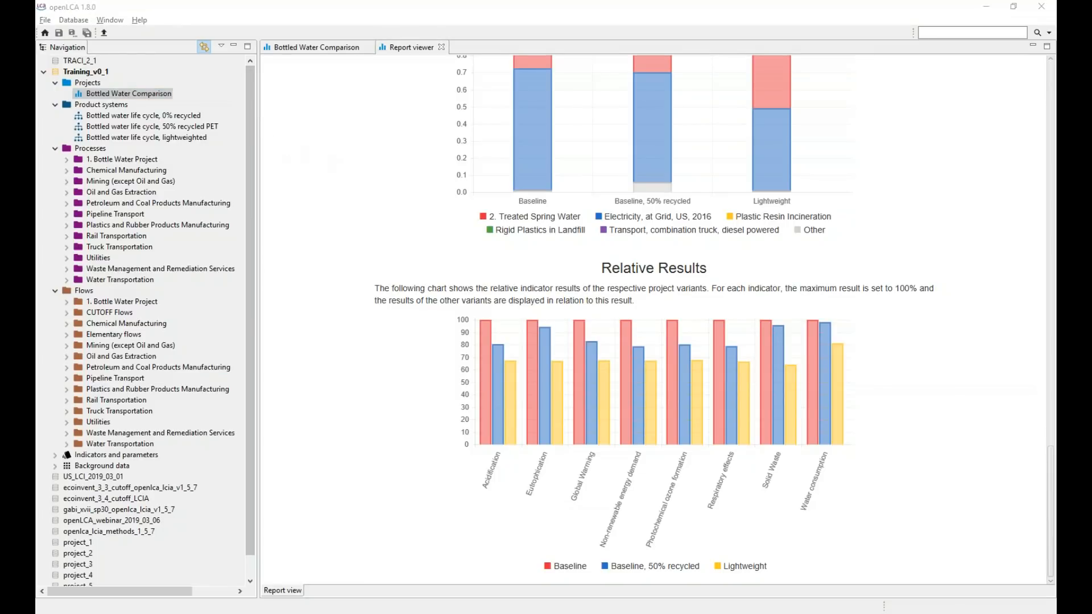